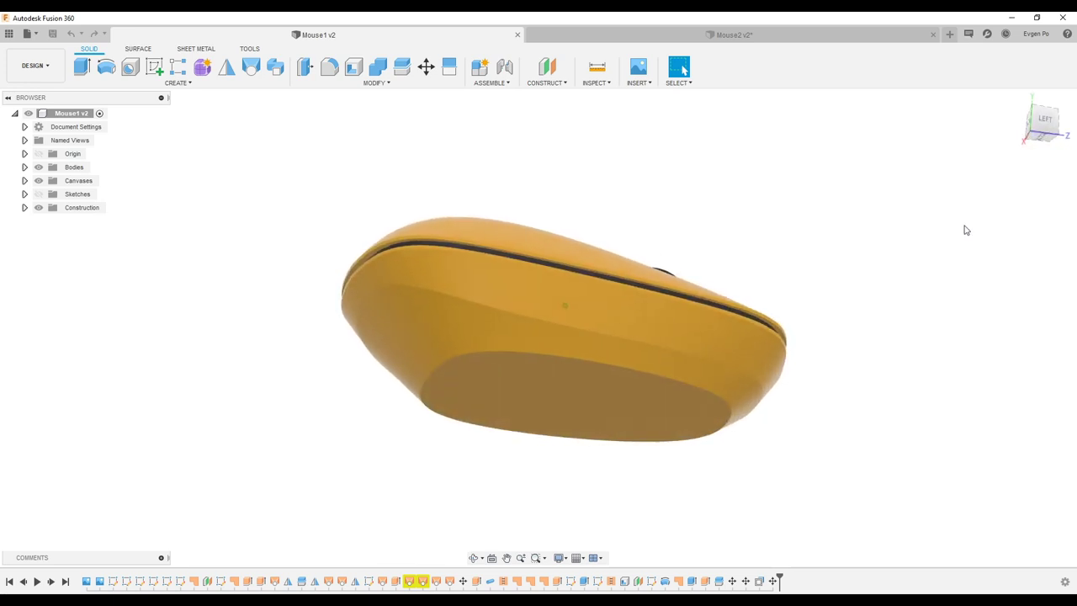
Select a face on the finished Mouse1 model, then switch to the Mouse2 v2 document.
left_click(424, 252)
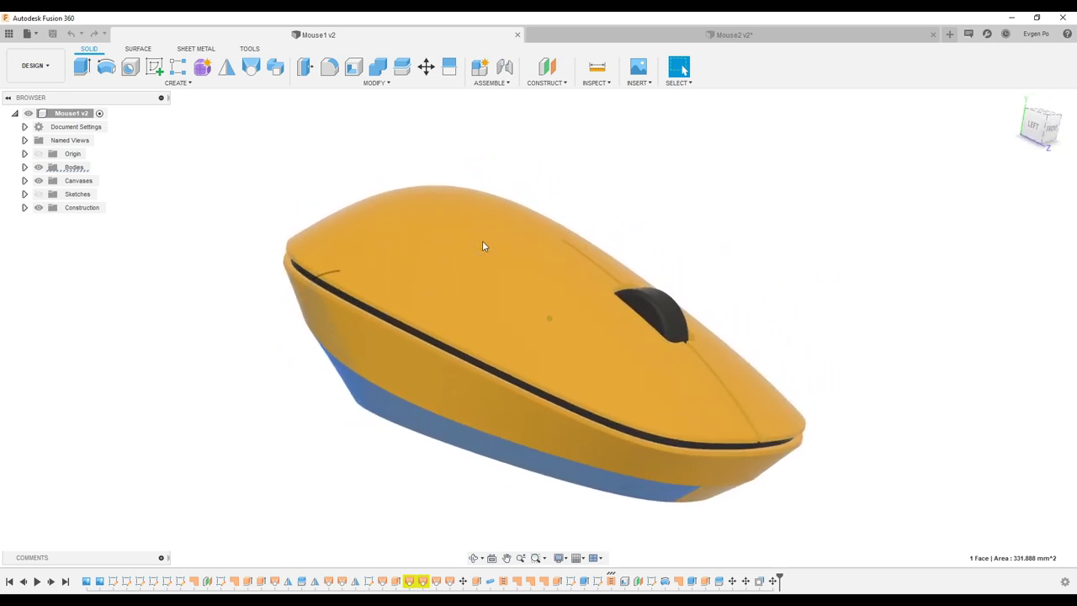
left_click(740, 36)
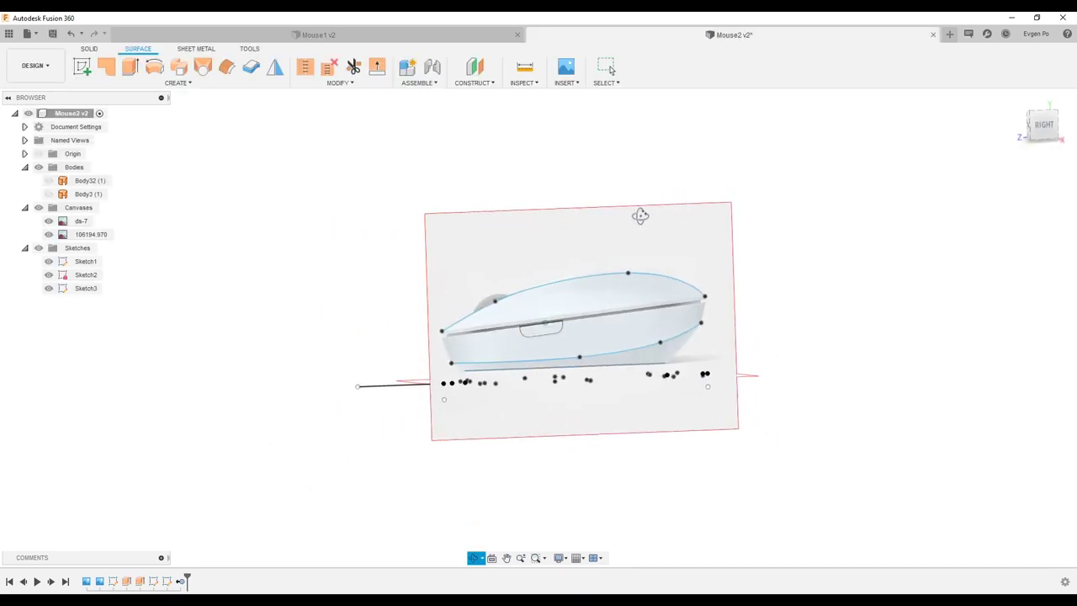
Hide all sketches, snap to the Right view, and hide the ds-7 reference canvas.
middle_click_drag(581, 337, 589, 384, "shift")
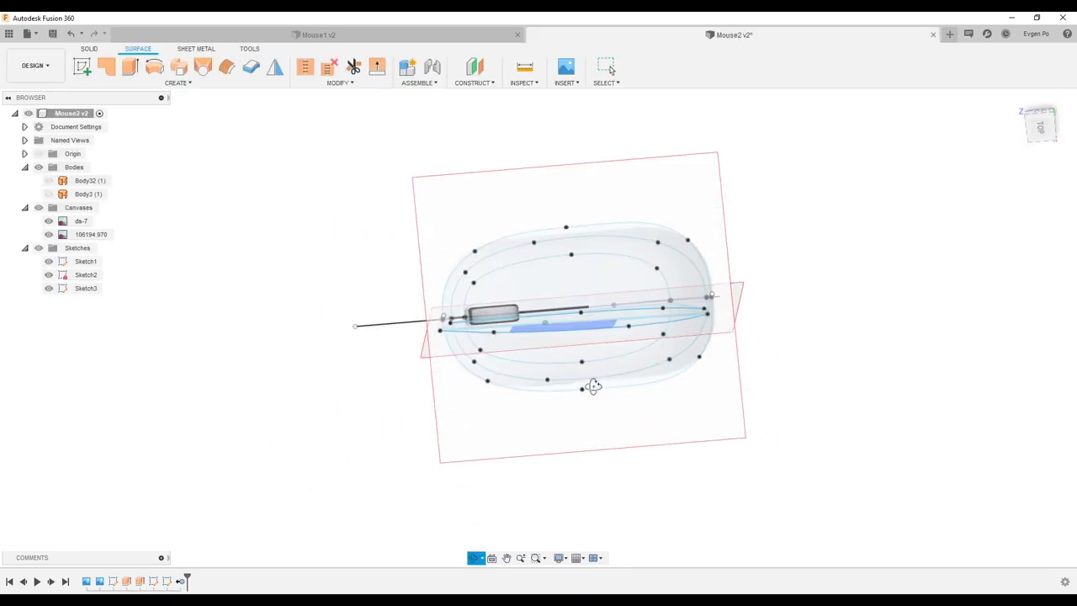
left_click(1040, 126)
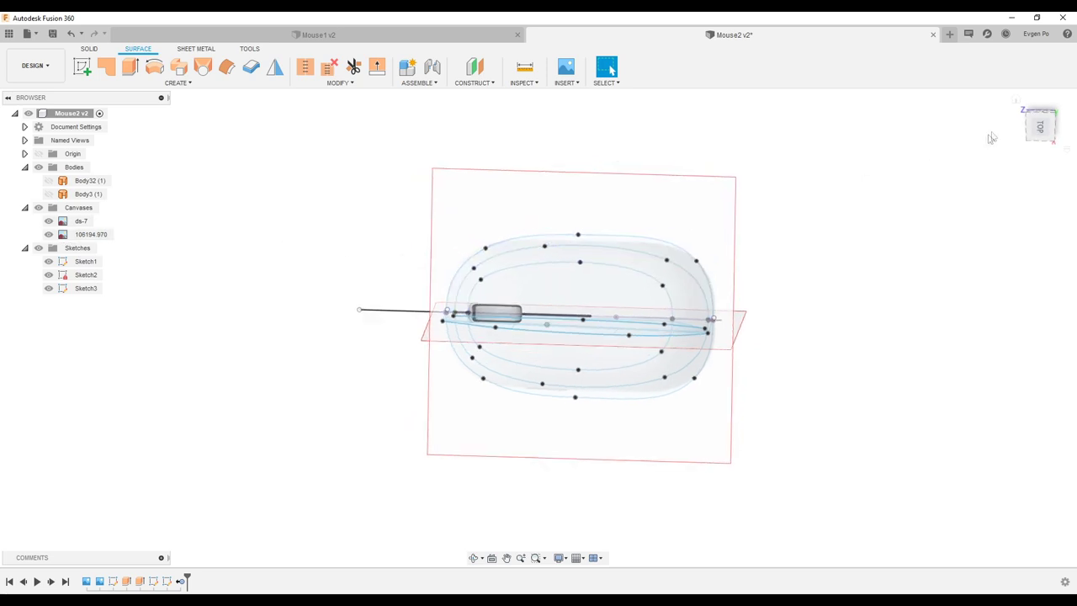
middle_click_drag(825, 228, 428, 320, "shift")
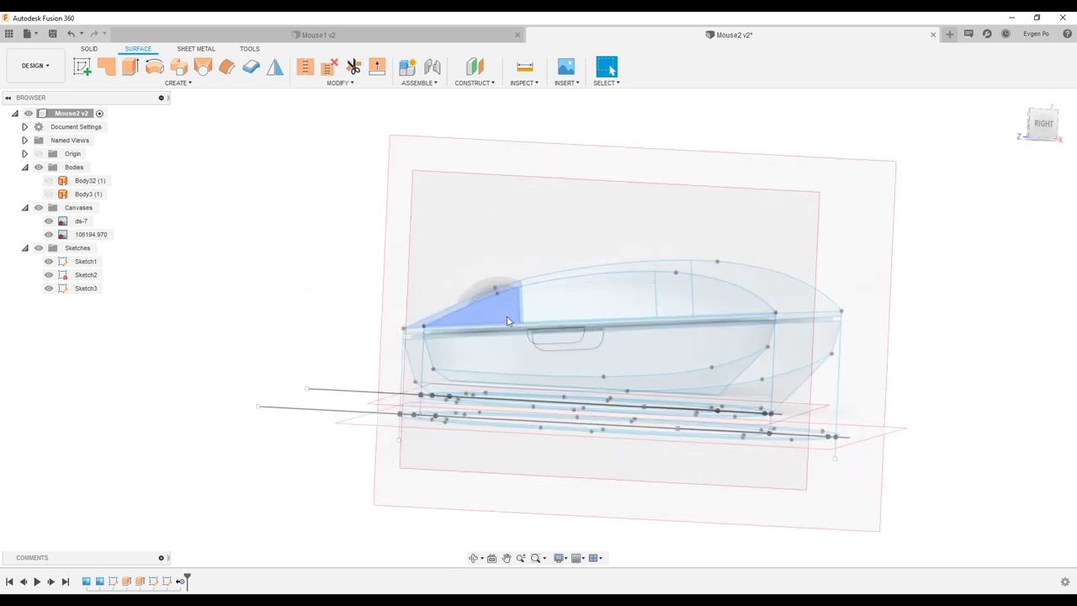
scroll(515, 322, "up", 5)
middle_click_drag(323, 345, 282, 347)
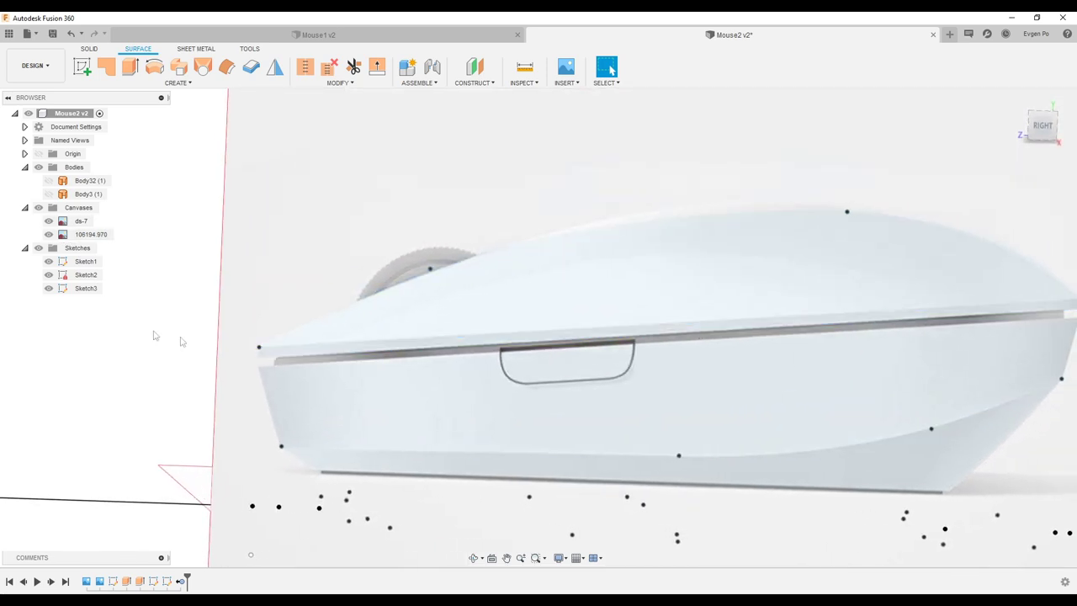
left_click(38, 248)
scroll(253, 309, "down", 3)
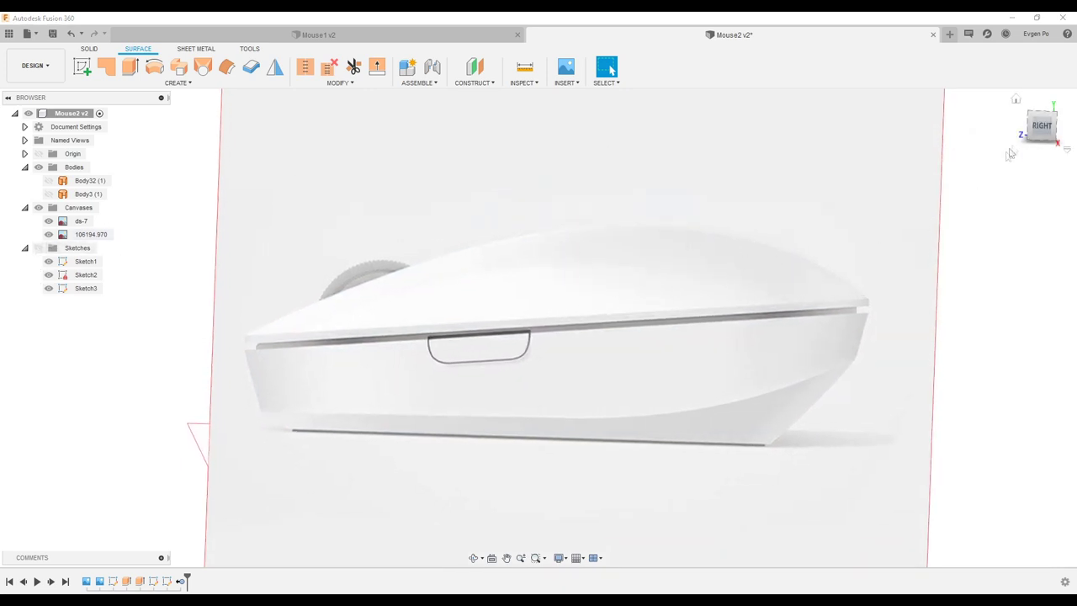
left_click(1043, 127)
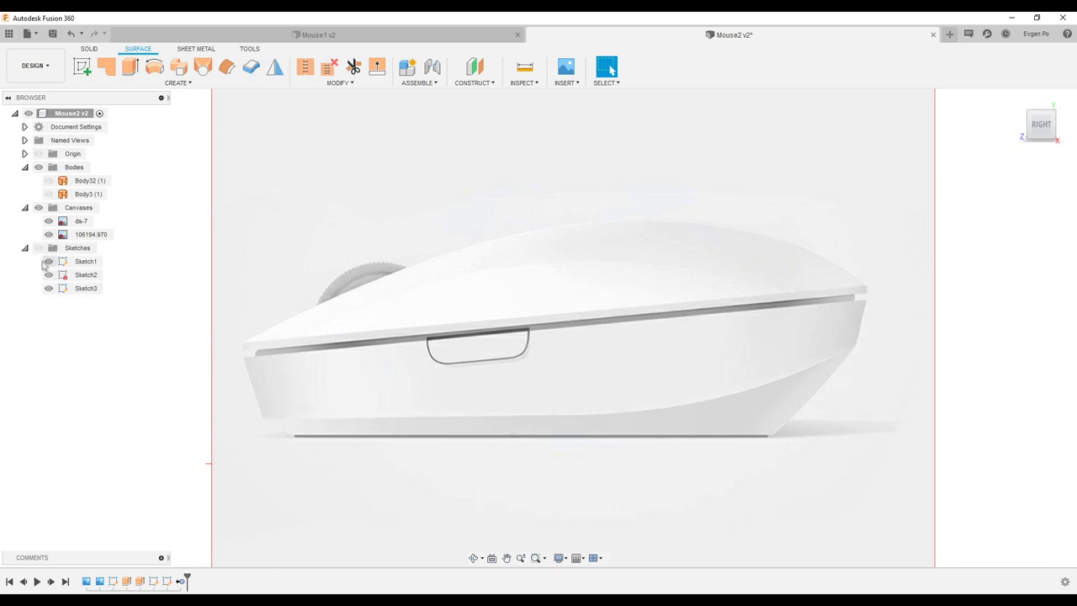
left_click(48, 220)
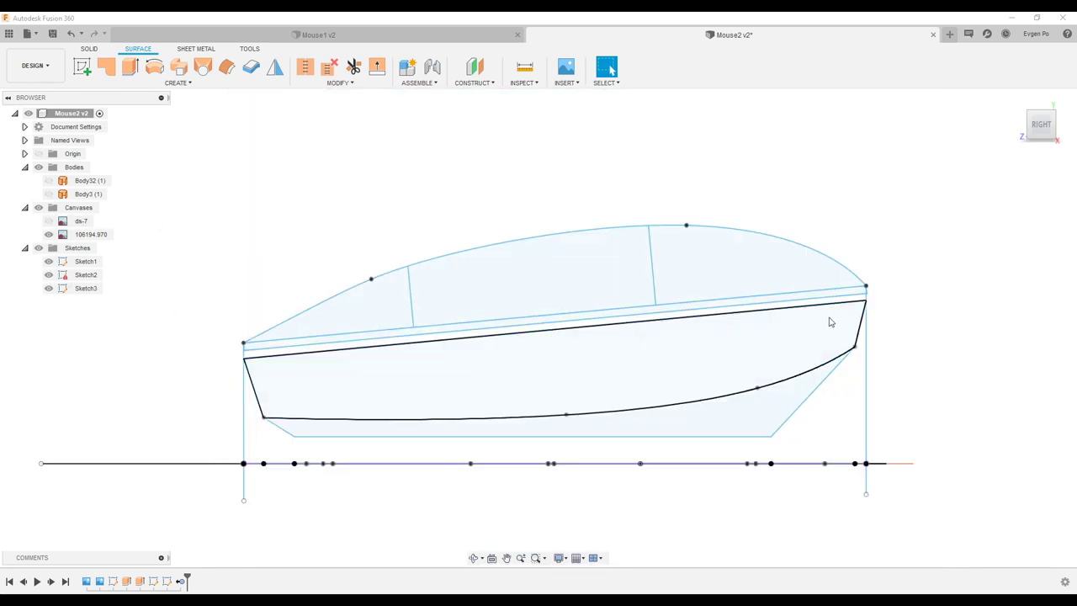
Switch to the top view and pull an outer outline point left to reshape the curve.
mouse_move(196, 296)
middle_mouse_down("shift")
mouse_move(421, 263)
mouse_move(736, 278)
middle_mouse_up("shift")
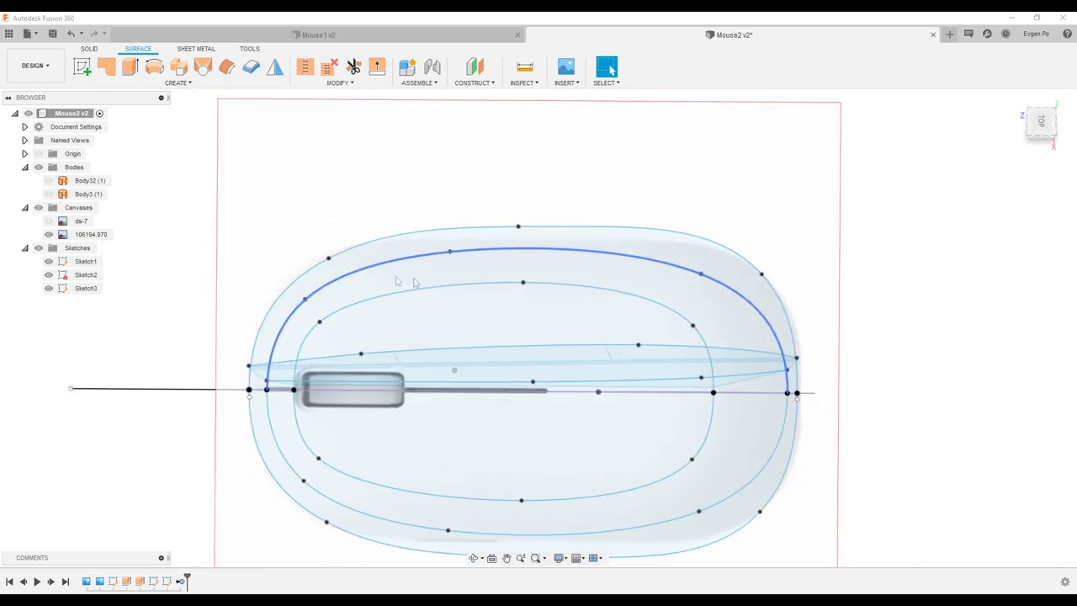
left_click(1041, 124)
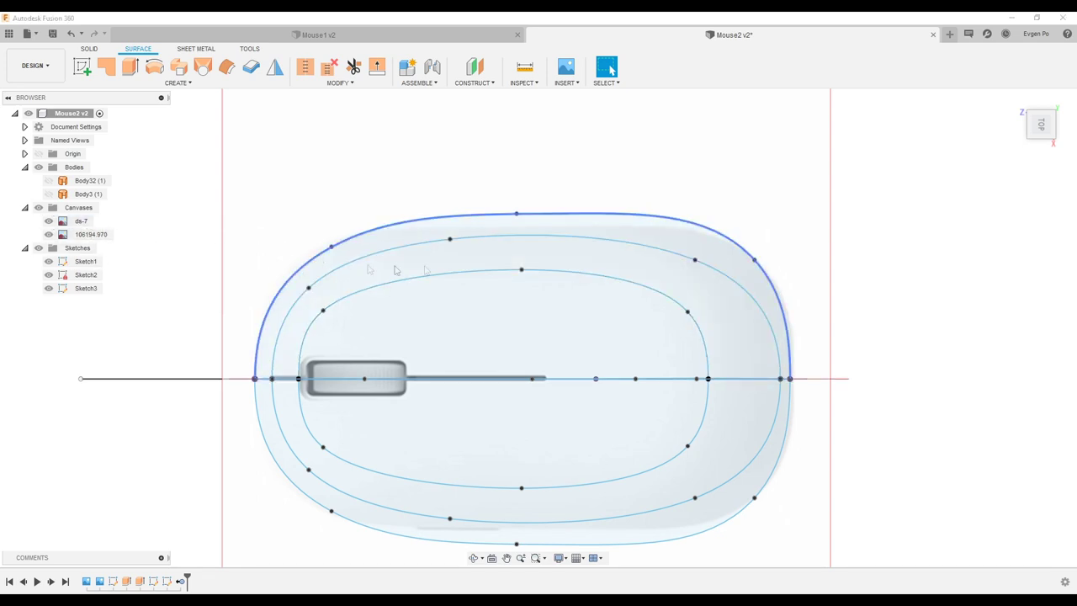
scroll(553, 203, "up", 2)
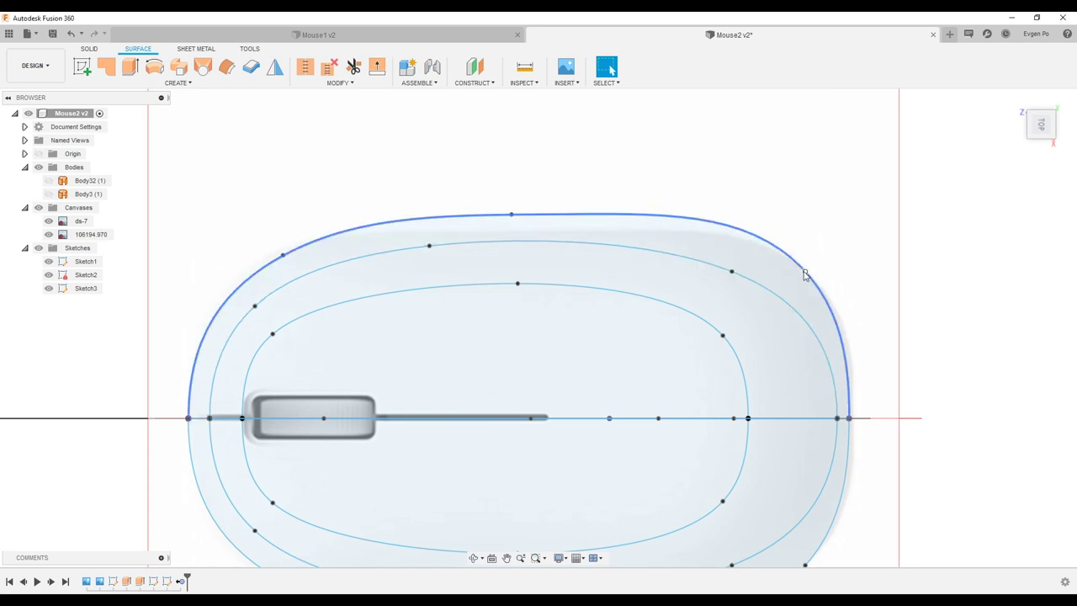
left_click_drag(818, 301, 799, 292)
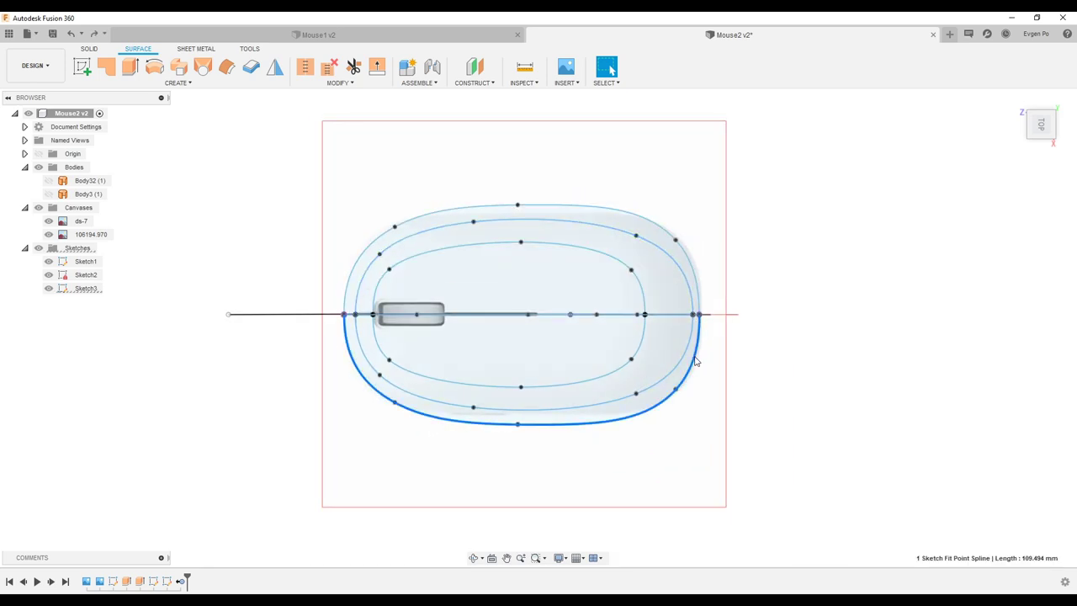
scroll(696, 348, "up", 3)
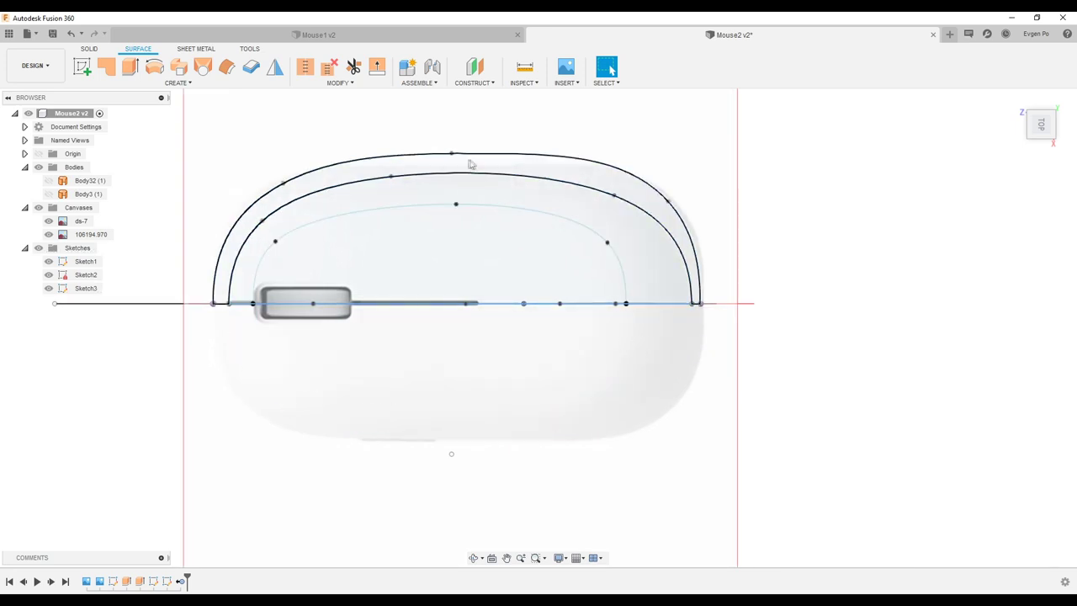
scroll(630, 278, "up", 2)
Select a point on the outer outline, then bring up Sketch3's context menu.
left_click(750, 217)
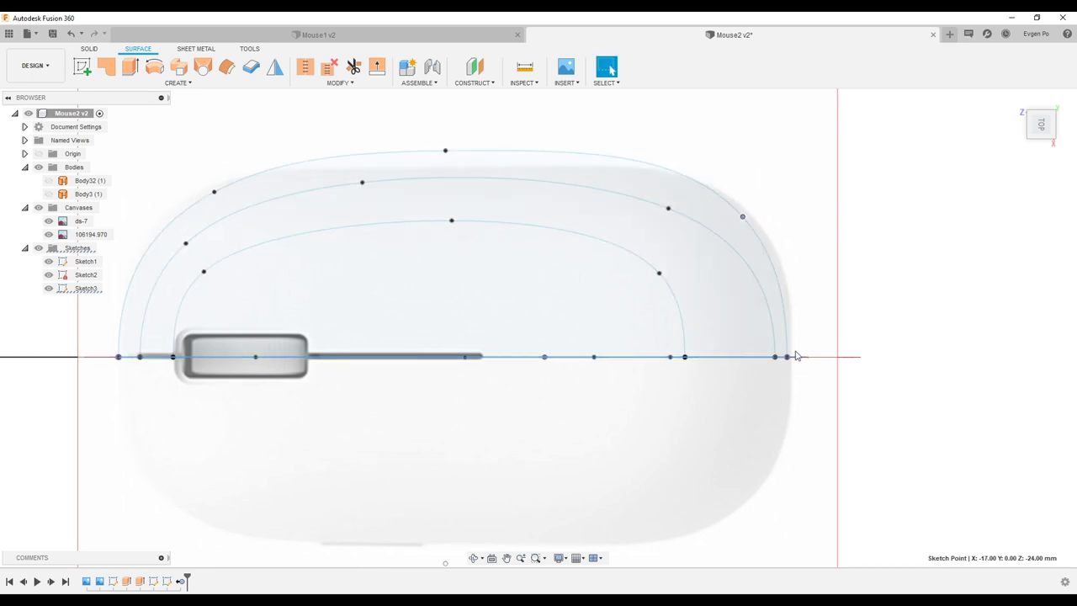
scroll(795, 356, "up", 1)
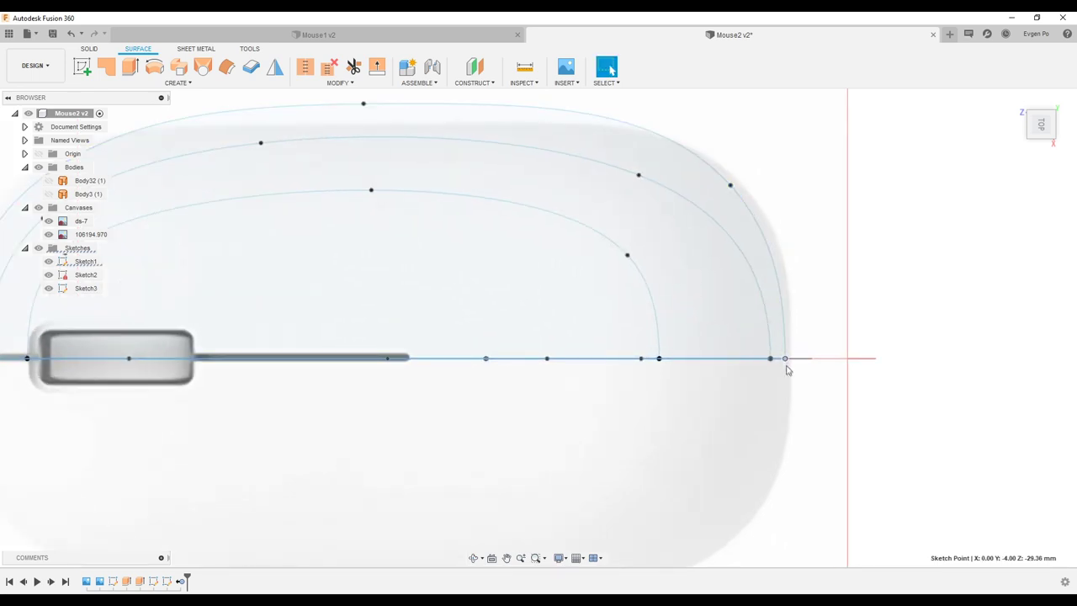
left_click(84, 288)
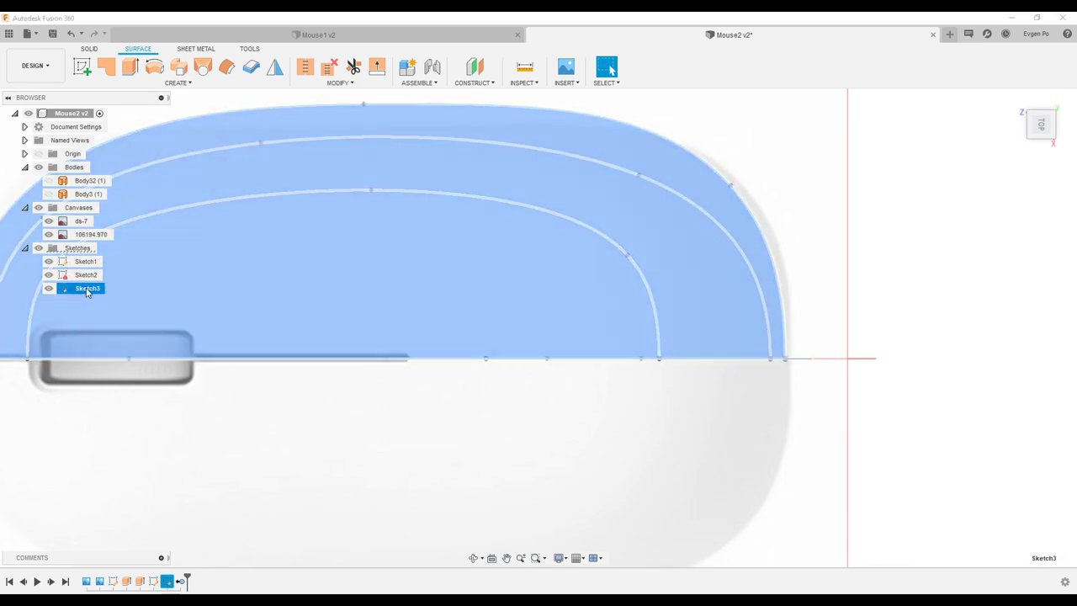
right_click(86, 290)
Open Sketch3 for editing and orbit to an oblique top view of the outline.
left_click(115, 324)
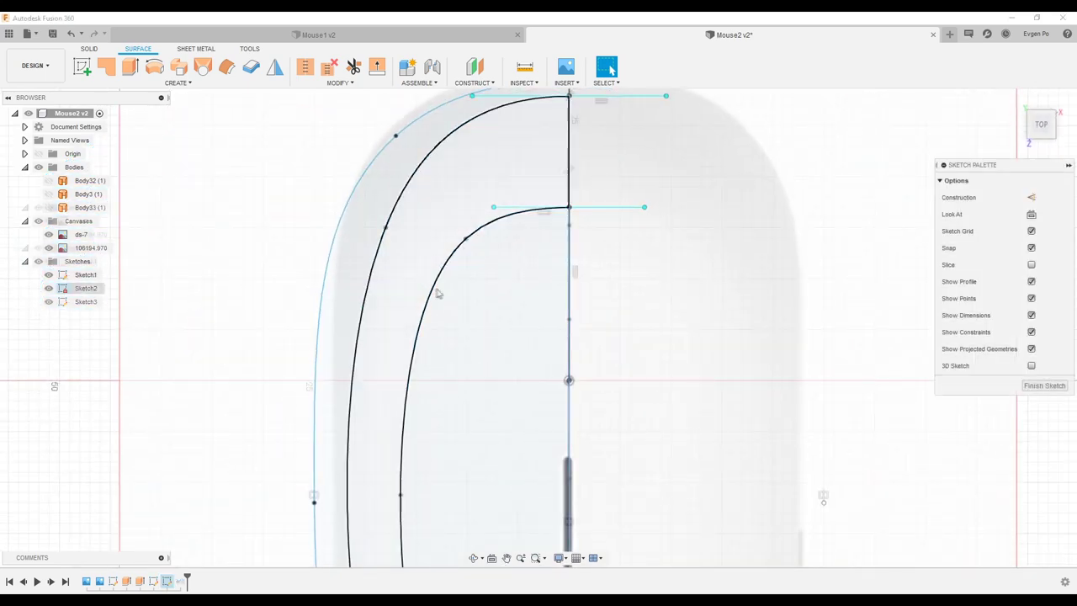
scroll(459, 196, "up", 5)
scroll(504, 222, "down", 4)
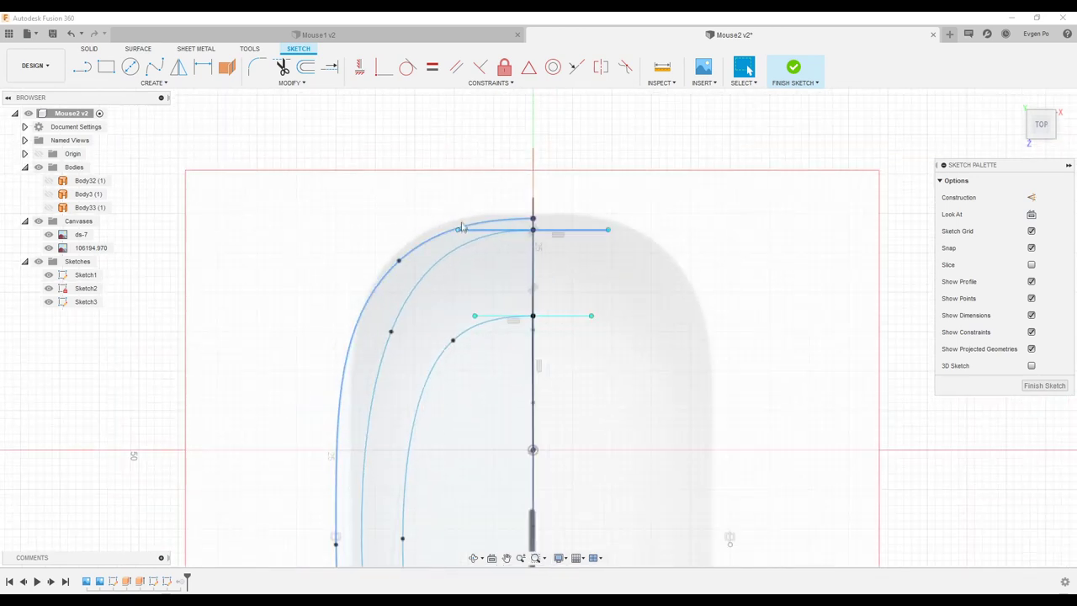
scroll(530, 223, "up", 2)
scroll(555, 215, "up", 2)
scroll(505, 319, "down", 1)
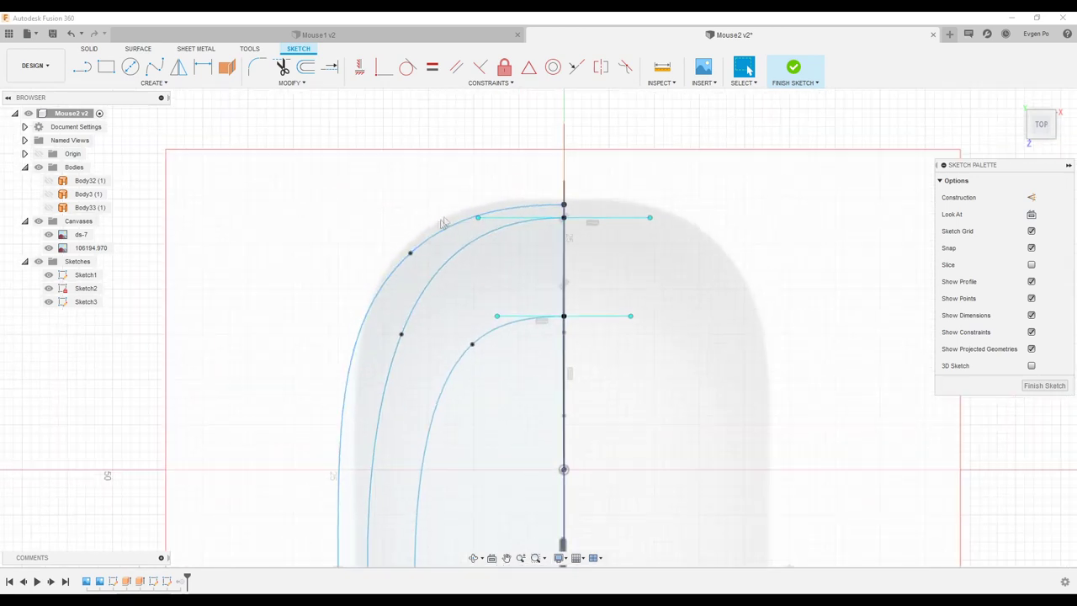
scroll(471, 336, "down", 5)
middle_click_drag(479, 305, 574, 315, "shift")
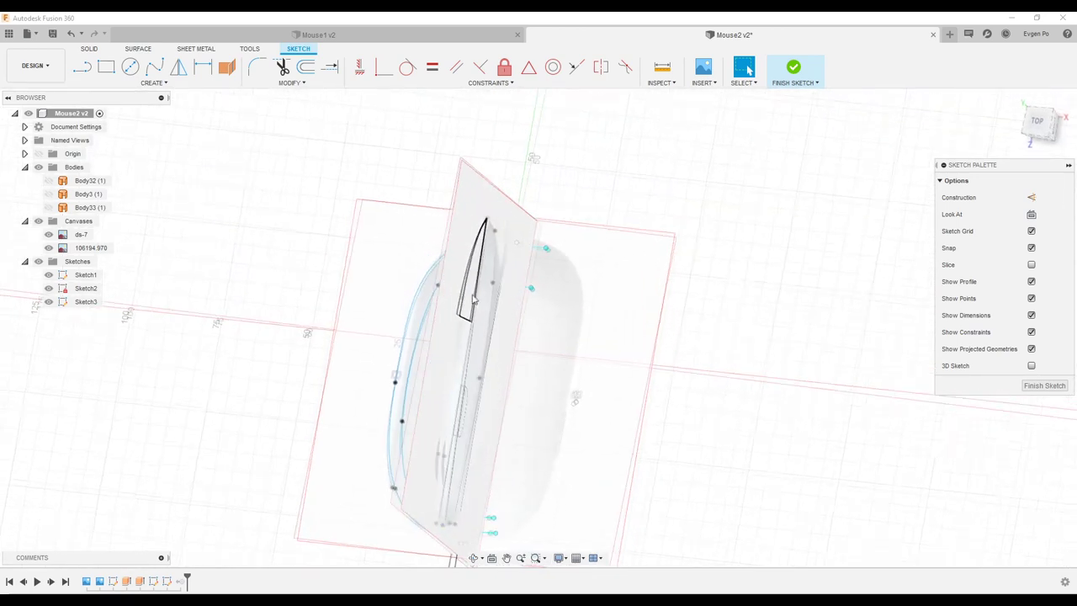
scroll(581, 312, "up", 5)
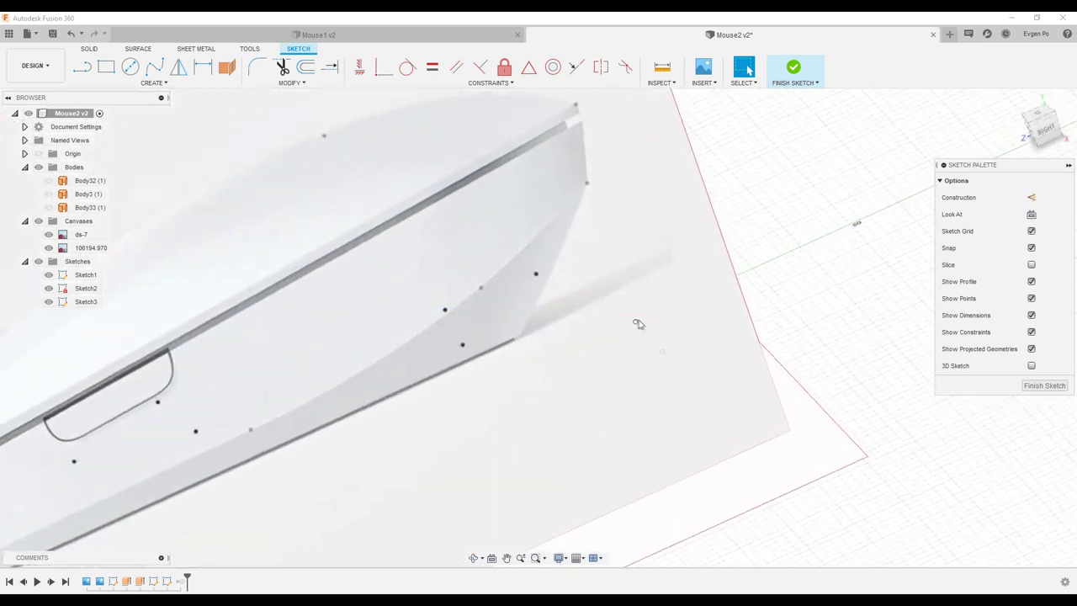
scroll(647, 333, "down", 1)
scroll(665, 349, "down", 2)
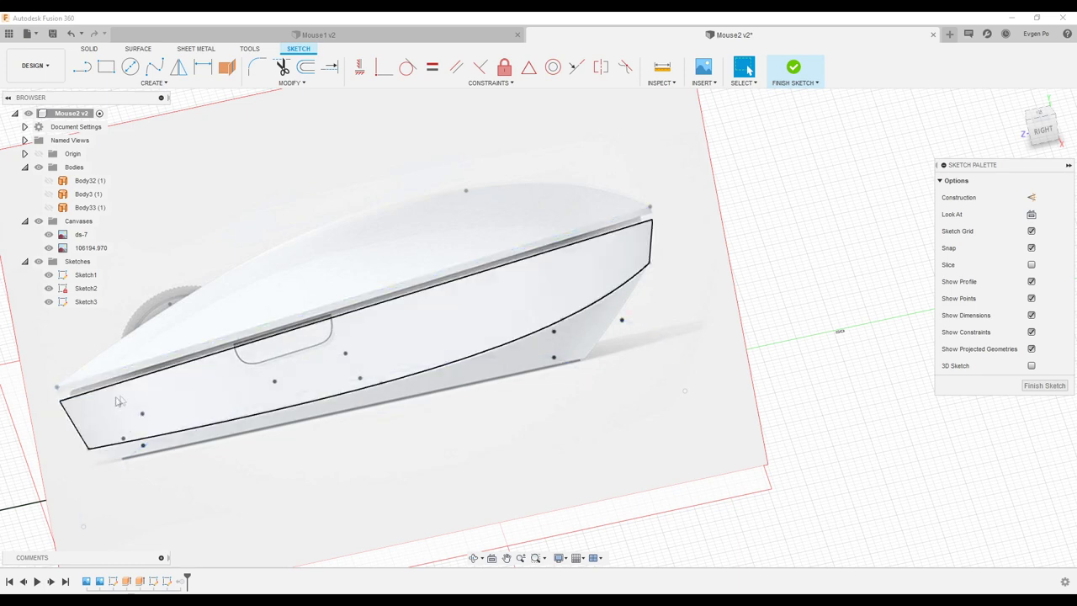
scroll(295, 347, "down", 1)
middle_click_drag(296, 347, 328, 332, "shift")
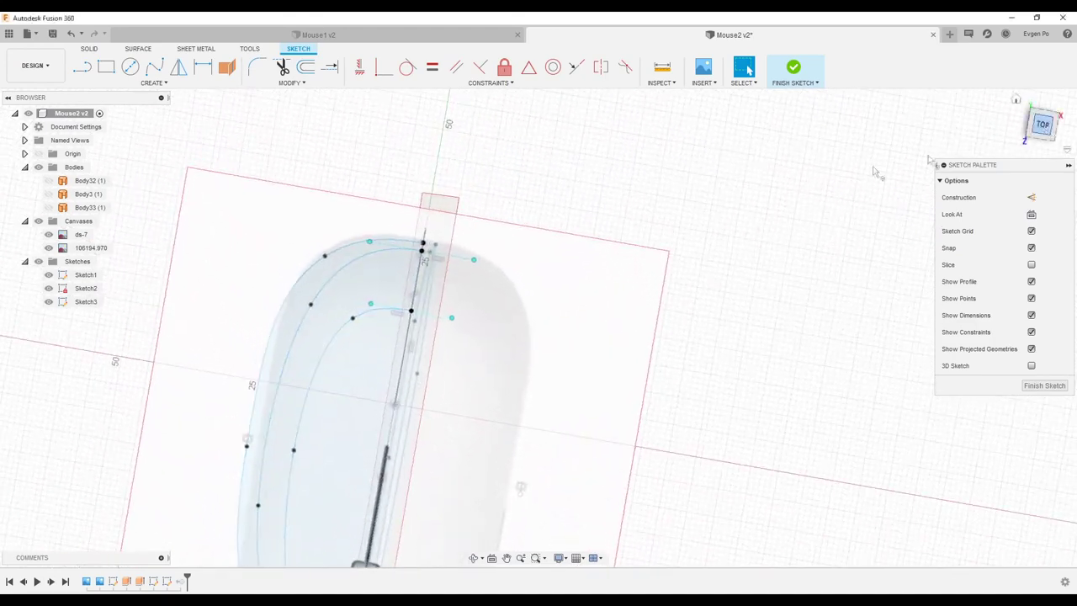
scroll(408, 187, "down", 3)
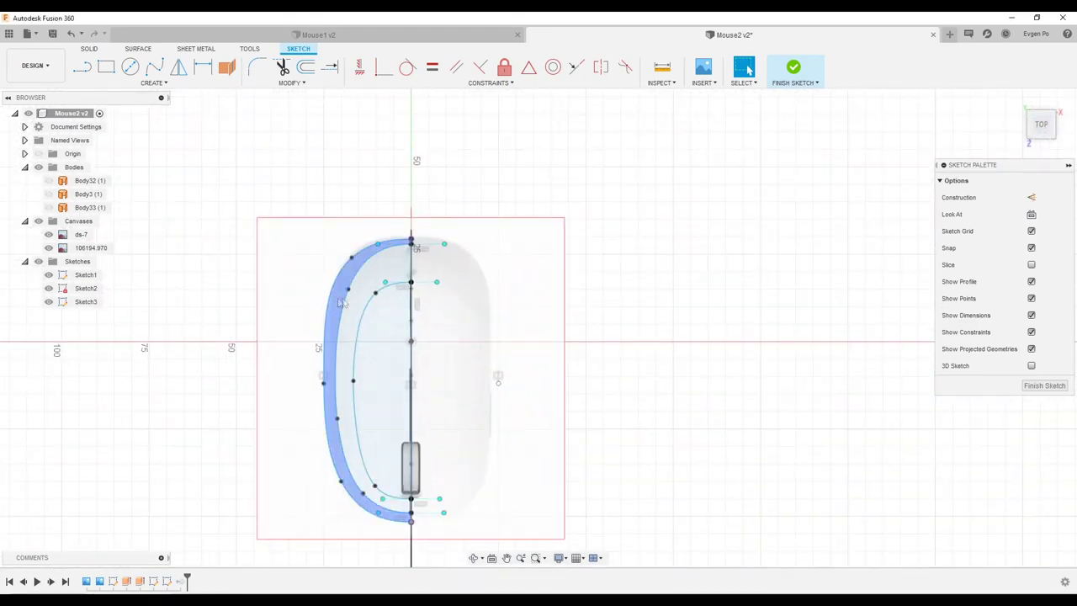
scroll(357, 299, "up", 3)
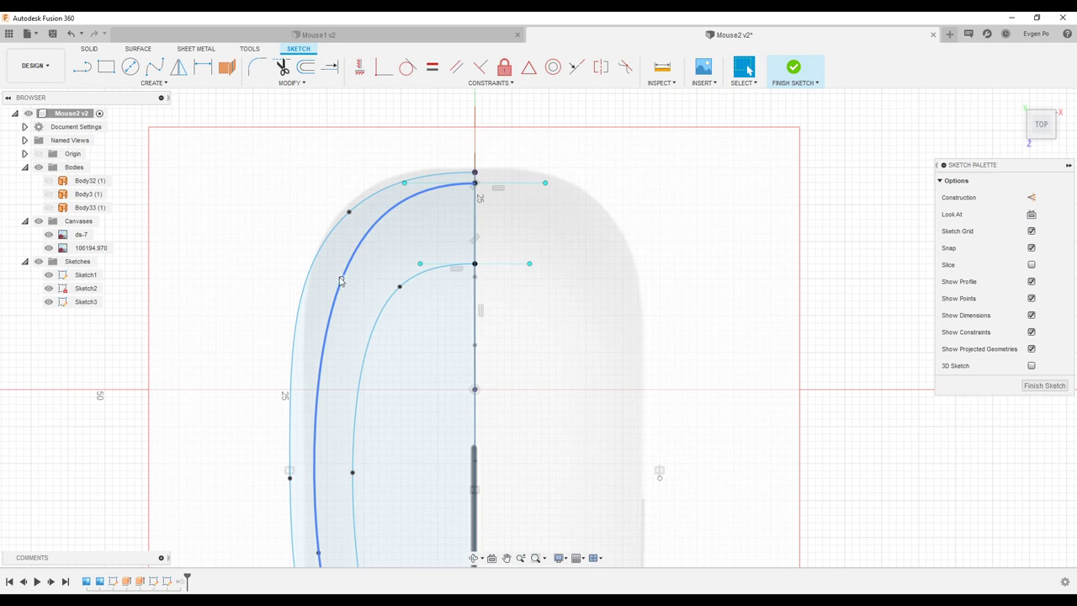
Select the outer outline spline and add a new fit point to it.
left_click(340, 280)
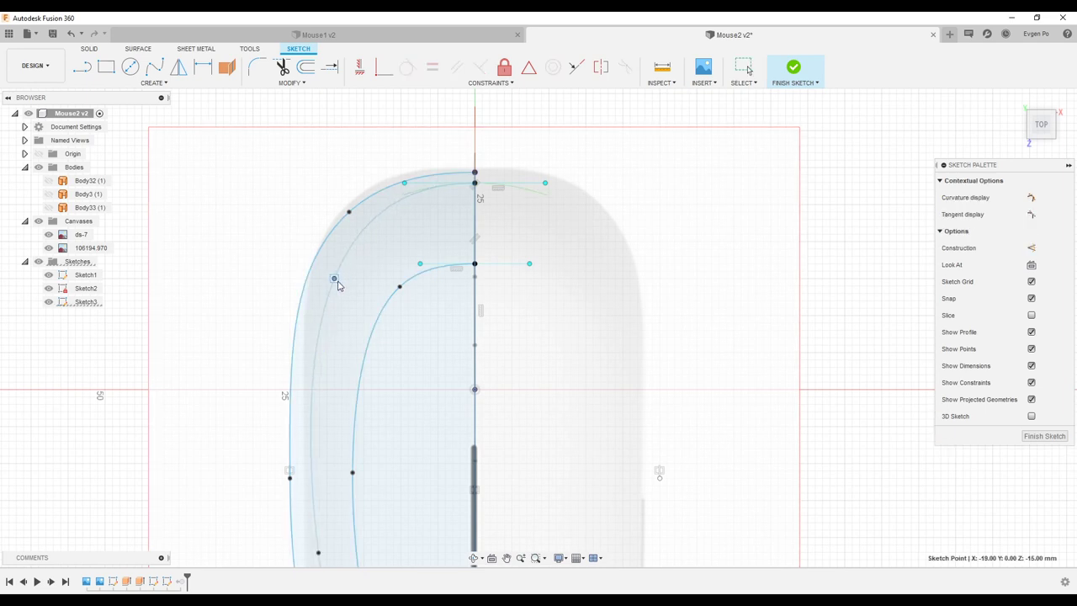
scroll(337, 285, "down", 3)
scroll(339, 292, "up", 1)
scroll(340, 298, "down", 1)
scroll(341, 298, "down", 1)
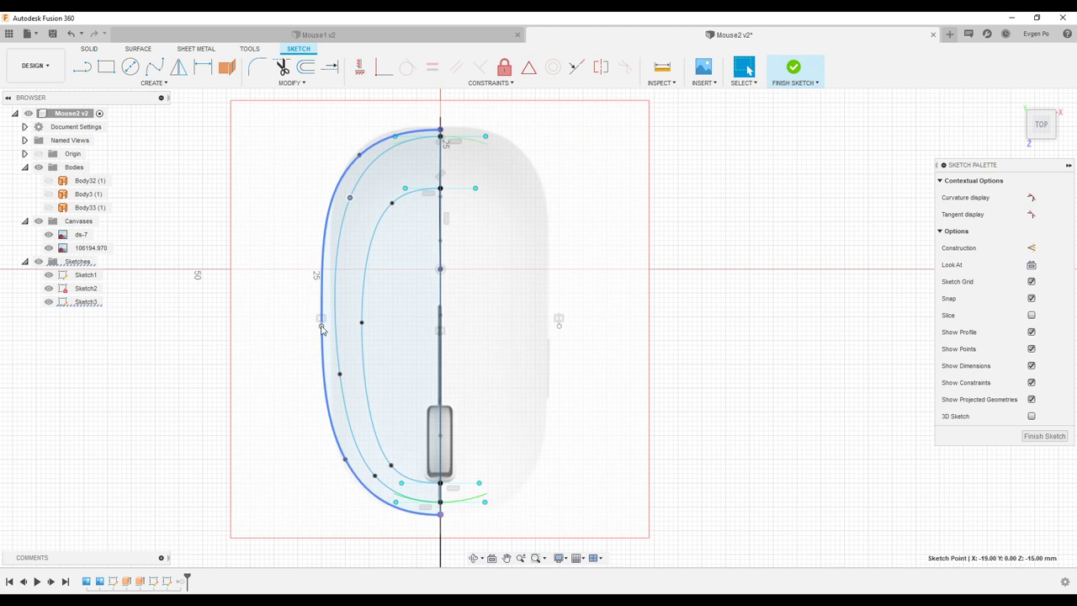
left_click(321, 328)
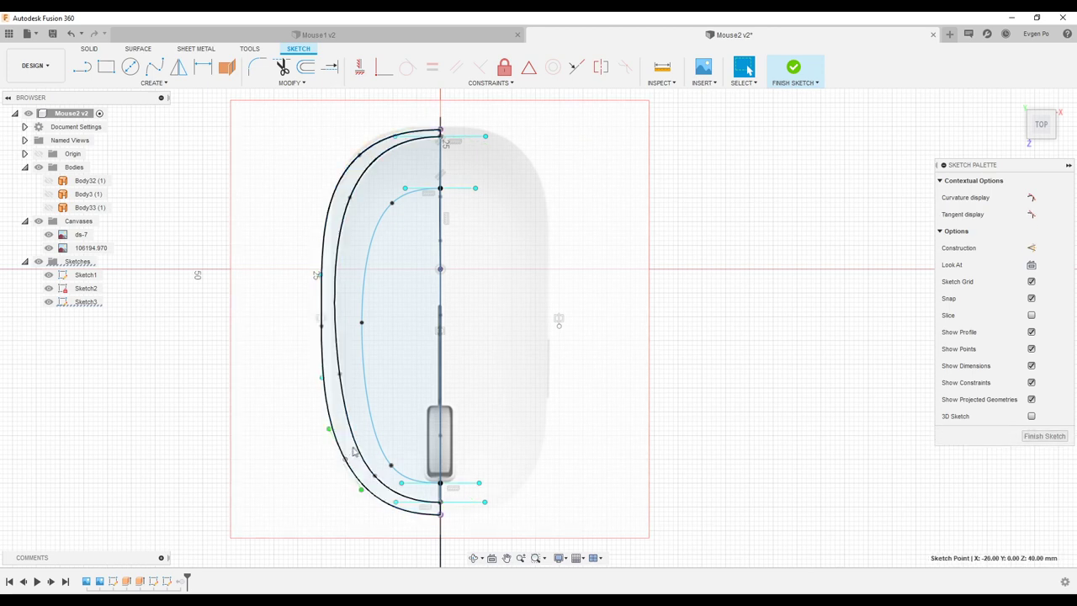
Move the outer spline's upper-left fit point and adjust the inner spline's curvature to the reference edge.
key("Escape")
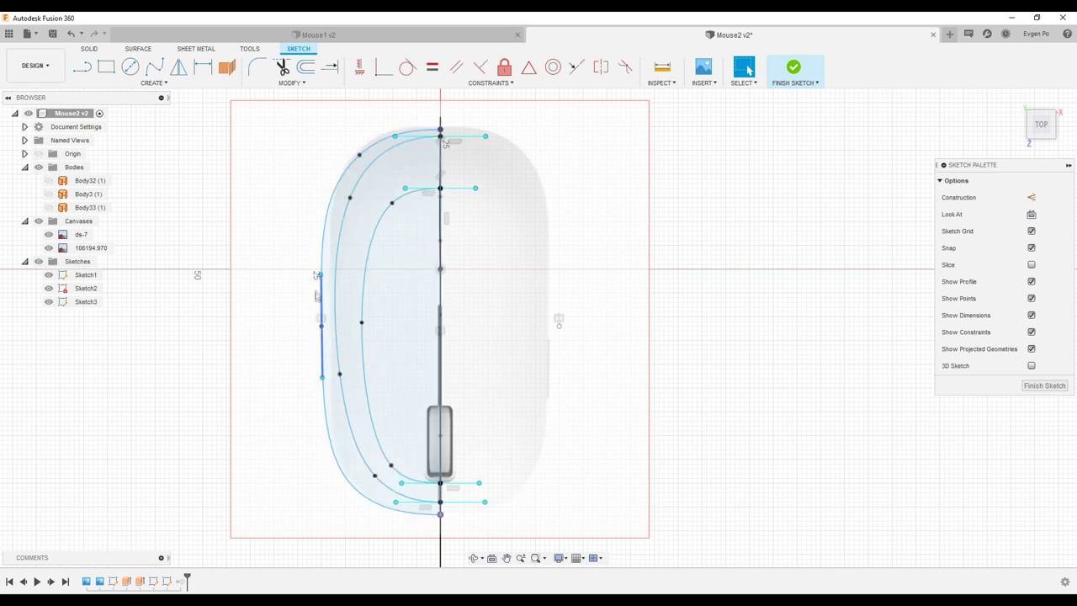
left_click(322, 329)
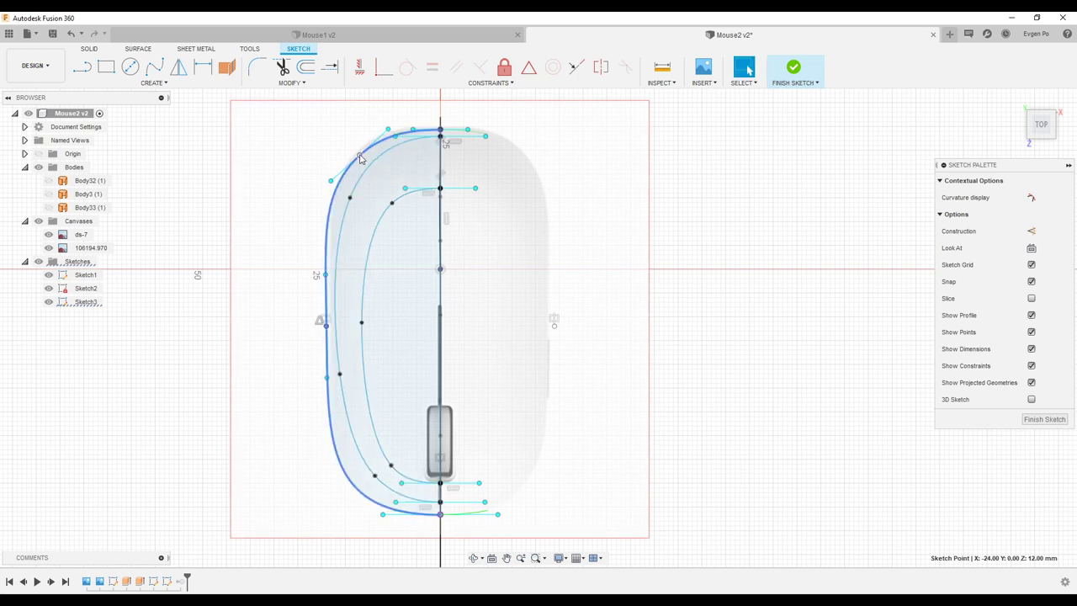
left_click_drag(359, 154, 365, 151)
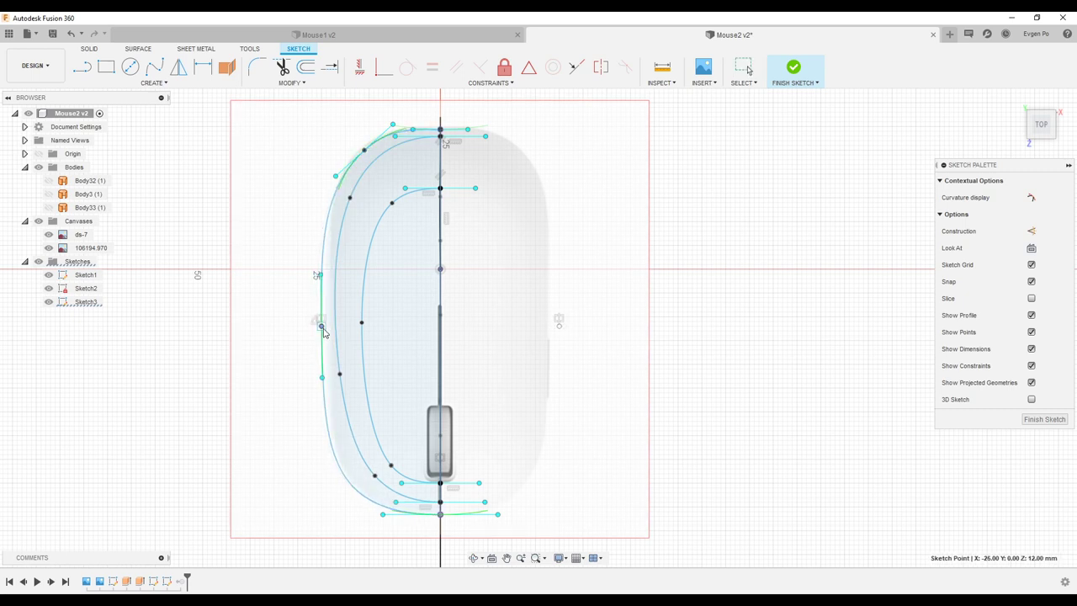
left_click_drag(324, 332, 330, 372)
left_click_drag(416, 197, 386, 321)
scroll(351, 202, "up", 2)
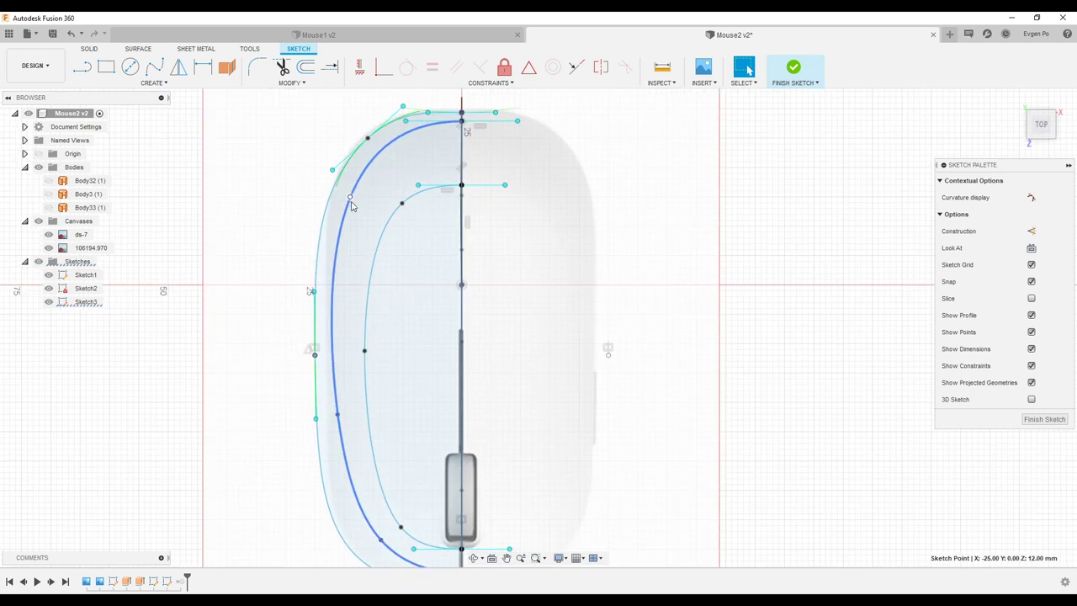
Straighten the outer spline's side and reshape its lower-left curve.
key("Escape")
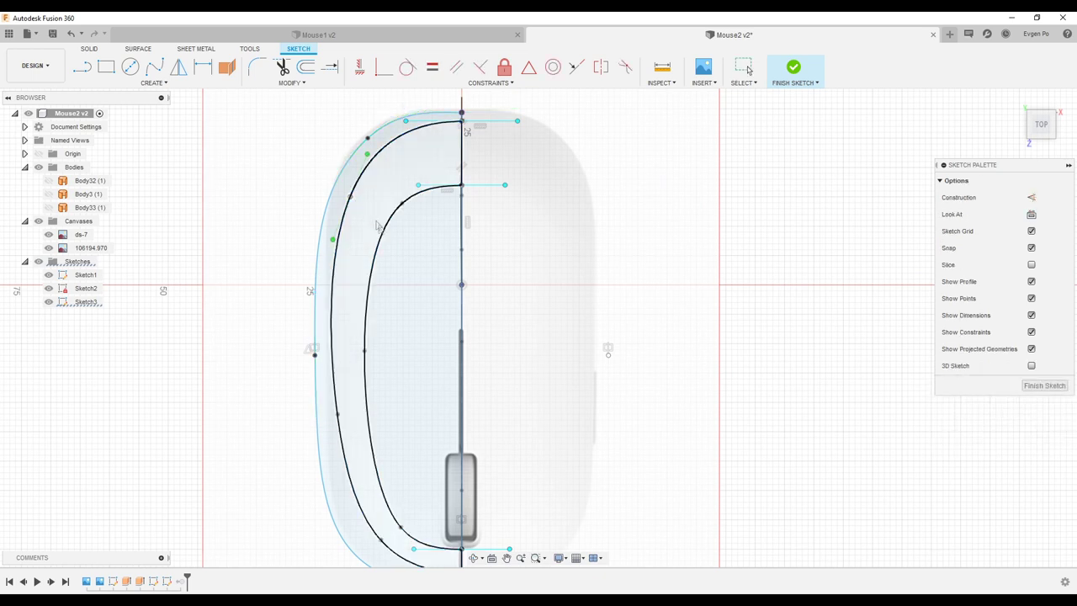
left_click(338, 418)
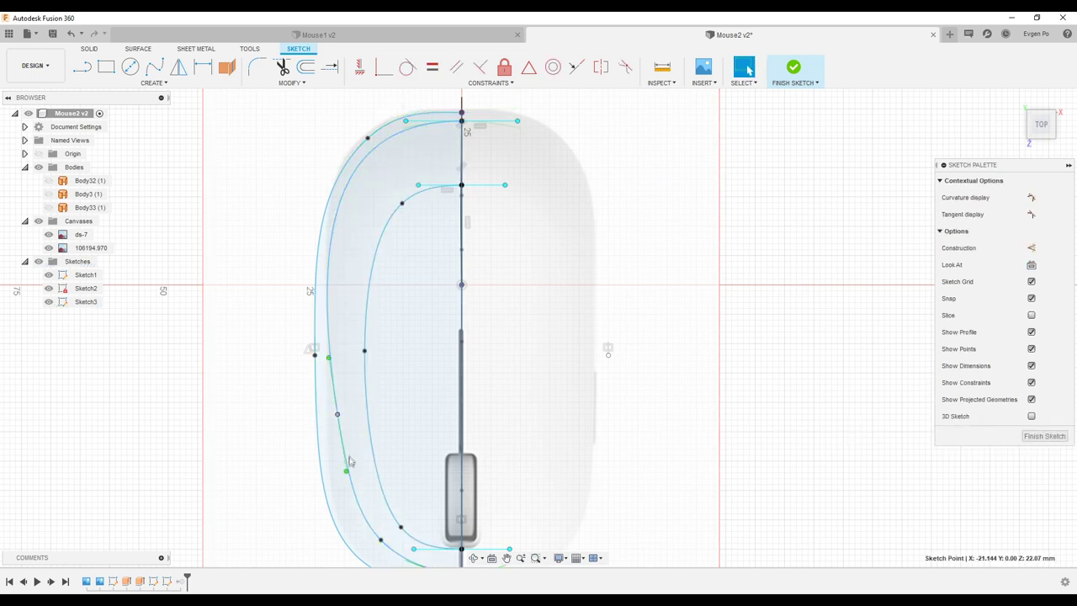
left_click_drag(345, 472, 339, 473)
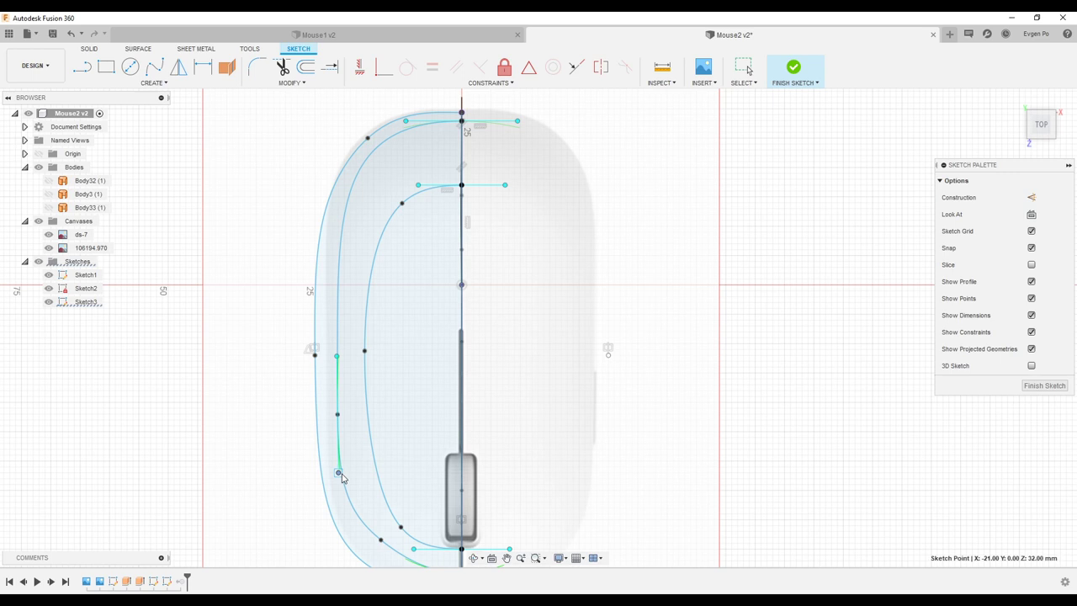
scroll(336, 353, "down", 2)
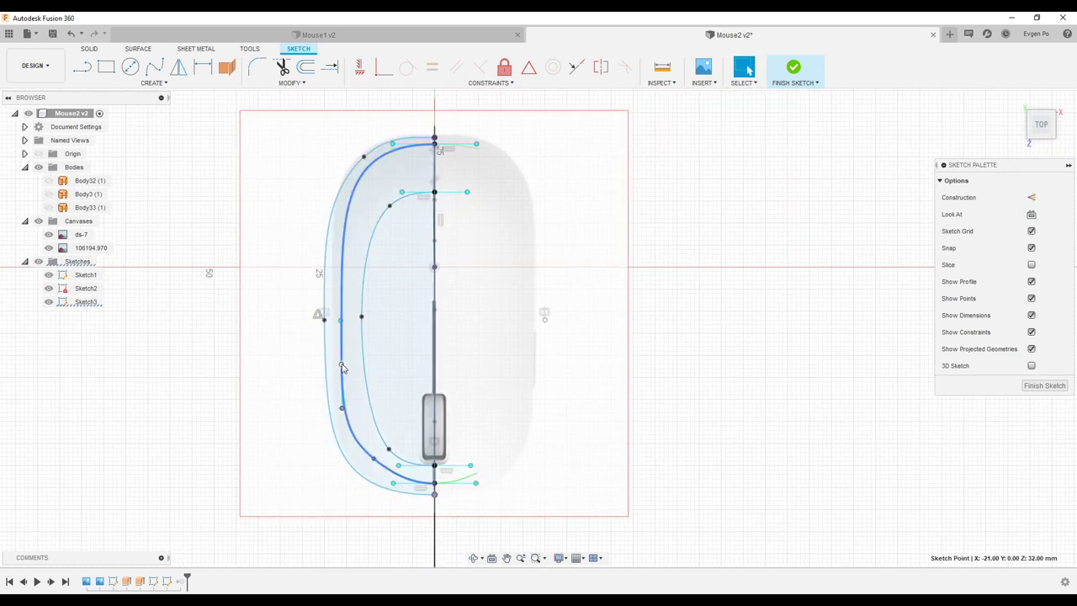
left_click_drag(341, 361, 337, 351)
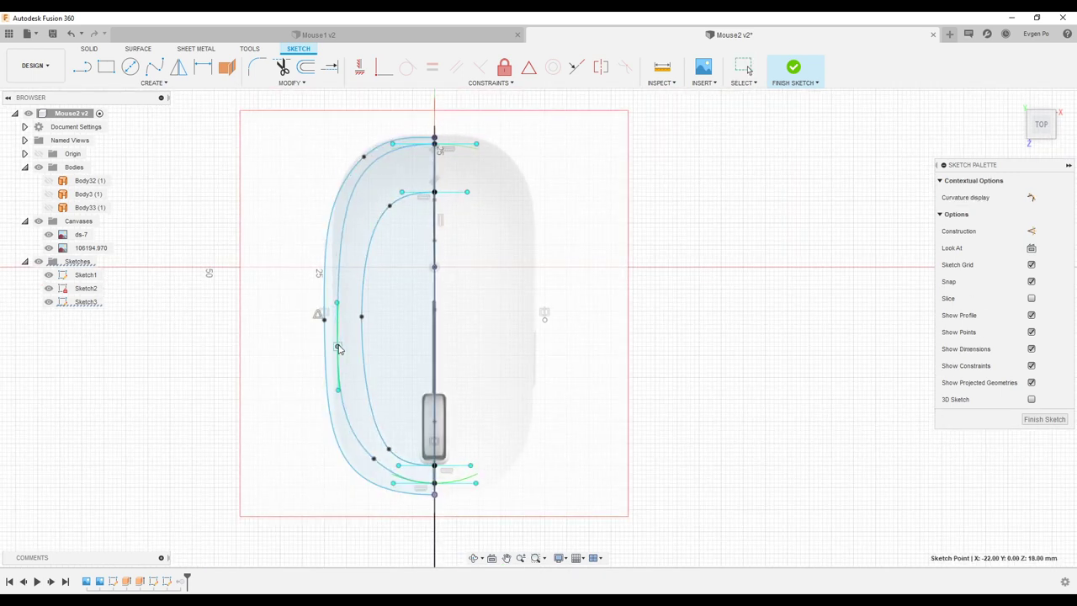
key("Escape")
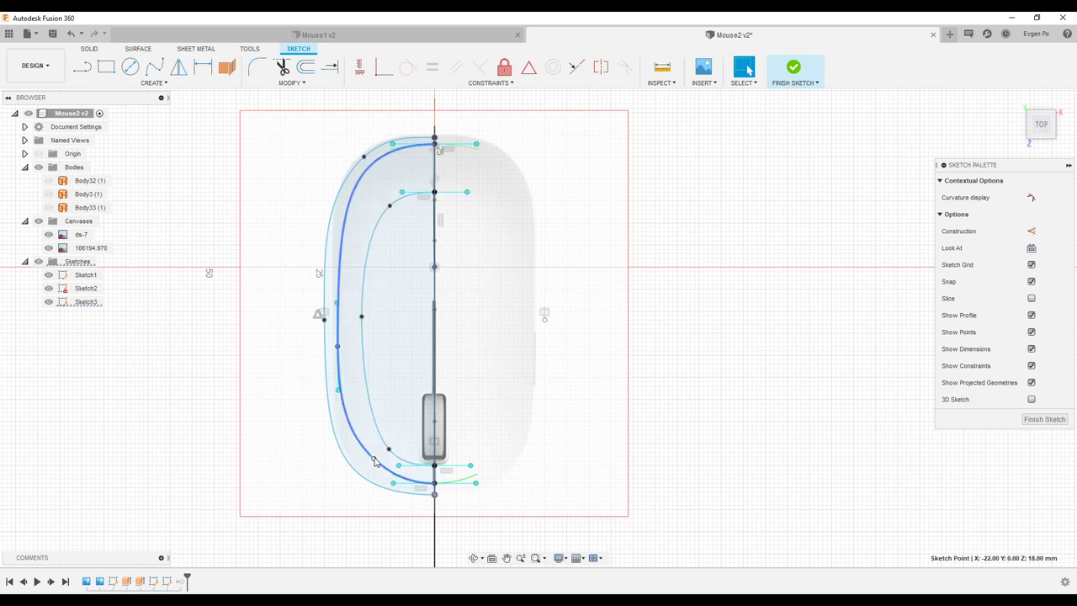
Nudge the lower-left and top-left fit points to match the photo's corners.
left_click(374, 460)
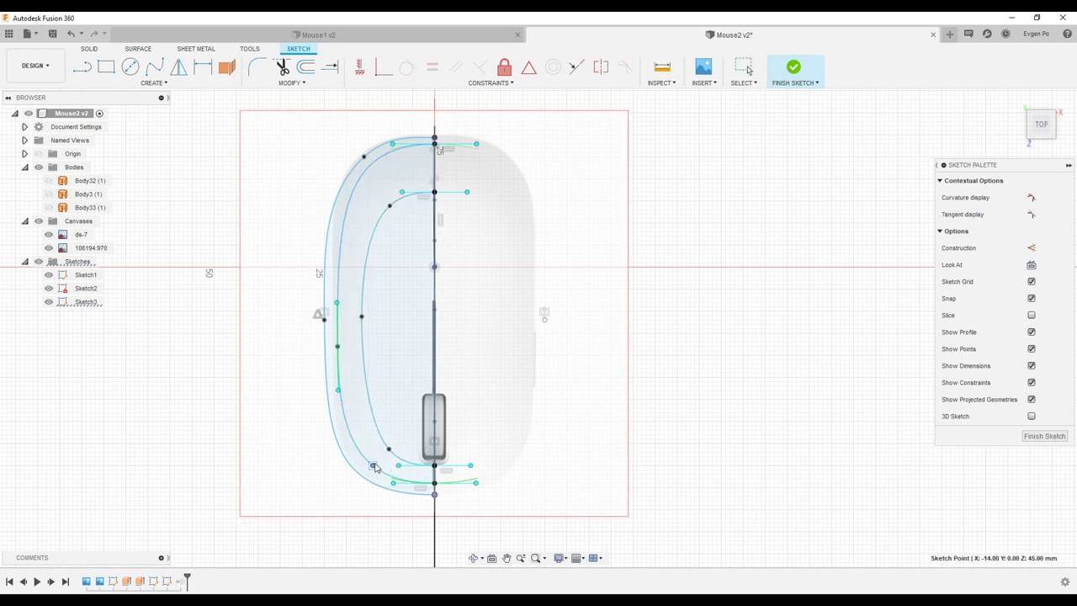
scroll(353, 175, "up", 3)
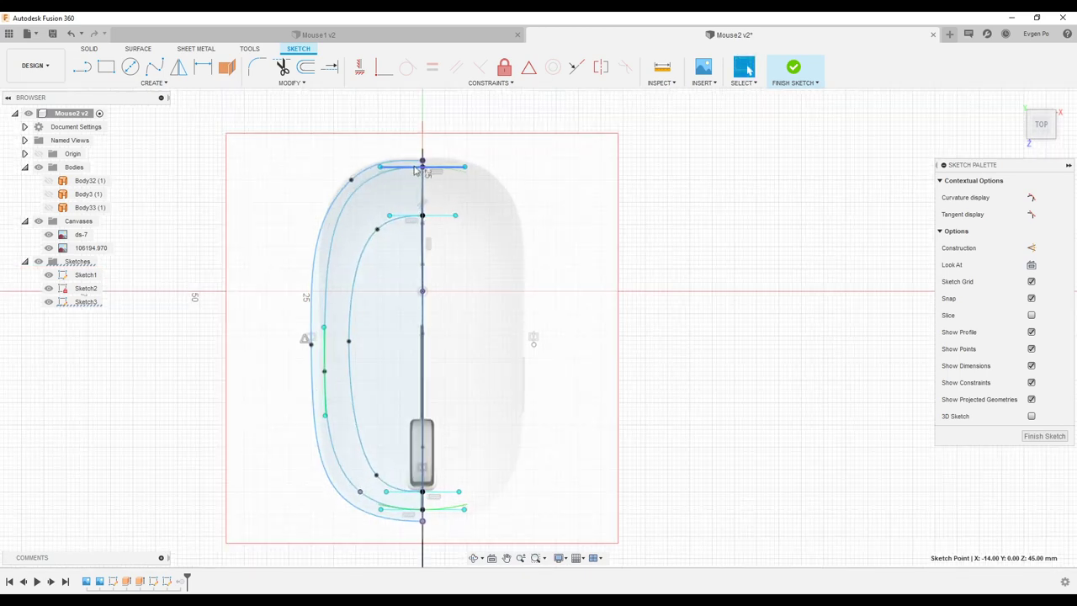
scroll(421, 176, "up", 4)
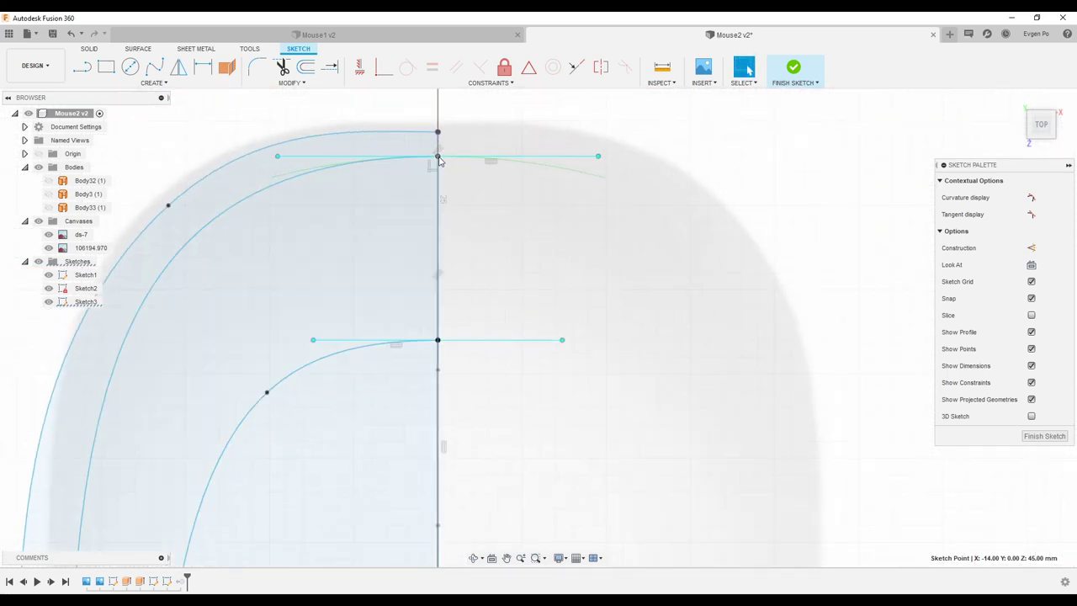
scroll(437, 167, "down", 2)
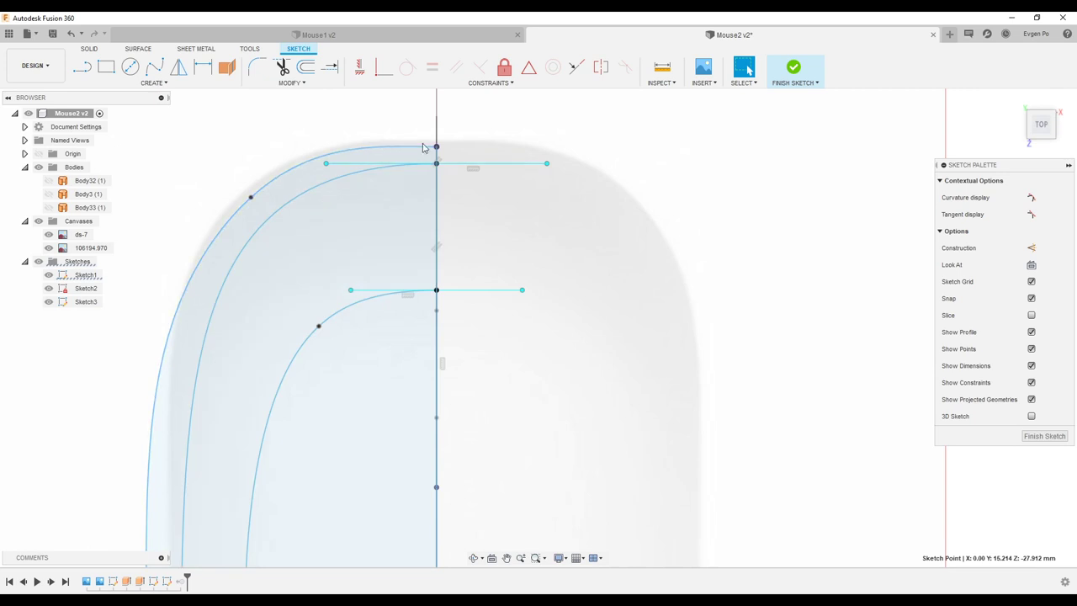
left_click(242, 205)
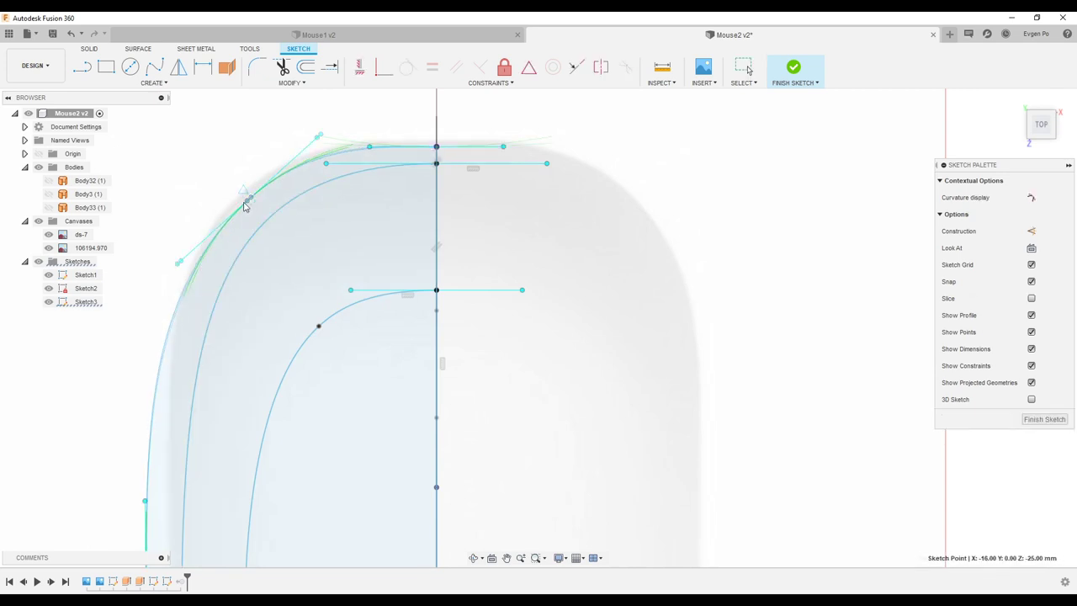
left_click_drag(239, 215, 237, 218)
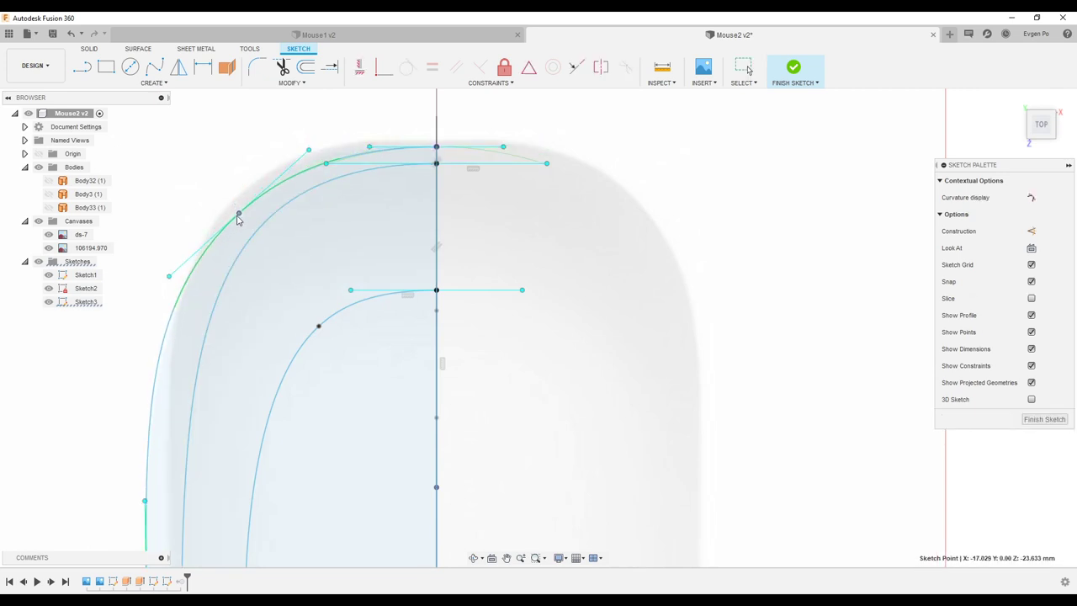
scroll(432, 132, "down", 3)
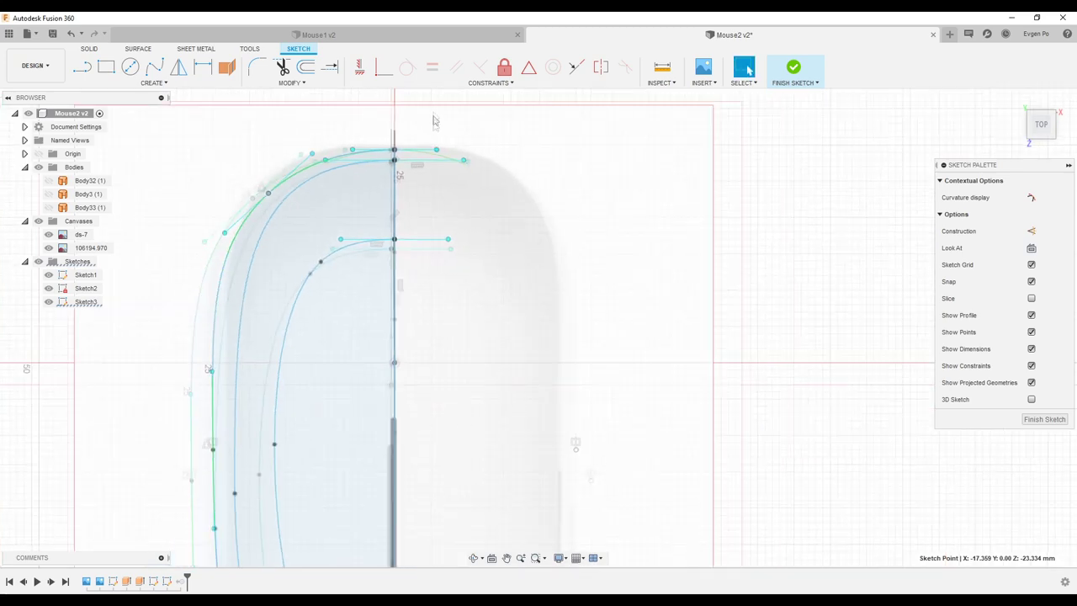
scroll(432, 120, "down", 3)
scroll(444, 312, "up", 3)
scroll(464, 328, "up", 2)
scroll(469, 356, "down", 1)
scroll(465, 376, "down", 2)
scroll(465, 376, "down", 3)
scroll(455, 336, "down", 2)
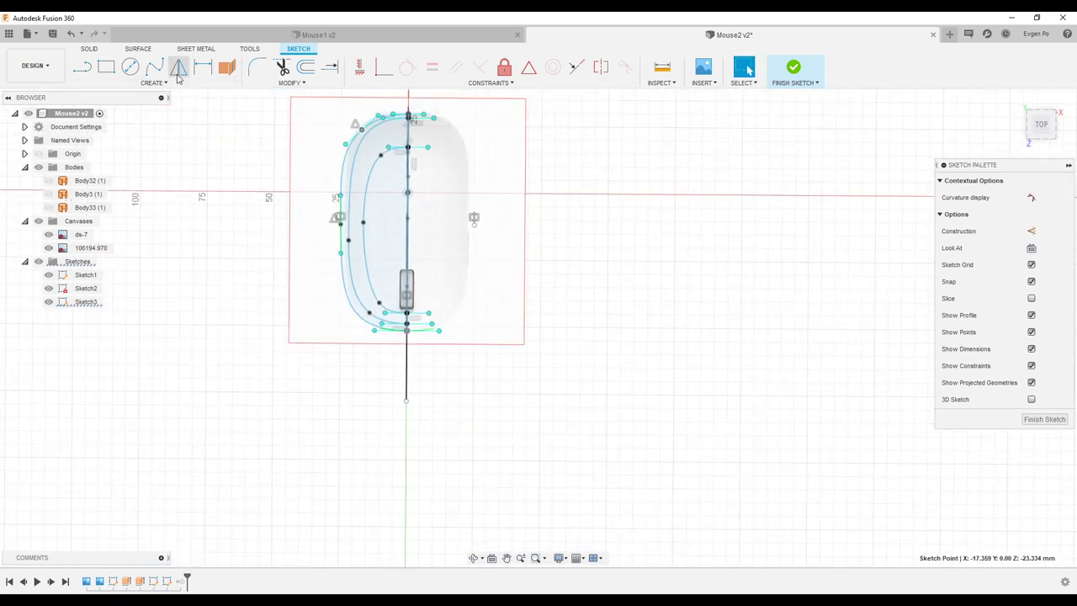
Mirror the outer, middle and inner left-half splines across the centre line, then finish Sketch3.
left_click(179, 67)
scroll(390, 165, "up", 4)
left_click(403, 163)
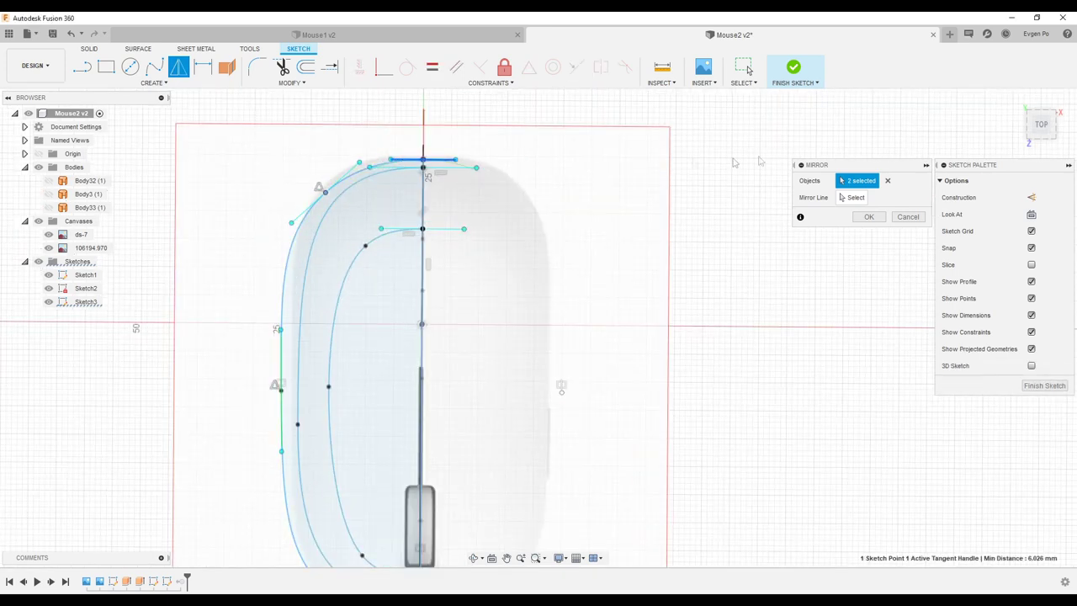
left_click(887, 180)
scroll(740, 210, "up", 2)
left_click(165, 181)
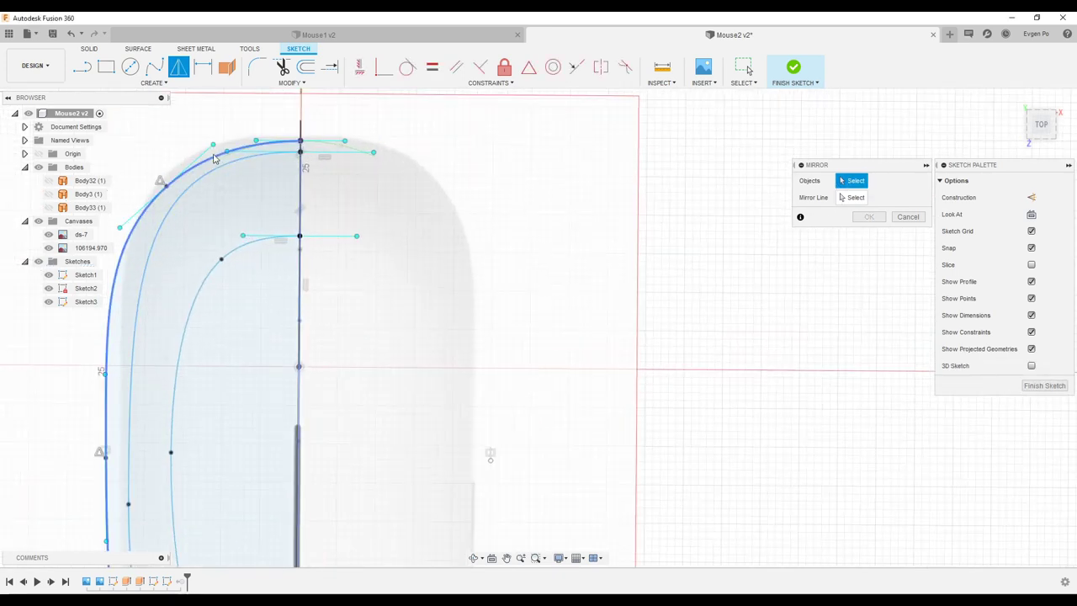
left_click(218, 182)
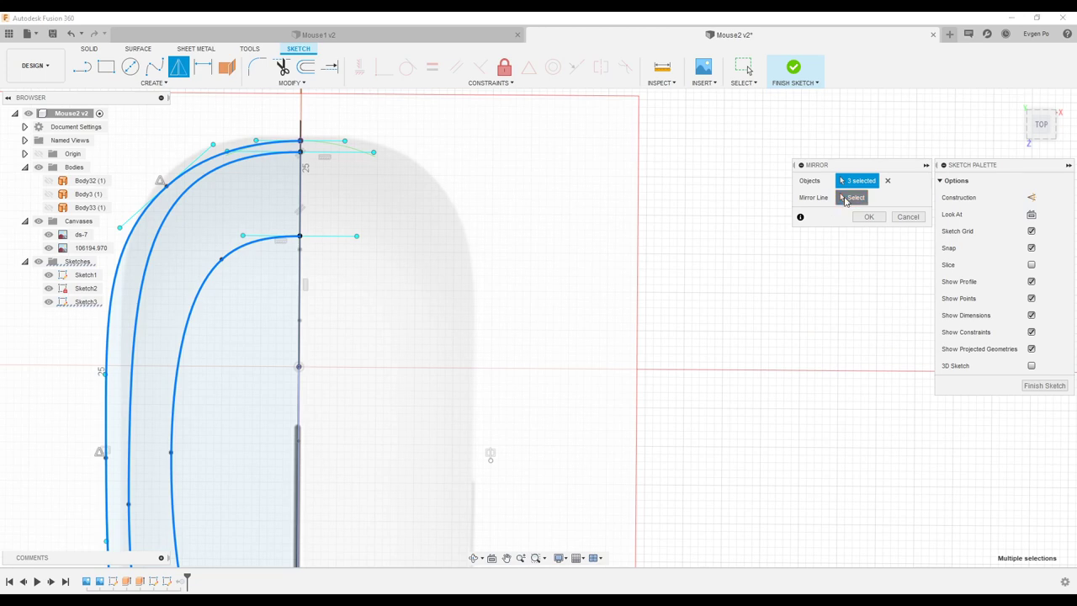
left_click(300, 322)
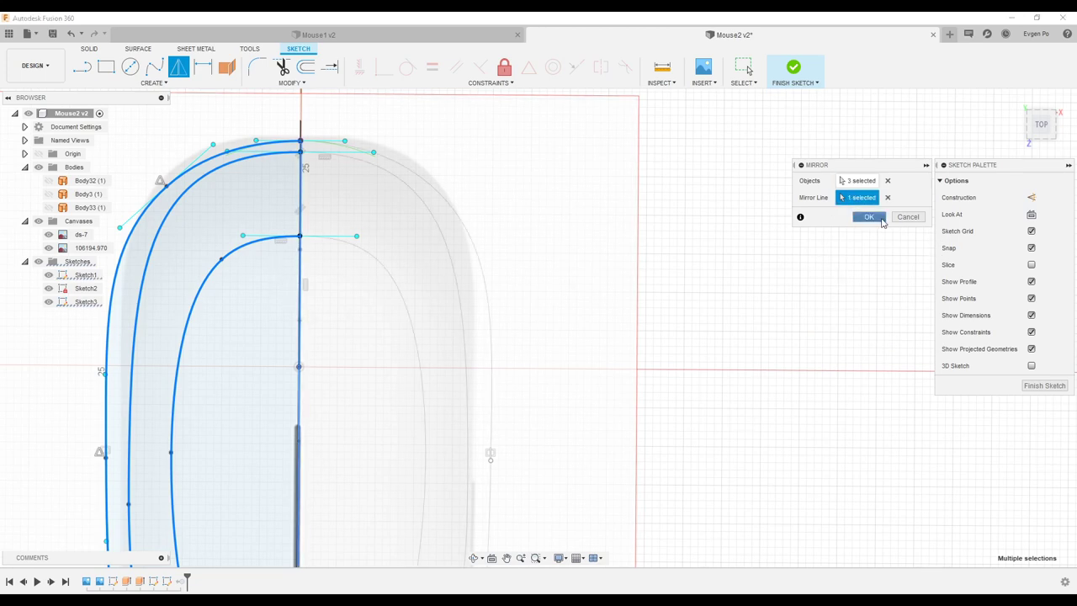
left_click(869, 217)
scroll(731, 267, "down", 3)
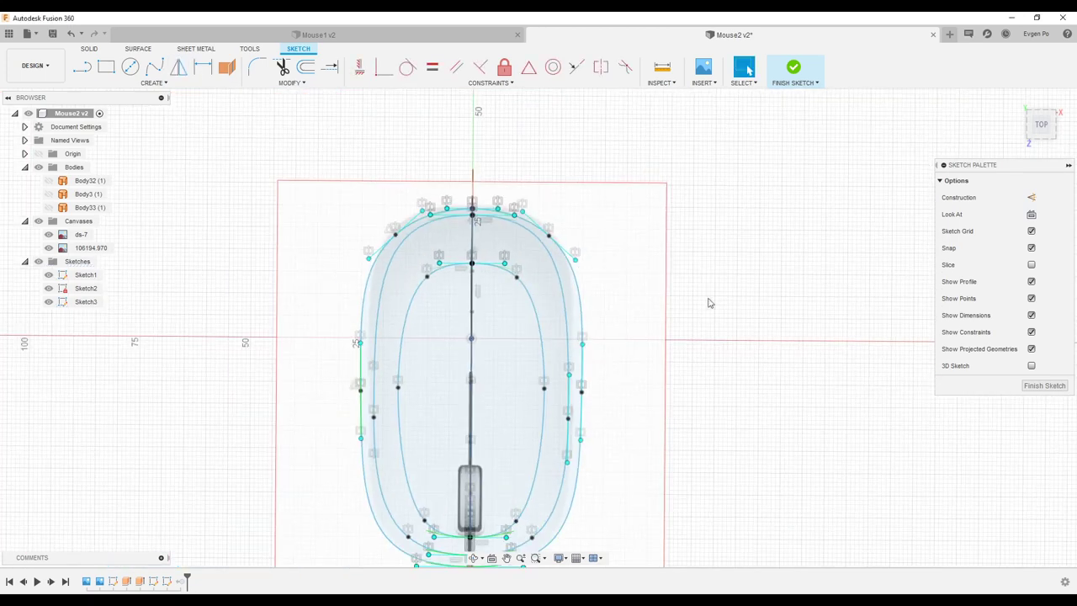
left_click(1044, 385)
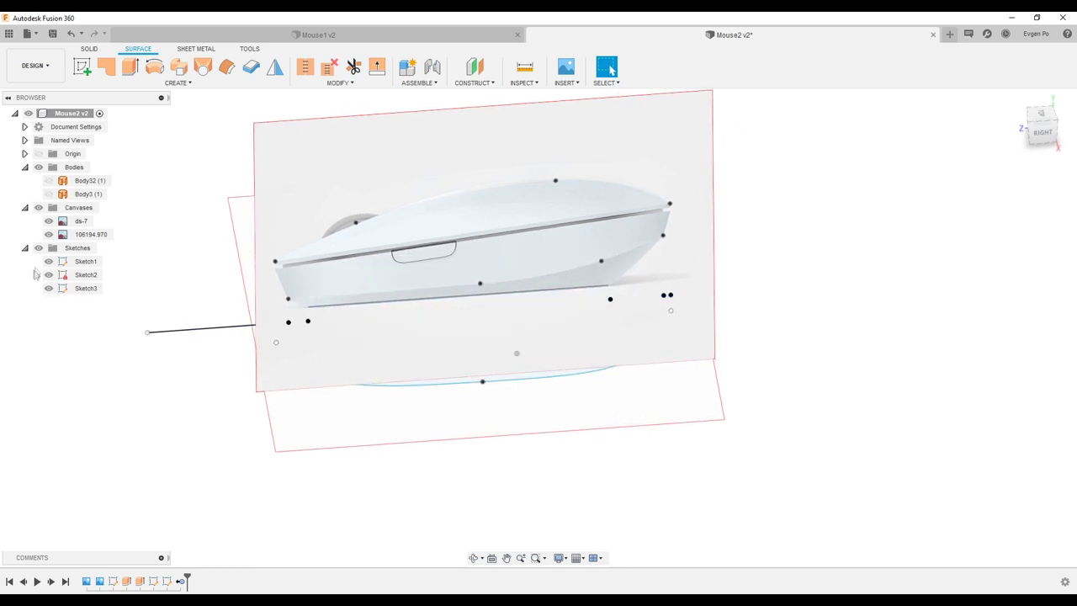
Hide the 106194.970 reference image and begin a new sketch.
left_click(48, 234)
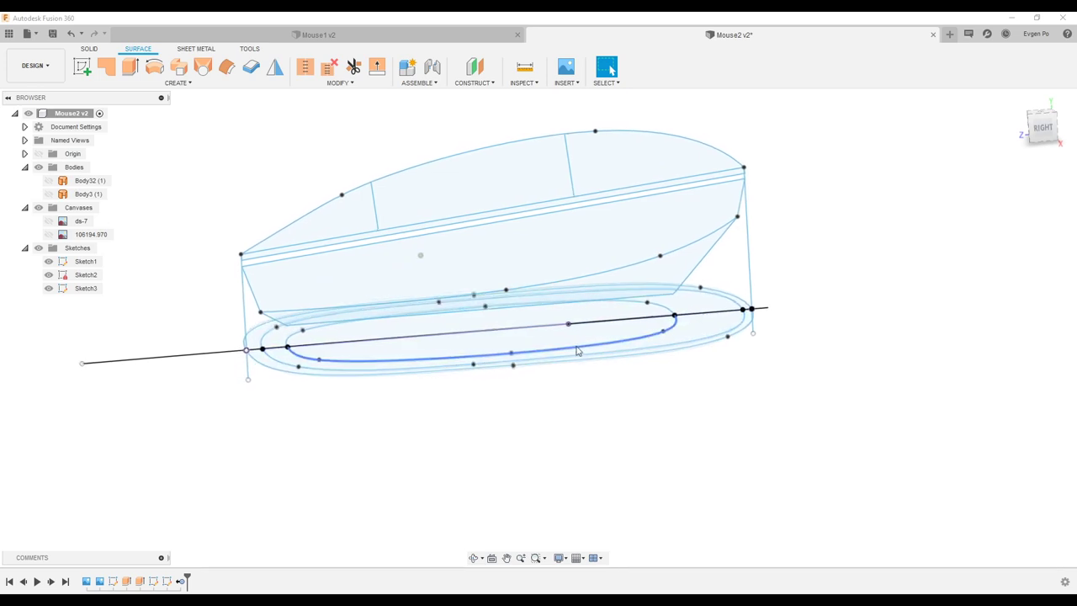
left_click(82, 67)
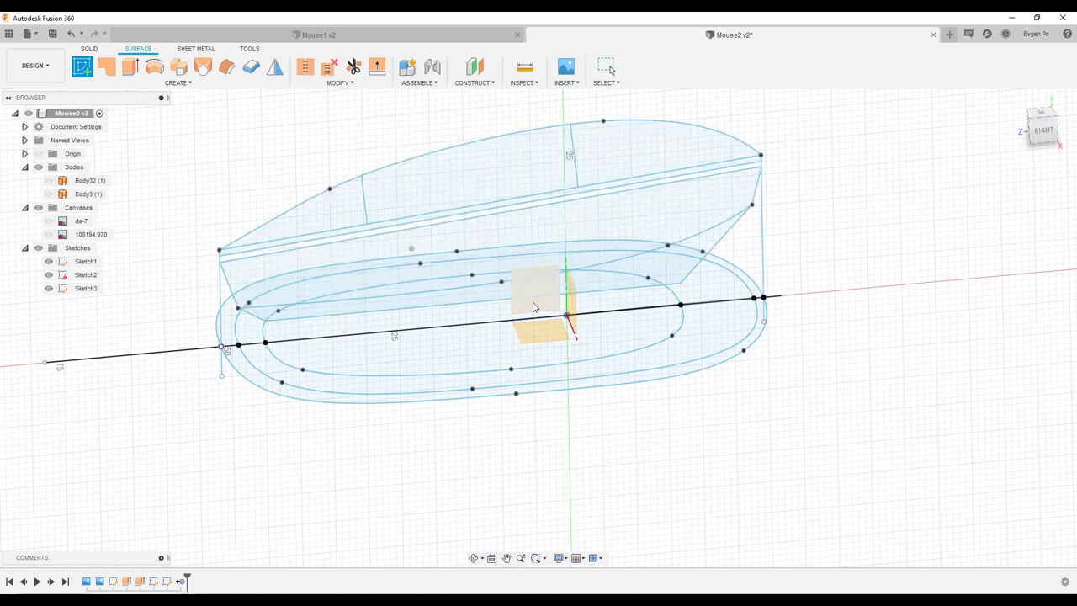
Place Sketch12 on the side origin plane and try an intersection curve, discarding the first attempt.
left_click(538, 307)
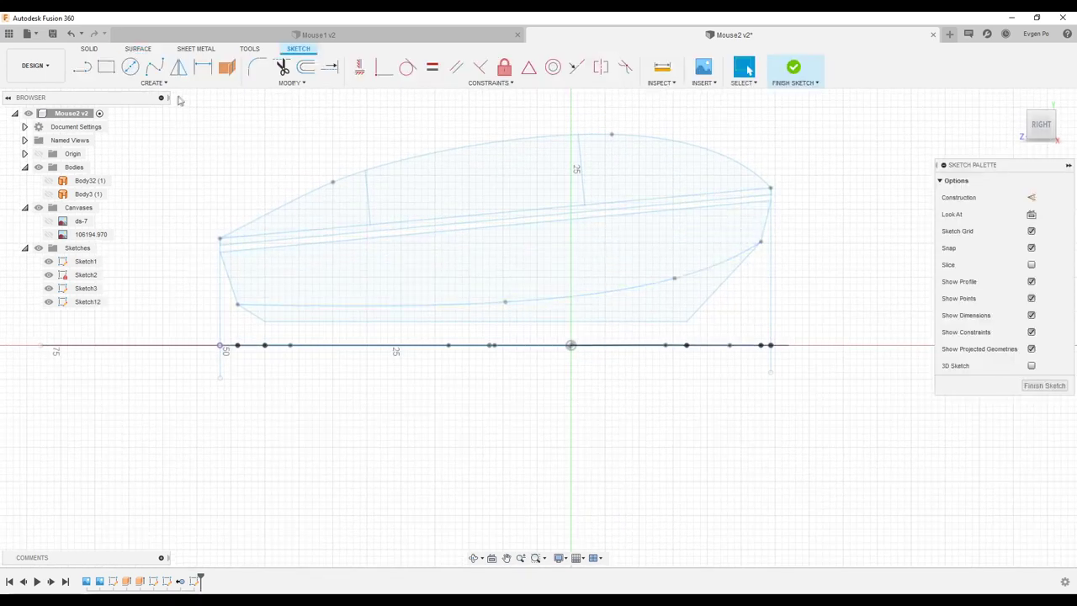
left_click(155, 83)
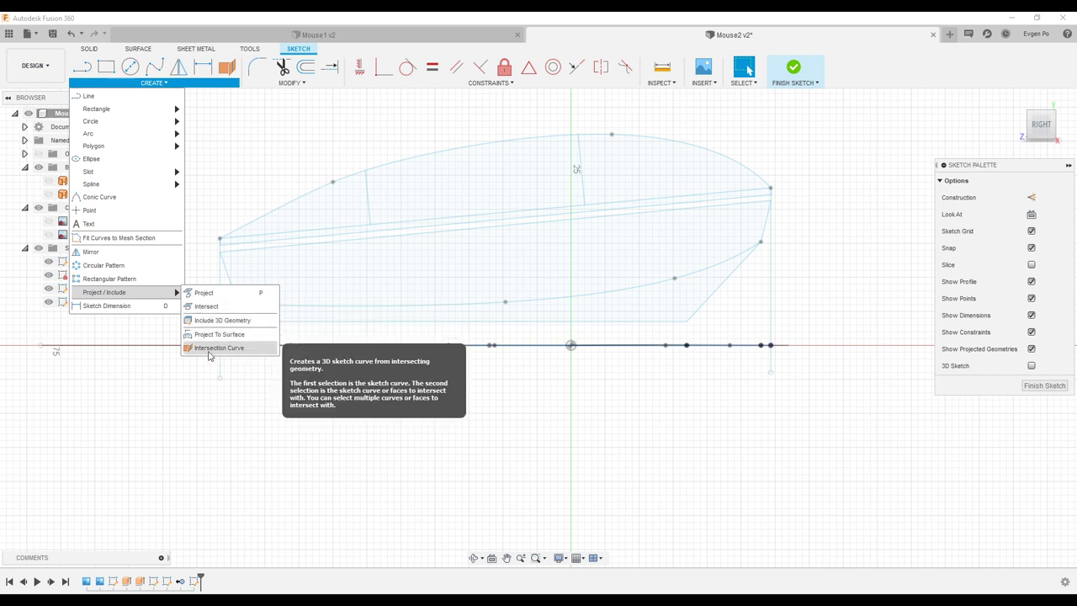
left_click(226, 67)
mouse_move(353, 253)
middle_mouse_down("shift")
mouse_move(387, 244)
mouse_move(341, 250)
middle_mouse_up("shift")
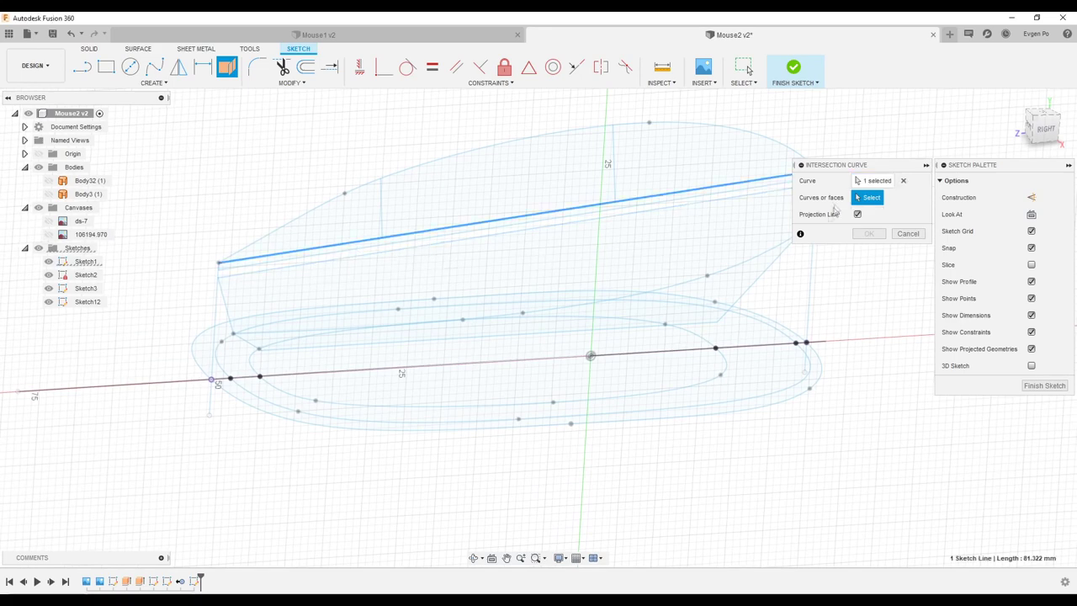
mouse_move(814, 223)
middle_mouse_down("shift")
mouse_move(873, 210)
mouse_move(737, 395)
mouse_move(906, 233)
middle_mouse_up("shift")
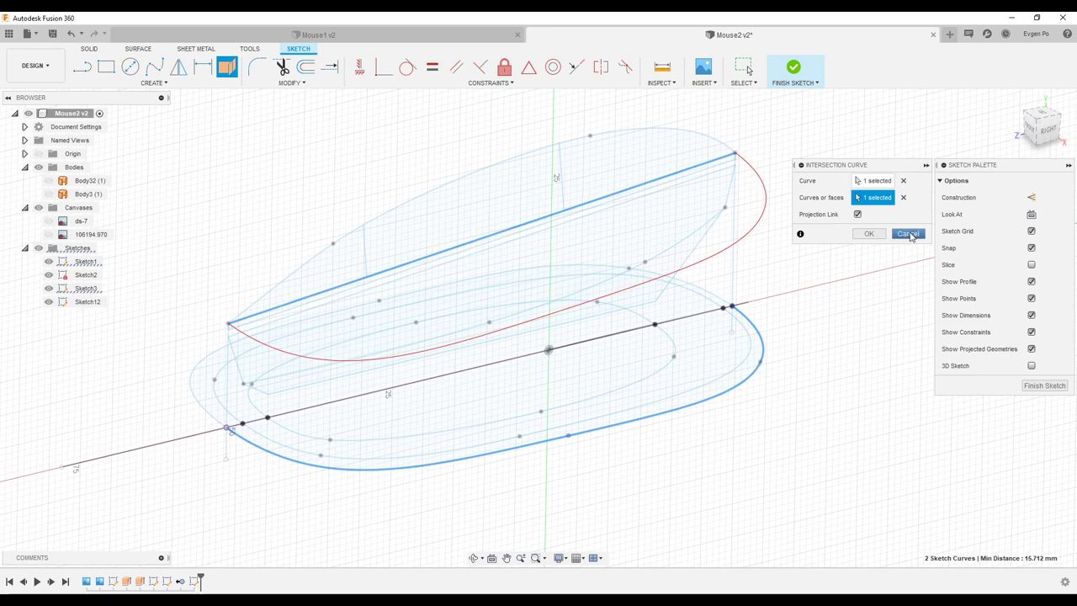
left_click(866, 233)
Create the intersection curve between the parting line and the outline surface.
left_click(232, 71)
middle_click_drag(272, 257, 296, 337, "shift")
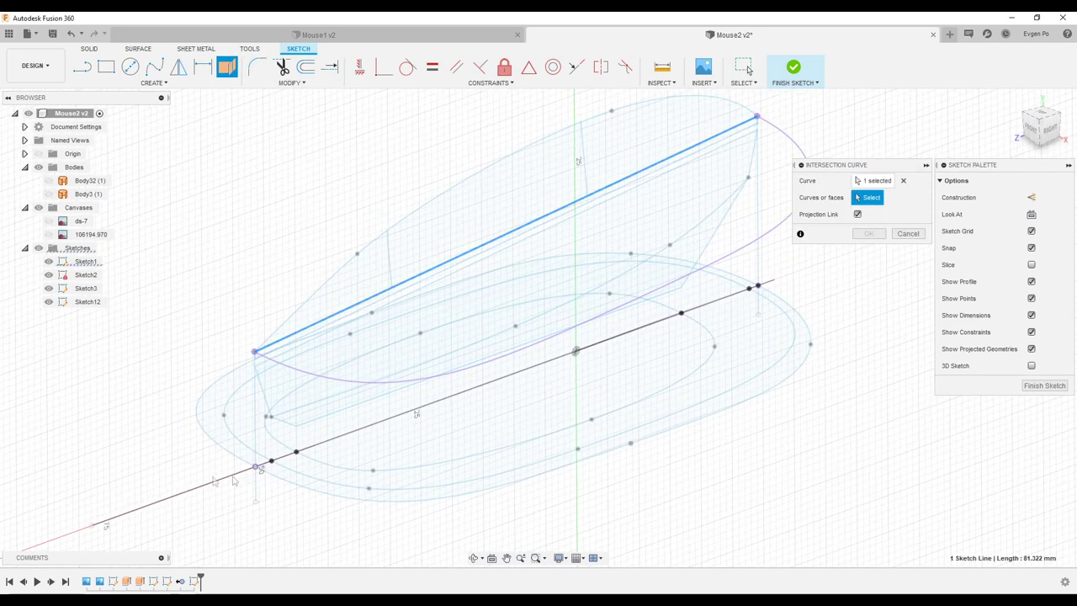
middle_click_drag(236, 455, 589, 320, "shift")
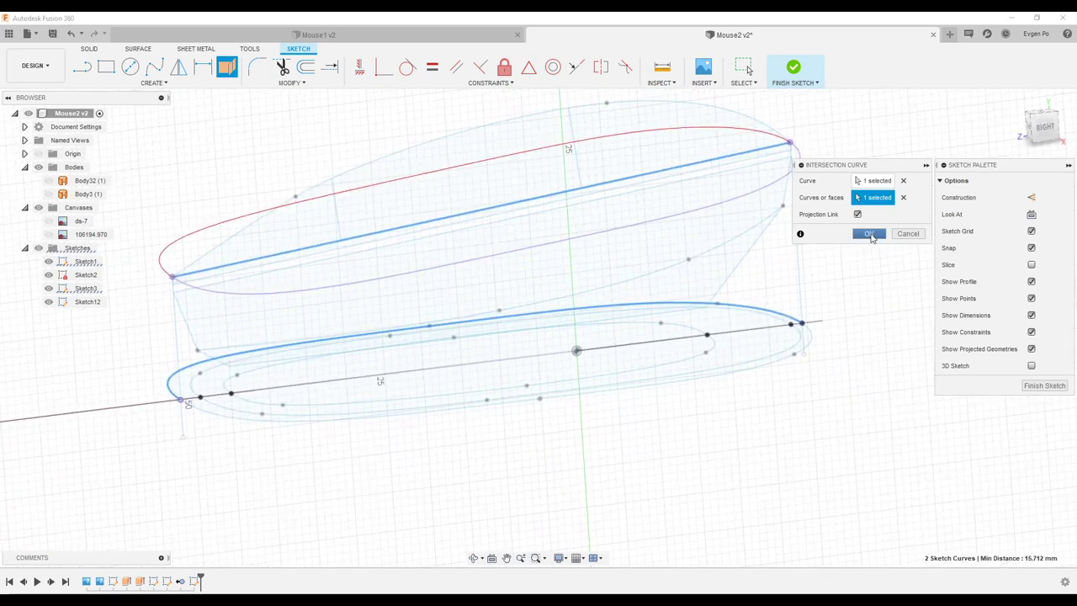
left_click(868, 233)
middle_click_drag(664, 298, 846, 157, "shift")
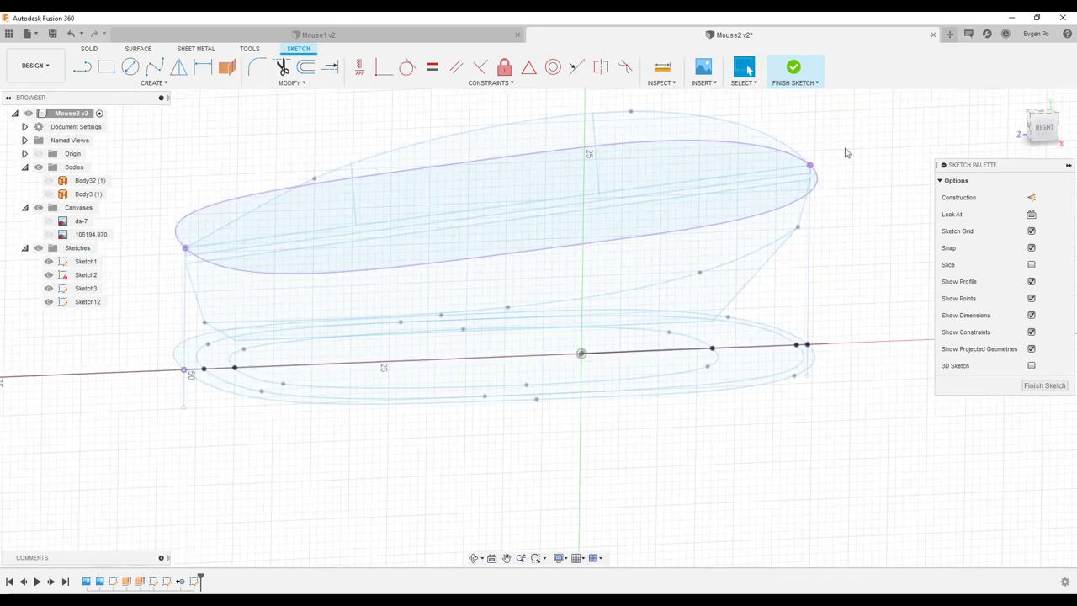
mouse_move(447, 312)
middle_mouse_down("shift")
mouse_move(289, 191)
mouse_move(356, 173)
mouse_move(369, 186)
mouse_move(365, 168)
mouse_move(367, 179)
middle_mouse_up("shift")
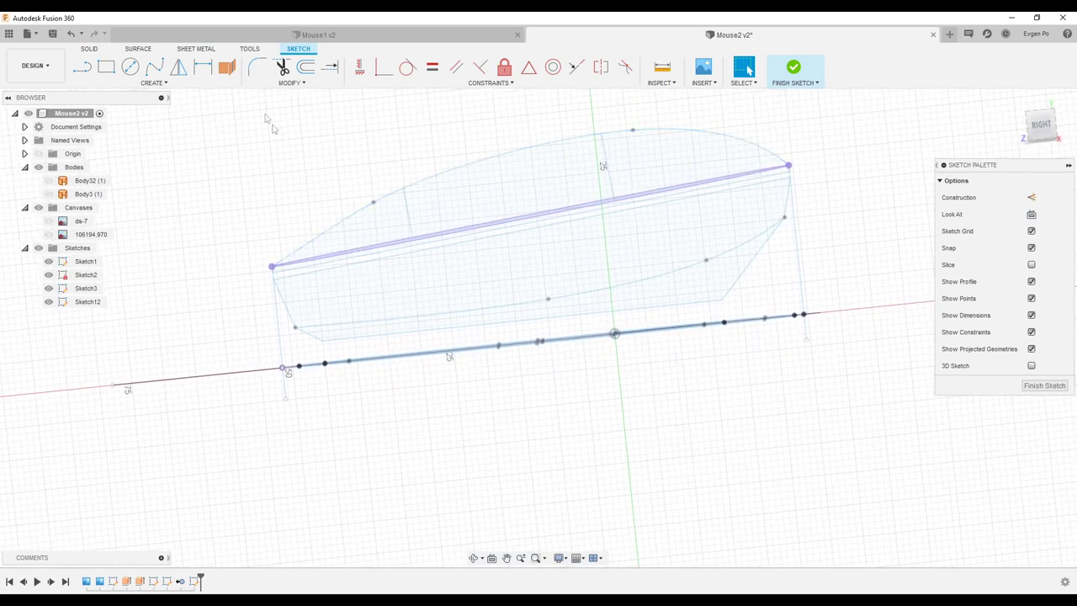
Add two more intersection curves from the parting line and a profile spline.
left_click(227, 69)
left_click(705, 268)
middle_click_drag(704, 267, 761, 331, "shift")
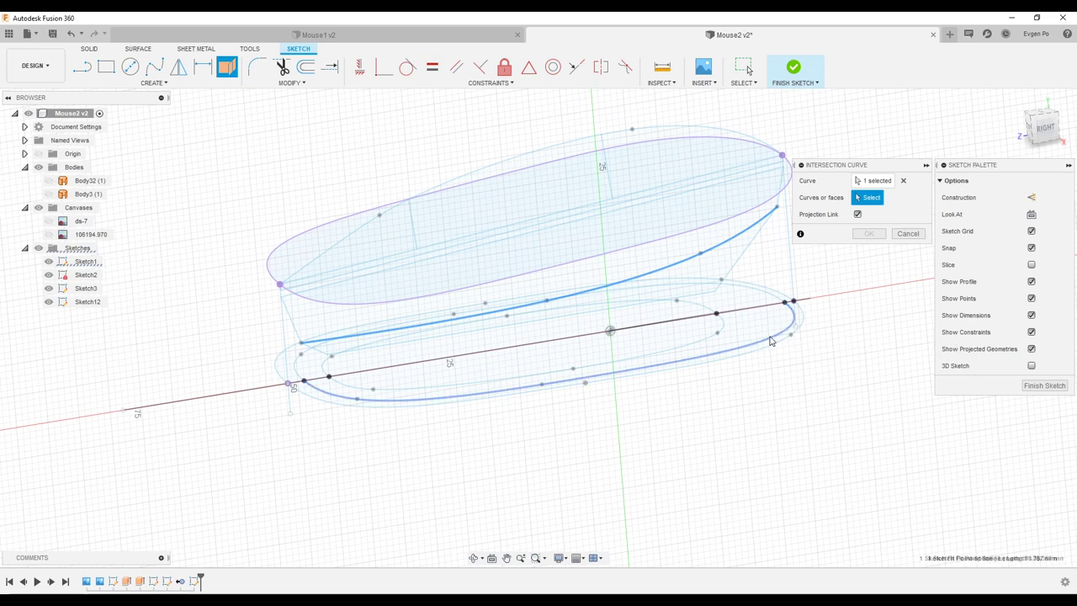
left_click(871, 233)
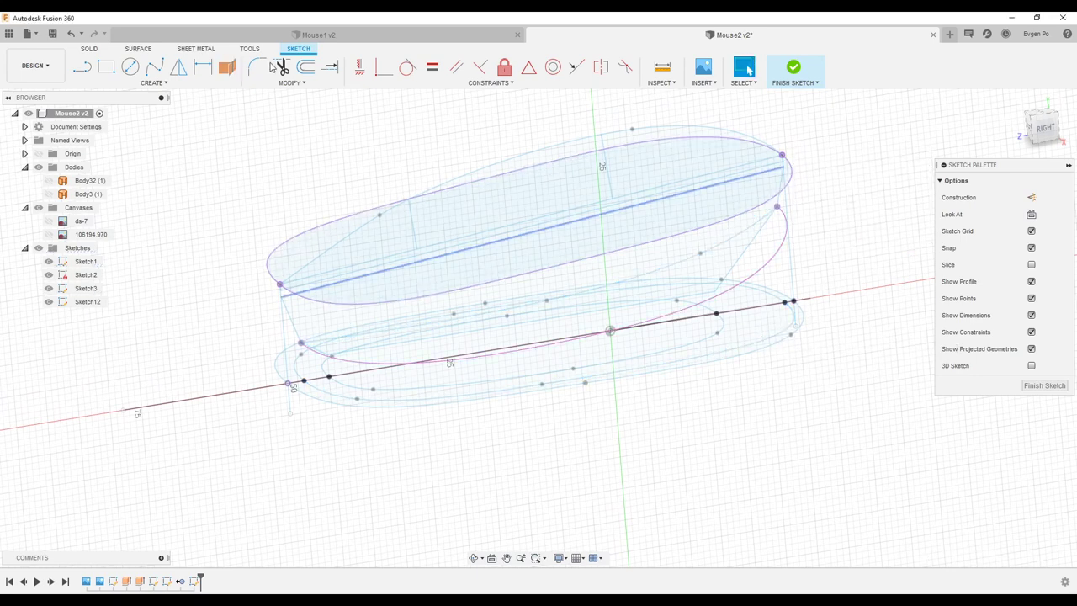
left_click(226, 71)
left_click(667, 266)
middle_click_drag(667, 266, 299, 368, "shift")
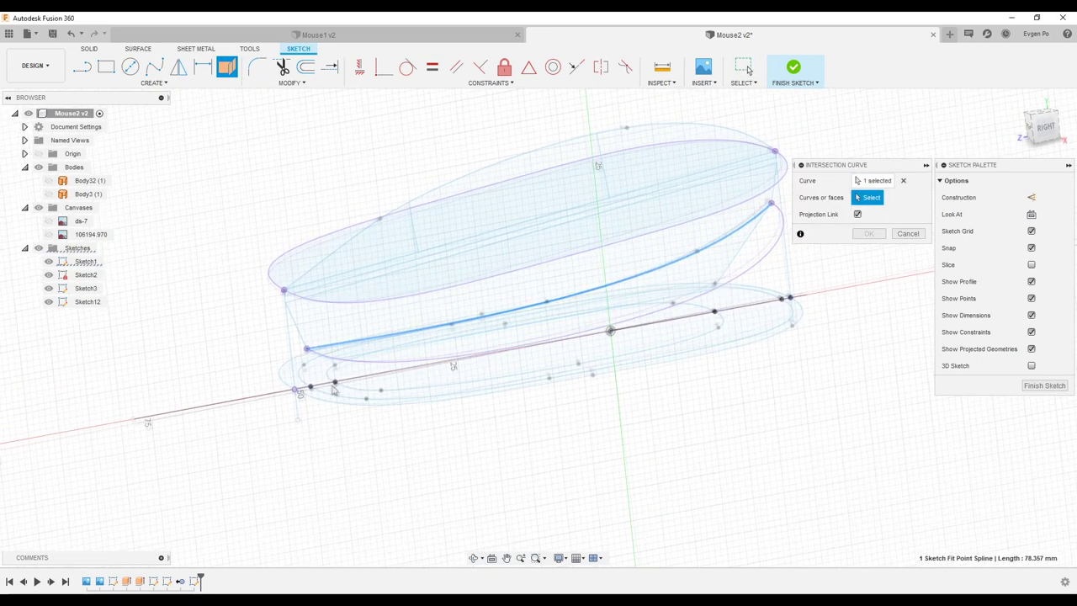
middle_click_drag(227, 339, 286, 278, "shift")
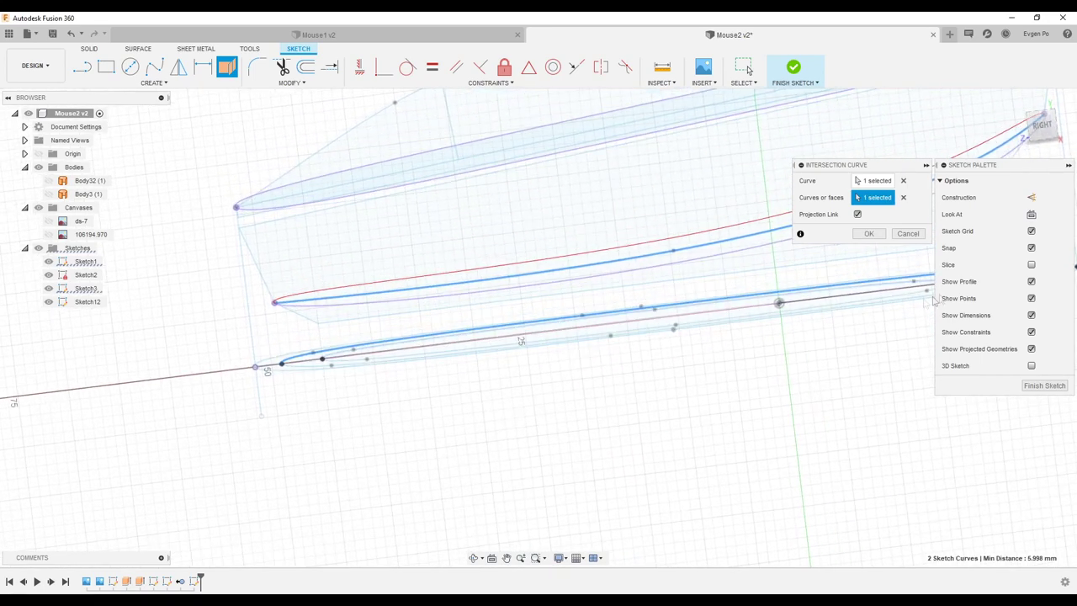
left_click(869, 233)
Add one more intersection curve, cancel the next empty attempt, and finish Sketch12.
left_click(226, 70)
mouse_move(504, 320)
middle_mouse_down("shift")
mouse_move(754, 324)
mouse_move(766, 284)
middle_mouse_up("shift")
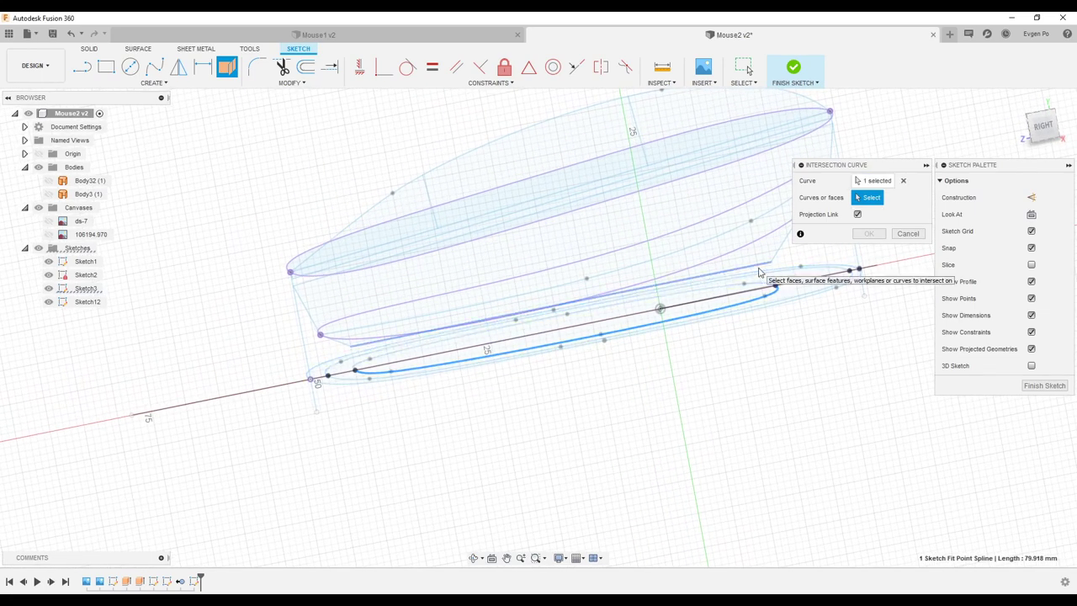
left_click(869, 232)
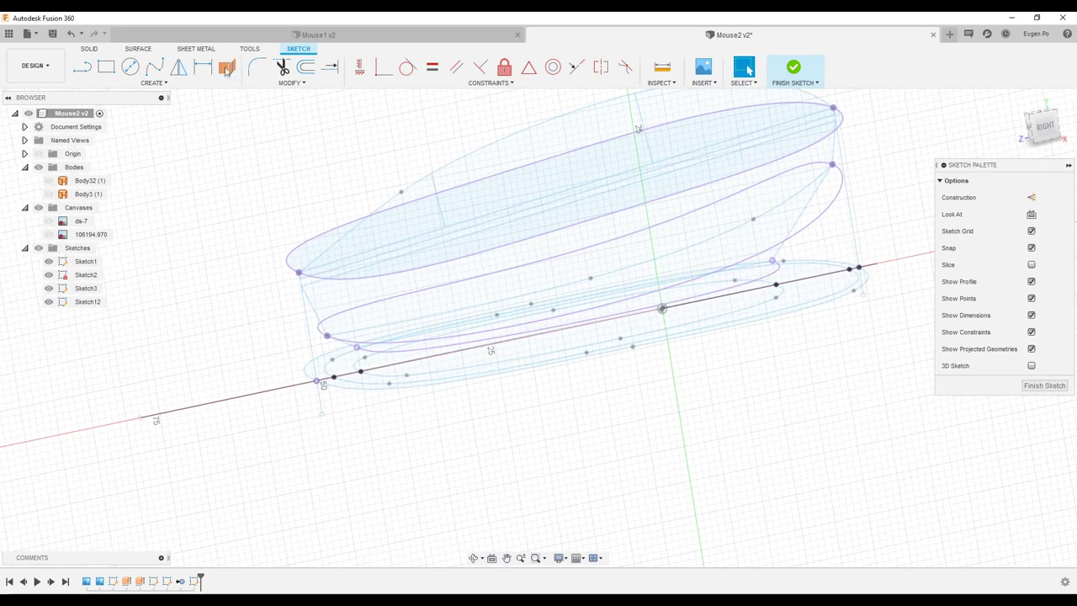
left_click(226, 70)
mouse_move(572, 357)
middle_mouse_down("shift")
mouse_move(517, 402)
mouse_move(654, 392)
mouse_move(693, 401)
mouse_move(681, 391)
middle_mouse_up("shift")
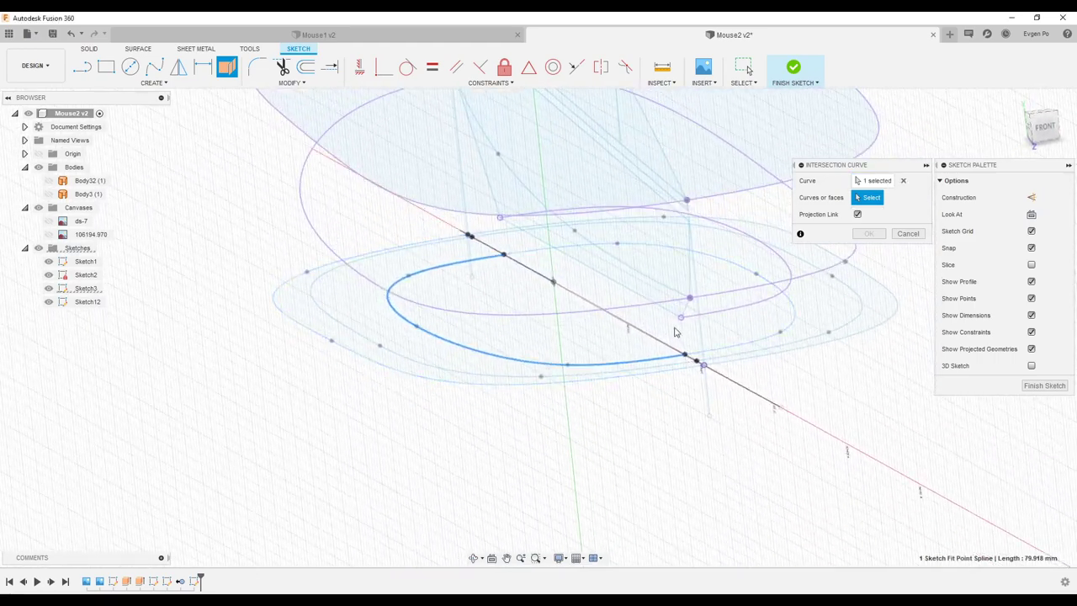
middle_click_drag(647, 328, 577, 336, "shift")
key("Escape")
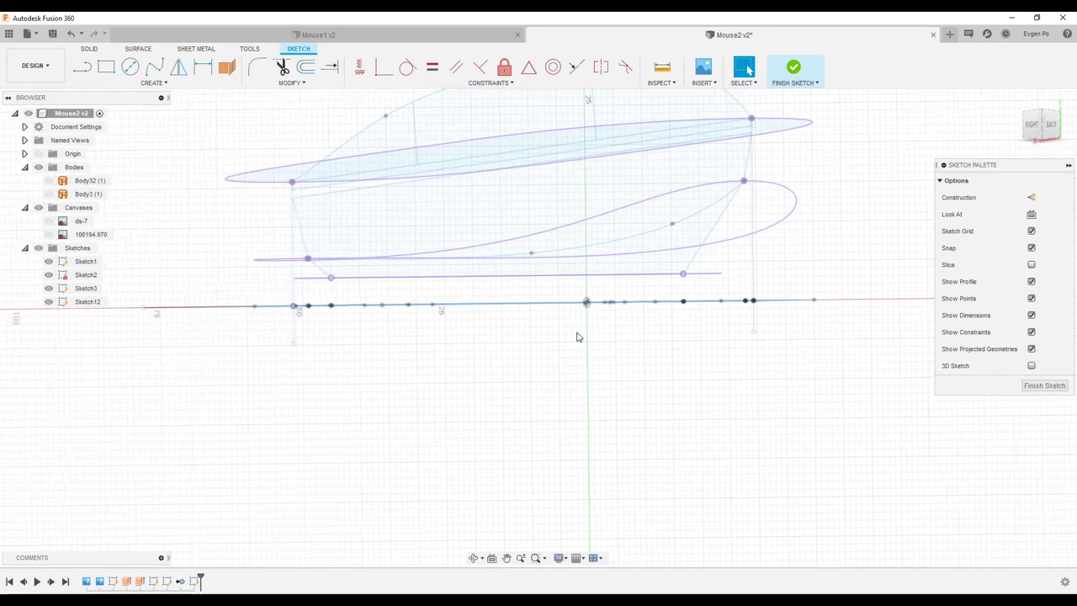
mouse_move(577, 337)
middle_mouse_down("shift")
mouse_move(469, 367)
mouse_move(316, 309)
mouse_move(393, 345)
middle_mouse_up("shift")
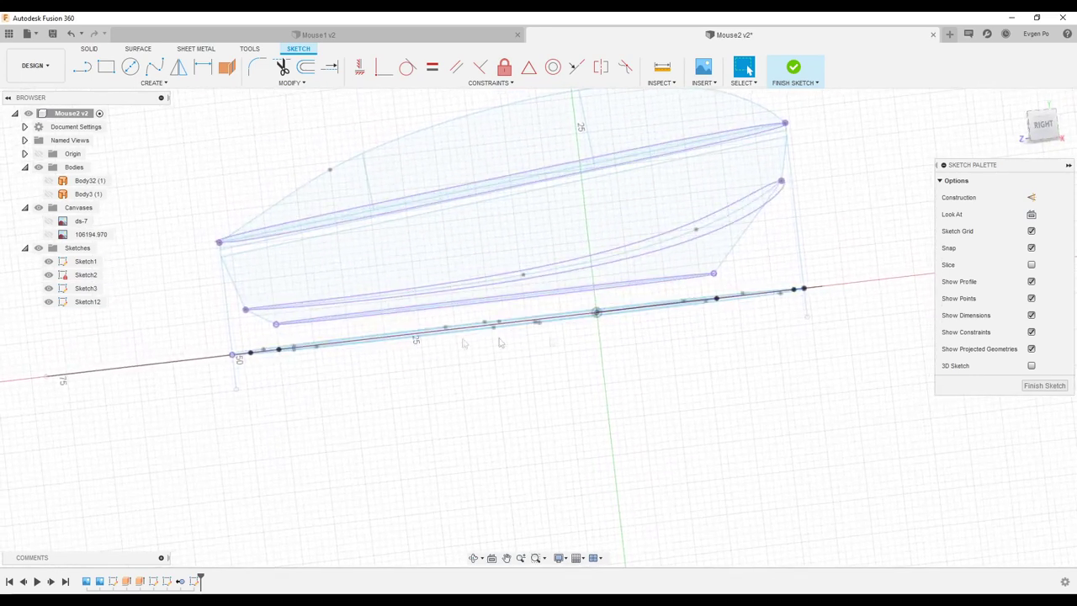
left_click(1043, 385)
Open Sketch1 for editing, select its top profile spline, and finish the sketch.
mouse_move(597, 336)
middle_mouse_down("shift")
mouse_move(594, 349)
mouse_move(920, 300)
middle_mouse_up("shift")
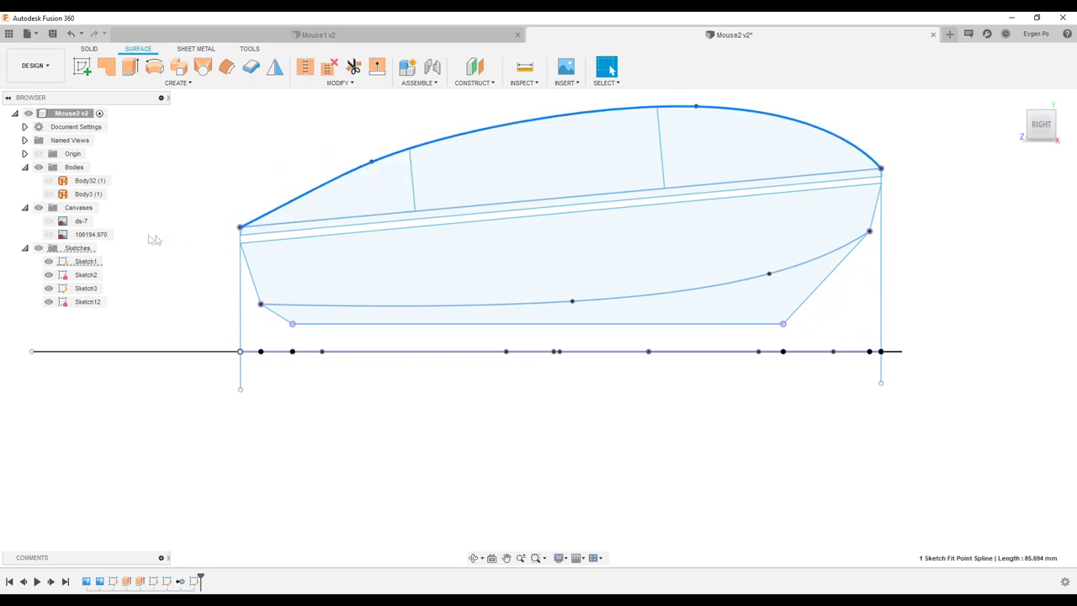
left_click(85, 260)
right_click(85, 261)
left_click(109, 291)
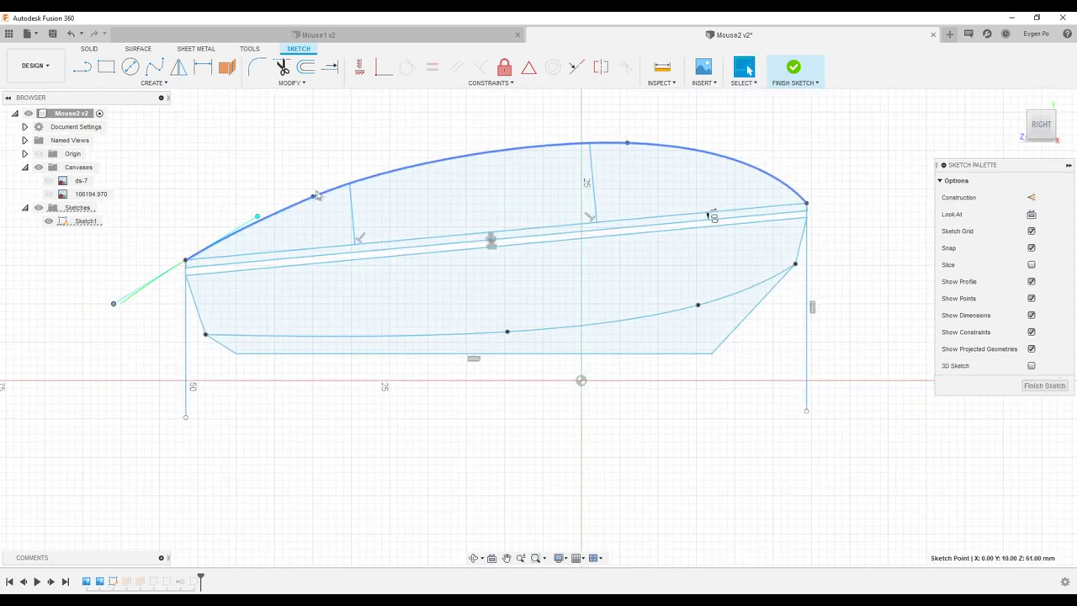
left_click(312, 198)
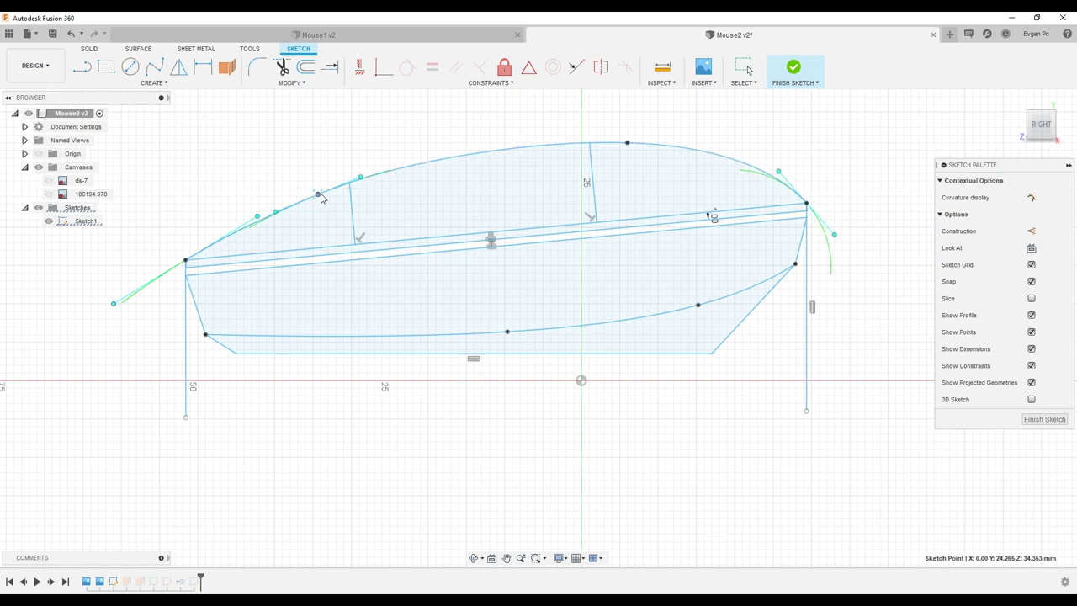
left_click(1055, 421)
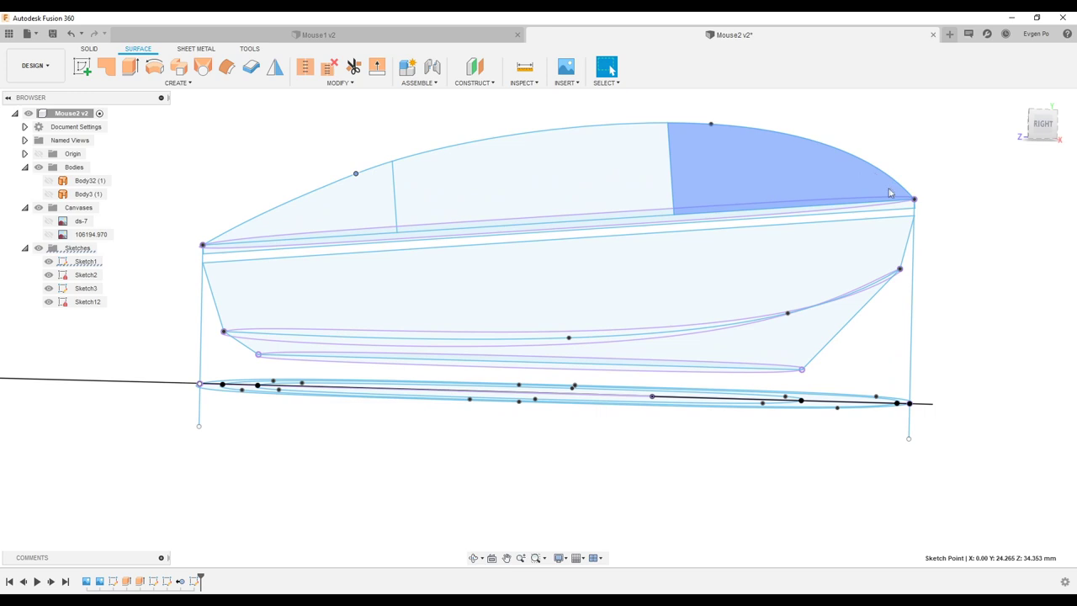
Extrude the two vertical sketch lines 30 mm into flat surface bodies Body34 and Body35.
middle_click_drag(934, 241, 919, 215, "shift")
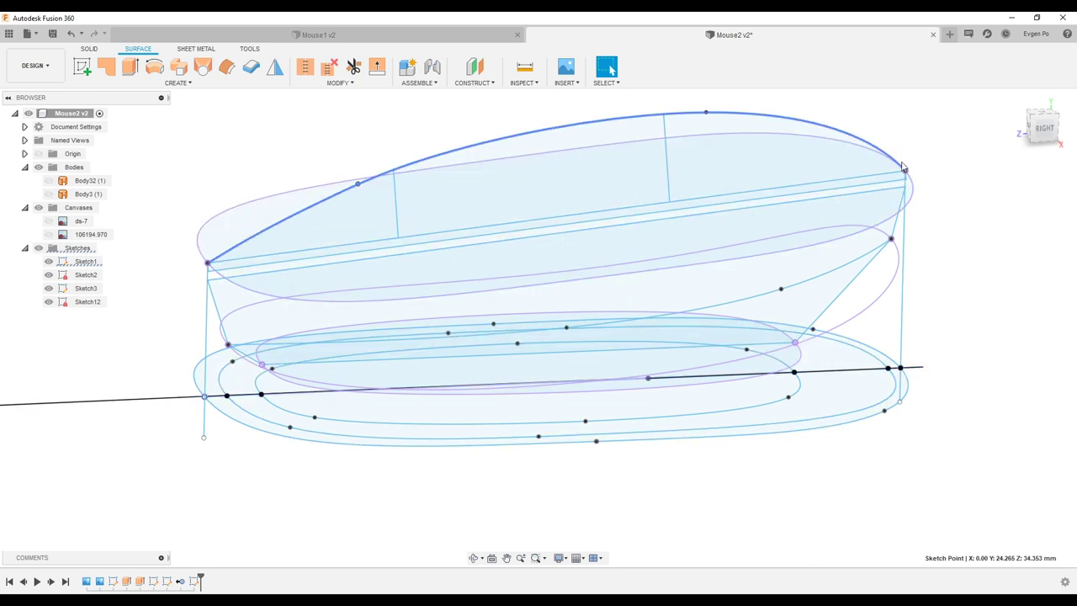
mouse_move(907, 188)
middle_mouse_down("shift")
mouse_move(678, 263)
mouse_move(649, 260)
middle_mouse_up("shift")
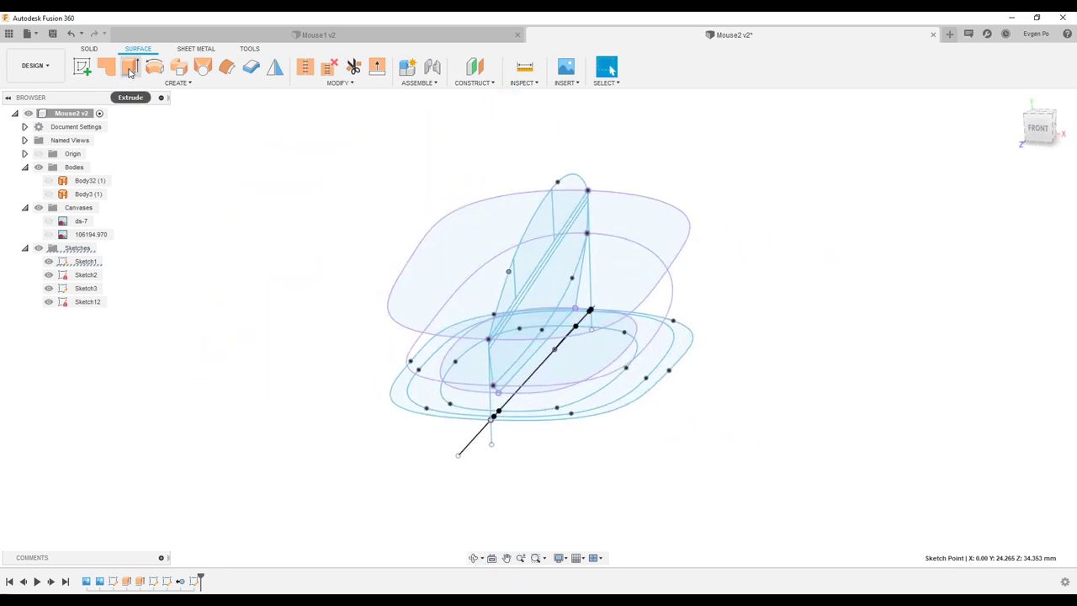
left_click(546, 240)
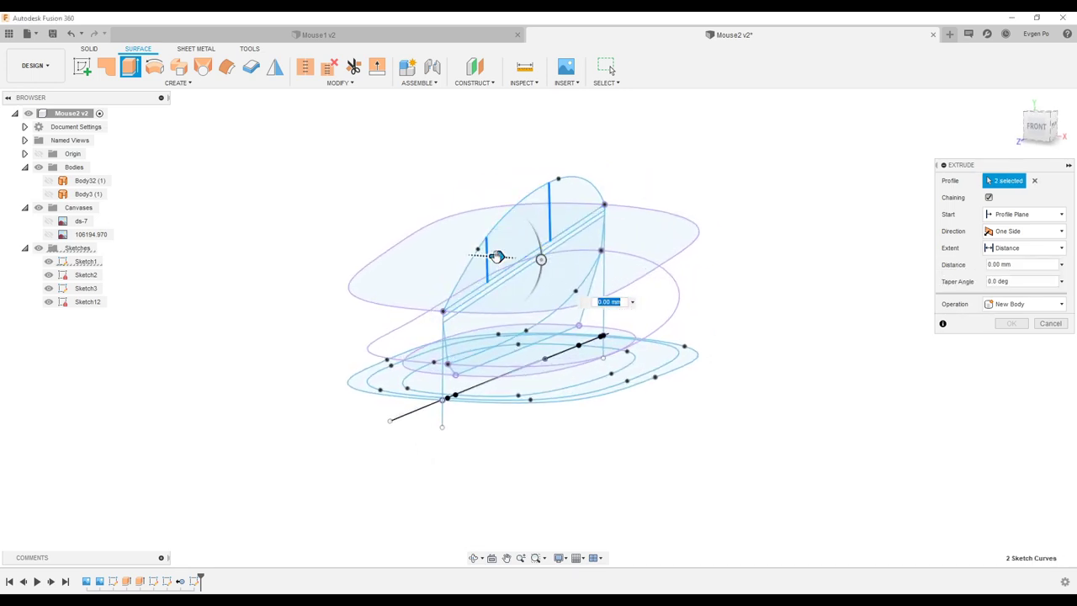
left_click_drag(496, 257, 502, 259)
mouse_move(502, 259)
middle_mouse_down("shift")
mouse_move(462, 246)
mouse_move(639, 228)
middle_mouse_up("shift")
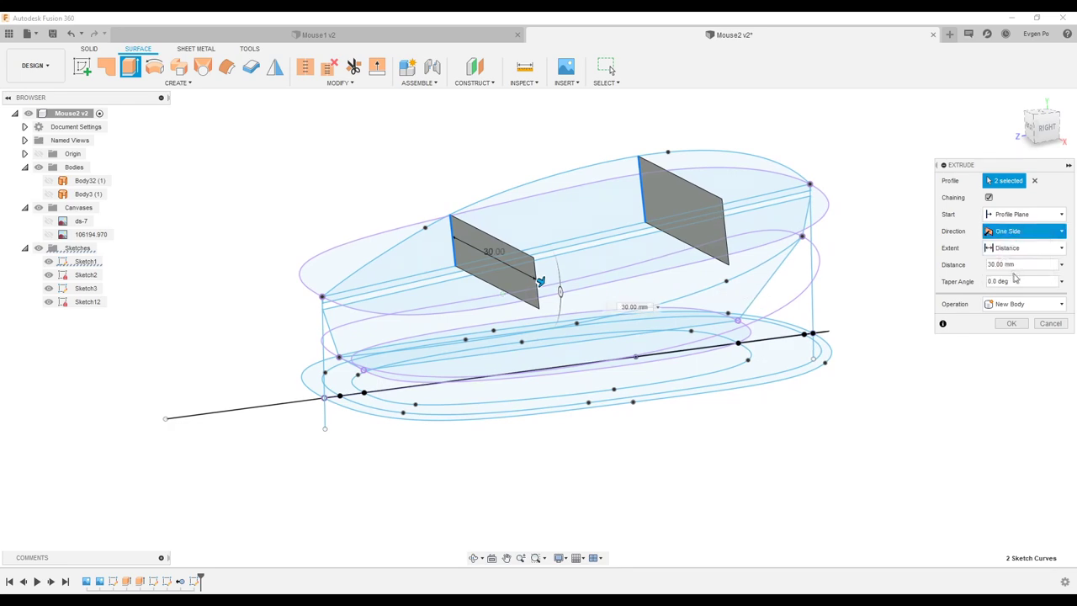
left_click(1011, 323)
mouse_move(1011, 323)
middle_mouse_down("shift")
mouse_move(932, 344)
mouse_move(858, 308)
mouse_move(814, 310)
middle_mouse_up("shift")
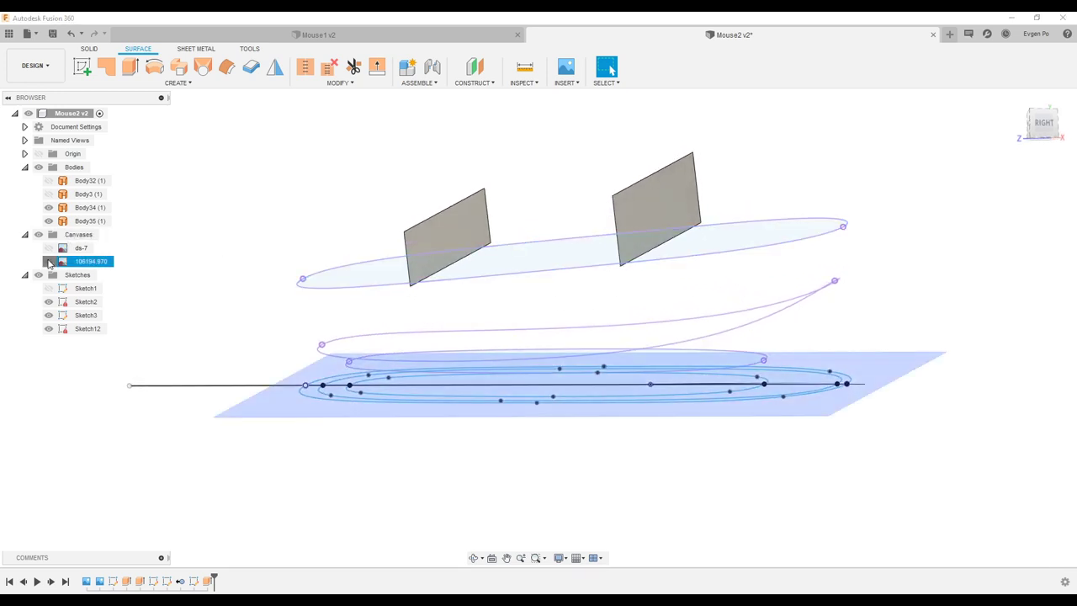
Show the side-view reference image and view the model edge-on to compare against it.
left_click(48, 247)
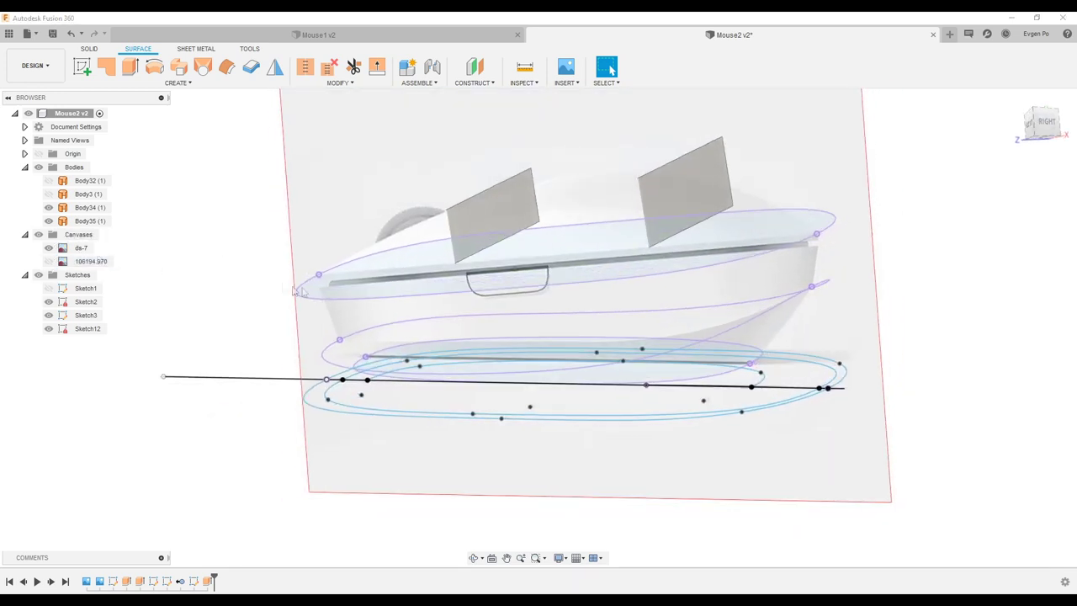
scroll(334, 279, "up", 3)
scroll(328, 268, "up", 2)
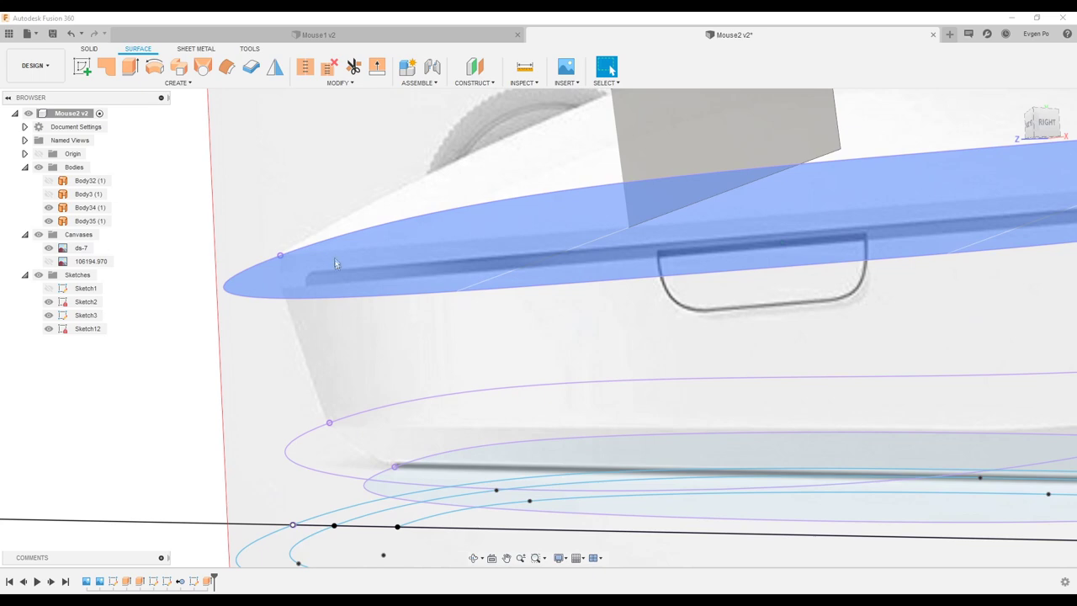
middle_click_drag(336, 254, 337, 260, "shift")
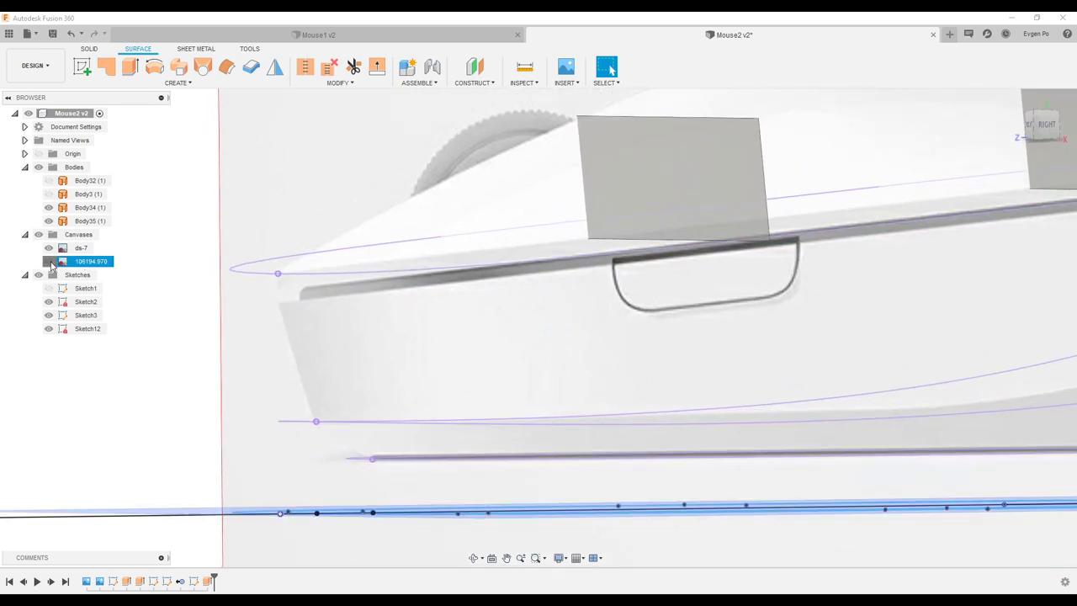
Hide the reference image and make Sketch1's side-profile lines visible.
left_click(51, 263)
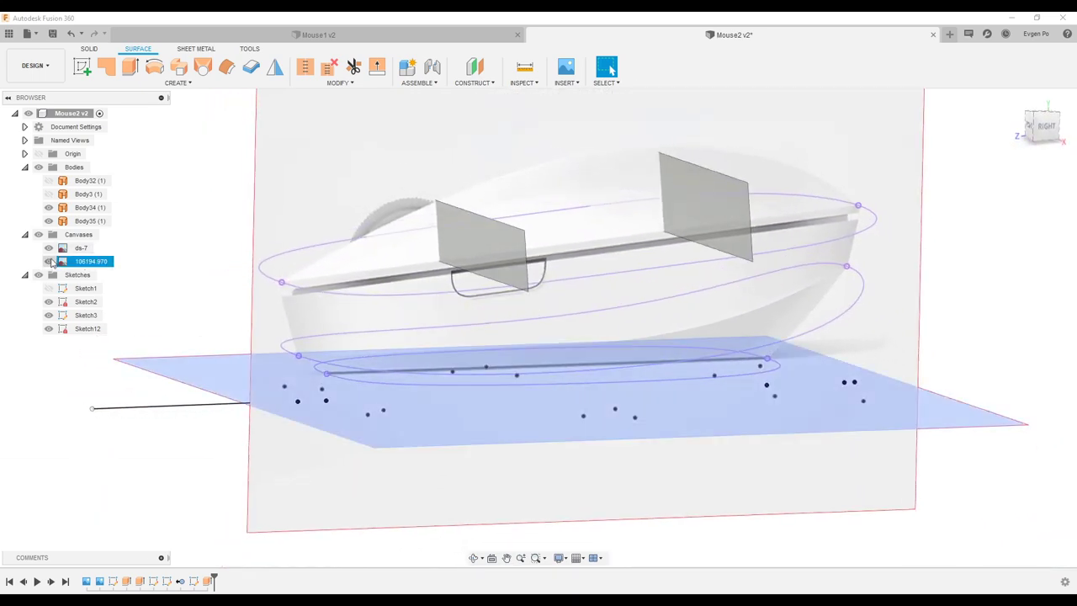
left_click(49, 261)
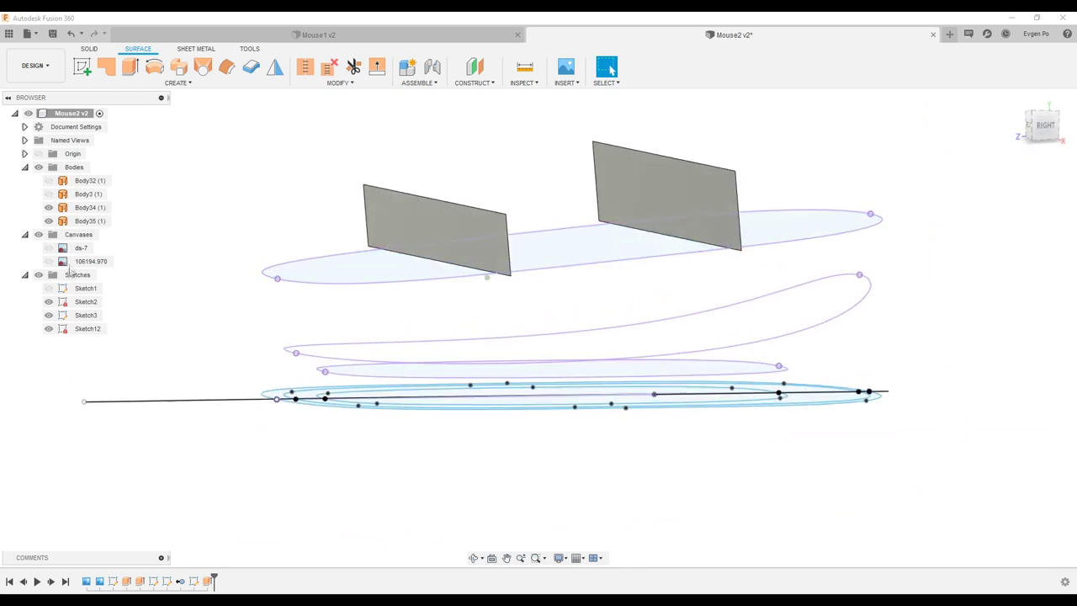
left_click(48, 288)
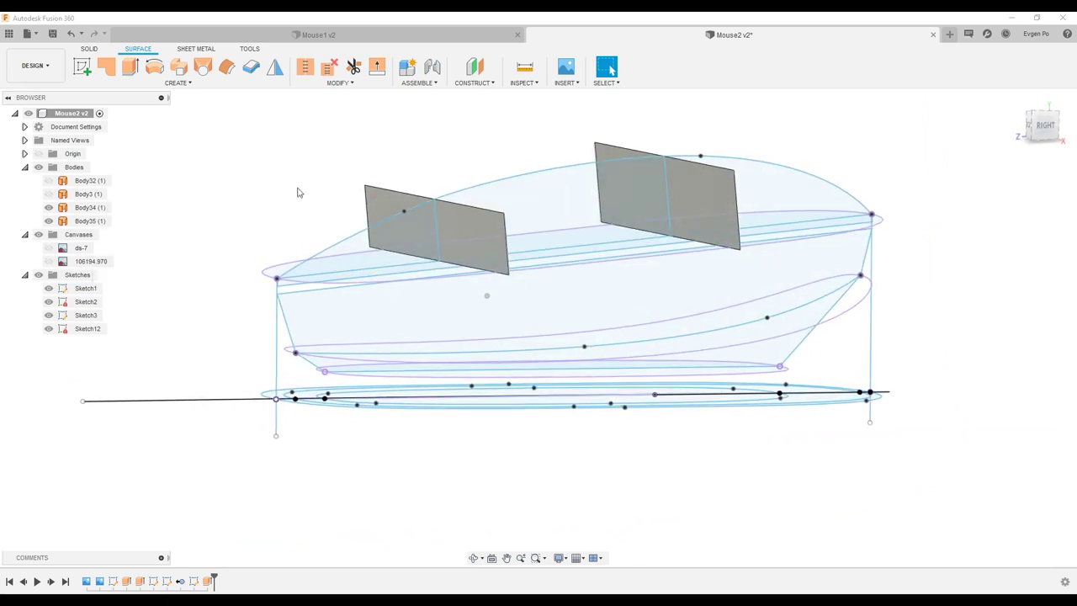
left_click(131, 68)
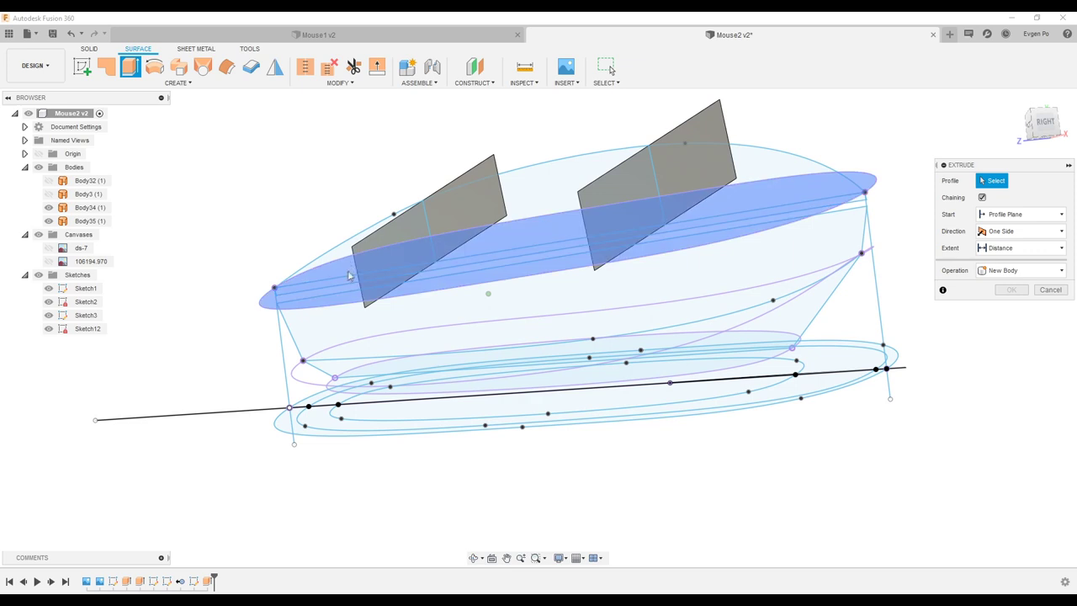
Extrude Sketch12's top ellipse profile 1 mm into the thin surface band Body36.
left_click(353, 257)
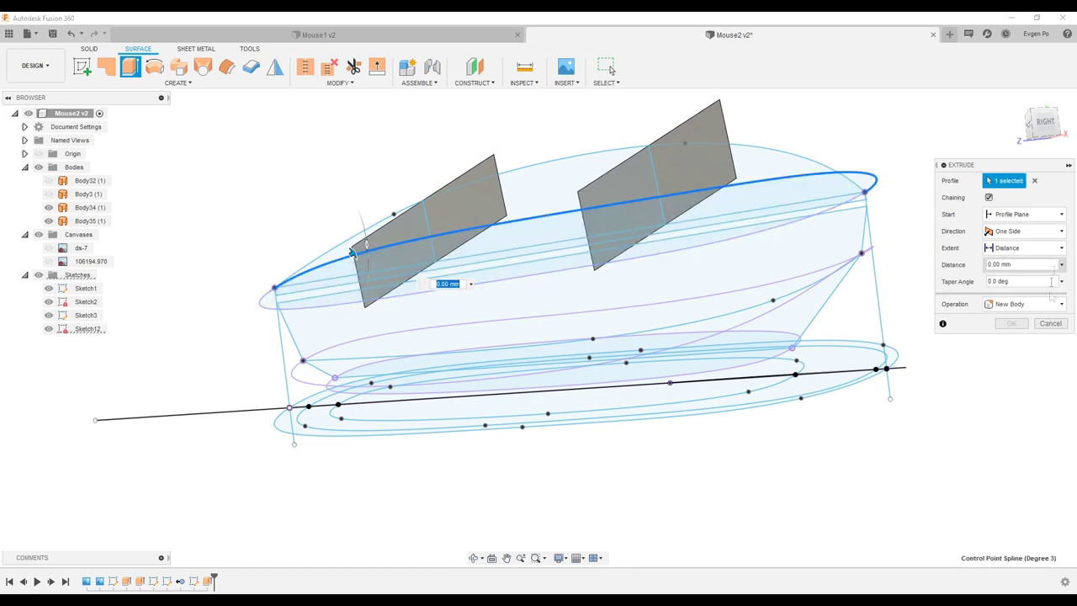
left_click(1035, 180)
left_click(796, 195)
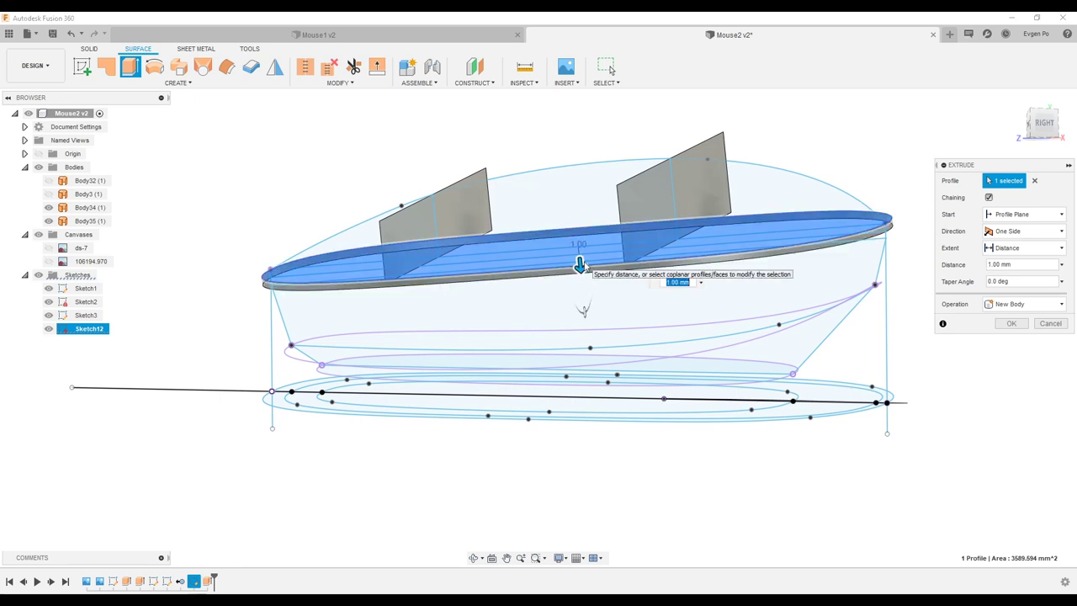
left_click(1013, 323)
mouse_move(508, 243)
middle_mouse_down("shift")
mouse_move(491, 230)
mouse_move(483, 237)
middle_mouse_up("shift")
middle_click_drag(313, 192, 63, 320, "shift")
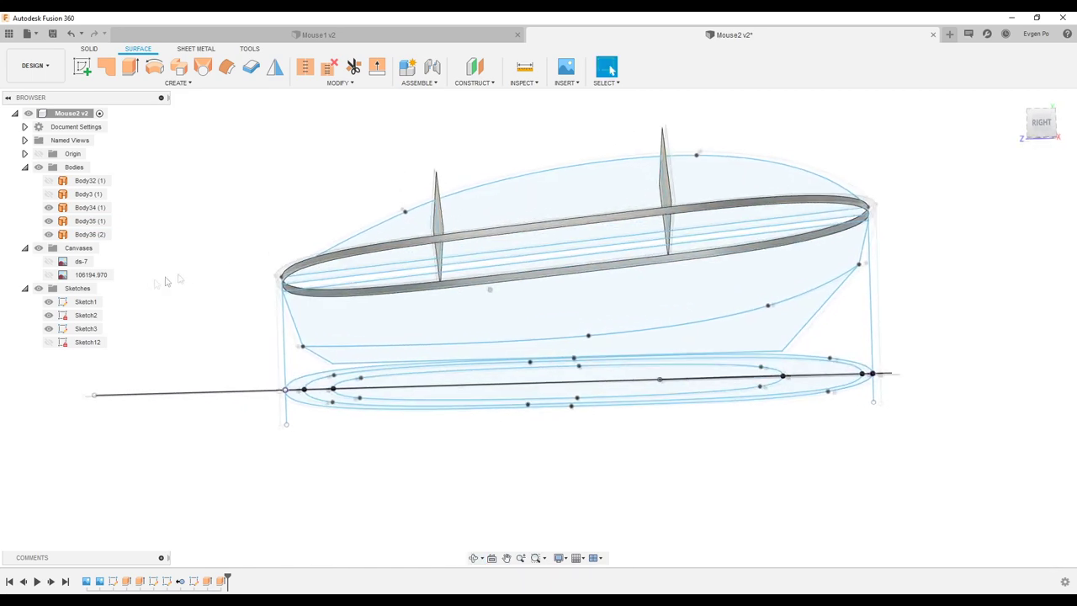
mouse_move(331, 304)
middle_mouse_down("shift")
mouse_move(263, 88)
mouse_move(263, 277)
mouse_move(779, 343)
middle_mouse_up("shift")
scroll(263, 277, "up", 3)
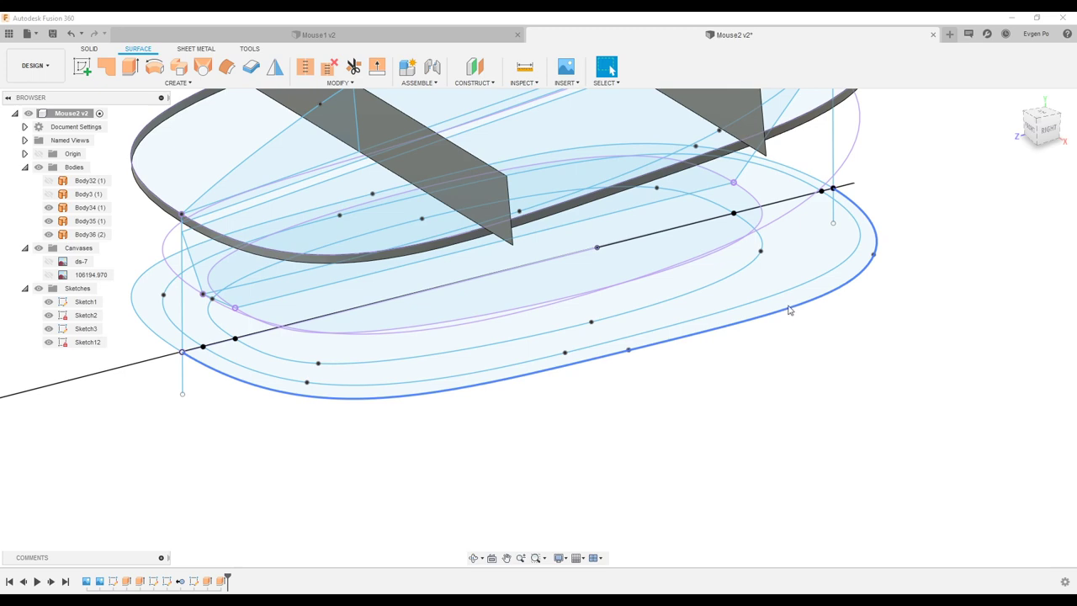
scroll(431, 254, "up", 2)
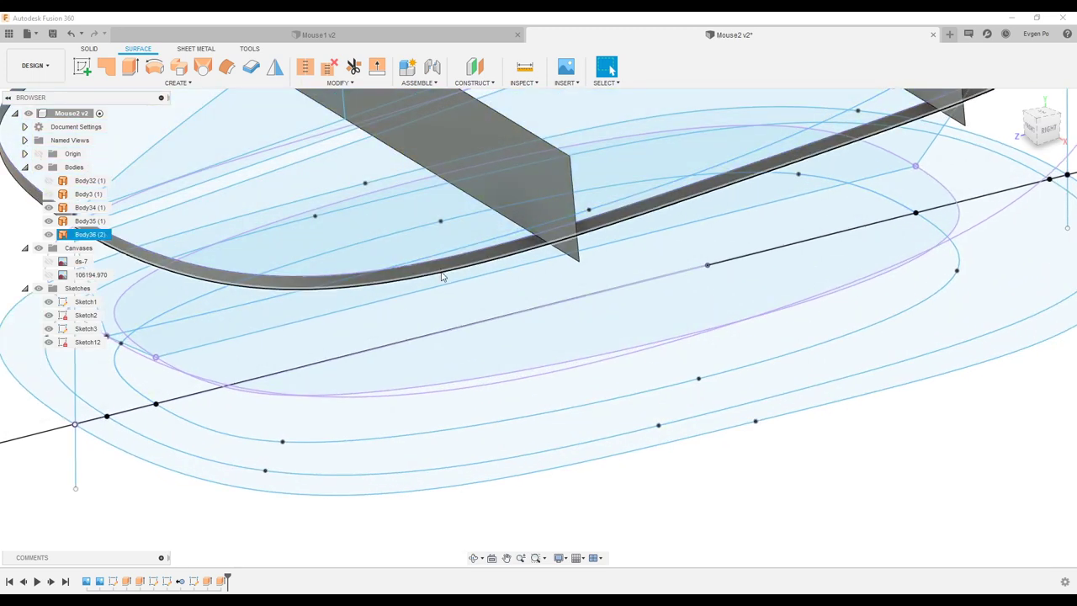
scroll(443, 277, "down", 3)
mouse_move(443, 277)
middle_mouse_down("shift")
mouse_move(235, 239)
mouse_move(710, 253)
mouse_move(483, 282)
mouse_move(366, 219)
mouse_move(688, 221)
mouse_move(708, 248)
middle_mouse_up("shift")
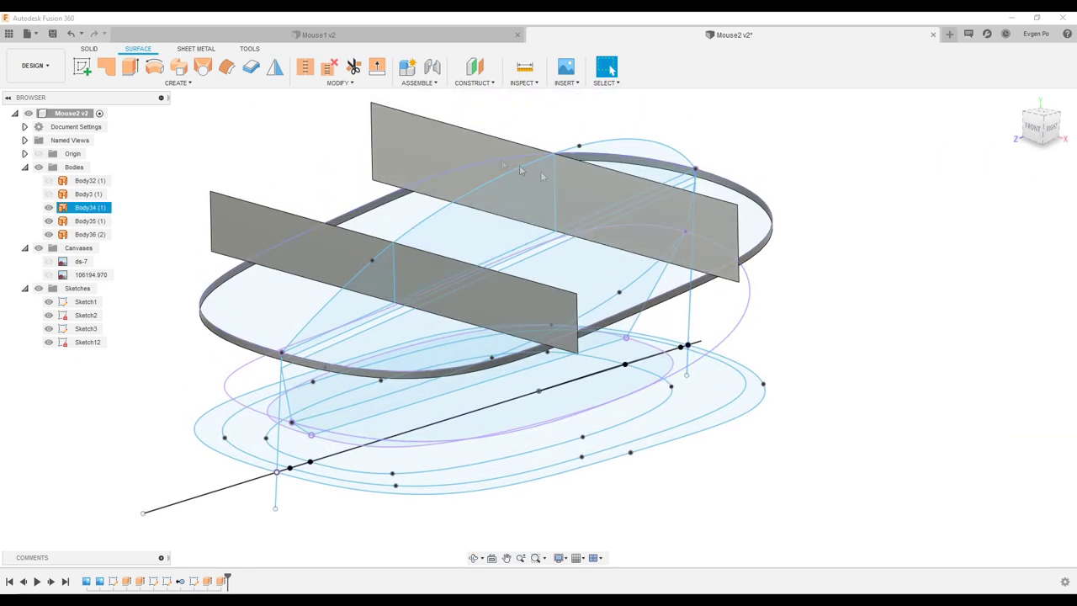
middle_click_drag(467, 172, 473, 177, "shift")
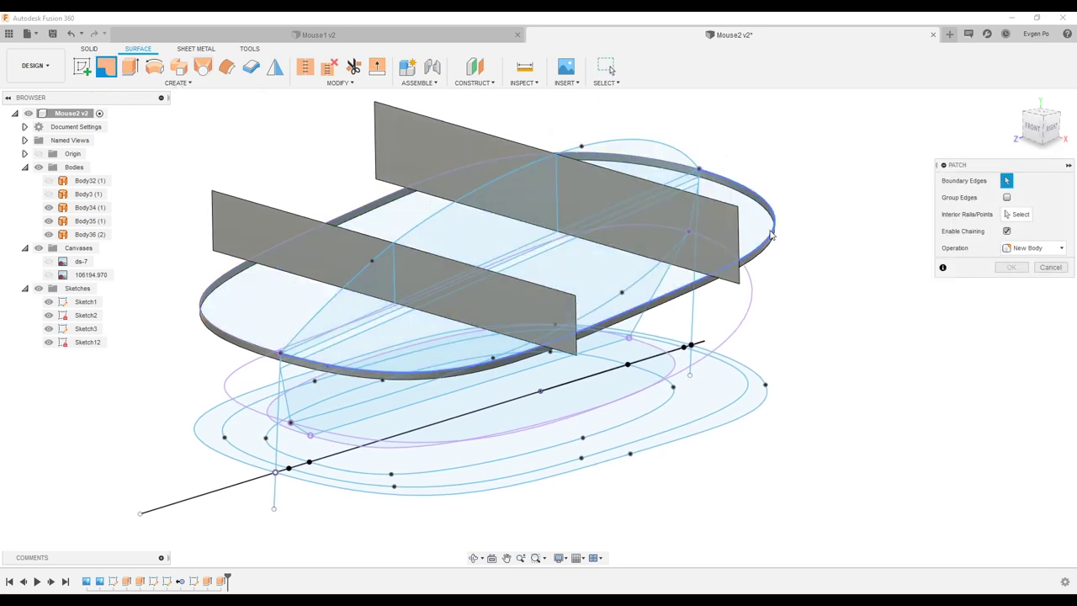
Patch a domed top bounded by the two lip edge curves, with the top arc as interior rail.
middle_click_drag(771, 234, 591, 359, "shift")
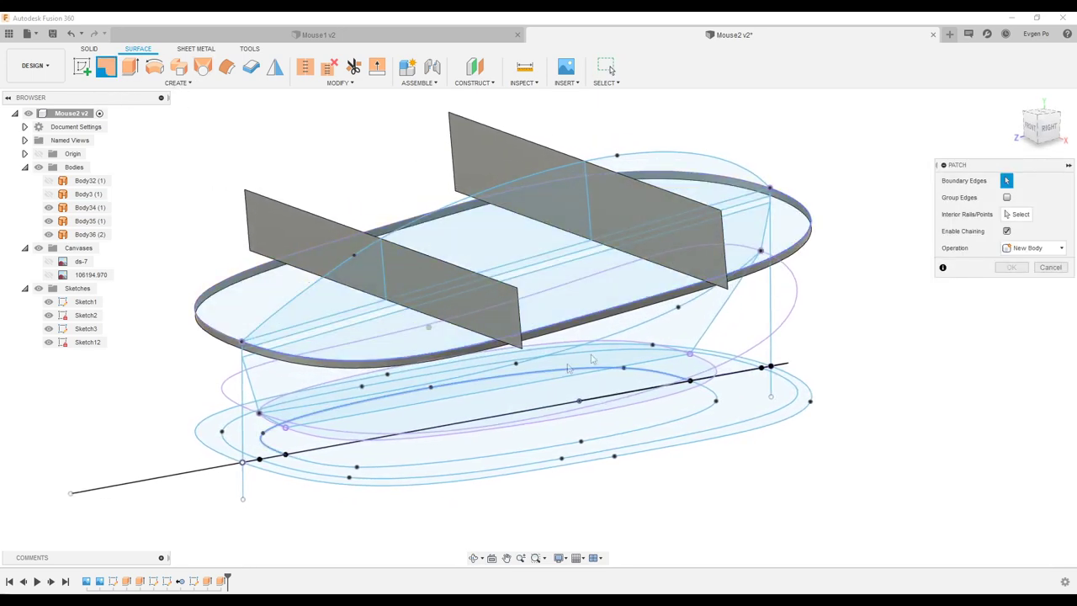
middle_click_drag(533, 378, 764, 248, "shift")
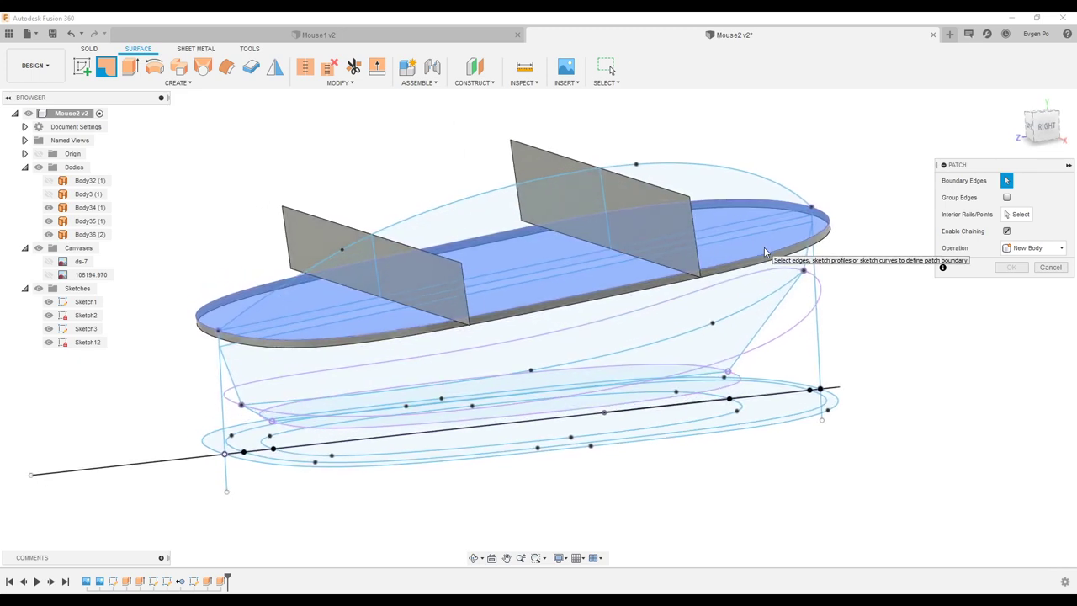
mouse_move(432, 329)
middle_mouse_down("shift")
mouse_move(870, 179)
mouse_move(836, 213)
middle_mouse_up("shift")
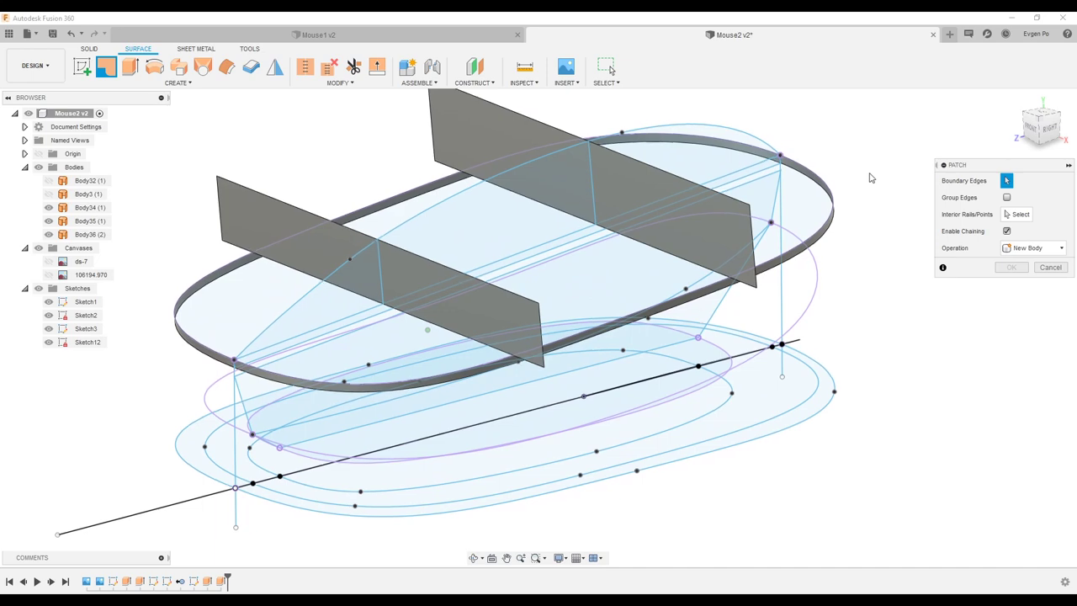
left_click(835, 213)
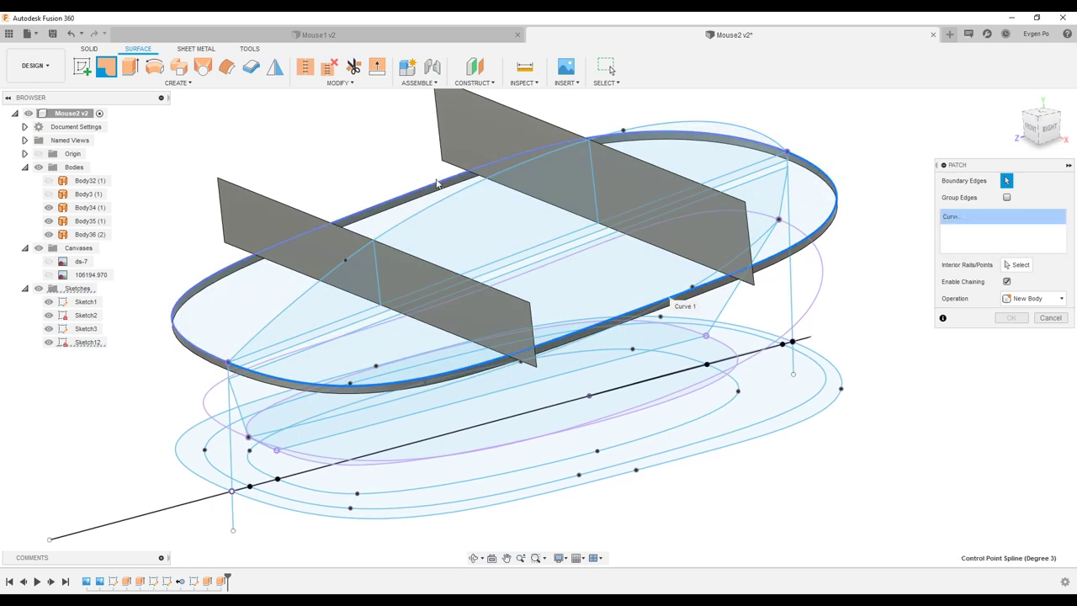
left_click(435, 187)
mouse_move(436, 187)
middle_mouse_down("shift")
mouse_move(548, 144)
mouse_move(967, 252)
middle_mouse_up("shift")
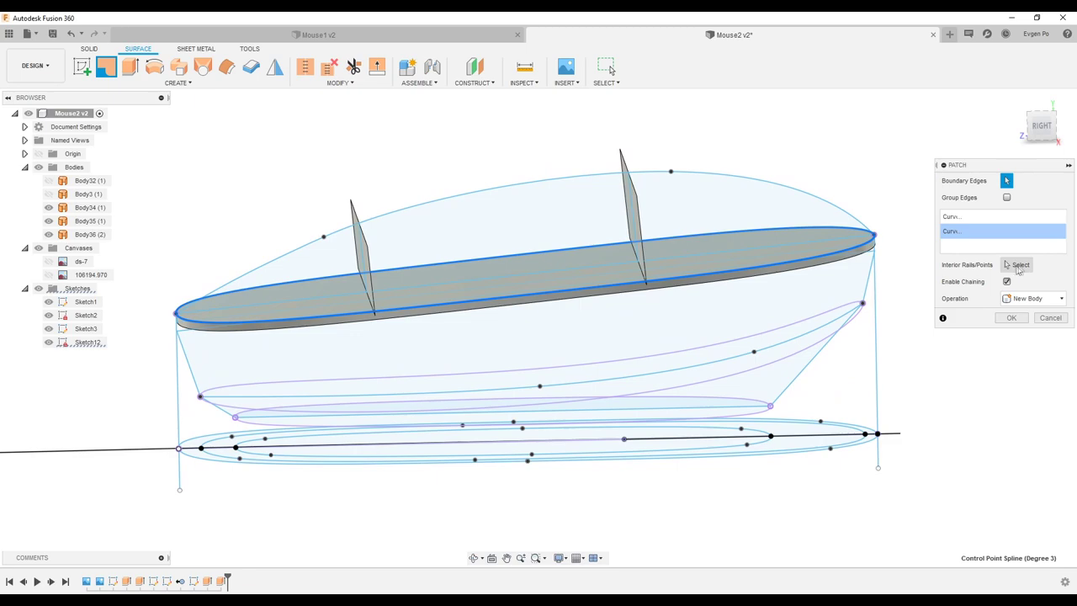
left_click(775, 190)
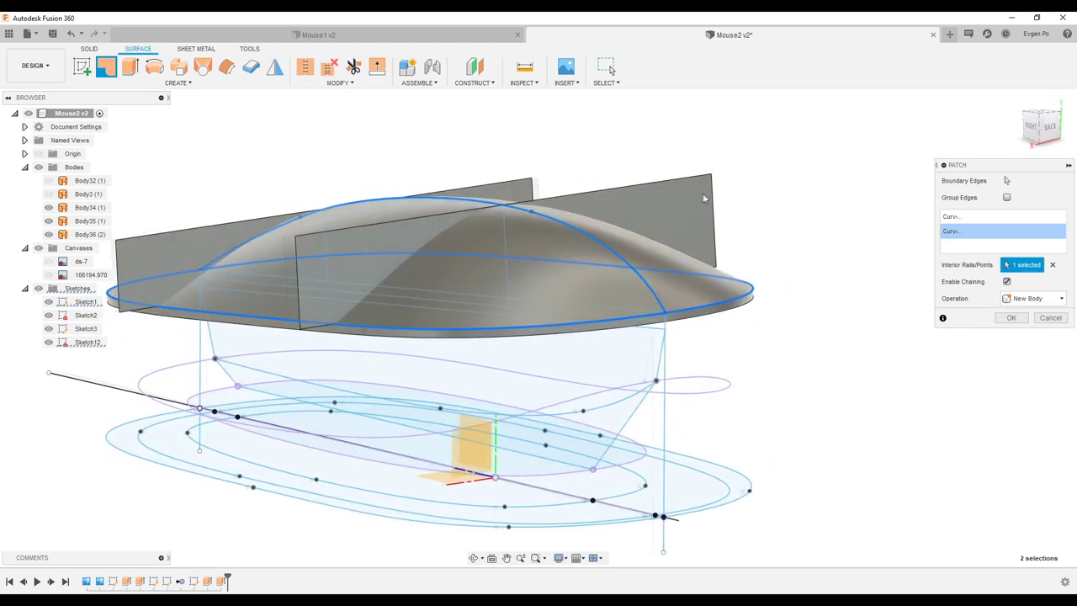
left_click(1035, 319)
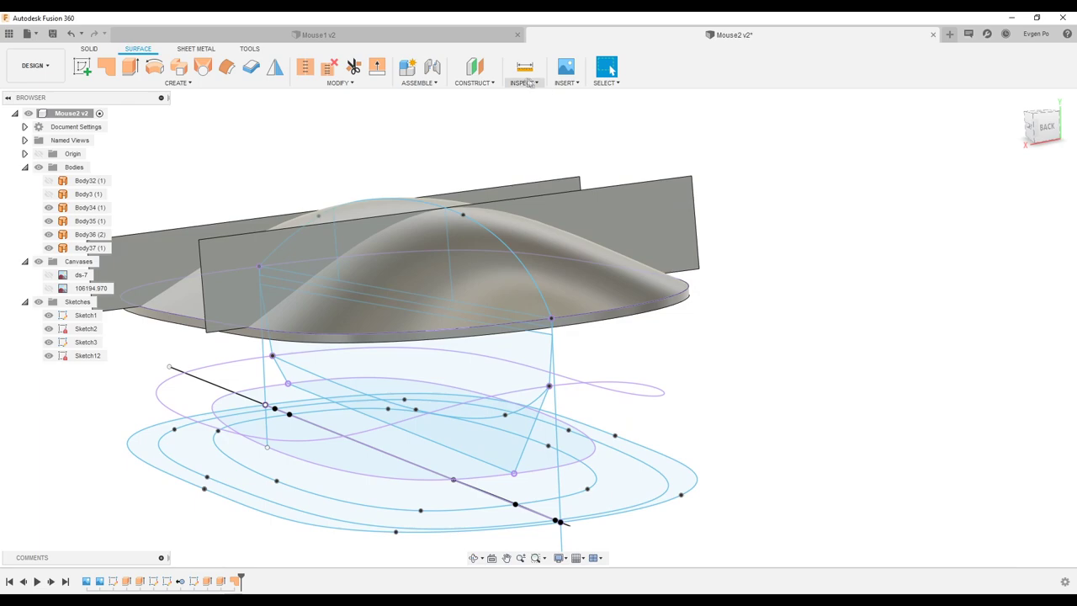
Check the Body37 dome's smoothness with zebra stripe analysis from several angles.
left_click(530, 137)
mouse_move(613, 244)
middle_mouse_down("shift")
mouse_move(793, 188)
mouse_move(718, 224)
mouse_move(718, 240)
mouse_move(722, 198)
middle_mouse_up("shift")
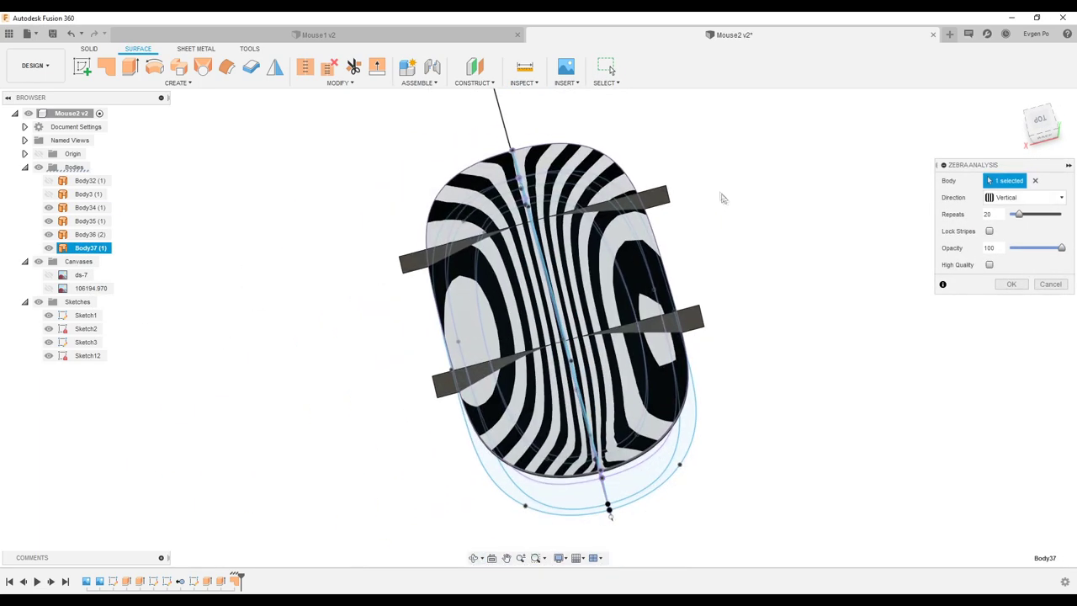
mouse_move(626, 406)
middle_mouse_down("shift")
mouse_move(724, 356)
mouse_move(738, 333)
mouse_move(654, 315)
mouse_move(607, 212)
mouse_move(600, 294)
middle_mouse_up("shift")
scroll(599, 319, "up", 3)
scroll(597, 343, "up", 3)
mouse_move(597, 344)
middle_mouse_down("shift")
mouse_move(637, 272)
mouse_move(847, 277)
middle_mouse_up("shift")
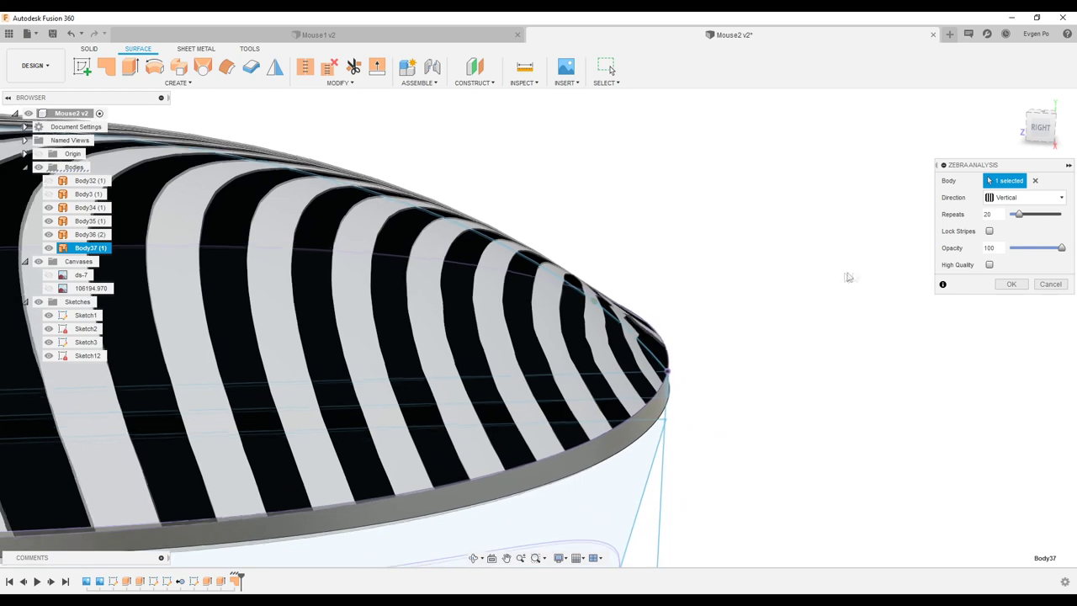
left_click(1049, 284)
Undo the domed patch to remove Body37.
scroll(976, 322, "down", 2)
scroll(976, 322, "down", 2)
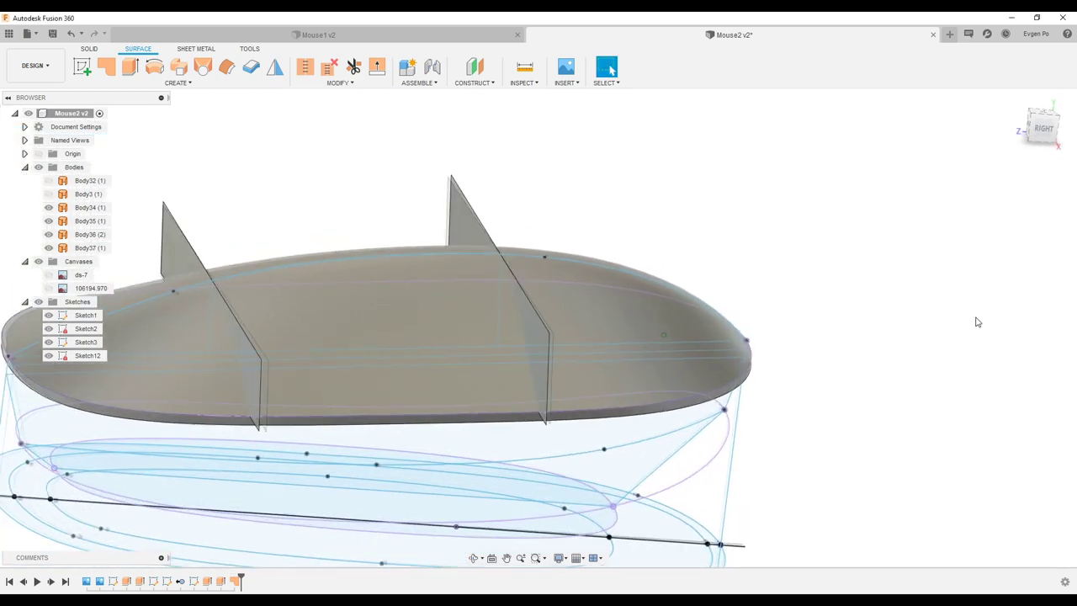
middle_click_drag(977, 322, 437, 219, "shift")
left_click(71, 34)
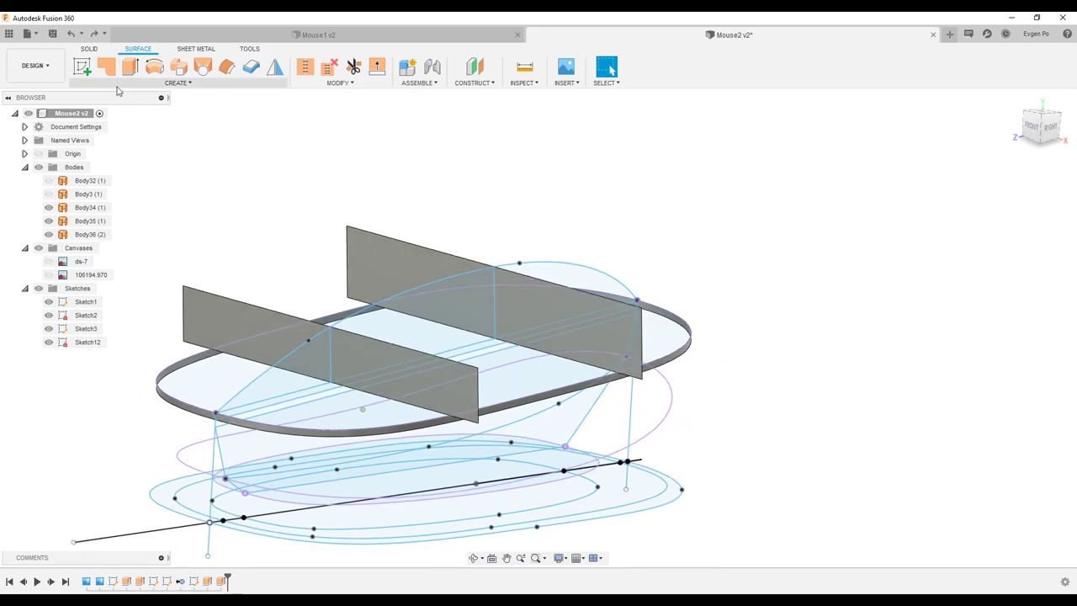
left_click(81, 66)
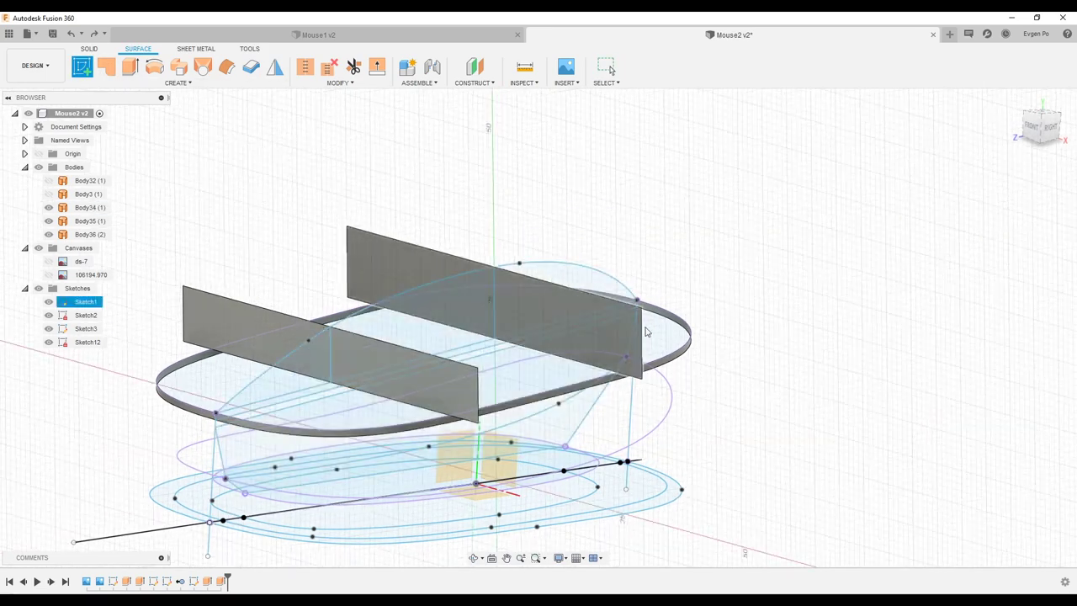
Sketch on the rear cutting plane, intersecting the top guide spline and lip body onto it.
left_click(413, 254)
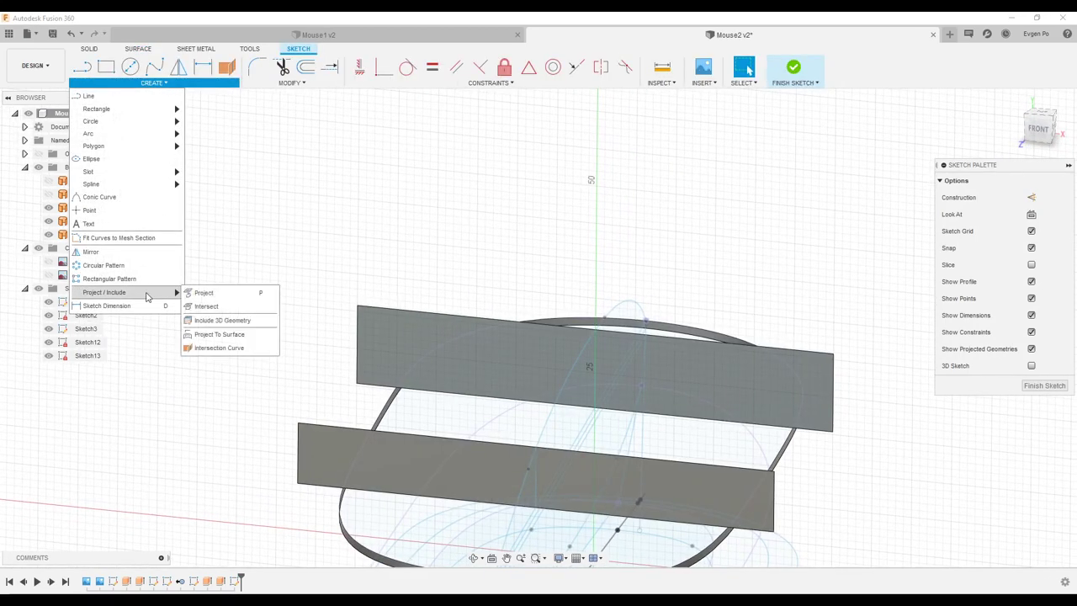
left_click(206, 306)
left_click(545, 354)
scroll(770, 439, "up", 3)
left_click(784, 438)
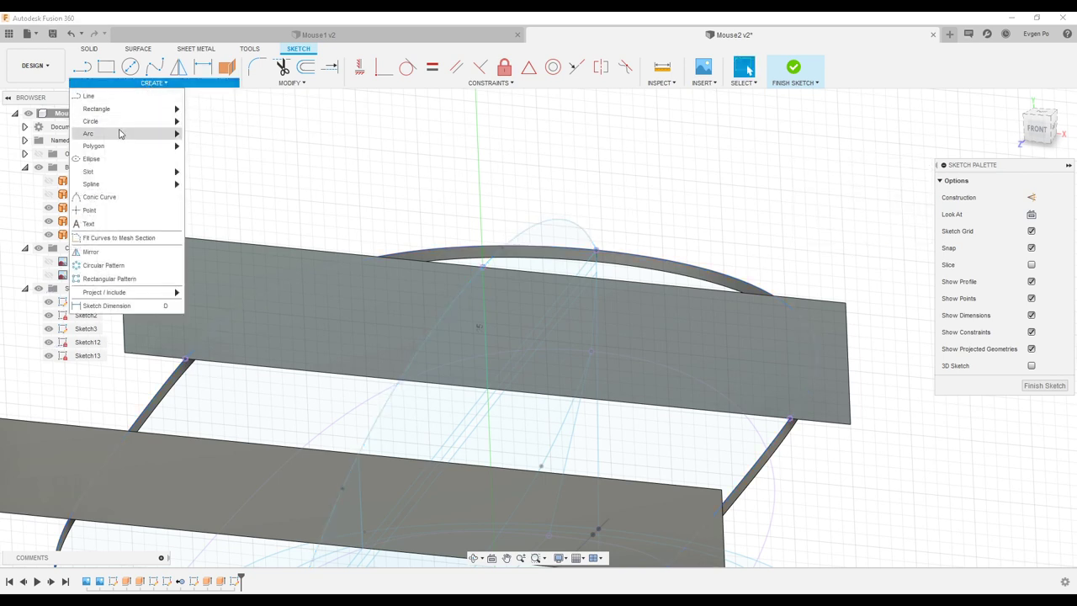
Draw a three-point arc across the lip from the spline crossing, then begin a sketch on the front plane.
left_click(207, 134)
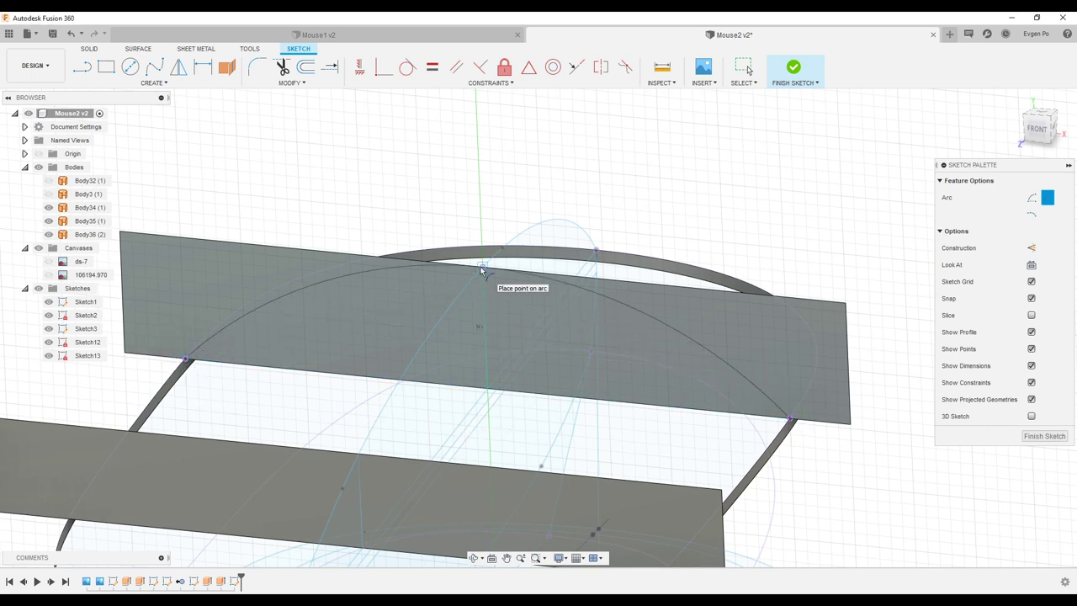
left_click(481, 269)
scroll(654, 293, "down", 5)
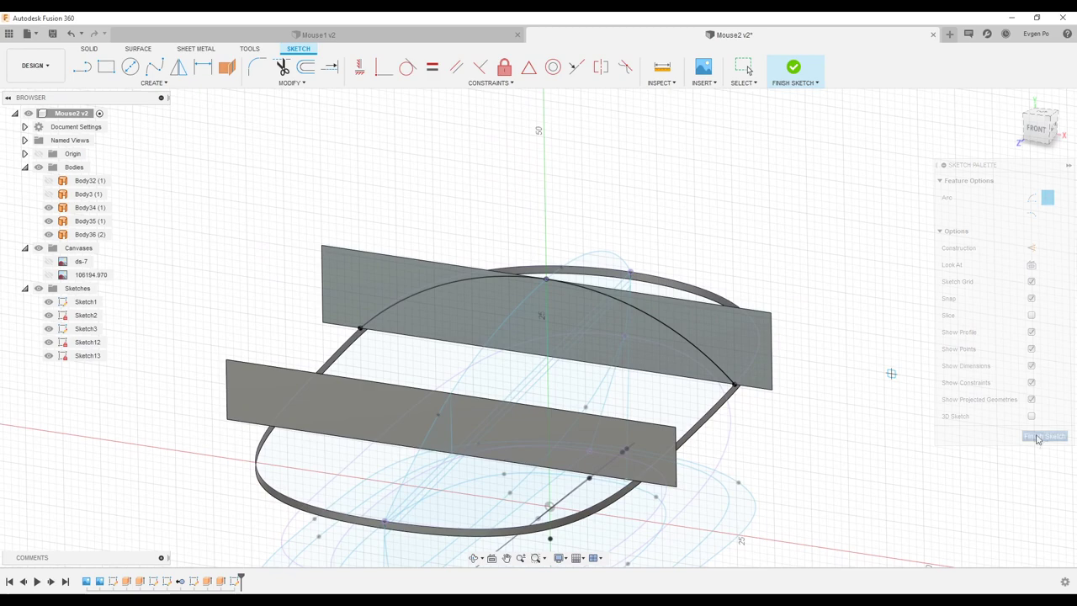
left_click(1036, 438)
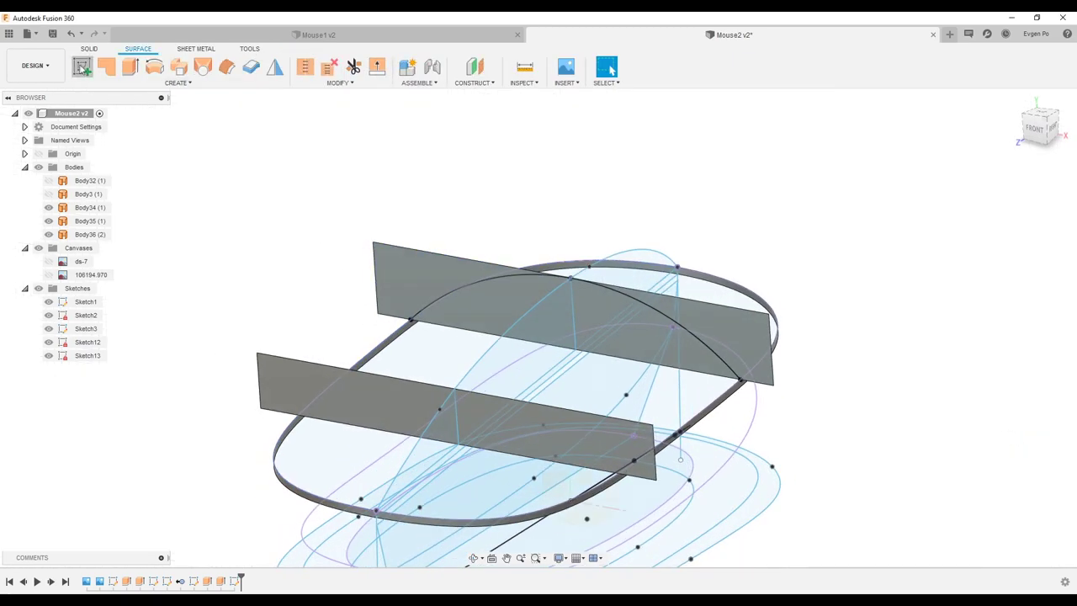
left_click(373, 409)
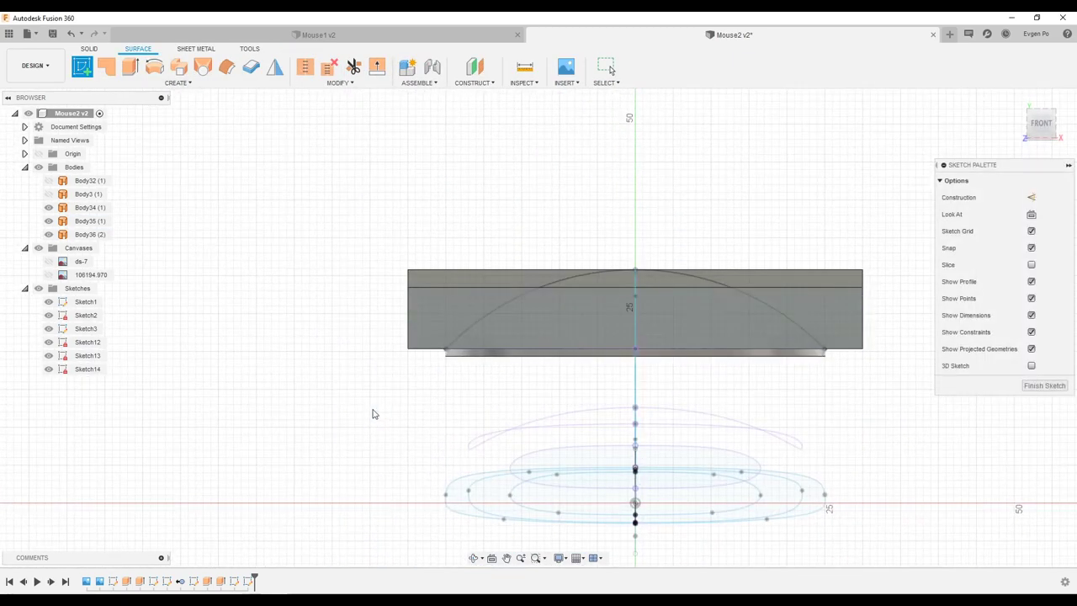
In Sketch14, intersect the spline and Body36 onto the front plane and draw an arc through those points.
middle_click_drag(396, 397, 471, 370, "shift")
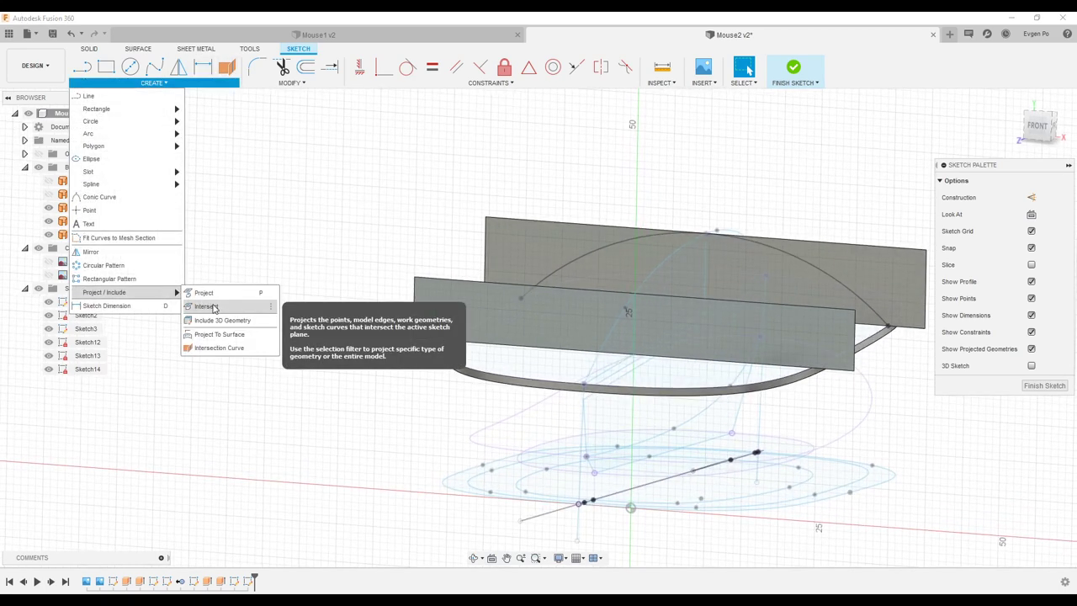
left_click(213, 308)
middle_click_drag(539, 353, 600, 350, "shift")
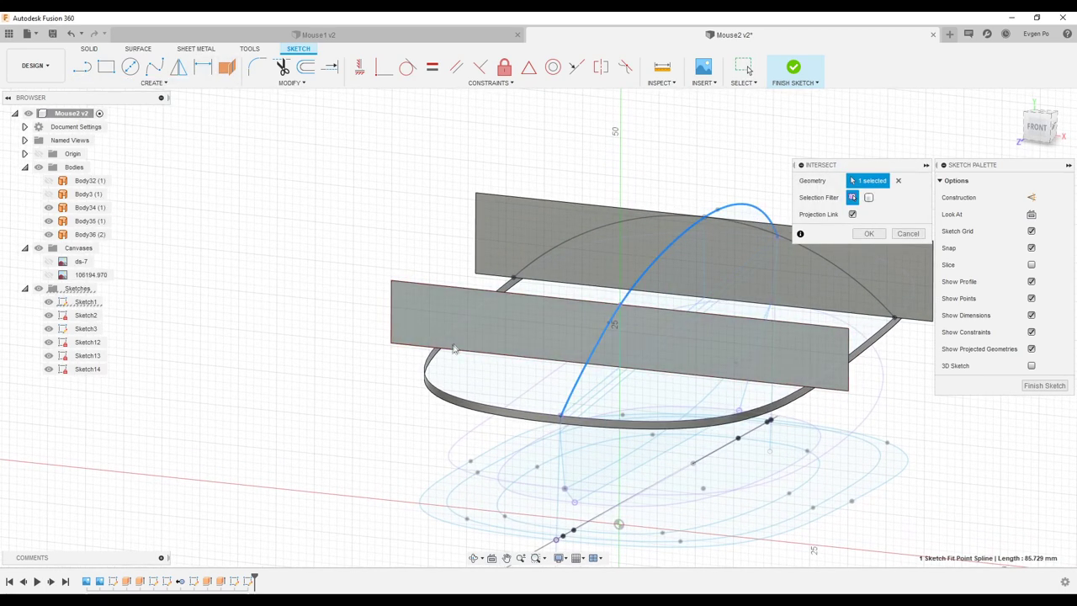
left_click(433, 353)
scroll(785, 378, "up", 2)
scroll(785, 379, "up", 2)
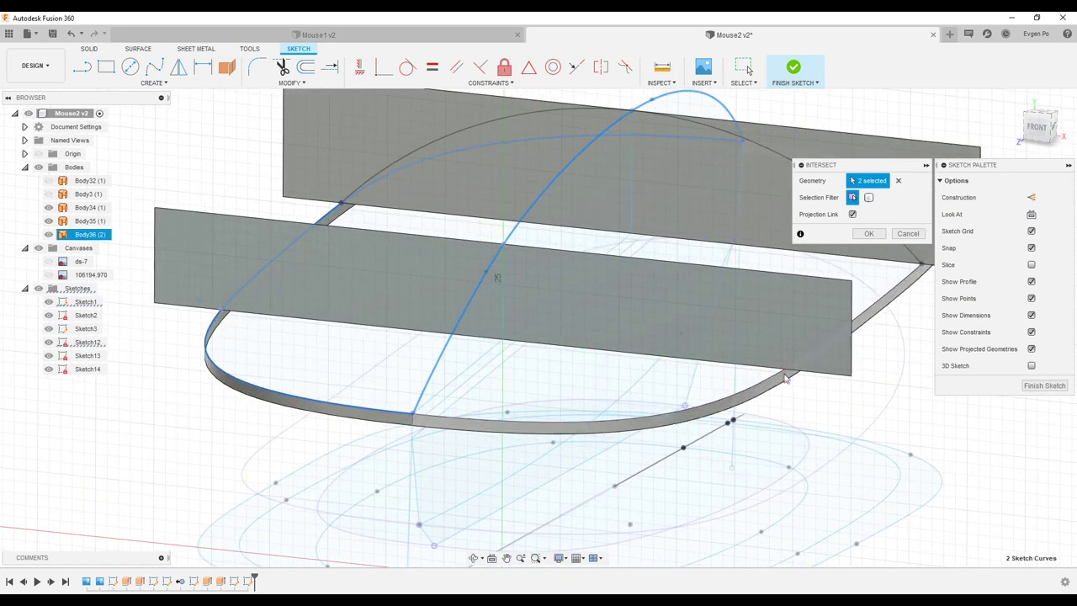
key("Escape")
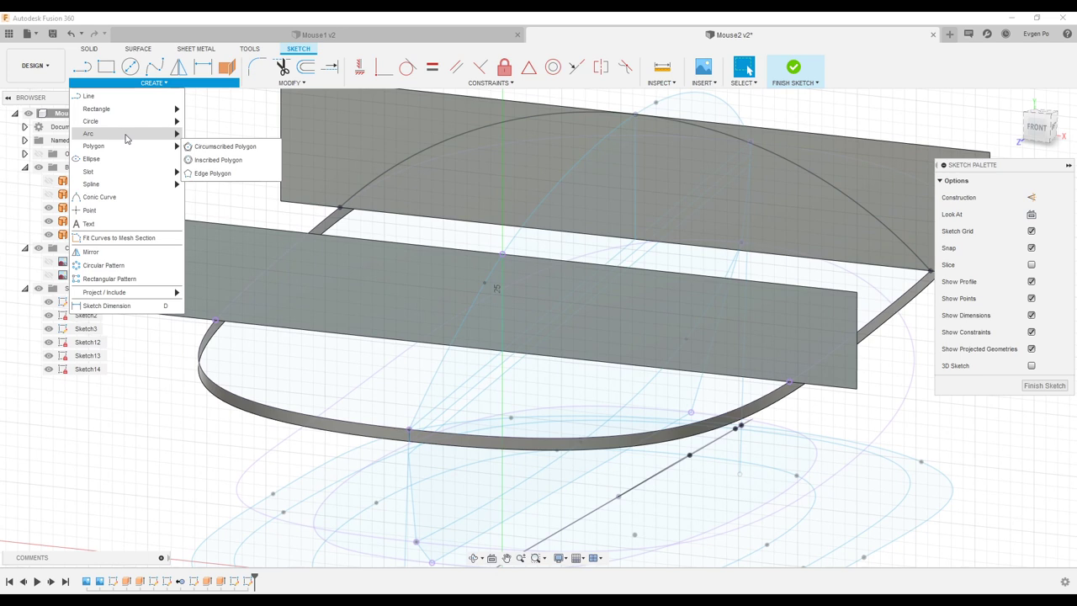
left_click(202, 148)
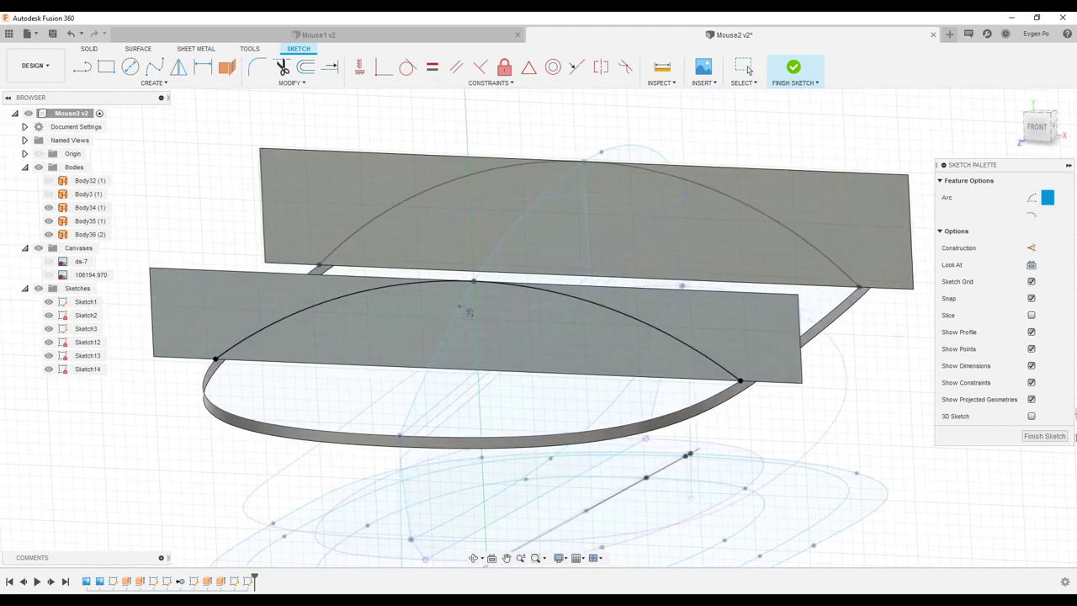
left_click(793, 67)
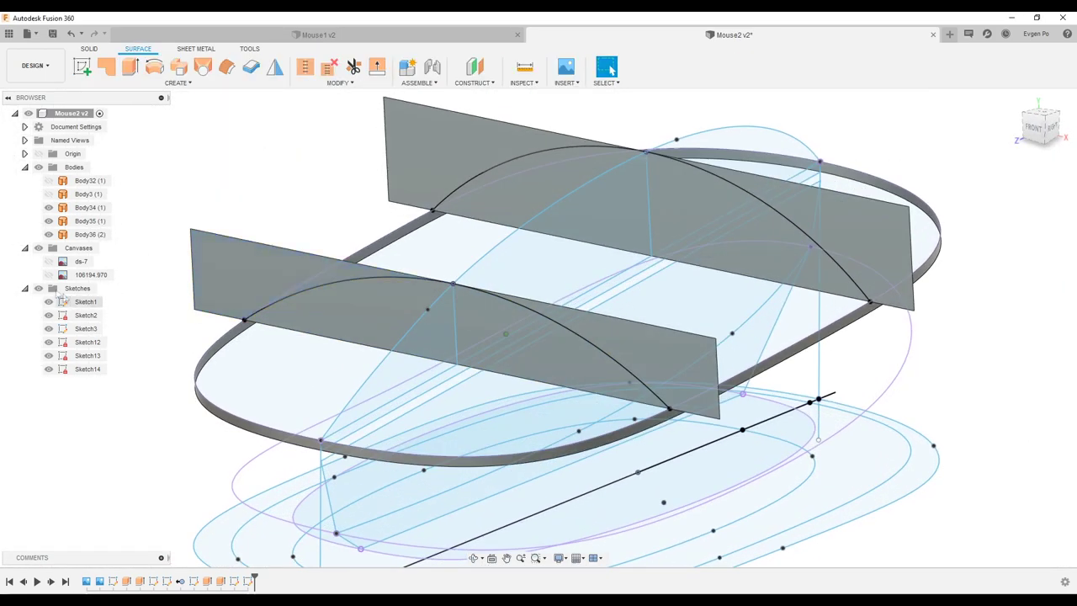
Hide both cutting planes and patch Body37 from the lip edges, using the arcs and spline as interior rails.
left_click(48, 220)
left_click(48, 207)
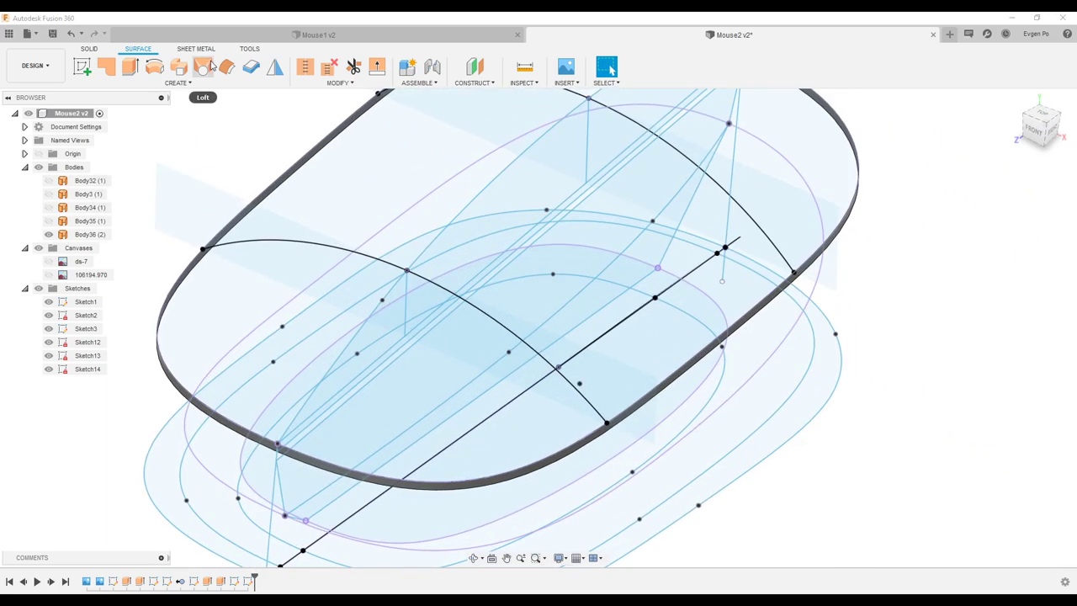
left_click(106, 66)
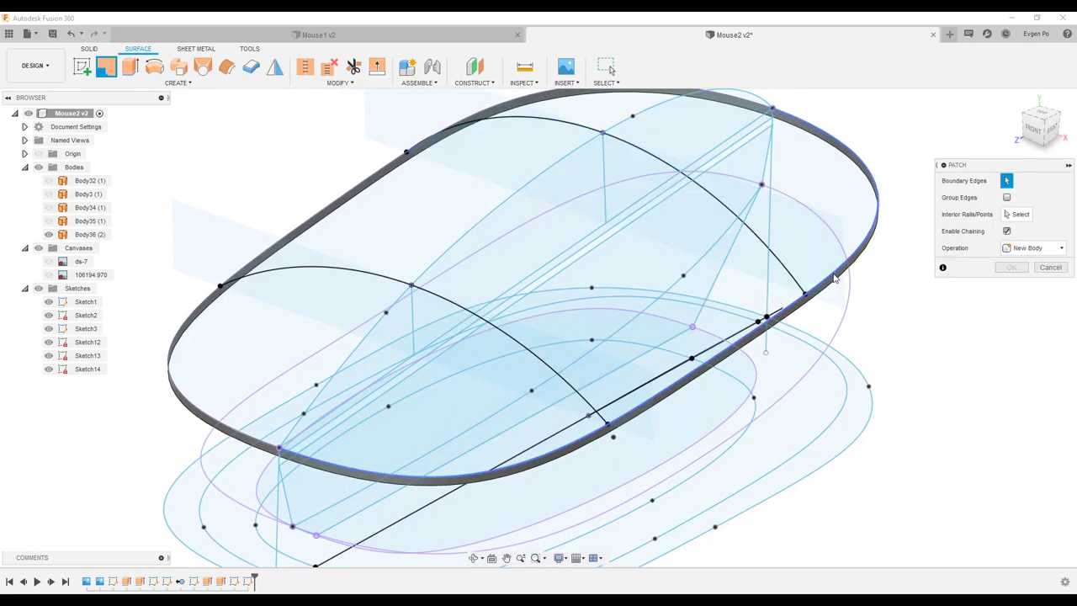
left_click(356, 188)
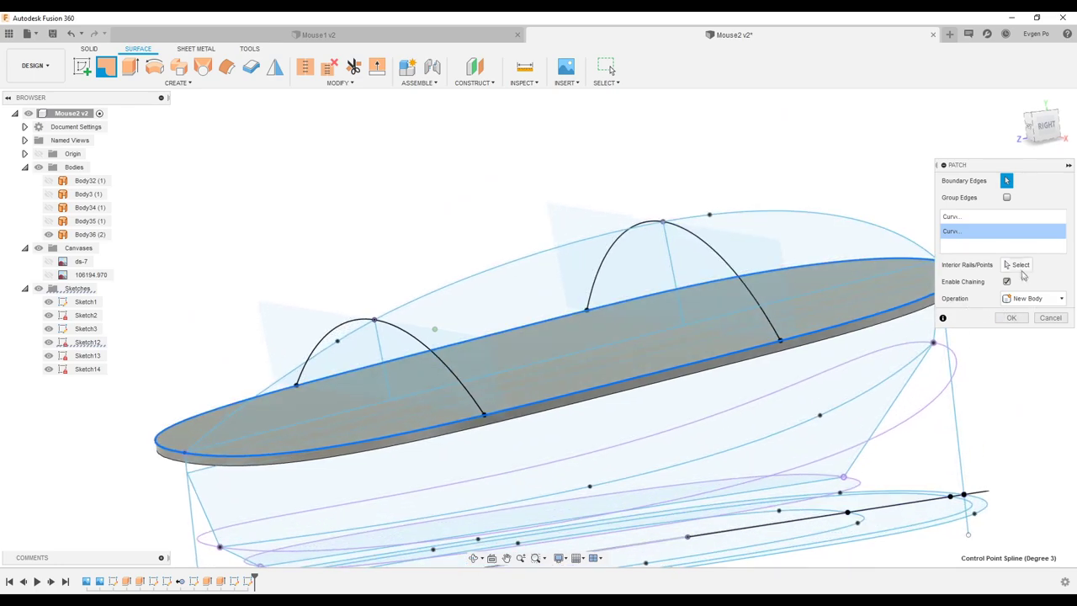
left_click(569, 252)
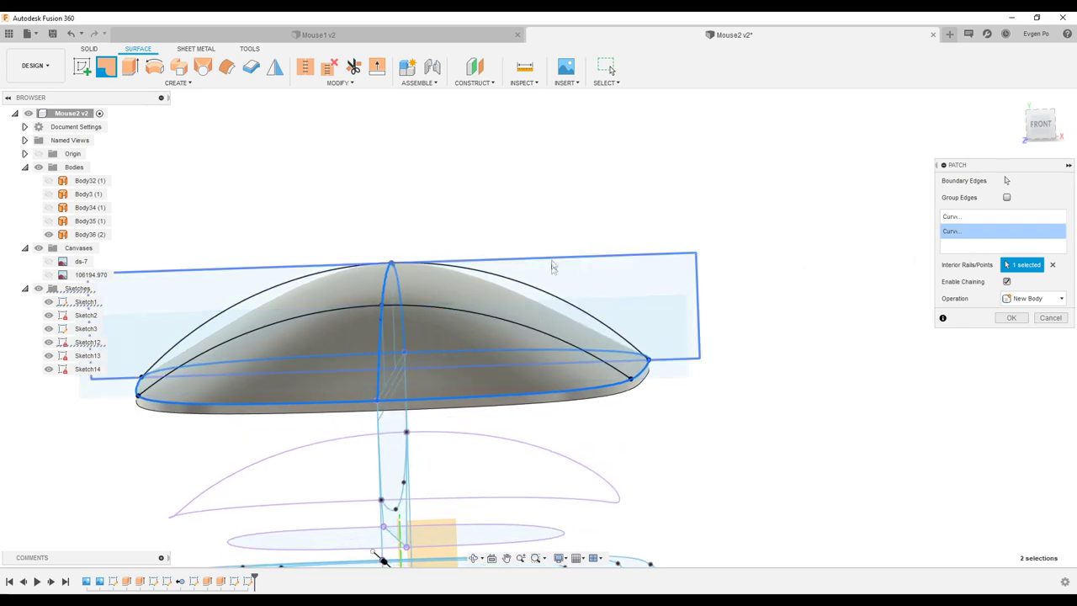
mouse_move(575, 301)
middle_mouse_down("shift")
mouse_move(508, 291)
mouse_move(286, 330)
mouse_move(1024, 326)
middle_mouse_up("shift")
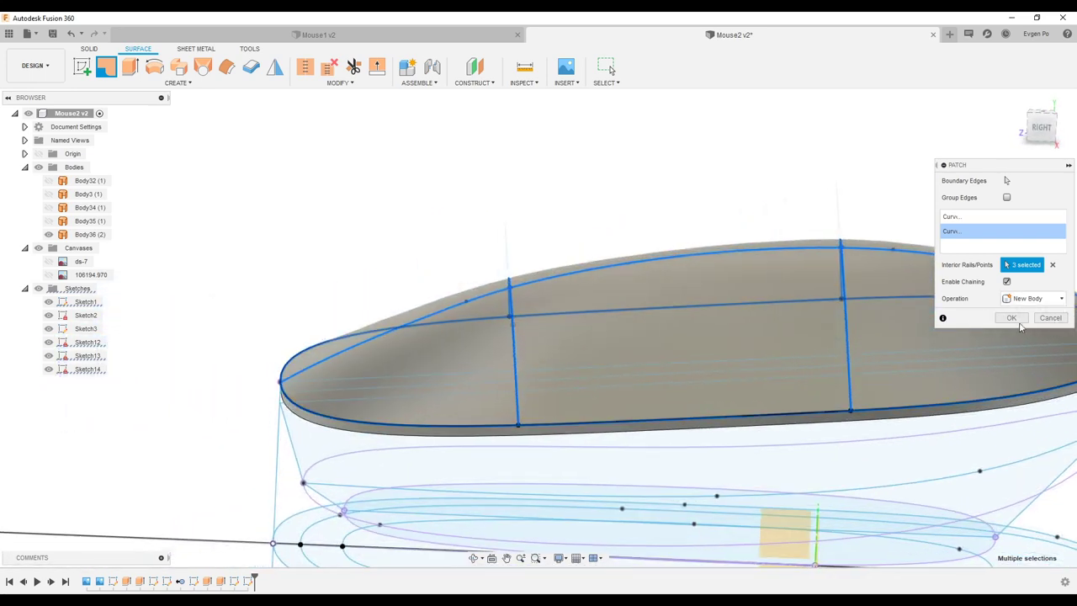
left_click(1011, 318)
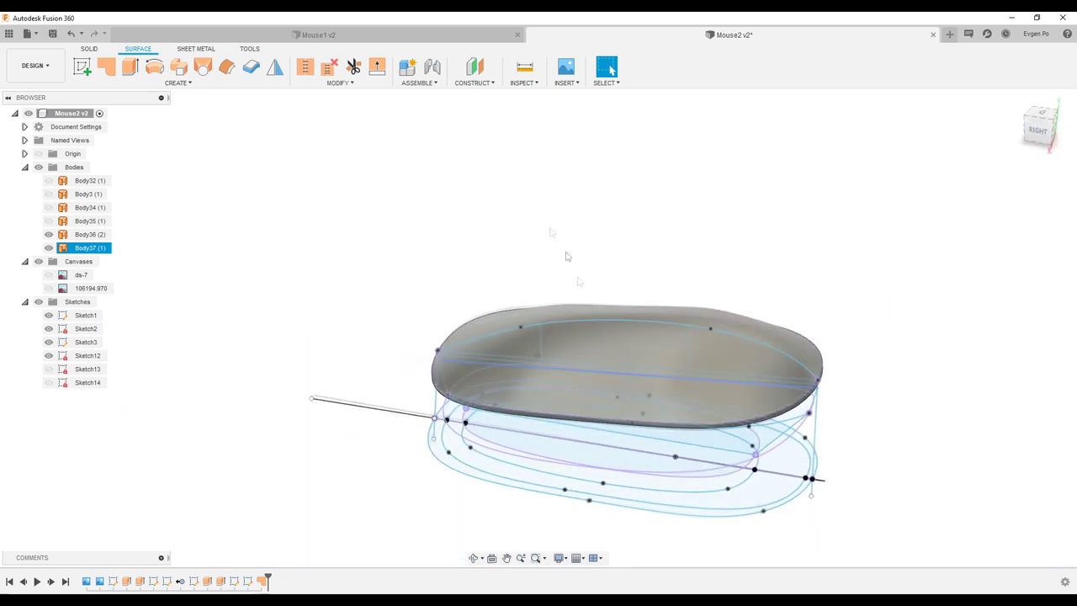
Apply zebra stripe analysis to Body37 and view it from a tilted angle.
left_click(533, 137)
left_click(665, 332)
mouse_move(666, 332)
middle_mouse_down("shift")
mouse_move(859, 372)
mouse_move(731, 321)
mouse_move(996, 301)
middle_mouse_up("shift")
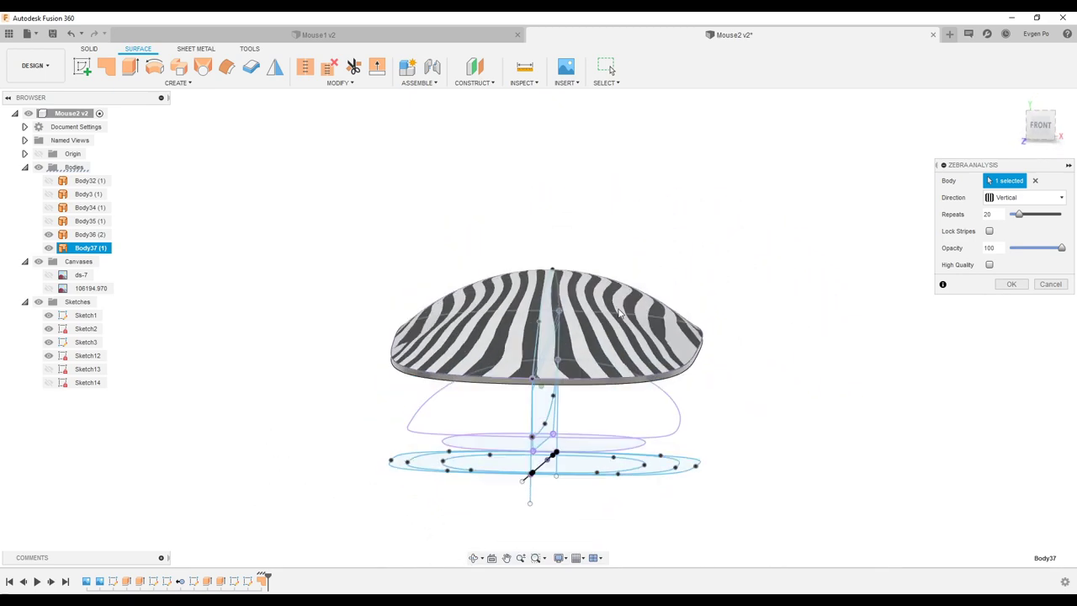
mouse_move(623, 287)
middle_mouse_down("shift")
mouse_move(704, 301)
mouse_move(561, 330)
middle_mouse_up("shift")
left_click(569, 322)
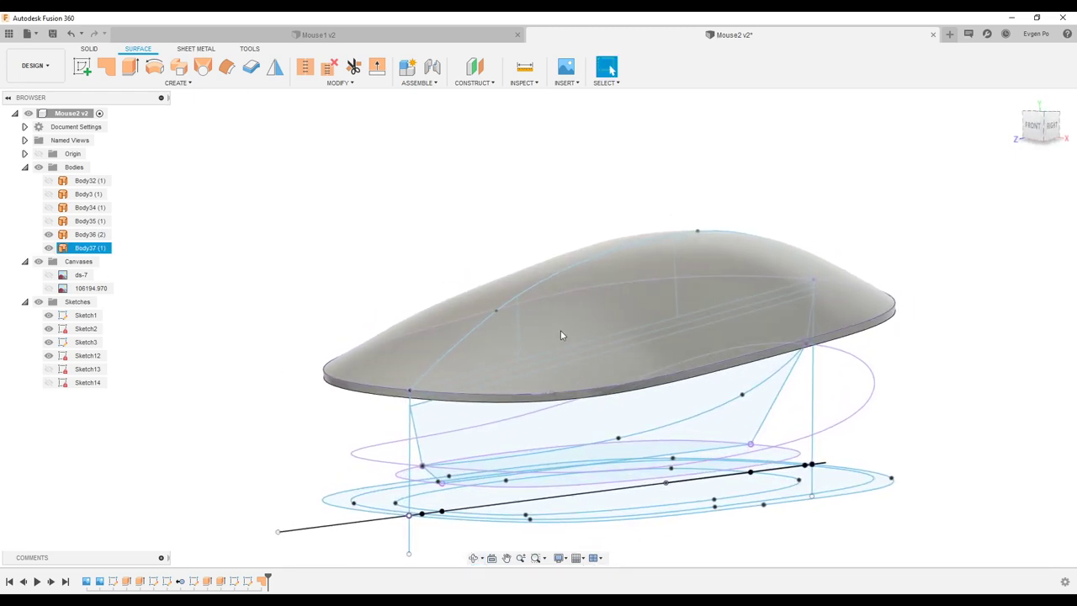
key("Delete")
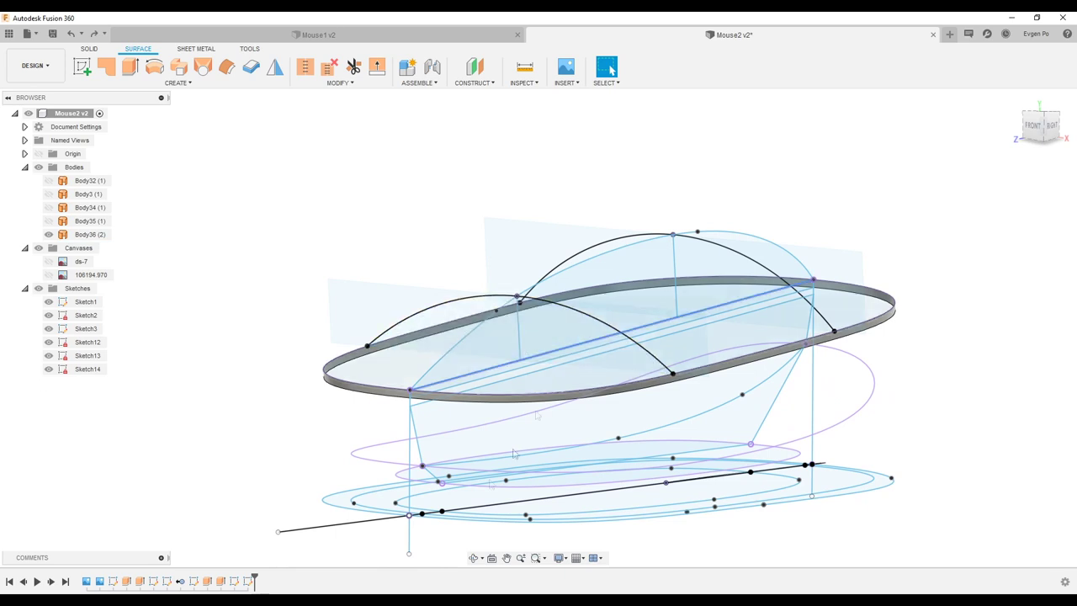
key("ctrl+z")
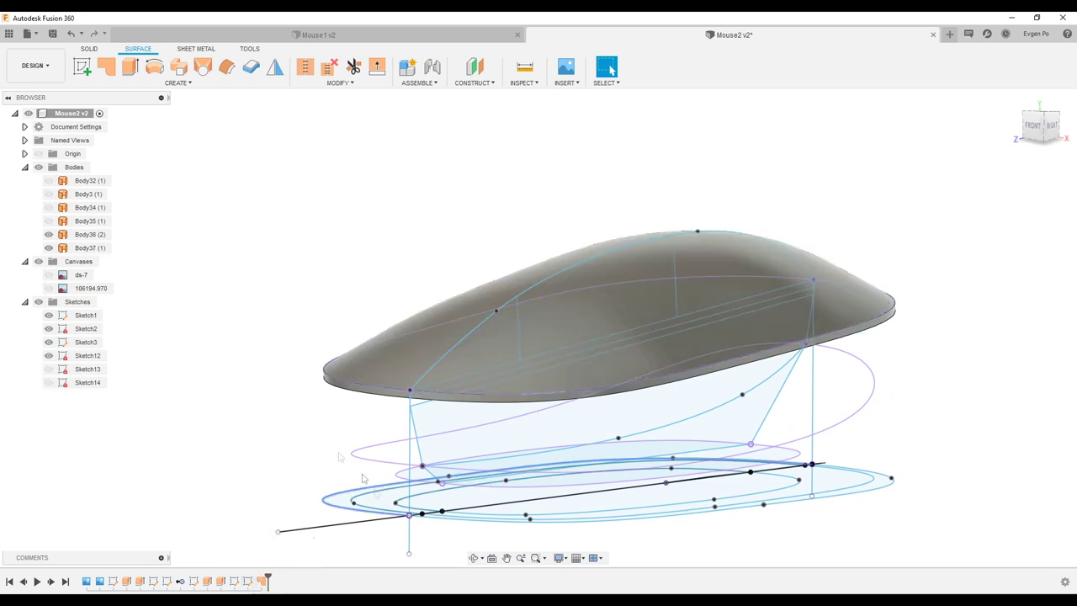
left_click(263, 580)
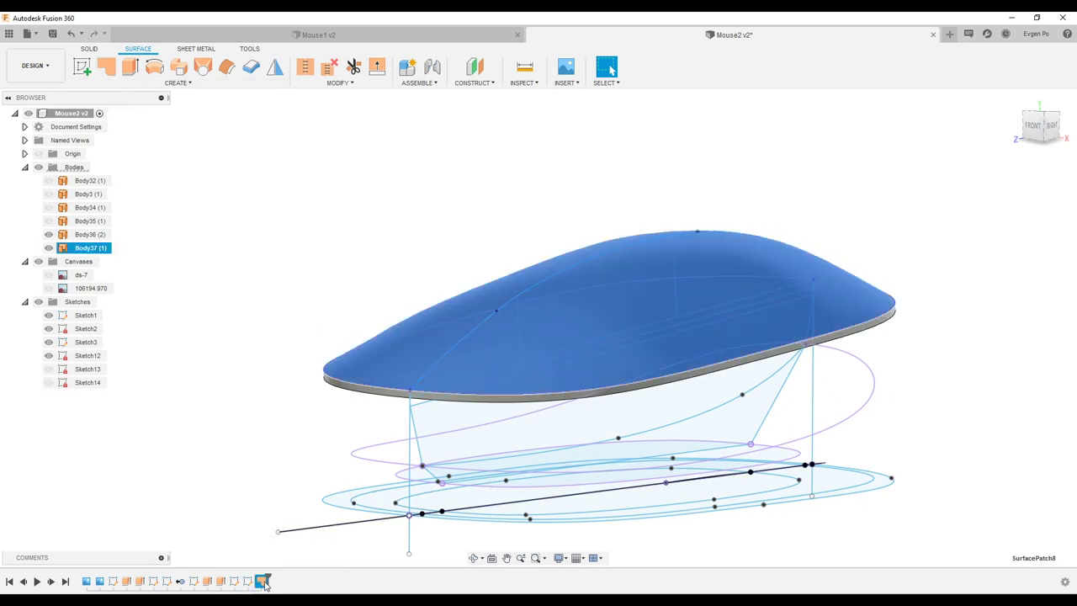
Edit the patch feature to replace its three interior rails with just the top curve.
left_click(295, 483)
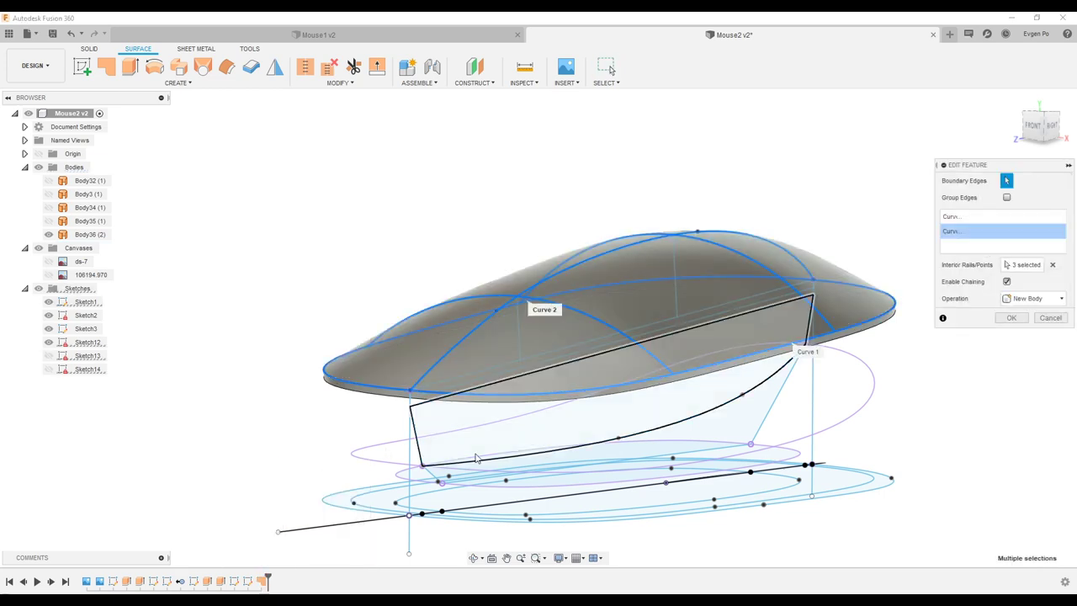
left_click(1052, 265)
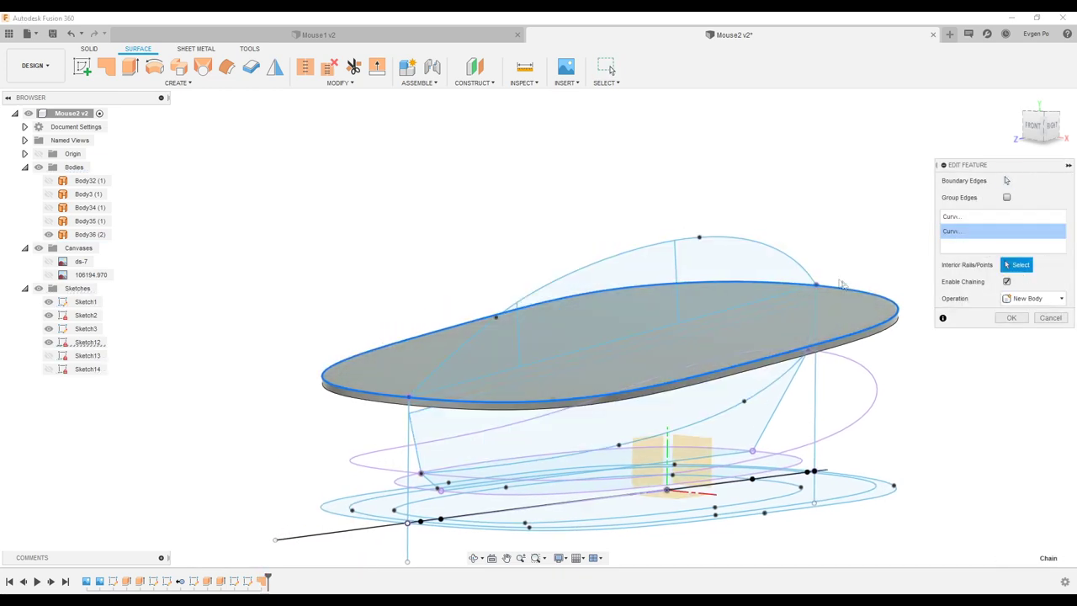
left_click(761, 248)
middle_click_drag(775, 289, 101, 311, "shift")
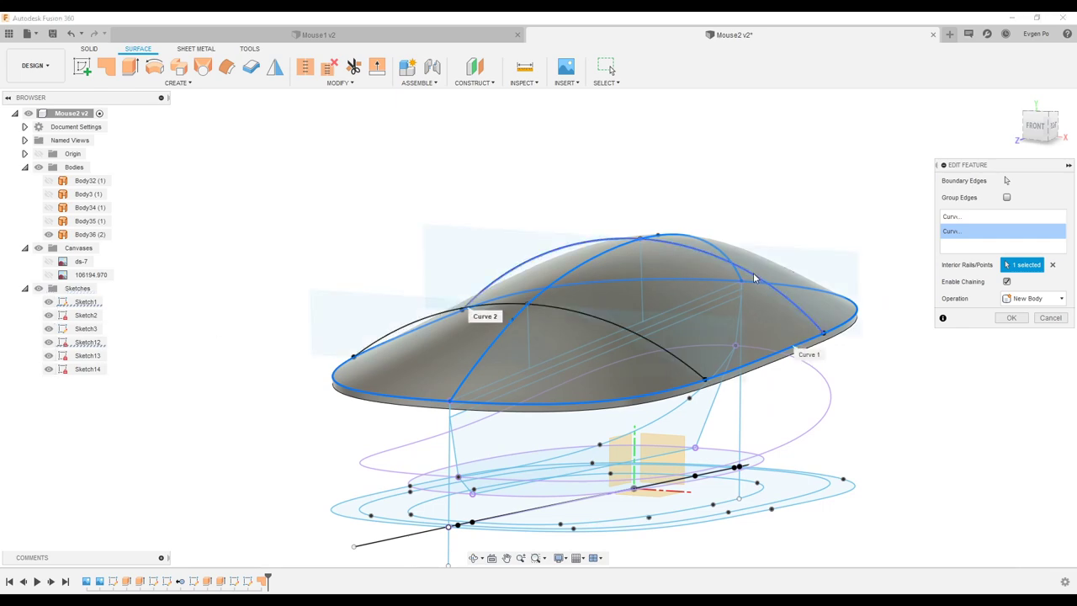
middle_click_drag(758, 282, 942, 302, "shift")
left_click(1011, 317)
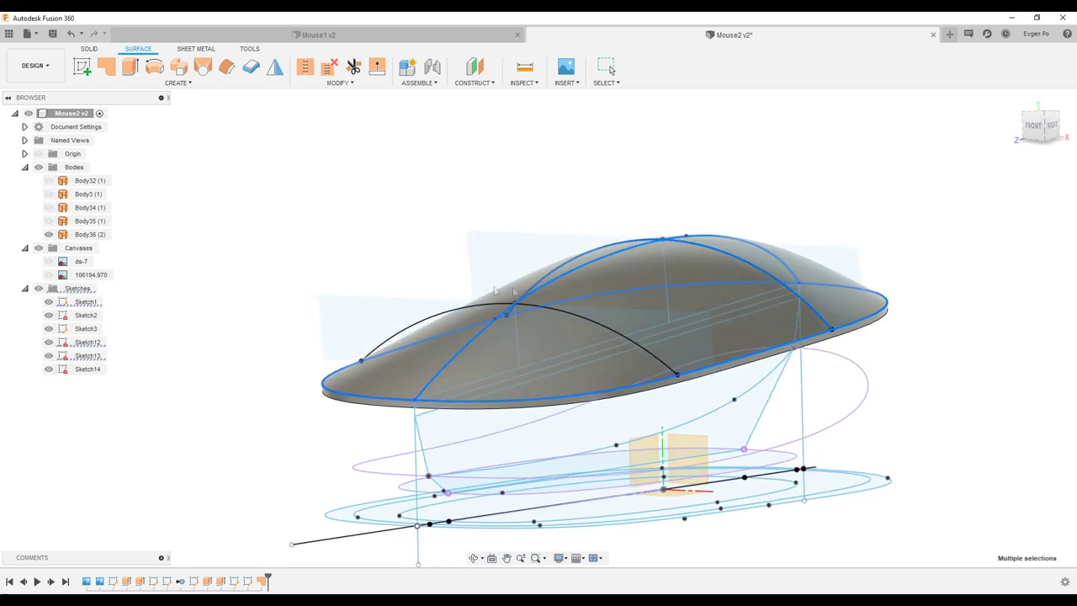
middle_click_drag(504, 312, 54, 266, "shift")
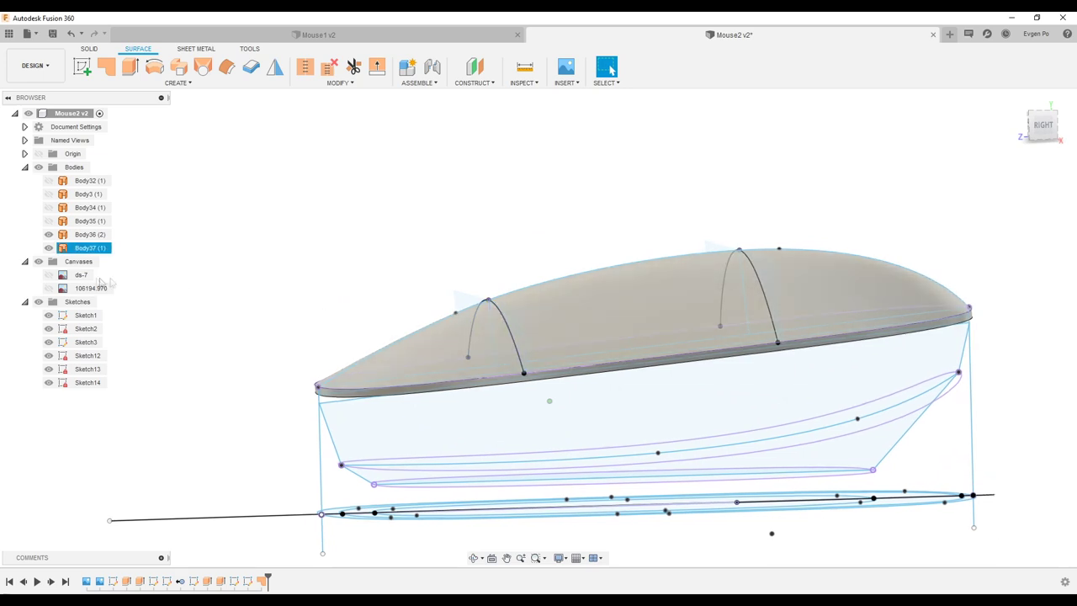
left_click(48, 249)
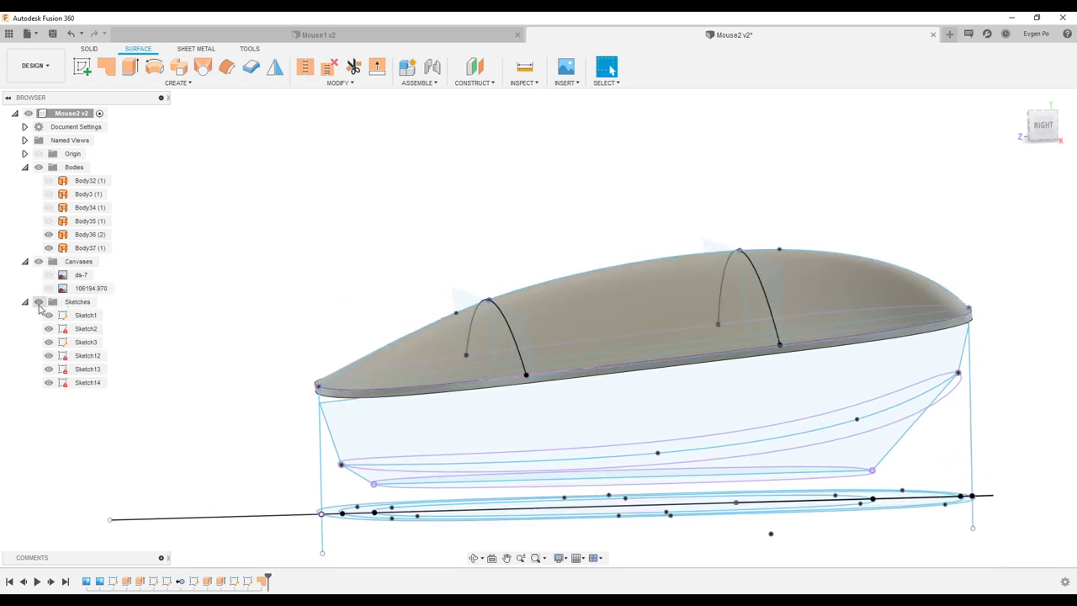
left_click(37, 302)
middle_click_drag(118, 313, 568, 88, "shift")
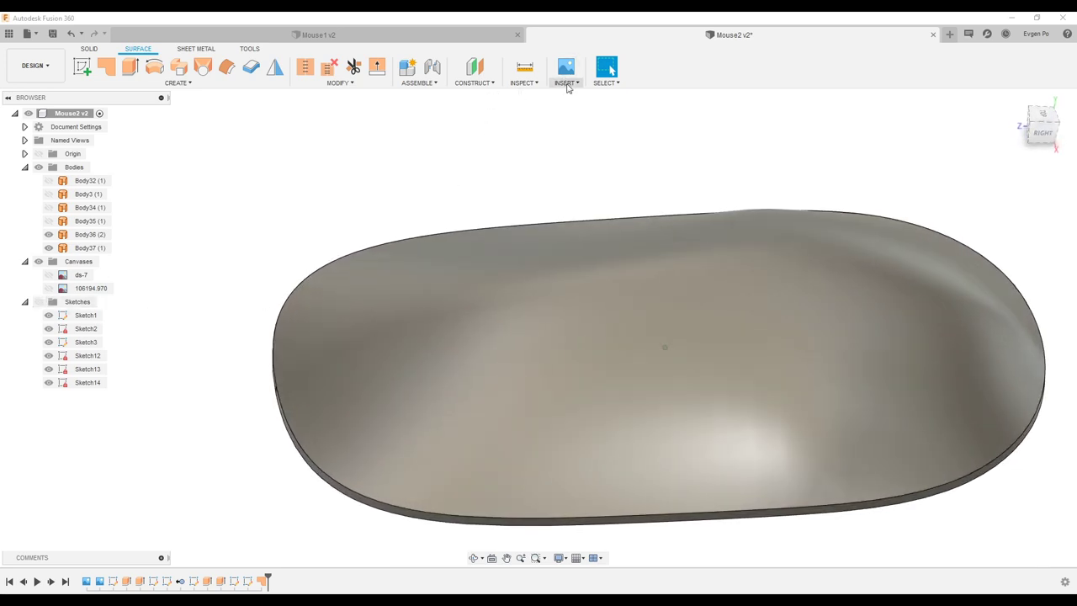
left_click(529, 136)
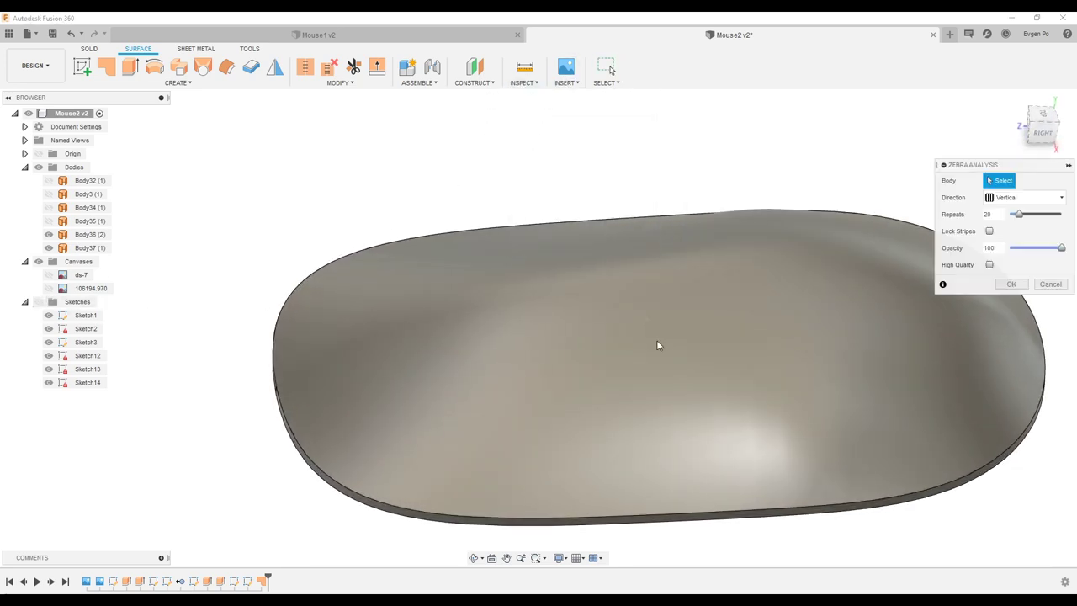
left_click(656, 343)
mouse_move(653, 344)
middle_mouse_down("shift")
mouse_move(456, 332)
mouse_move(955, 432)
mouse_move(1018, 303)
middle_mouse_up("shift")
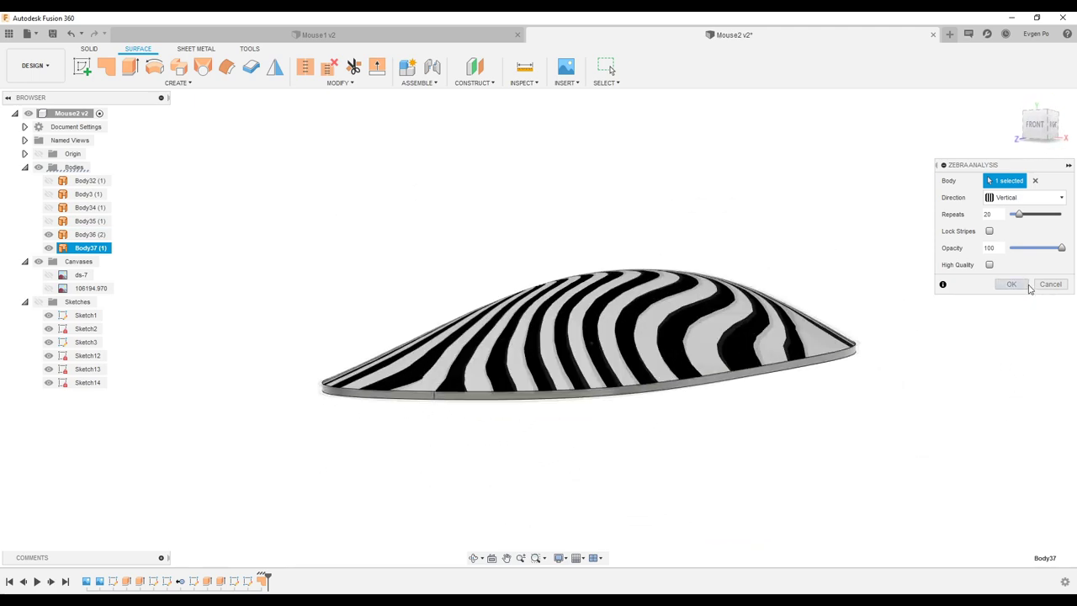
left_click(1050, 284)
middle_click_drag(225, 326, 447, 327, "shift")
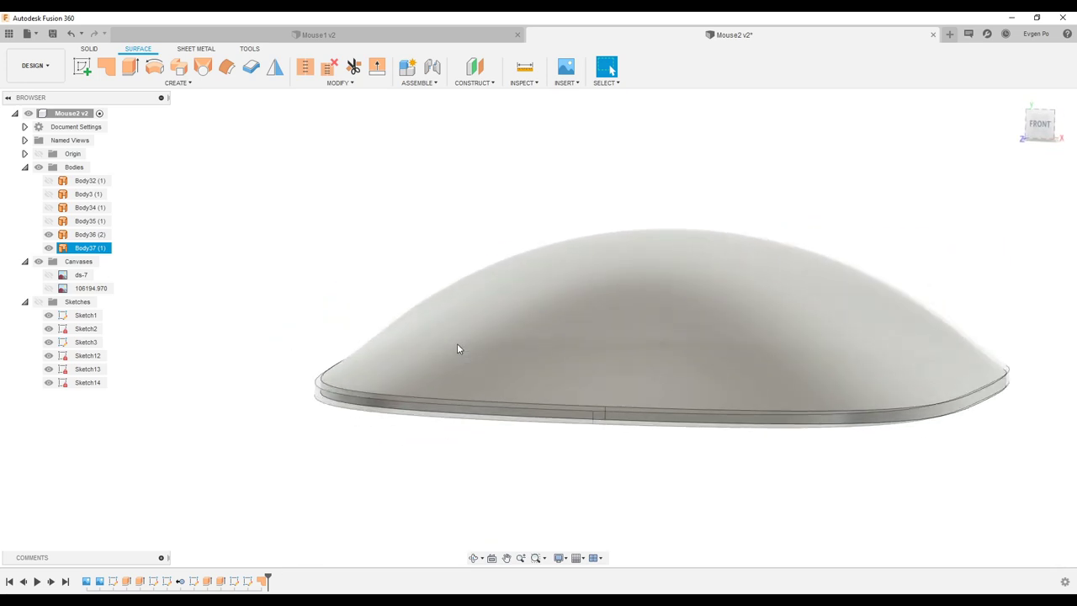
key("Escape")
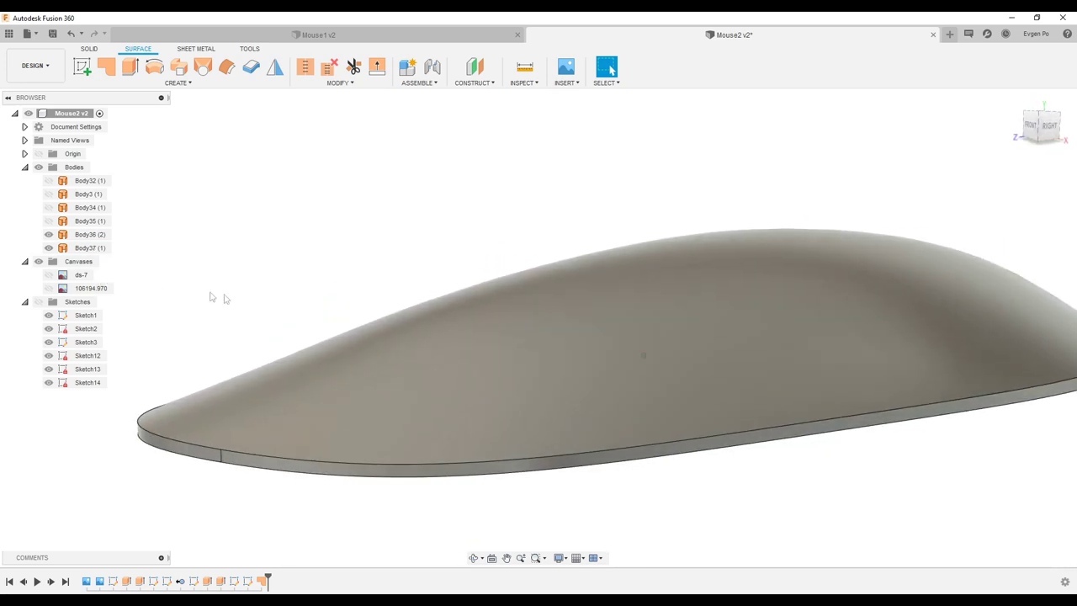
left_click(336, 296)
left_click(148, 305)
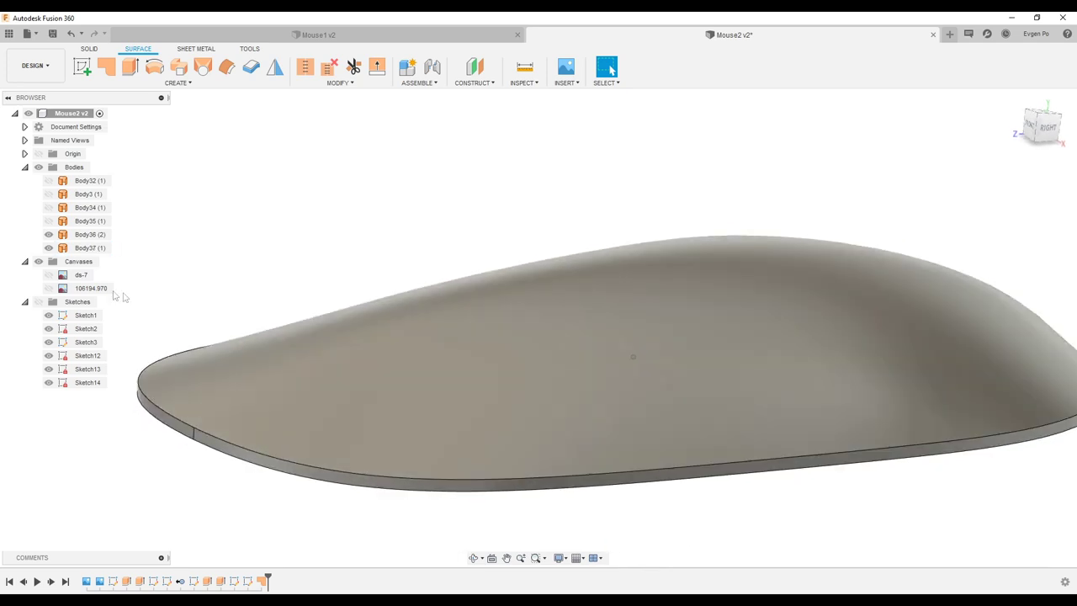
left_click(39, 302)
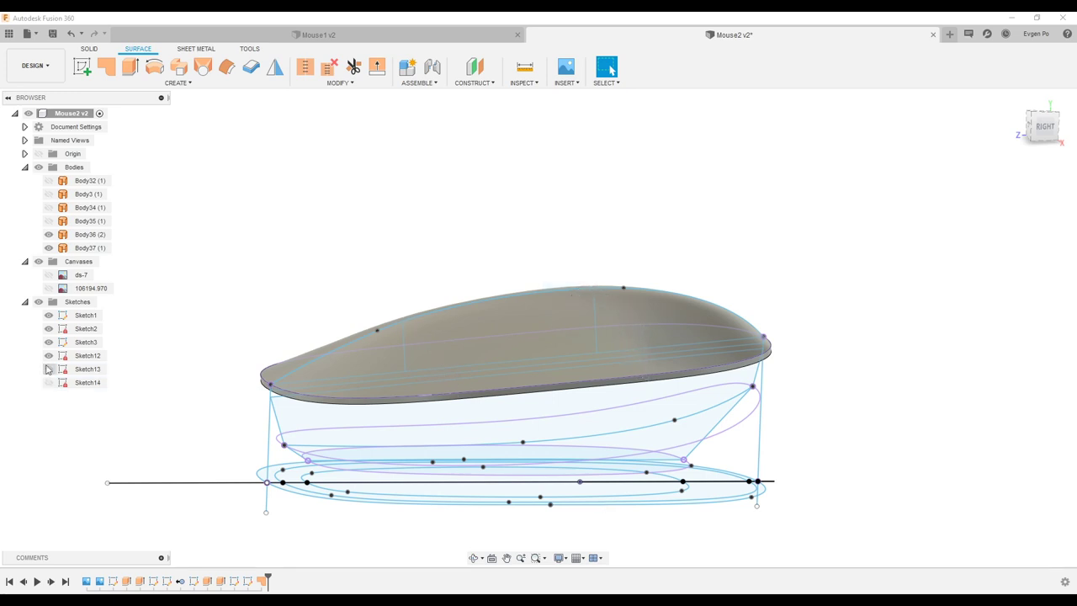
left_click(137, 301)
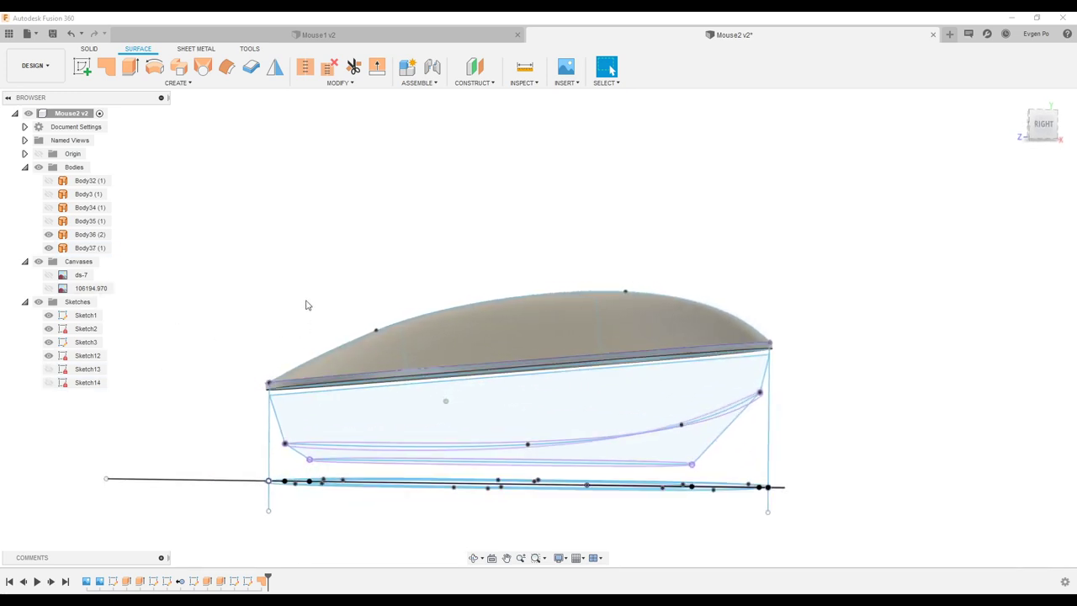
Start Sketch15 on the side origin plane, viewing the top shell from around it.
left_click(82, 69)
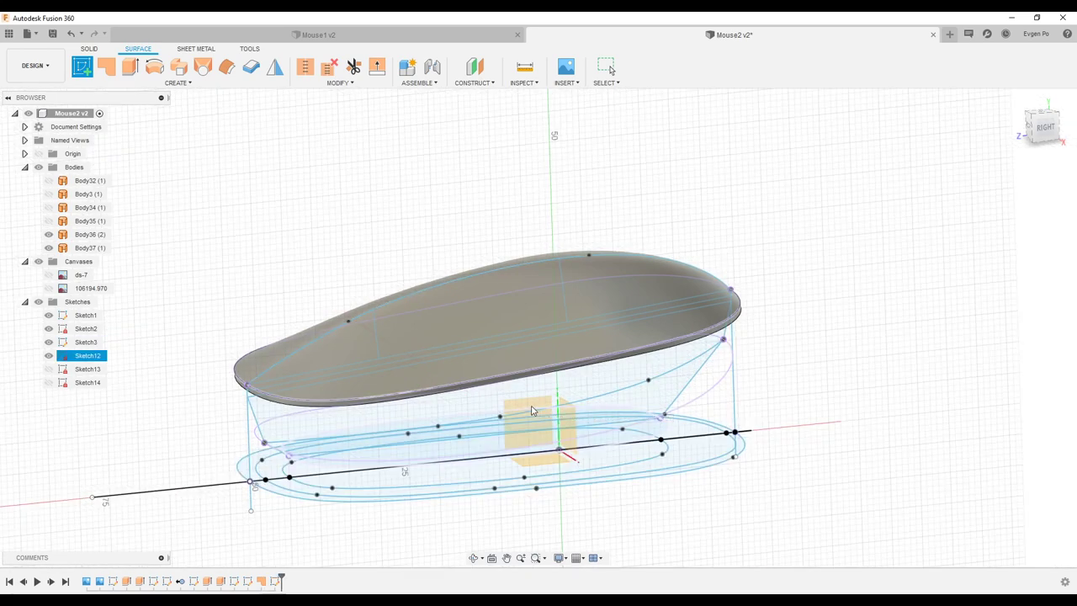
left_click(532, 411)
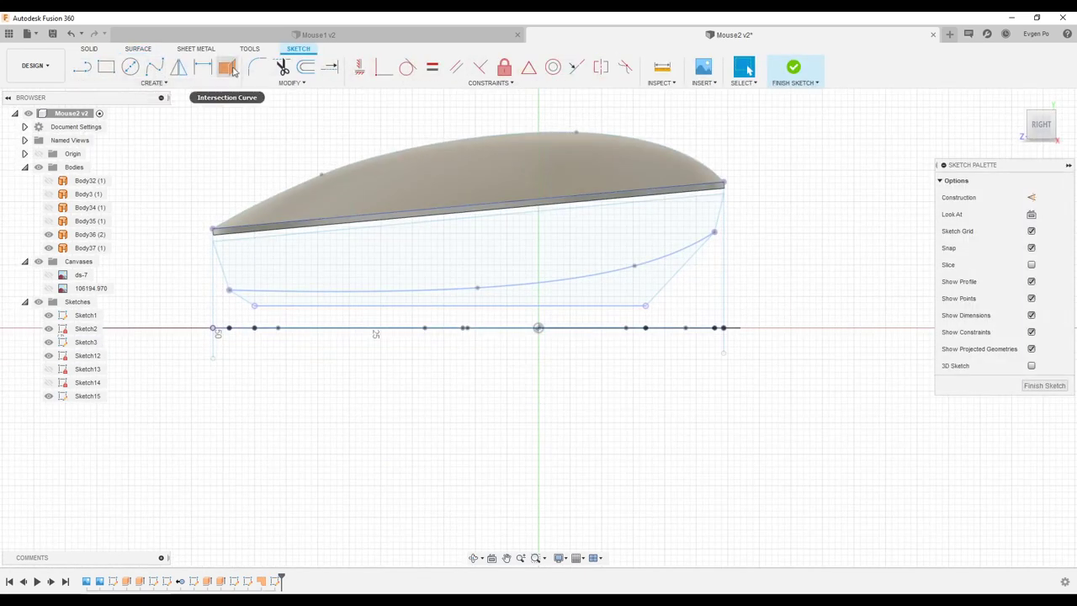
middle_click_drag(508, 306, 597, 291, "shift")
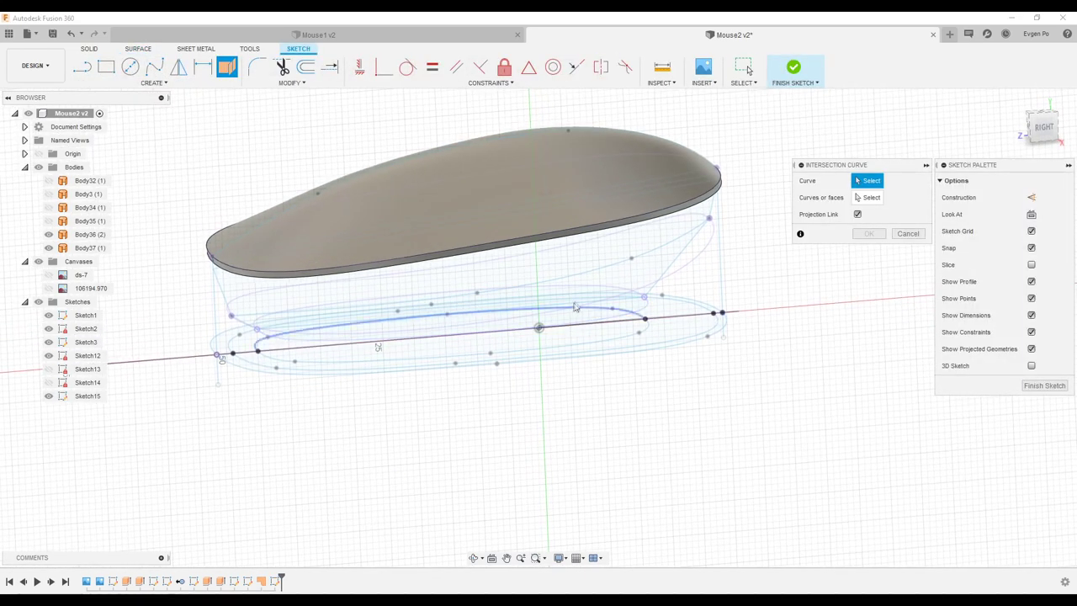
middle_click_drag(659, 274, 707, 275, "shift")
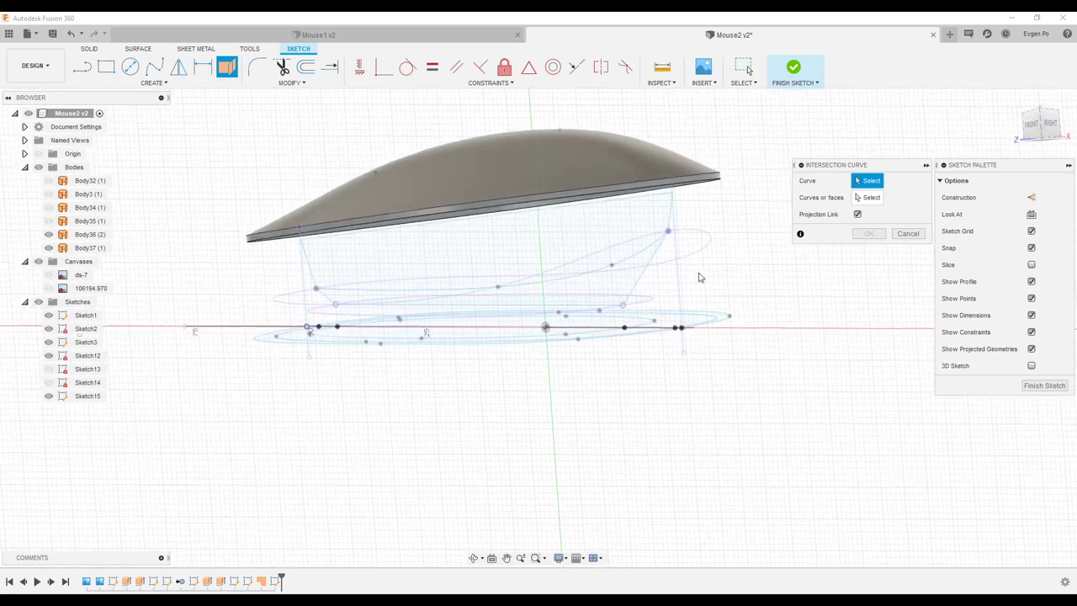
middle_click_drag(635, 295, 308, 243, "shift")
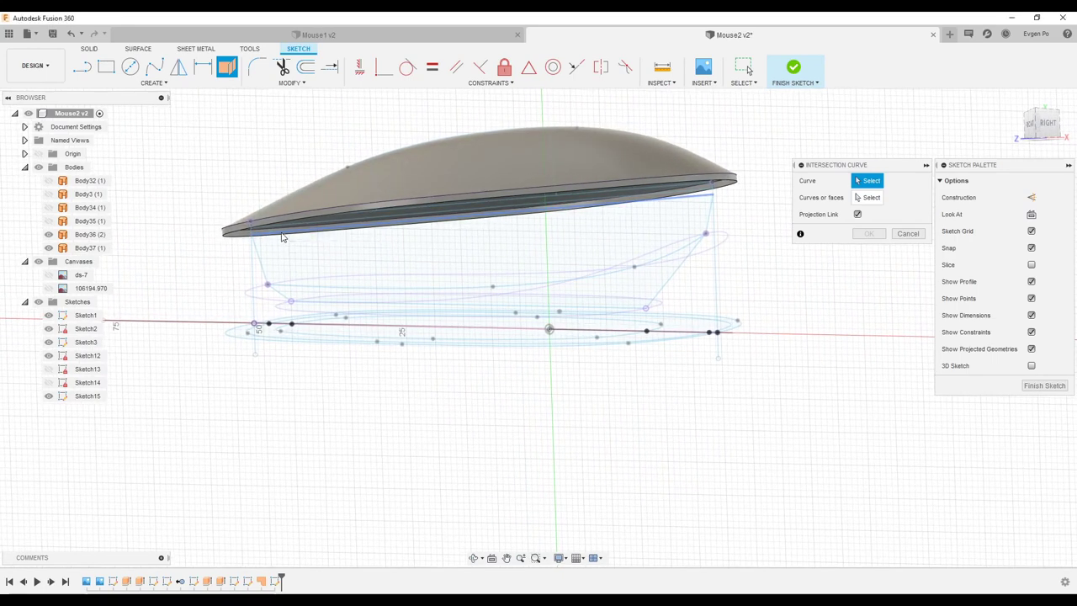
middle_click_drag(621, 311, 636, 314, "shift")
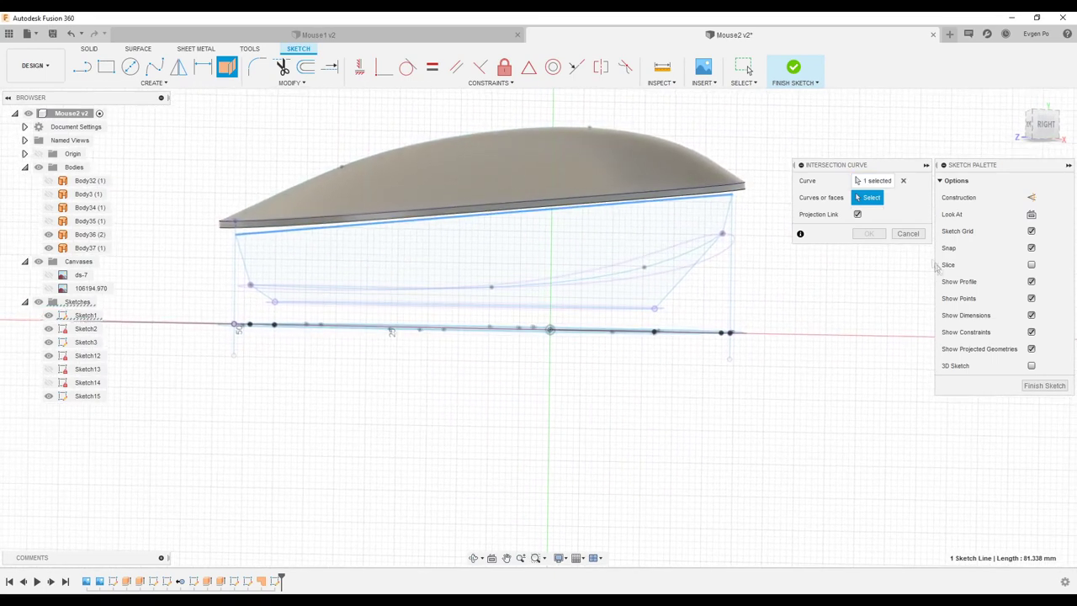
middle_click_drag(714, 367, 707, 355, "shift")
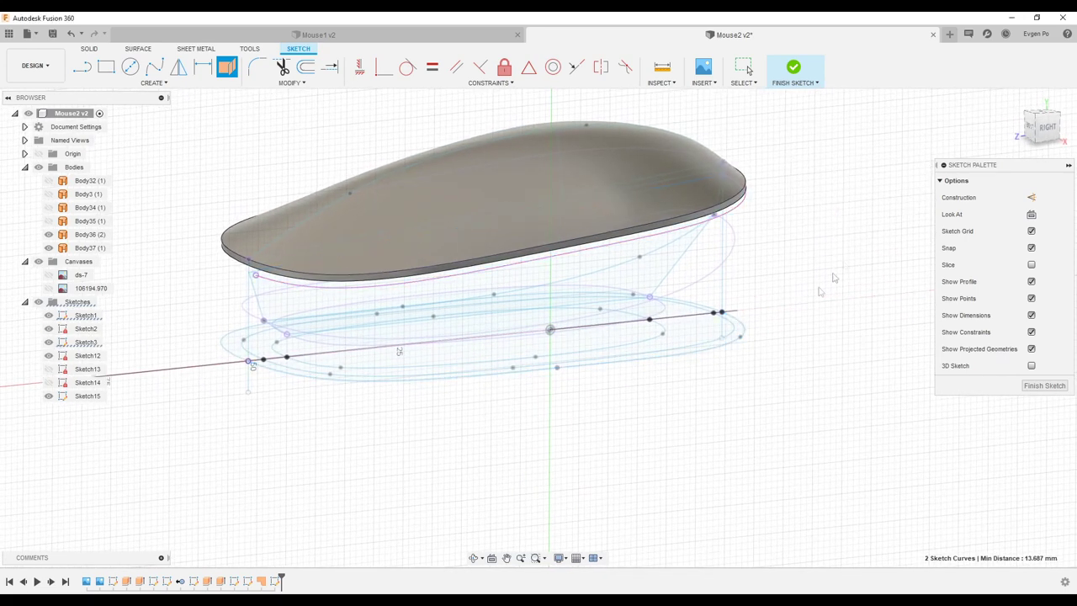
mouse_move(761, 324)
middle_mouse_down("shift")
mouse_move(251, 96)
mouse_move(612, 407)
middle_mouse_up("shift")
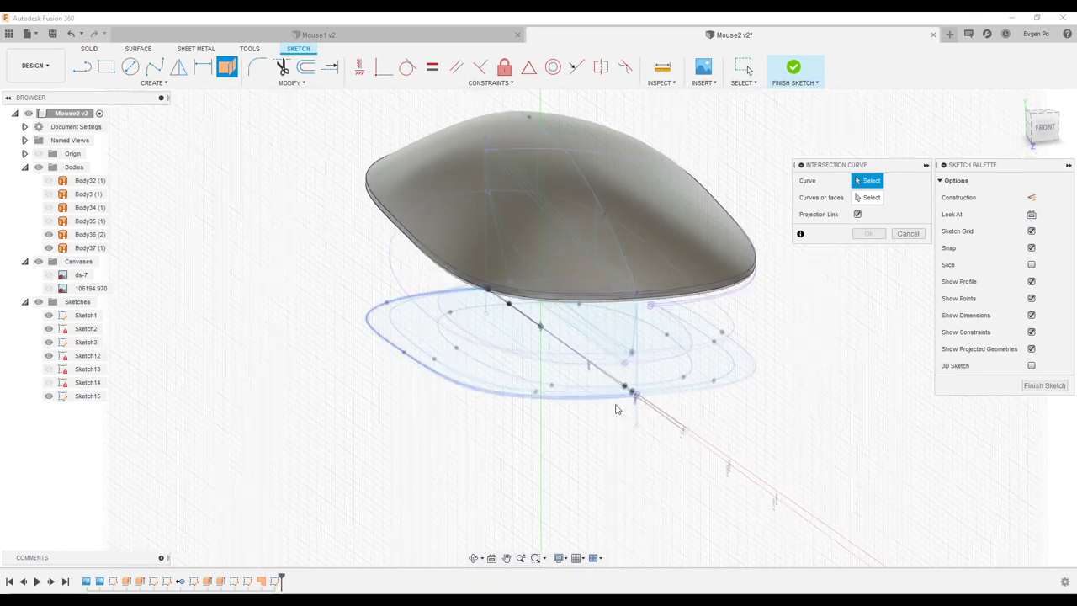
mouse_move(618, 398)
middle_mouse_down("shift")
mouse_move(740, 223)
mouse_move(753, 285)
mouse_move(871, 238)
middle_mouse_up("shift")
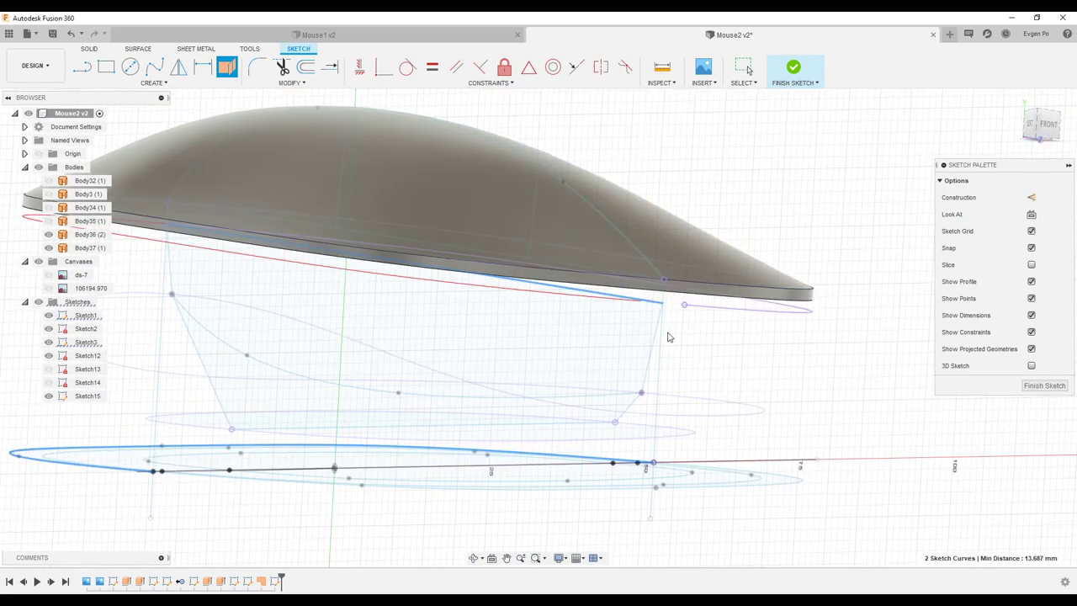
Window-select the shell's edge curves as intersection curves and finish Sketch15.
scroll(629, 354, "down", 2)
scroll(613, 347, "down", 3)
scroll(597, 338, "down", 3)
scroll(580, 331, "down", 3)
middle_click_drag(564, 323, 561, 328, "shift")
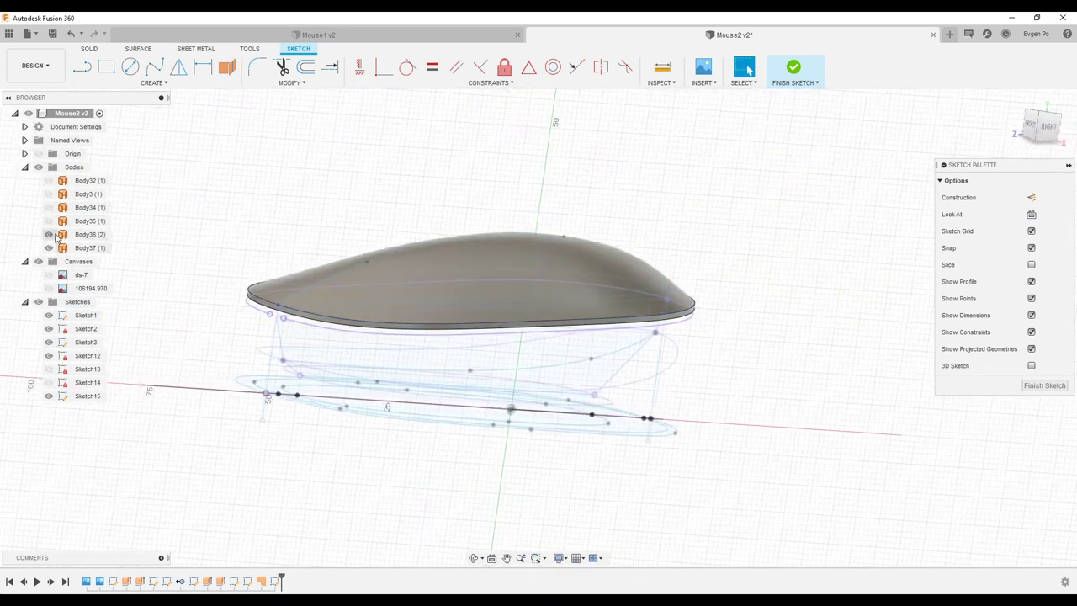
left_click(789, 405)
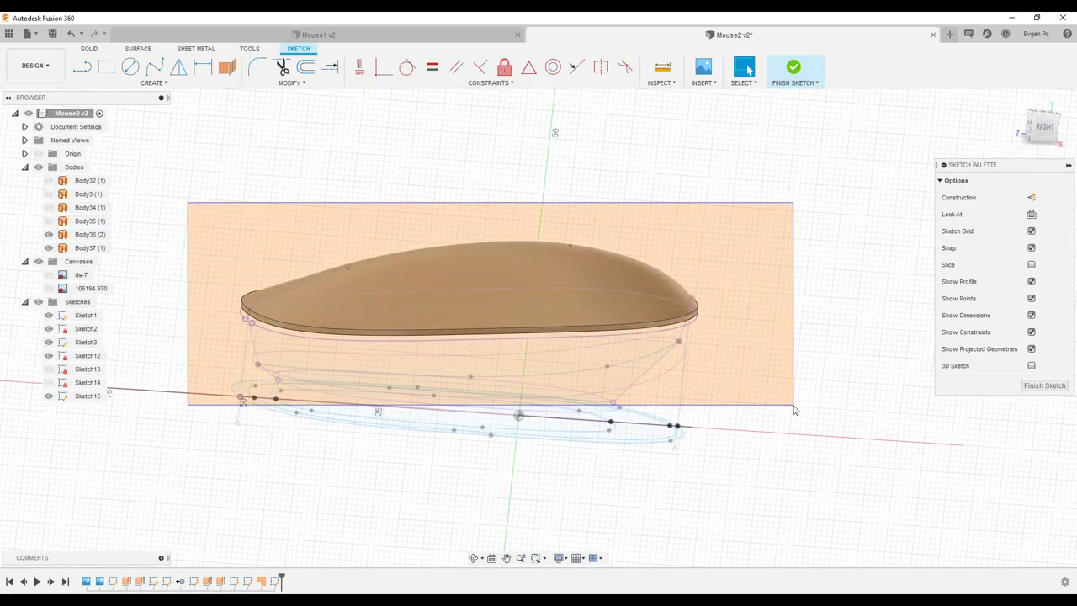
left_click_drag(793, 408, 711, 360)
middle_click_drag(457, 247, 450, 241, "shift")
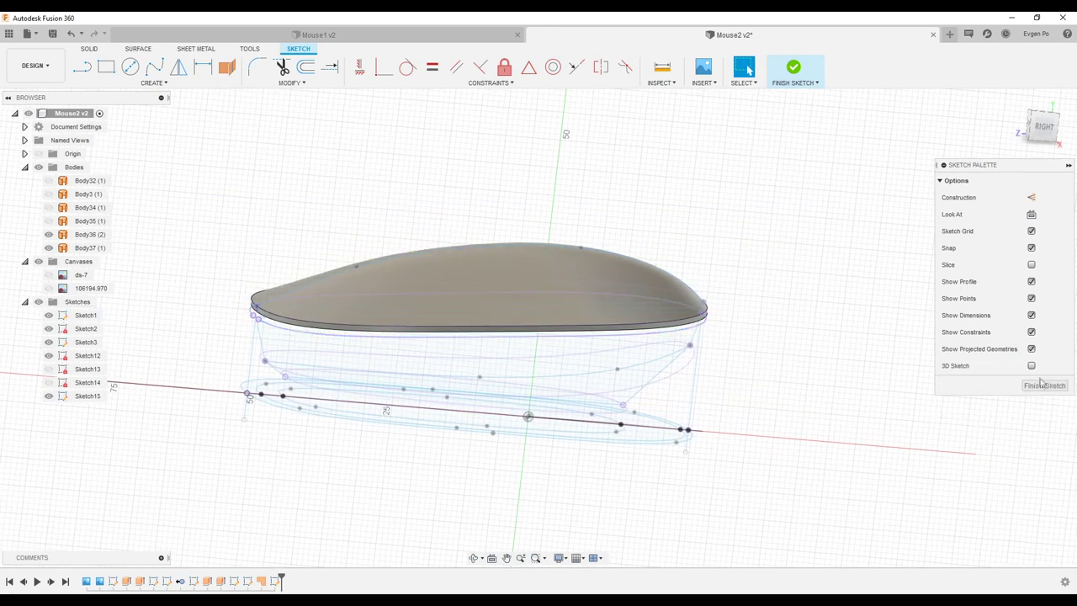
left_click(1041, 385)
mouse_move(364, 324)
middle_mouse_down("shift")
mouse_move(467, 348)
mouse_move(1013, 360)
mouse_move(831, 292)
mouse_move(784, 429)
mouse_move(412, 322)
mouse_move(280, 339)
middle_mouse_up("shift")
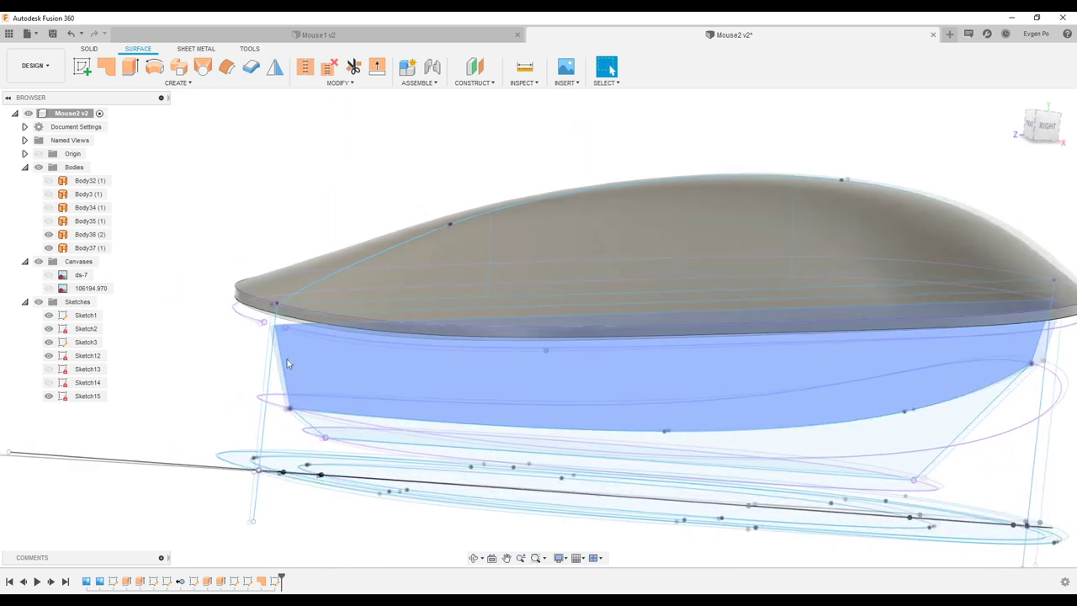
left_click(280, 339)
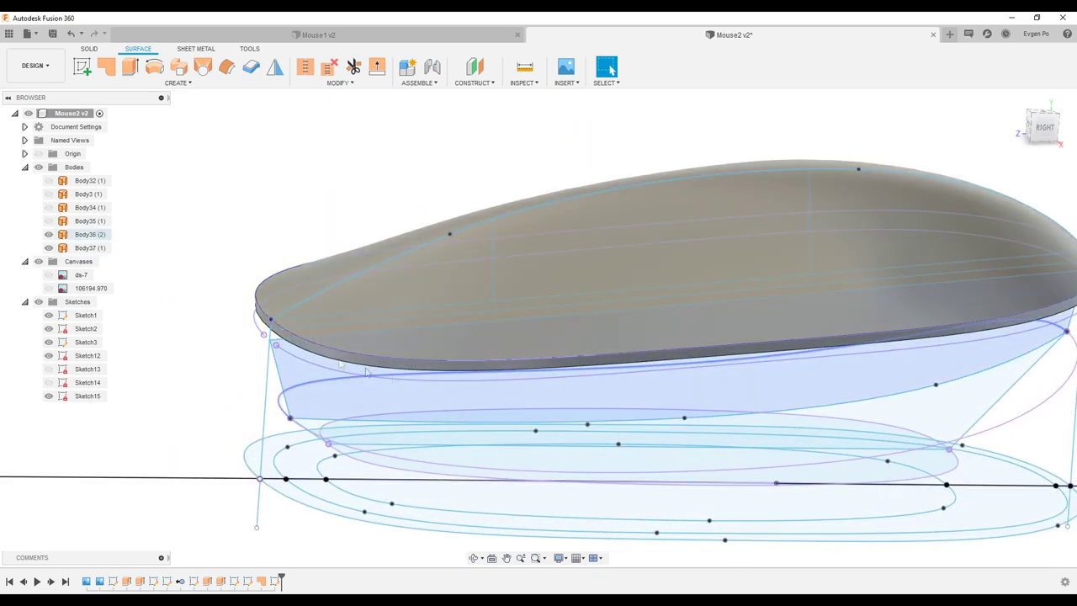
scroll(264, 335, "up", 2)
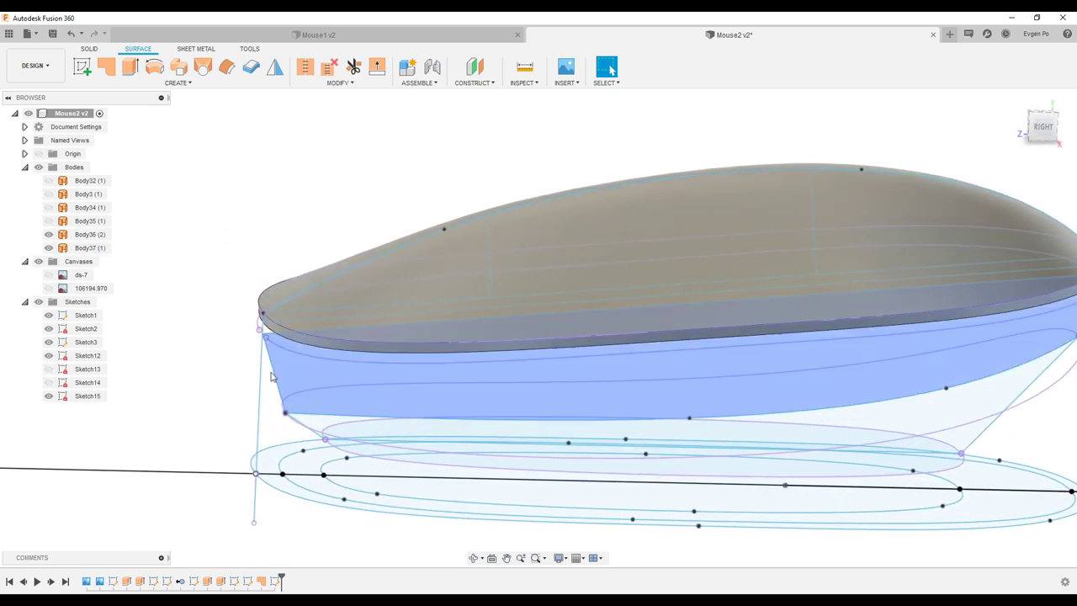
scroll(263, 335, "up", 2)
middle_click_drag(263, 334, 286, 341, "shift")
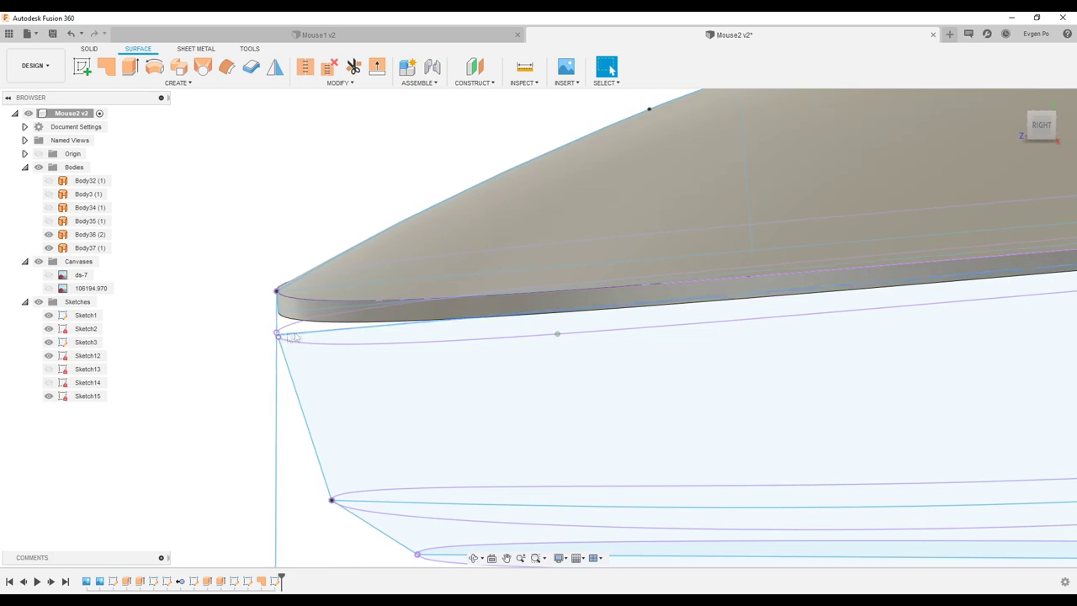
middle_click_drag(281, 337, 329, 486, "shift")
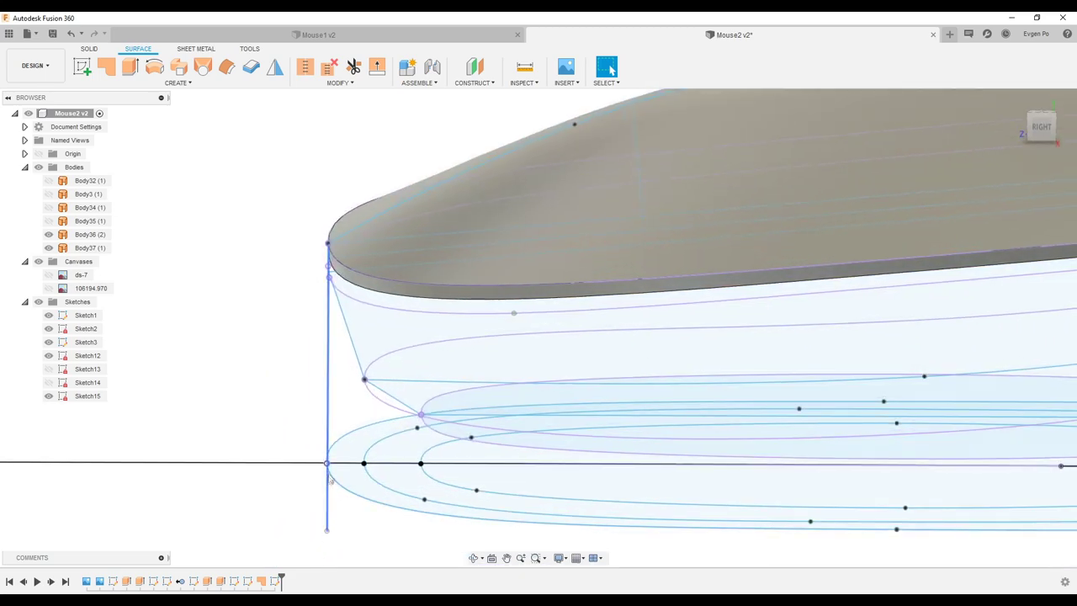
scroll(330, 486, "up", 2)
scroll(330, 479, "up", 2)
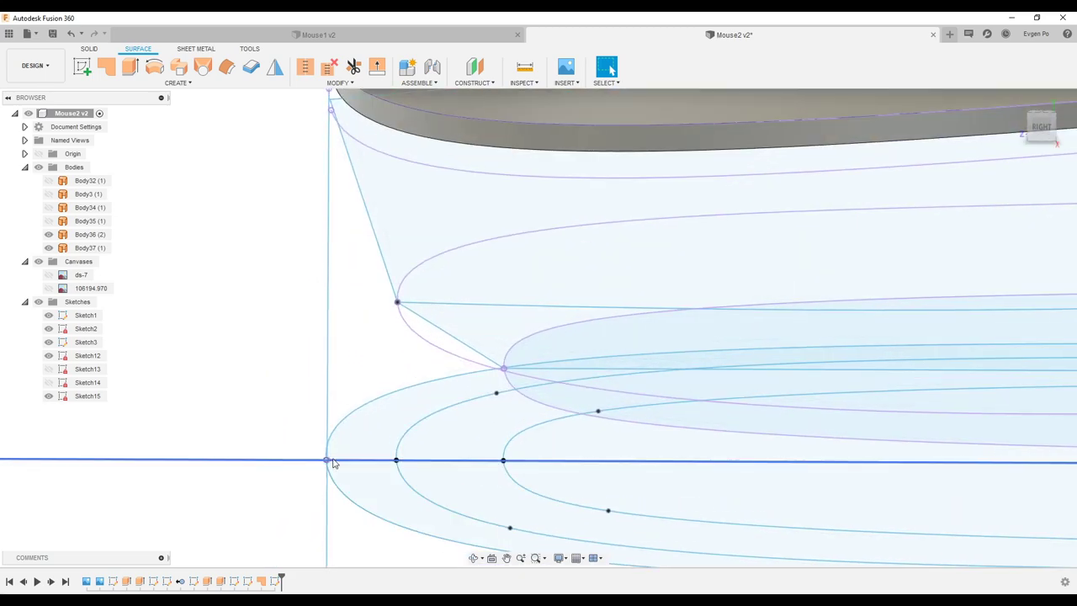
scroll(333, 463, "up", 2)
scroll(330, 464, "down", 2)
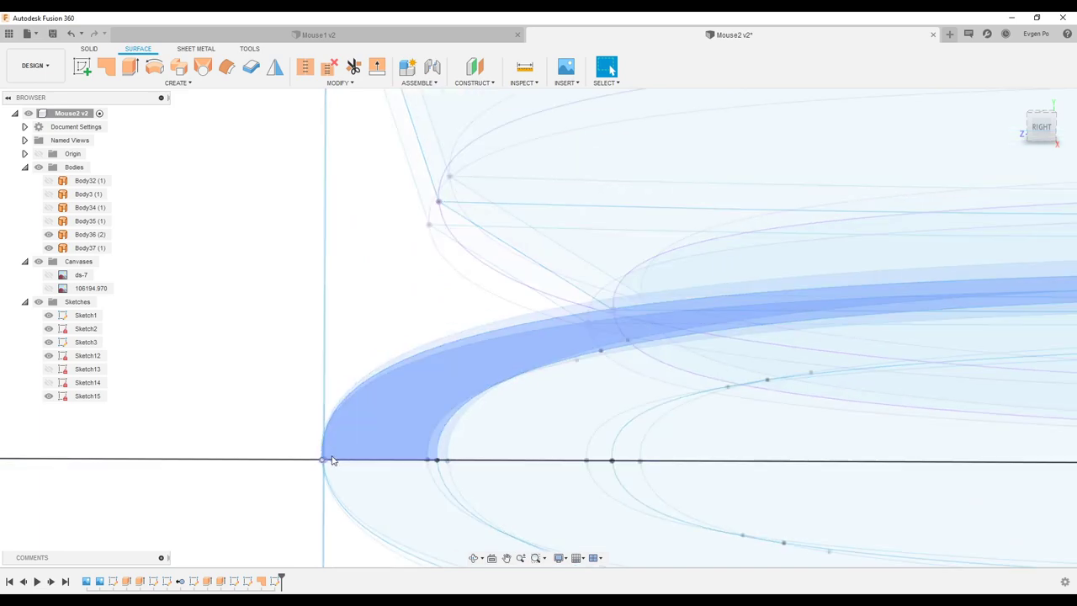
scroll(330, 463, "down", 2)
scroll(329, 461, "down", 1)
middle_click_drag(333, 459, 143, 93, "shift")
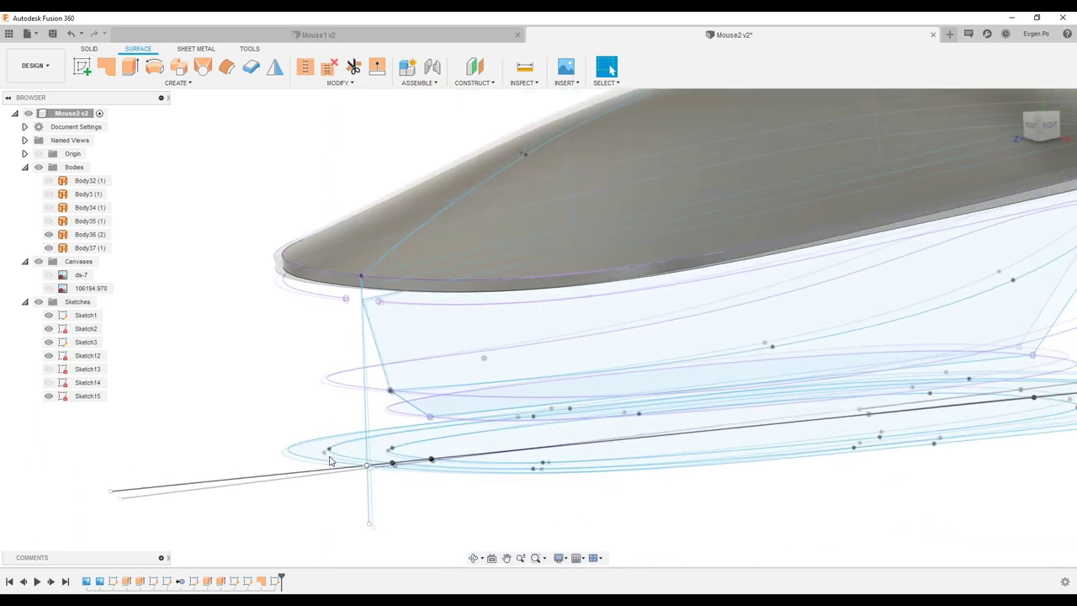
Create Sketch16 as a 3D sketch on the ellipse face with a short line at the front tip.
left_click(82, 67)
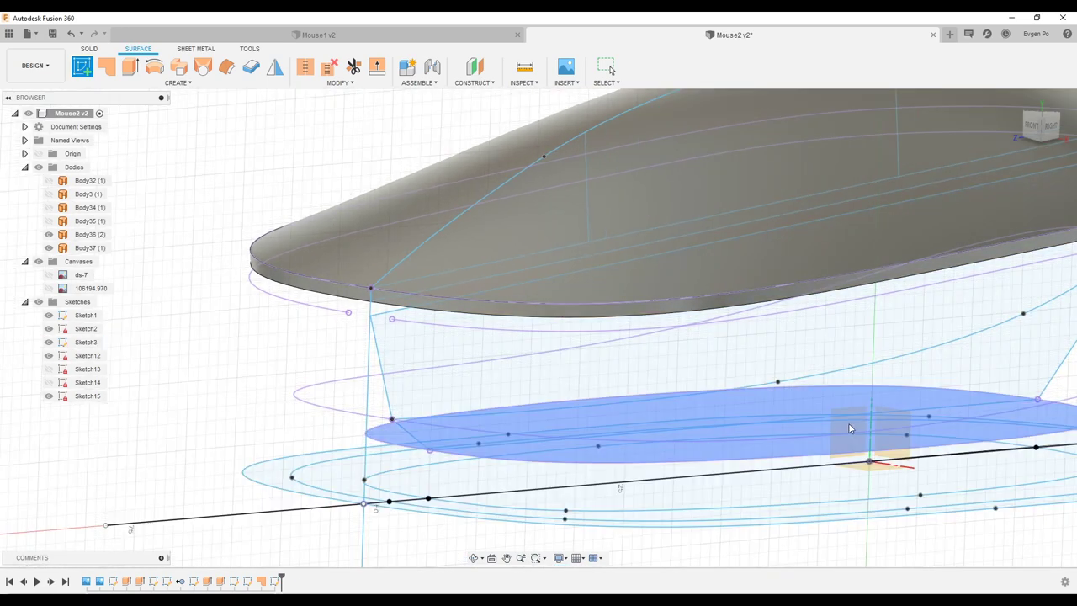
left_click(849, 428)
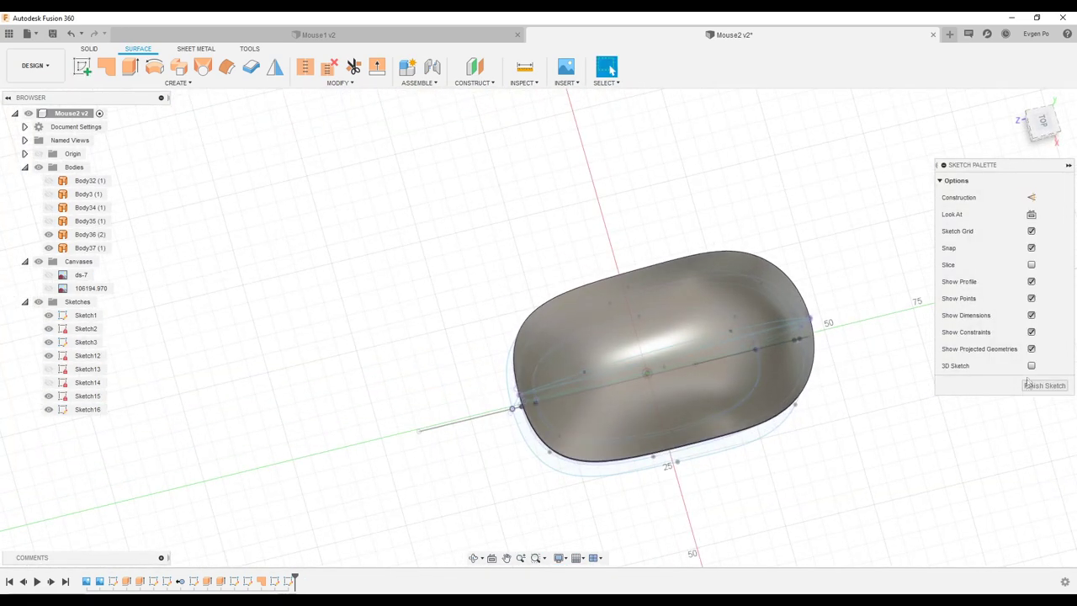
left_click(1031, 366)
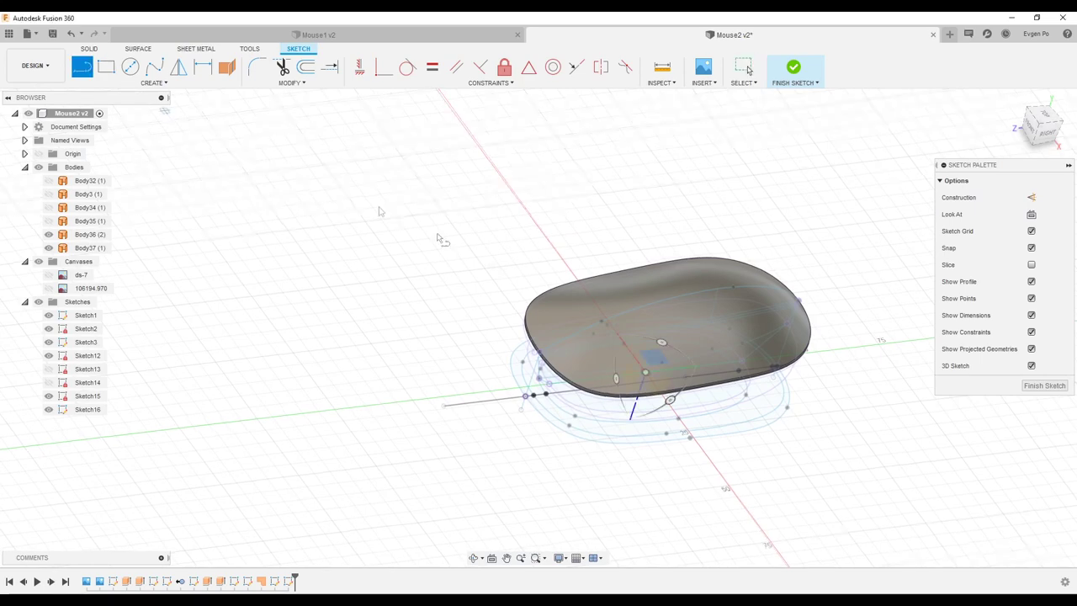
scroll(538, 356, "up", 5)
scroll(504, 341, "up", 3)
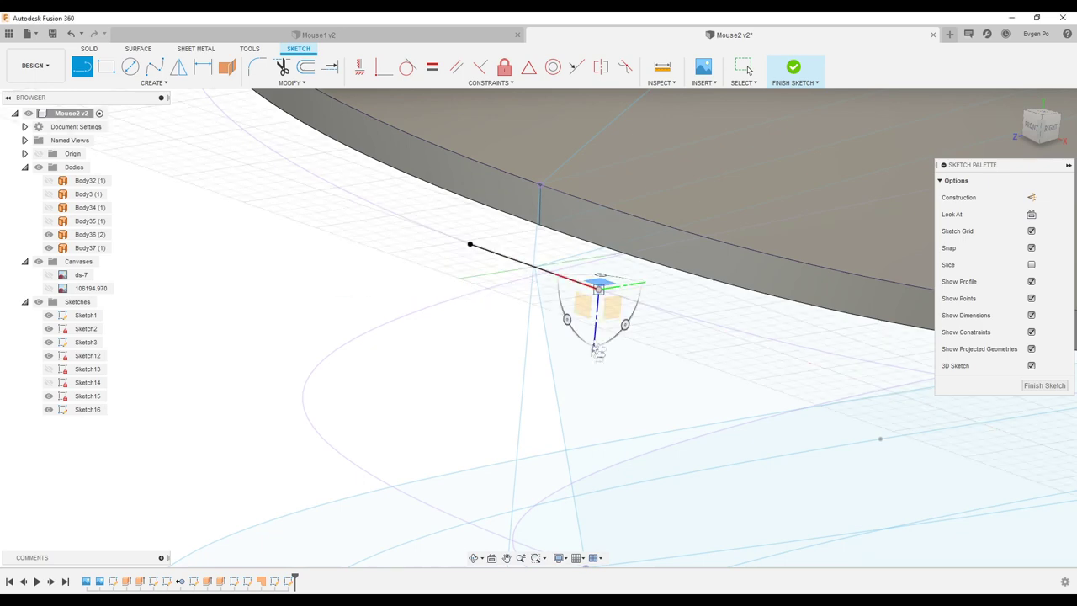
left_click(1040, 387)
mouse_move(681, 362)
middle_mouse_down("shift")
mouse_move(524, 341)
mouse_move(479, 322)
mouse_move(507, 344)
mouse_move(403, 334)
mouse_move(545, 320)
mouse_move(428, 334)
mouse_move(211, 93)
middle_mouse_up("shift")
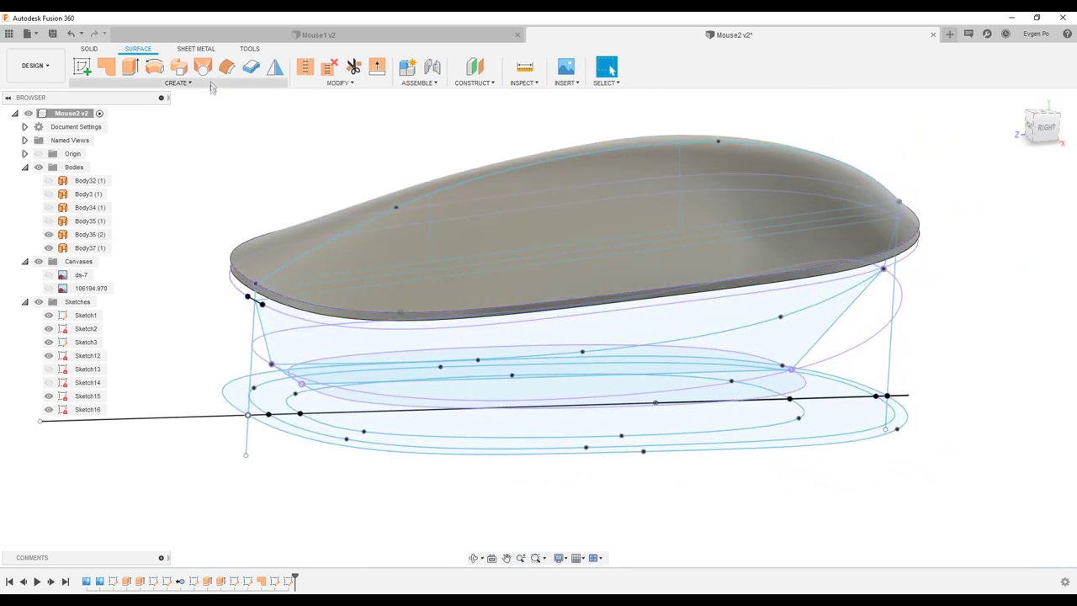
left_click(202, 69)
mouse_move(210, 169)
middle_mouse_down("shift")
mouse_move(227, 239)
mouse_move(438, 322)
mouse_move(839, 256)
mouse_move(847, 318)
middle_mouse_up("shift")
left_click(839, 256)
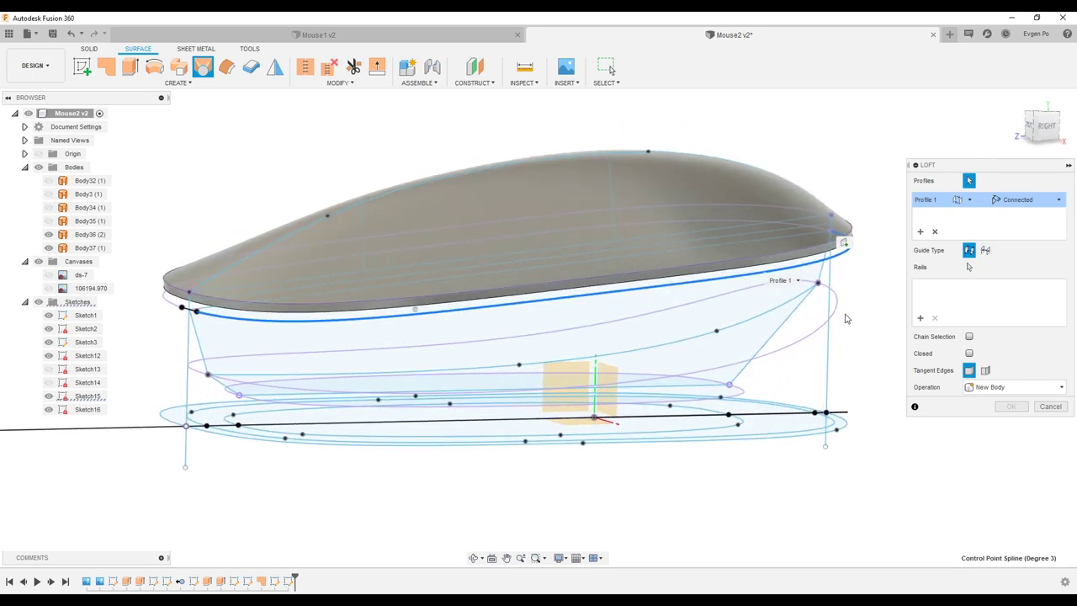
middle_click_drag(877, 269, 796, 255, "shift")
scroll(796, 255, "up", 5)
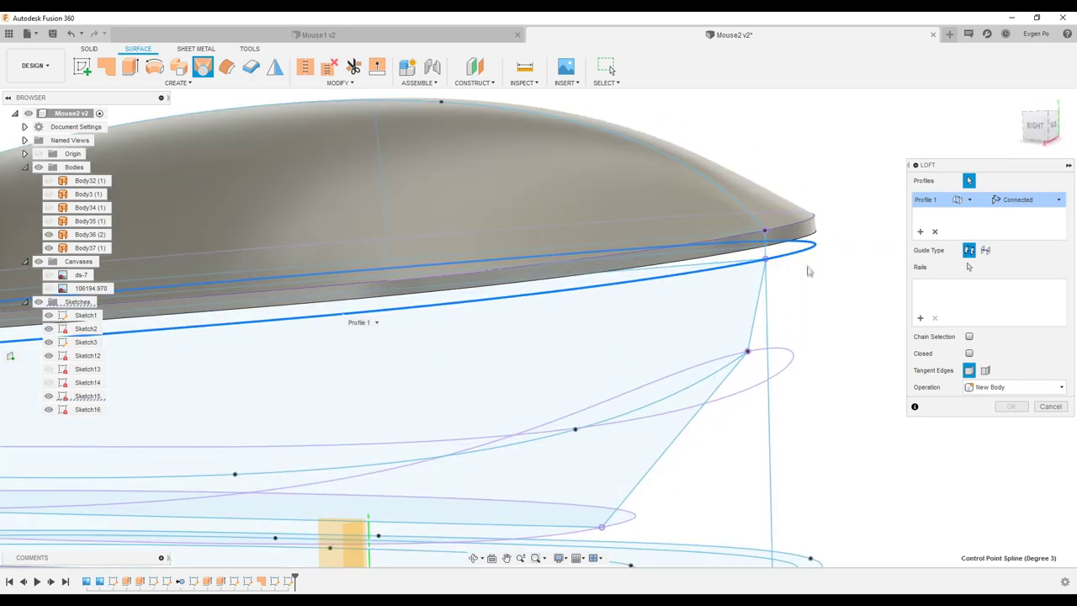
scroll(808, 271, "down", 3)
scroll(771, 294, "down", 2)
middle_click_drag(772, 294, 373, 372, "shift")
scroll(547, 334, "up", 4)
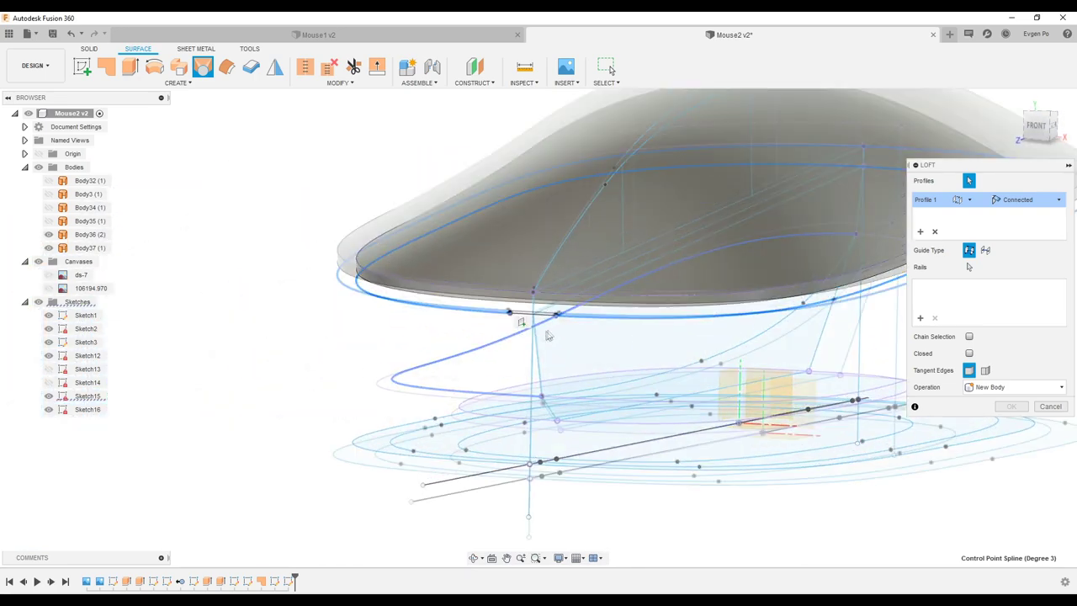
middle_click_drag(546, 335, 569, 308, "shift")
middle_click_drag(492, 360, 918, 240, "shift")
middle_click_drag(874, 278, 712, 413, "shift")
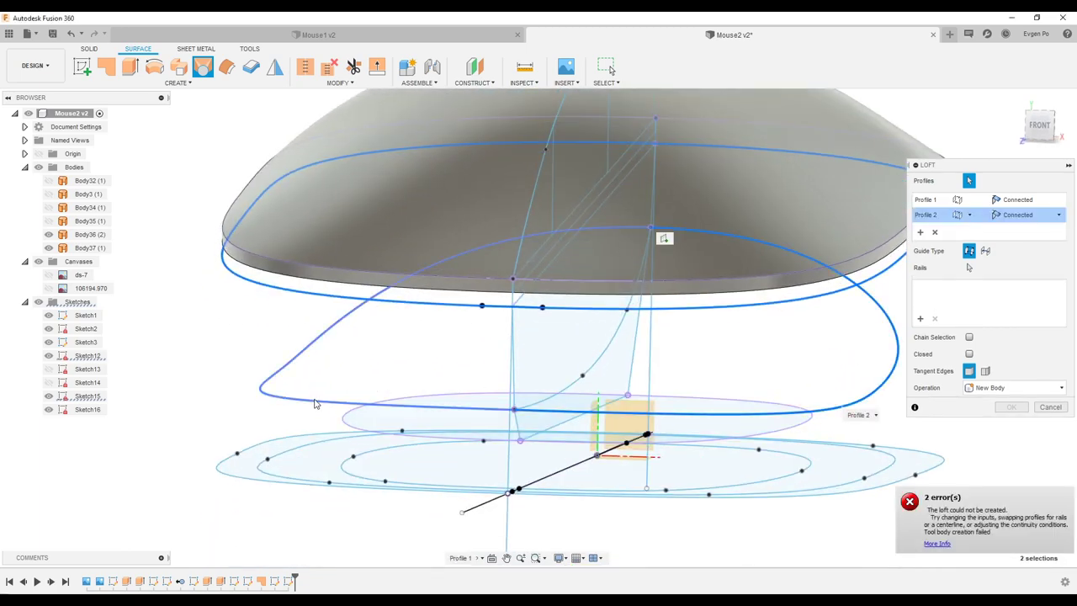
mouse_move(314, 402)
middle_mouse_down("shift")
mouse_move(330, 401)
mouse_move(310, 355)
middle_mouse_up("shift")
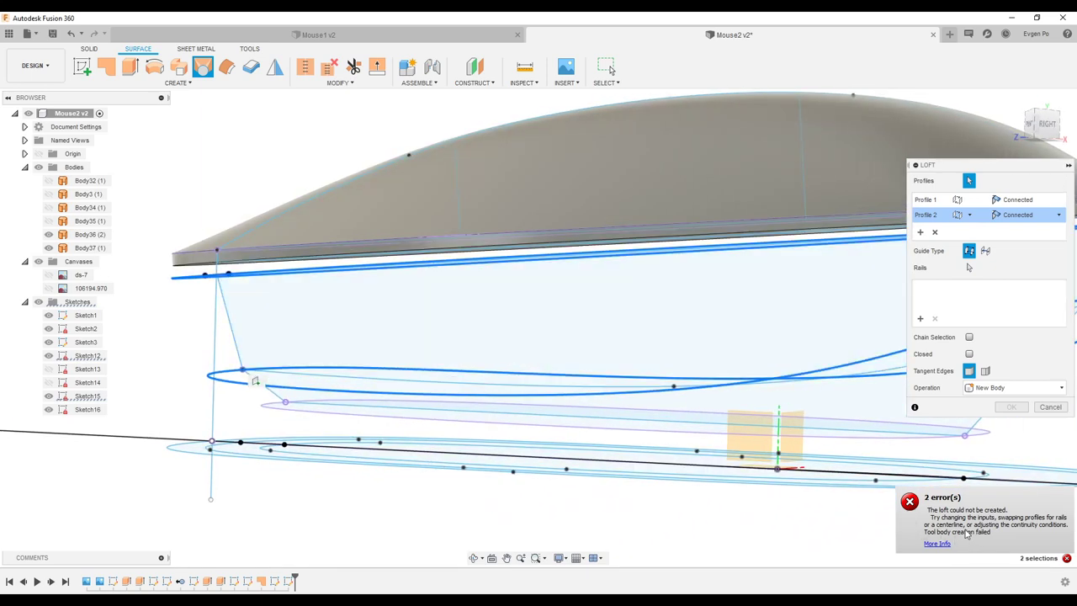
left_click(1050, 407)
scroll(539, 336, "down", 3)
middle_click_drag(290, 155, 277, 144, "shift")
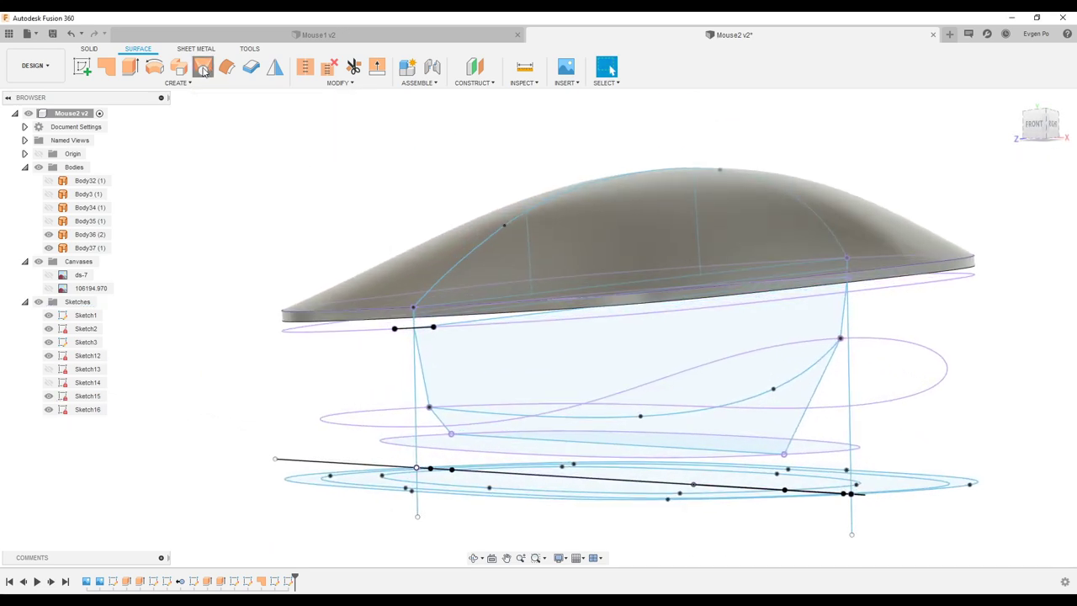
Loft from the top shell's lower edge to the lower curve as the second profile.
left_click(203, 70)
middle_click_drag(492, 330, 827, 311, "shift")
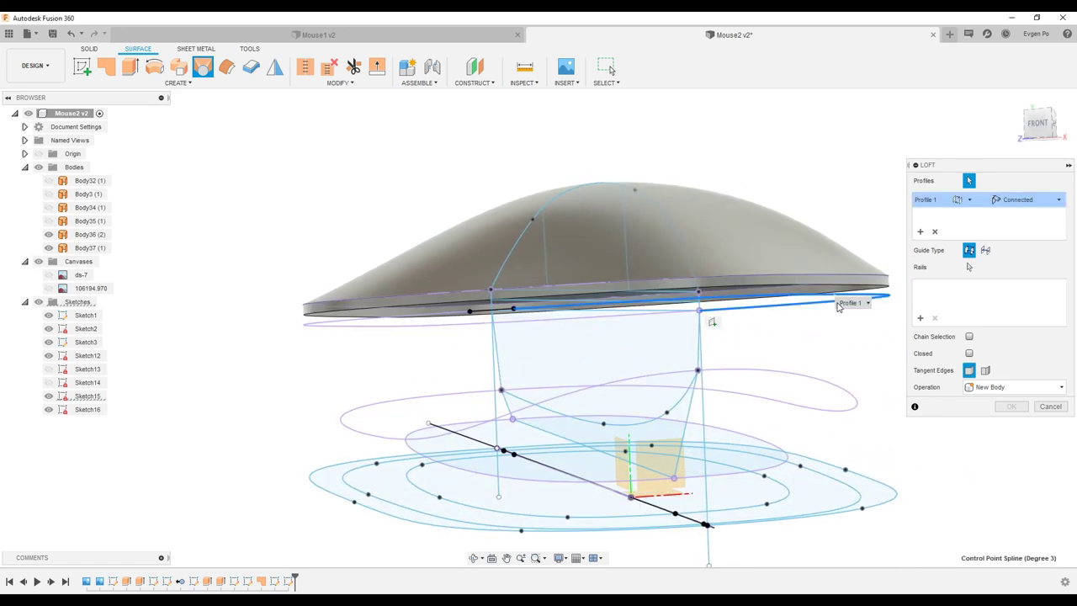
middle_click_drag(838, 307, 845, 304, "shift")
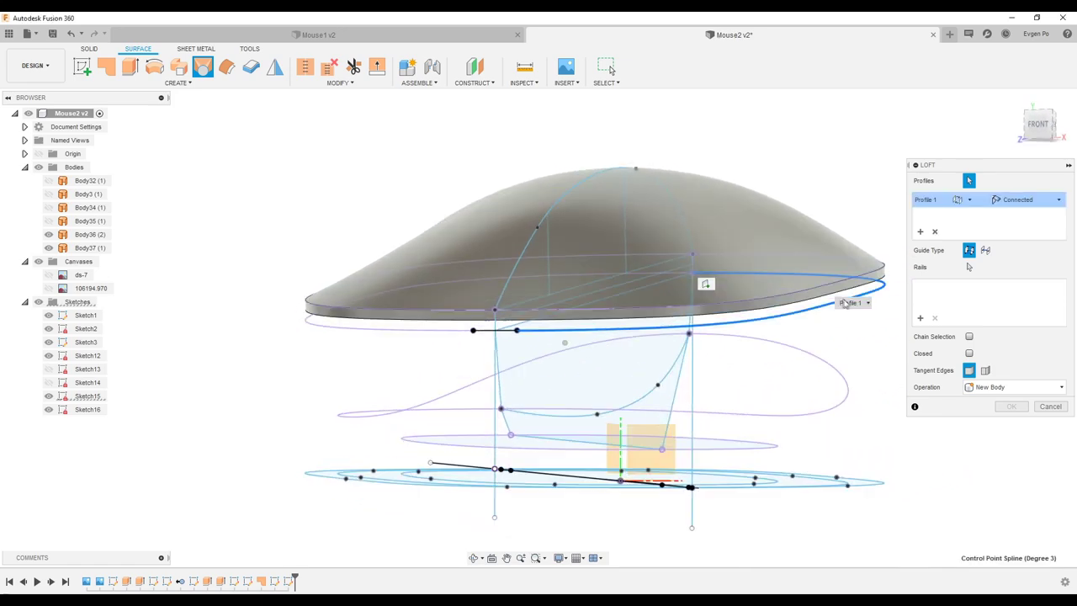
left_click(838, 410)
middle_click_drag(836, 410, 452, 443, "shift")
scroll(487, 451, "up", 3)
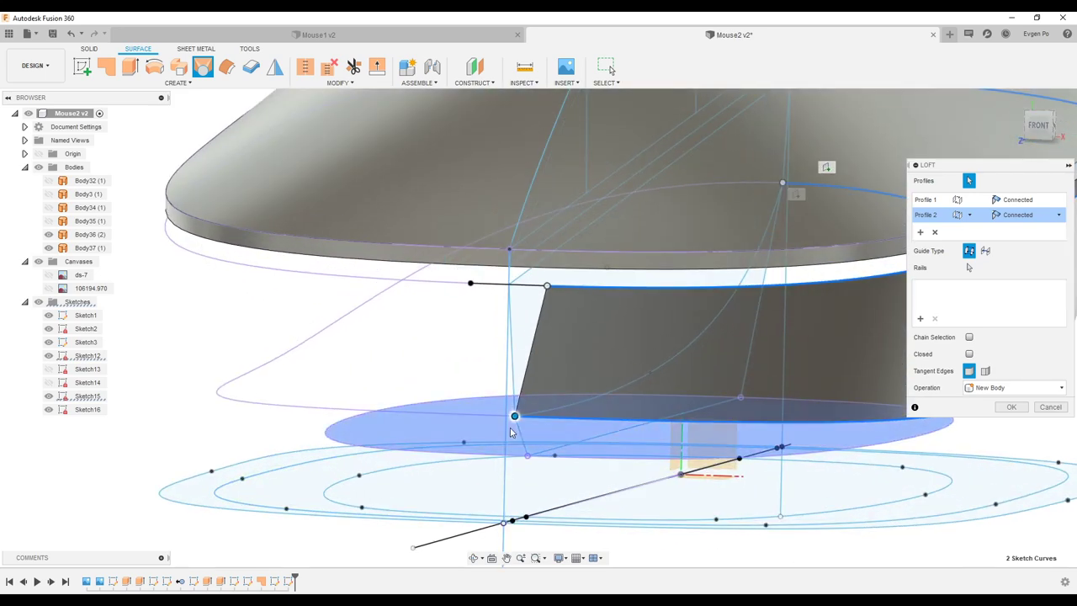
scroll(486, 451, "up", 2)
Check the loft preview at the front gap and confirm it, creating Body38.
mouse_move(528, 239)
middle_mouse_down("shift")
mouse_move(500, 276)
mouse_move(508, 261)
mouse_move(559, 284)
mouse_move(535, 285)
mouse_move(707, 338)
mouse_move(677, 358)
mouse_move(806, 365)
middle_mouse_up("shift")
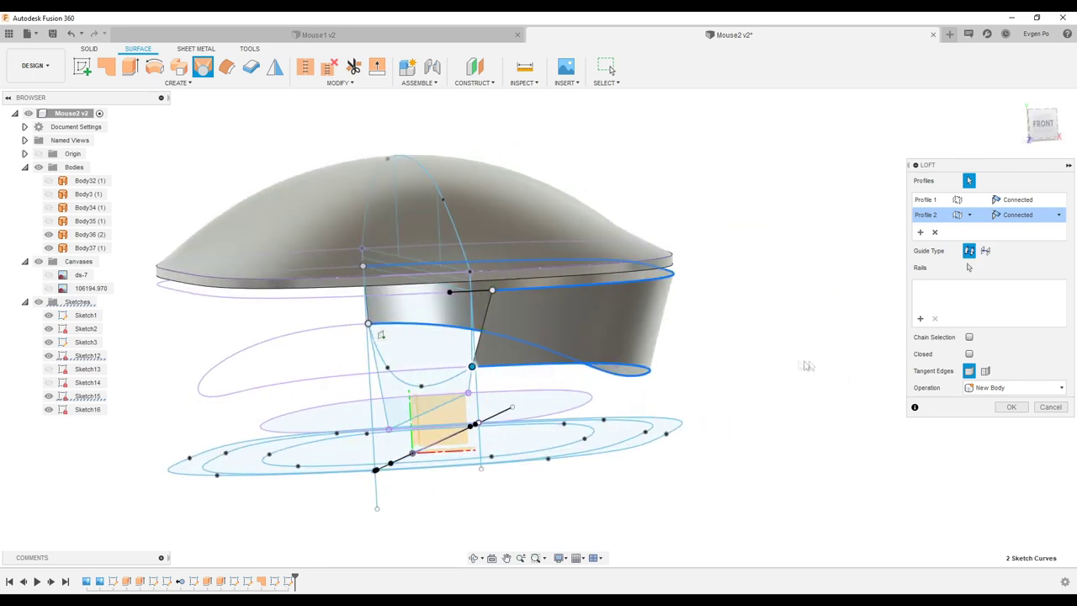
scroll(472, 305, "up", 3)
scroll(454, 301, "up", 2)
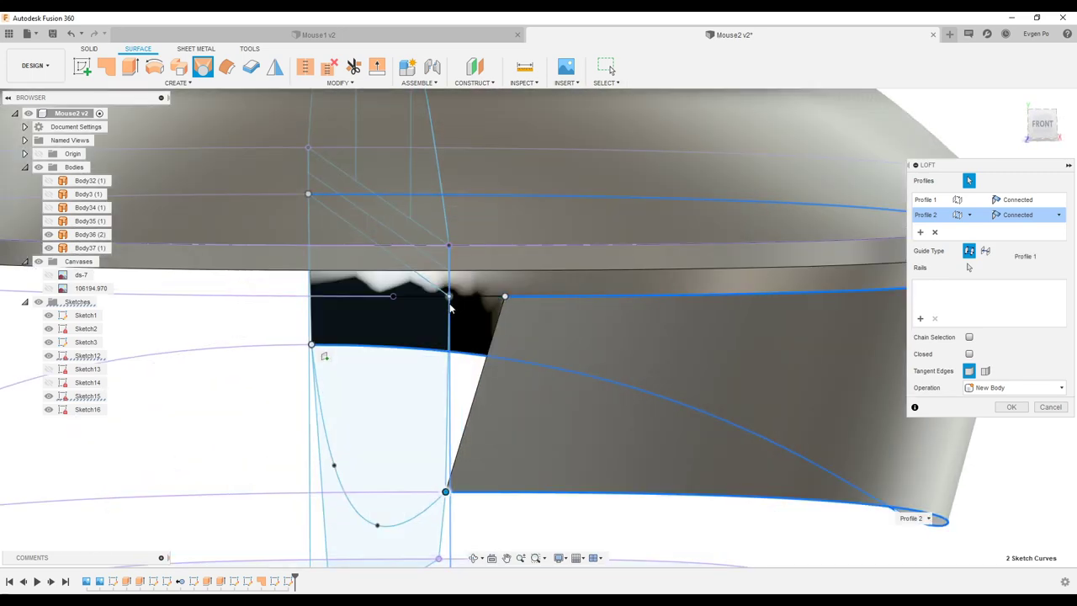
middle_click_drag(454, 297, 449, 300, "shift")
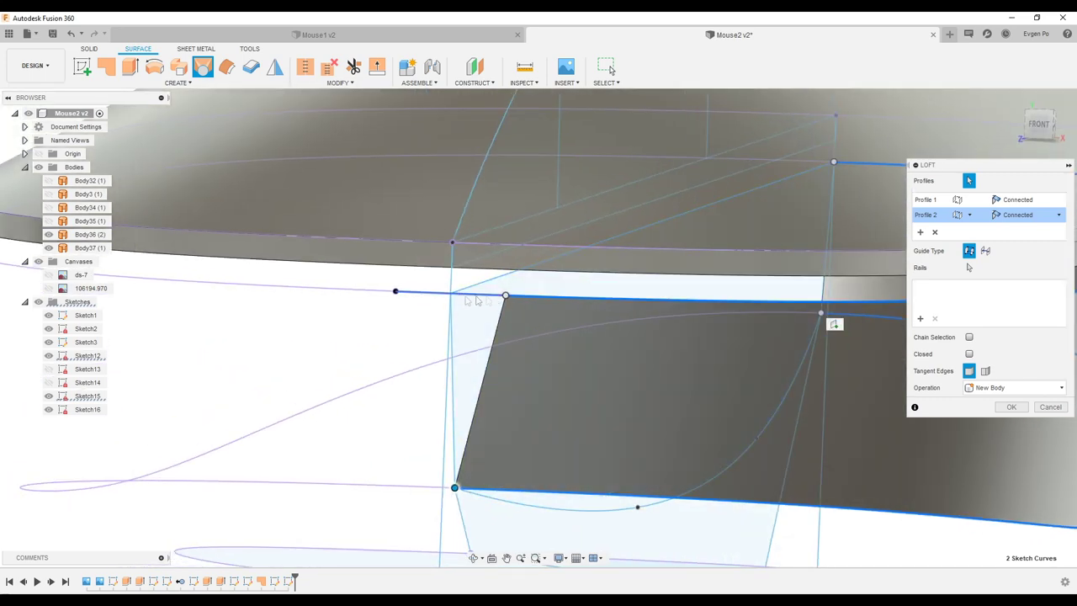
mouse_move(501, 333)
middle_mouse_down("shift")
mouse_move(533, 343)
mouse_move(504, 452)
mouse_move(519, 461)
middle_mouse_up("shift")
key("Return")
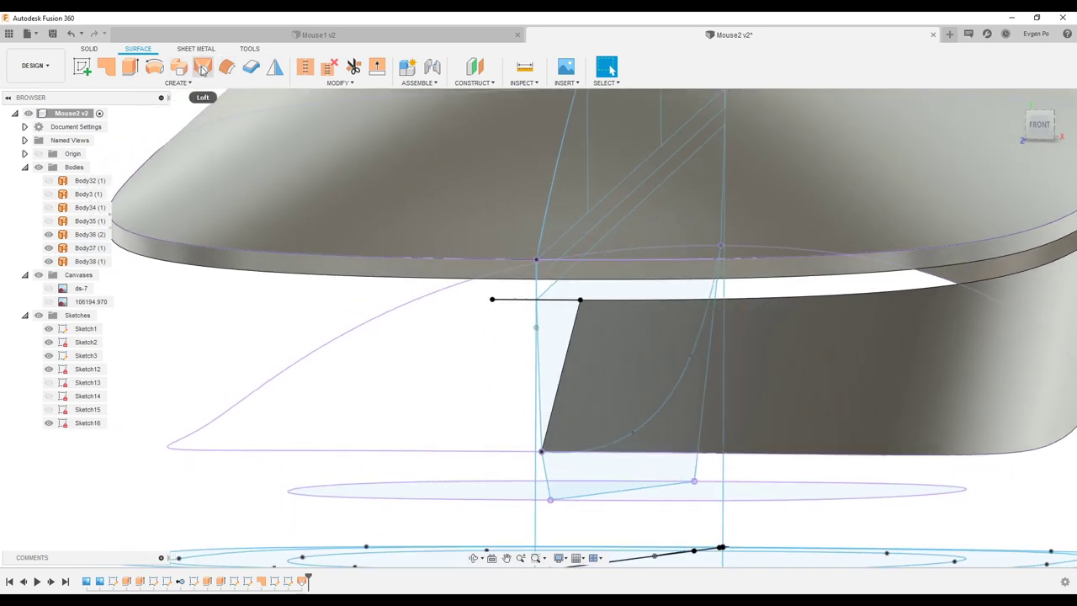
left_click(202, 67)
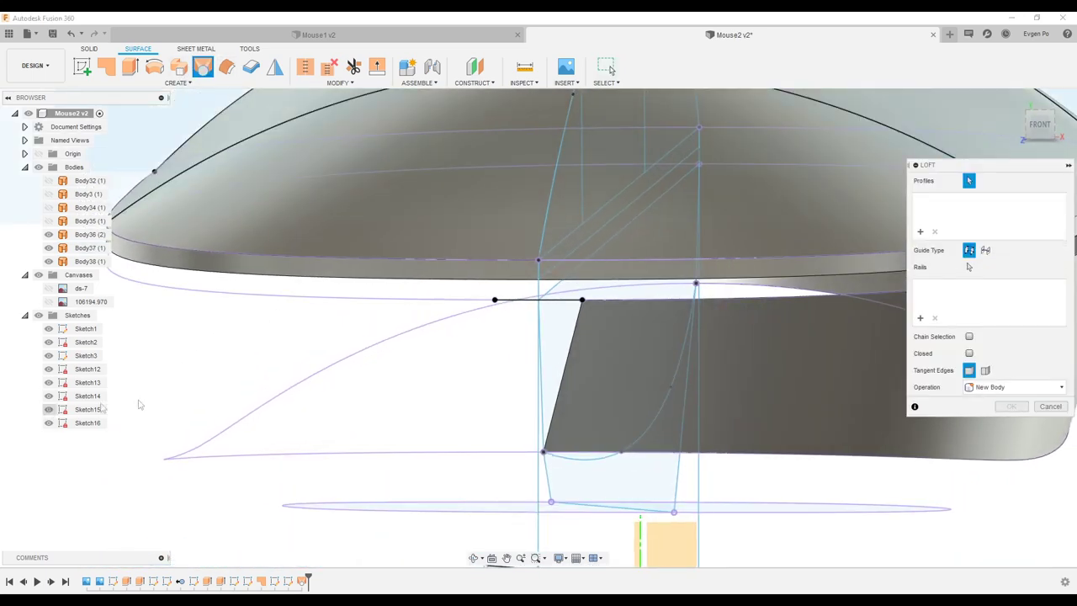
Loft Body39 to the second profile curve, completing the remaining side wall.
middle_click_drag(454, 303, 444, 311, "shift")
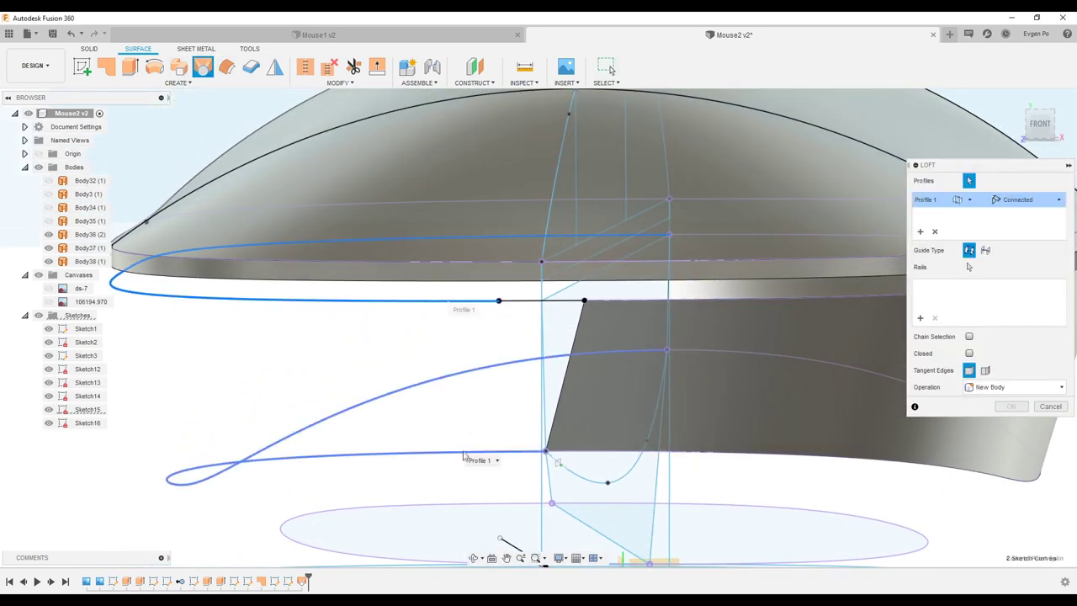
left_click(462, 455)
middle_click_drag(463, 455, 631, 364, "shift")
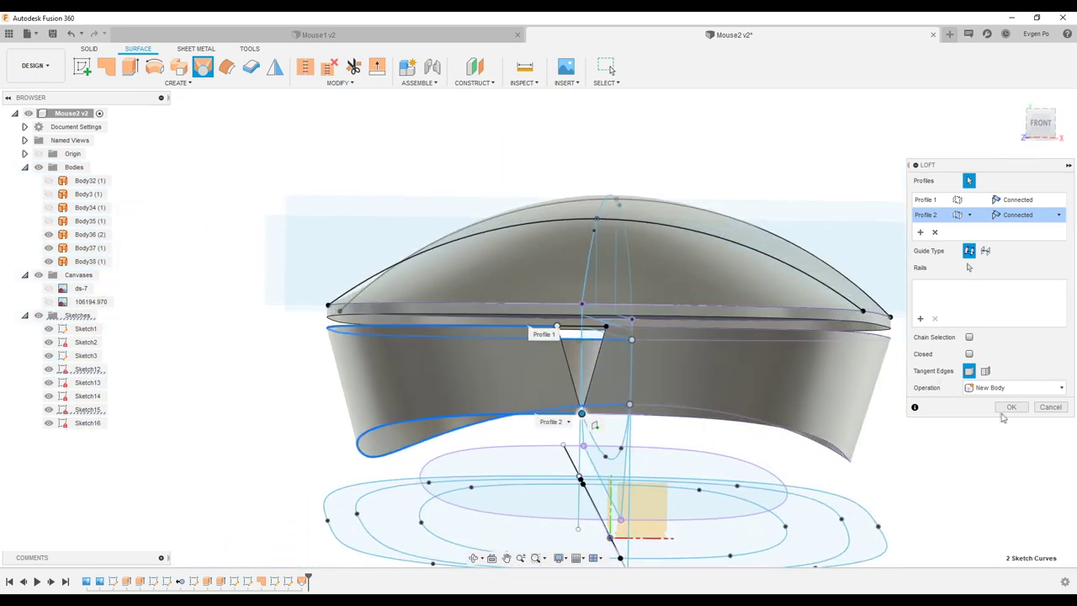
left_click(1009, 407)
Loft Body40 between the two notch lines, using the notch's top edge as a rail.
middle_click_drag(488, 353, 521, 335, "shift")
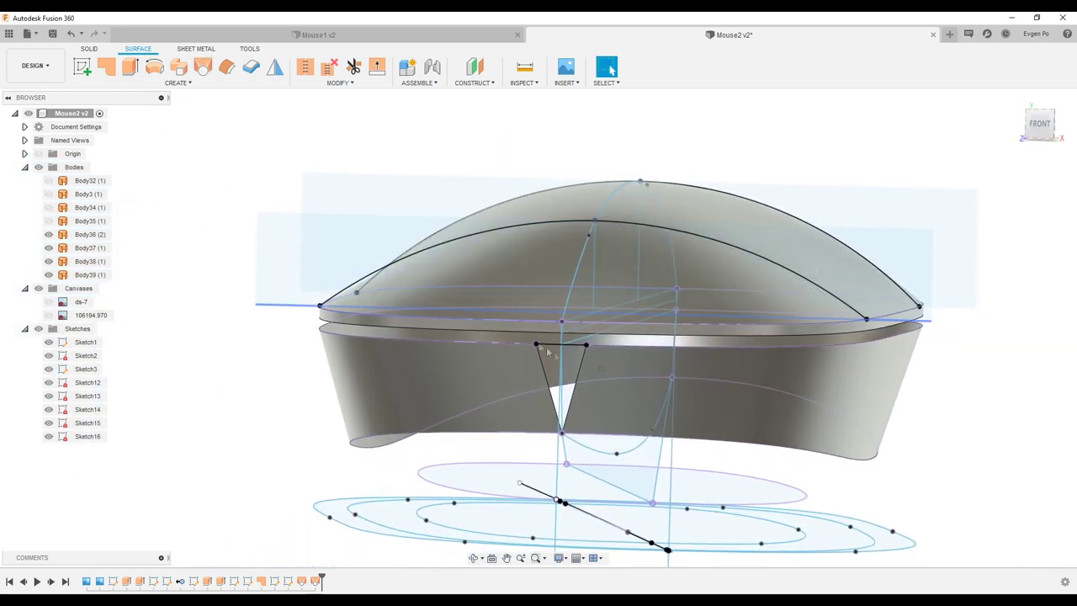
scroll(538, 340, "up", 5)
scroll(561, 348, "up", 3)
left_click(202, 66)
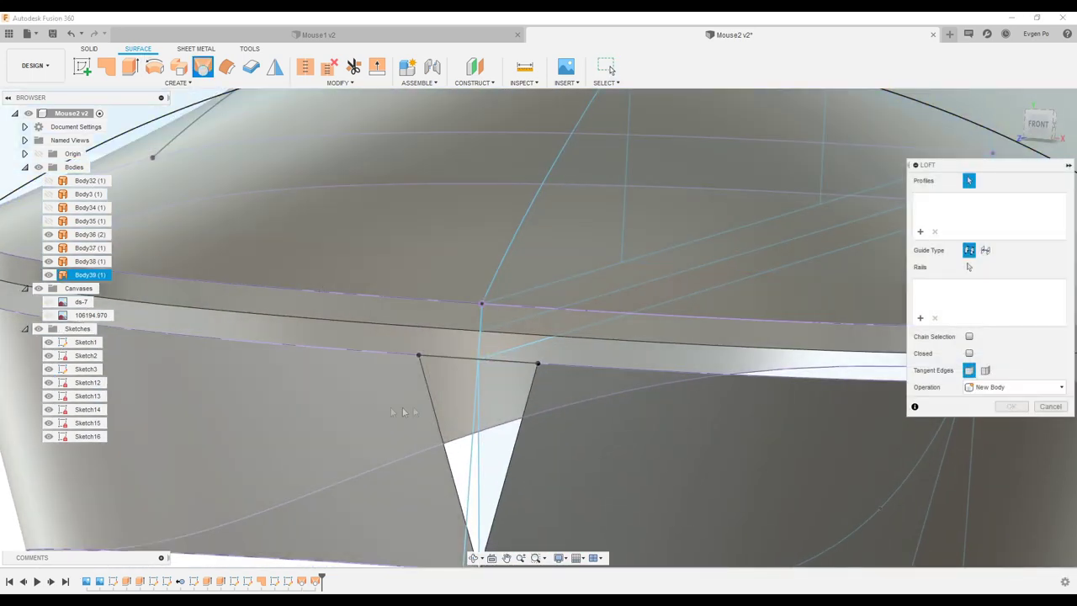
left_click(517, 429)
left_click(970, 268)
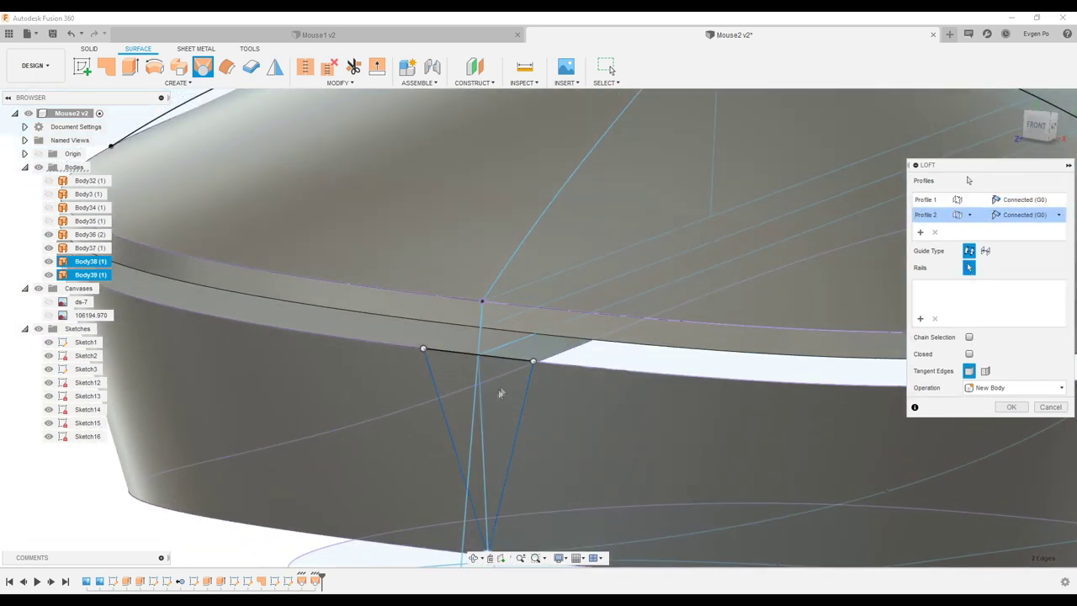
left_click(508, 363)
middle_click_drag(508, 363, 980, 358, "shift")
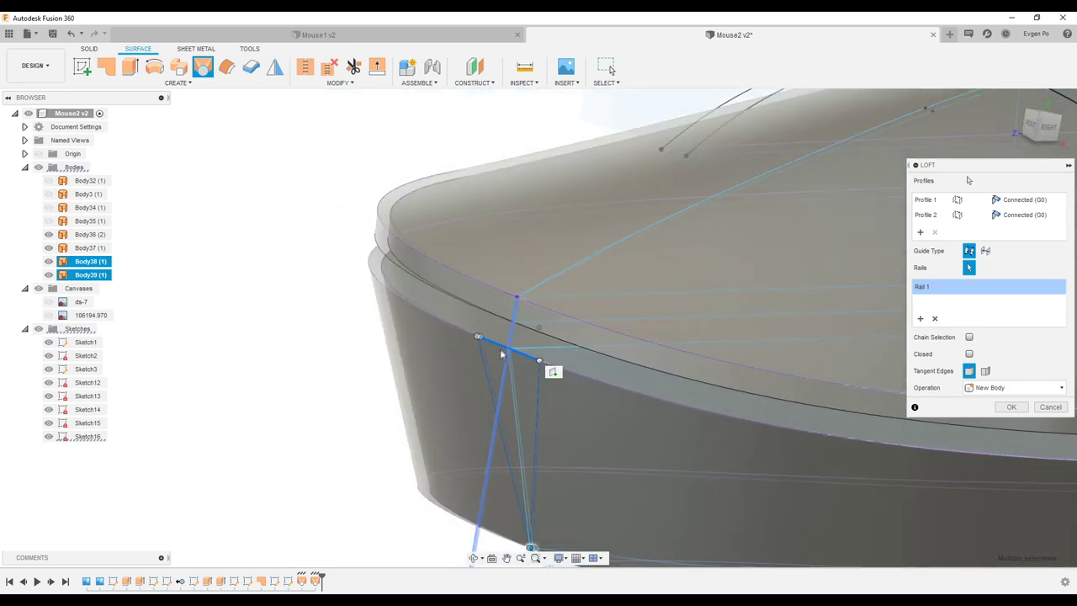
left_click(1010, 407)
middle_click_drag(778, 359, 502, 357, "shift")
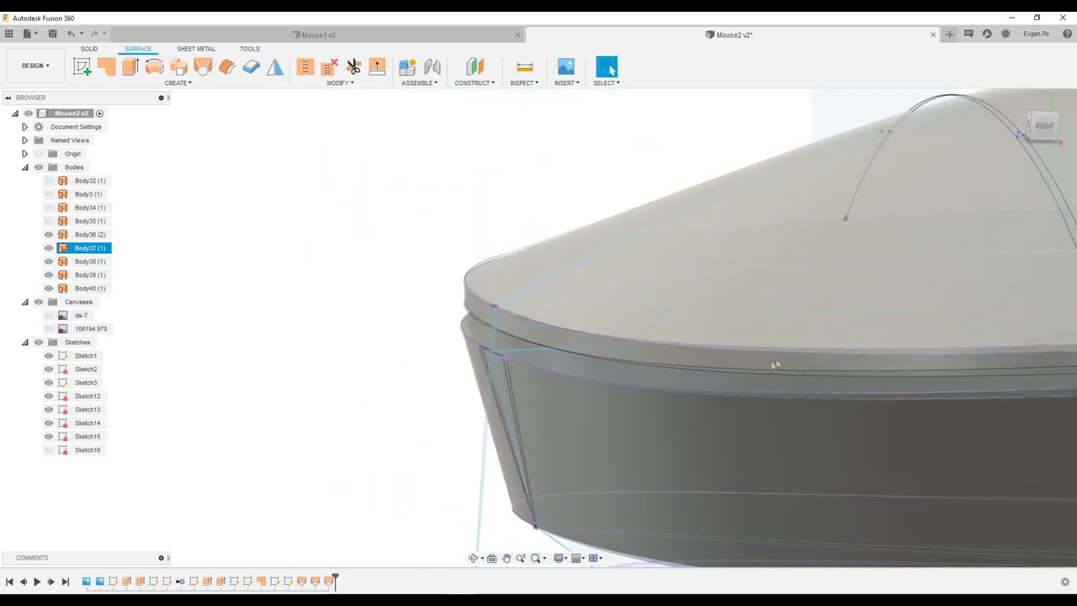
scroll(373, 389, "down", 5)
scroll(373, 386, "down", 3)
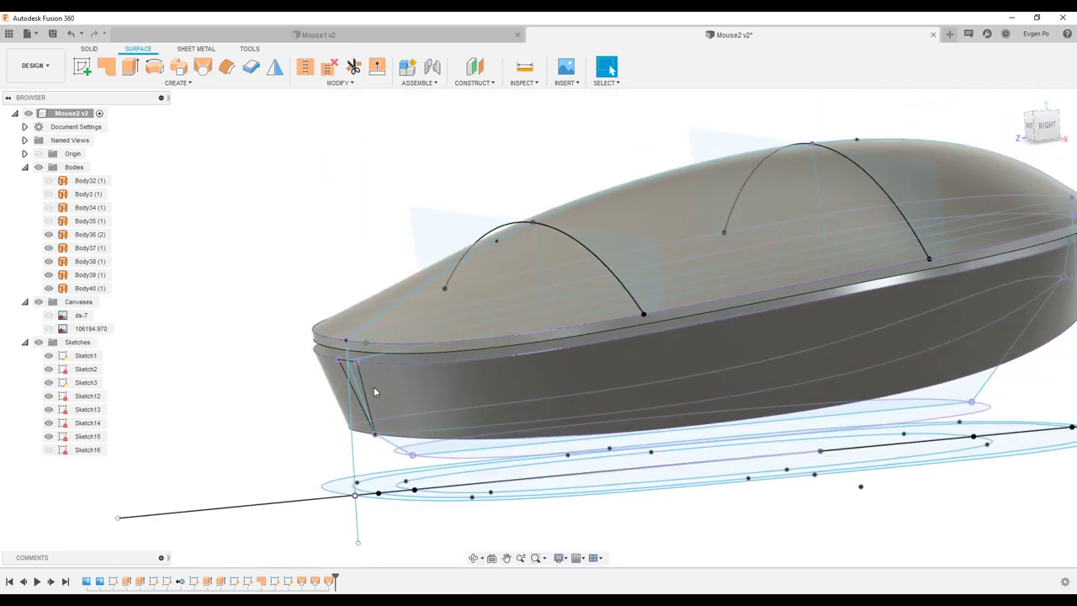
scroll(356, 336, "down", 3)
Try a loft from the body's bottom edge to a second profile, then cancel the failed result.
mouse_move(357, 336)
middle_mouse_down("shift")
mouse_move(543, 318)
mouse_move(504, 277)
middle_mouse_up("shift")
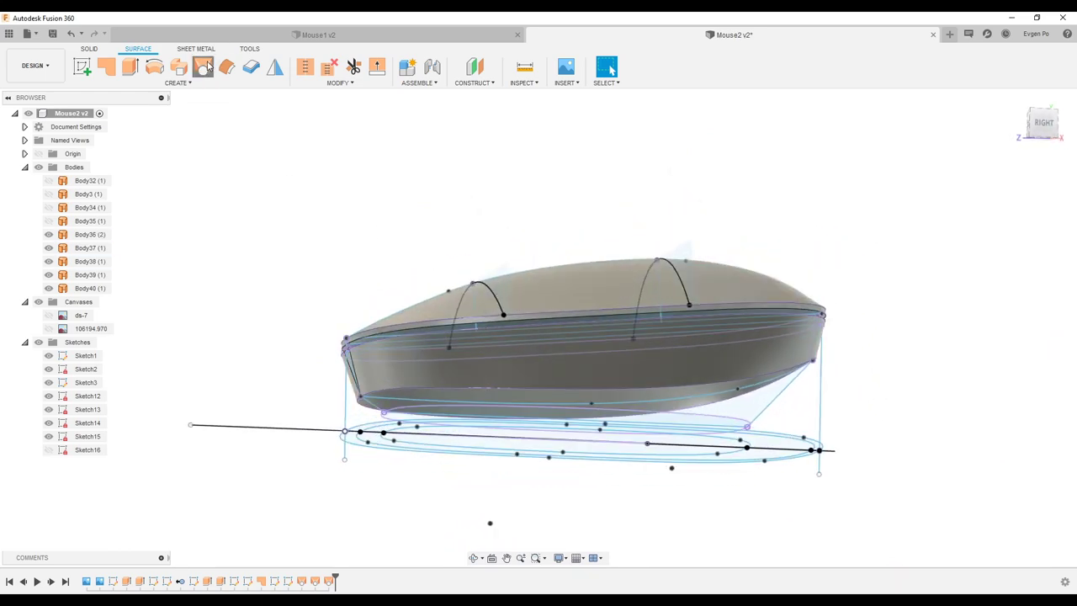
left_click(208, 67)
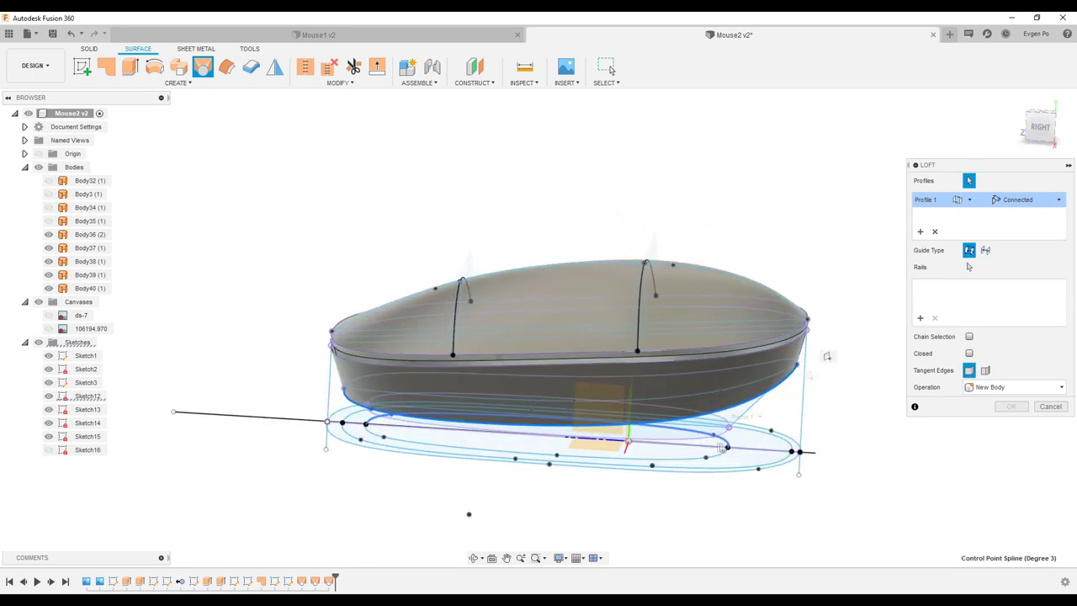
scroll(724, 446, "up", 3)
left_click(751, 429)
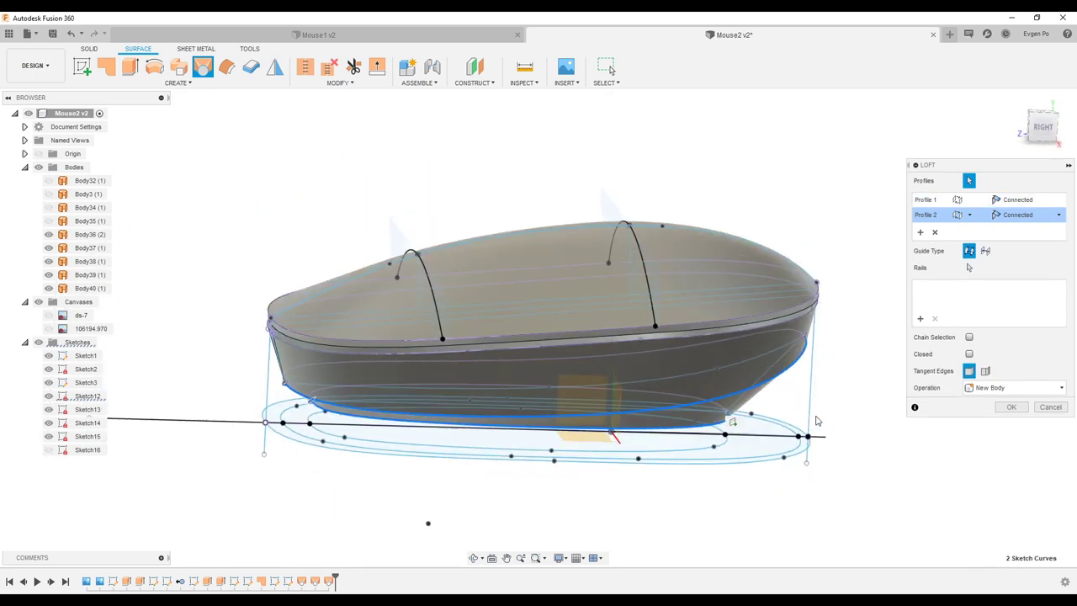
scroll(751, 429, "down", 3)
middle_click_drag(751, 429, 389, 425, "shift")
scroll(440, 379, "up", 3)
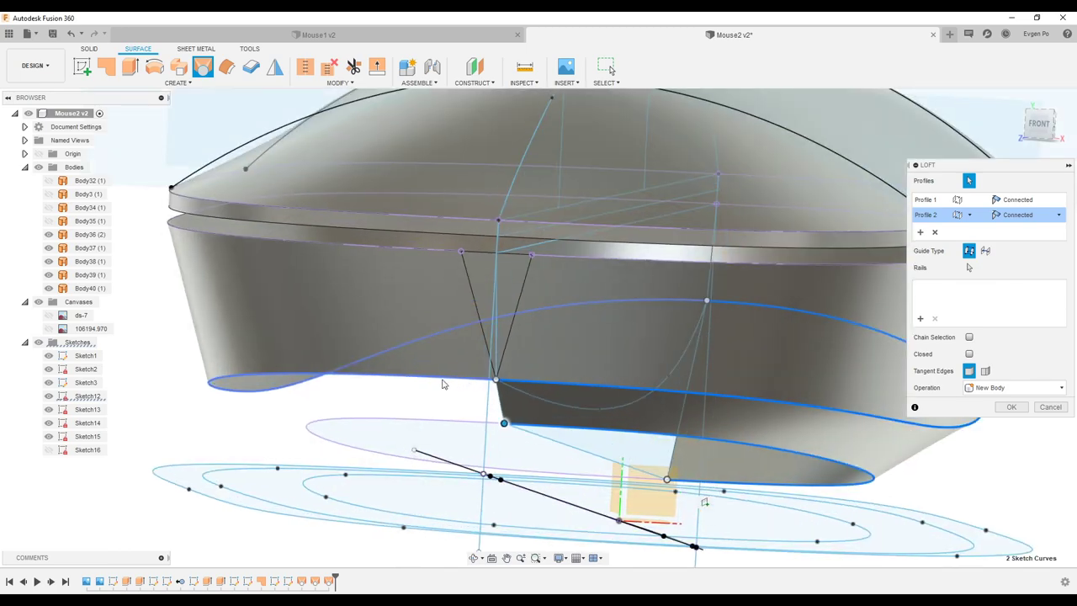
scroll(447, 384, "up", 2)
scroll(448, 387, "up", 2)
middle_click_drag(473, 396, 670, 353, "shift")
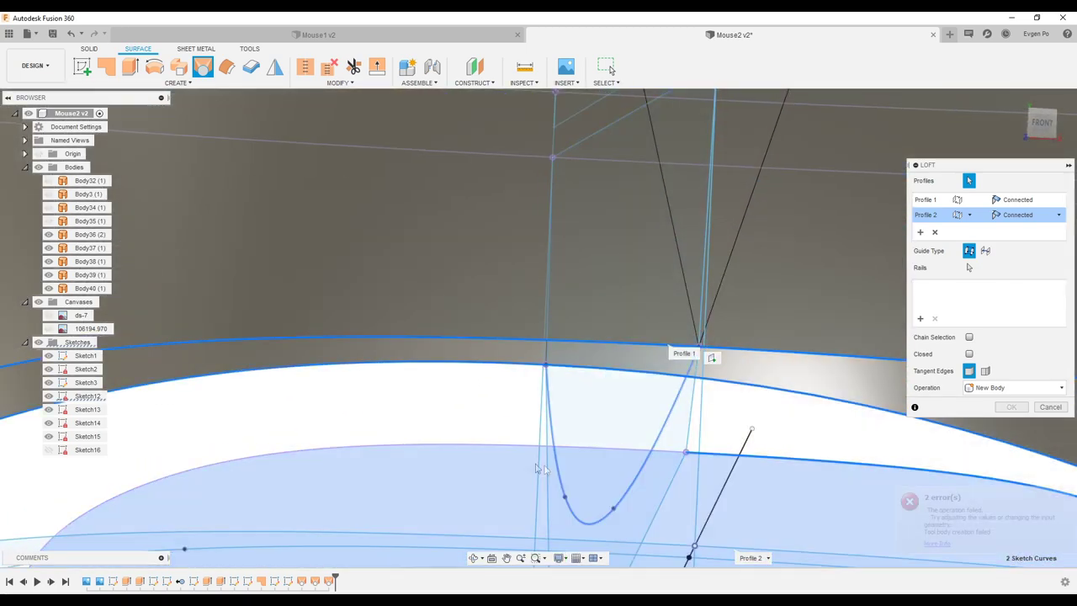
mouse_move(669, 351)
middle_mouse_down("shift")
mouse_move(562, 440)
mouse_move(536, 406)
mouse_move(589, 395)
middle_mouse_up("shift")
scroll(562, 440, "down", 3)
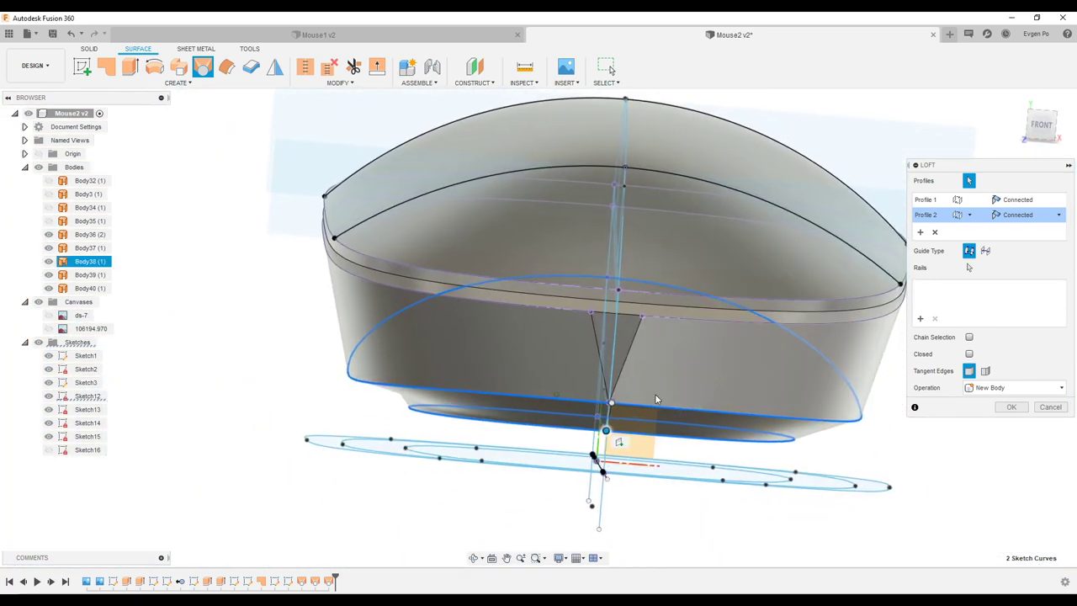
left_click(1050, 406)
middle_click_drag(639, 404, 606, 395, "shift")
Loft Body41 from the bottom edge down to the upper ellipse.
left_click(203, 67)
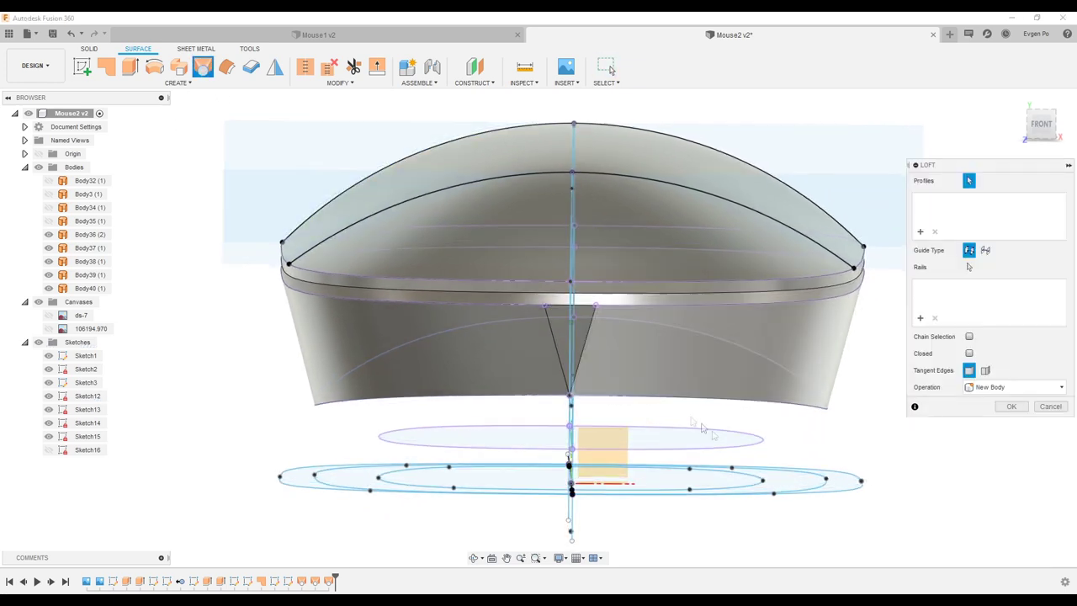
middle_click_drag(701, 427, 753, 404, "shift")
left_click(749, 436)
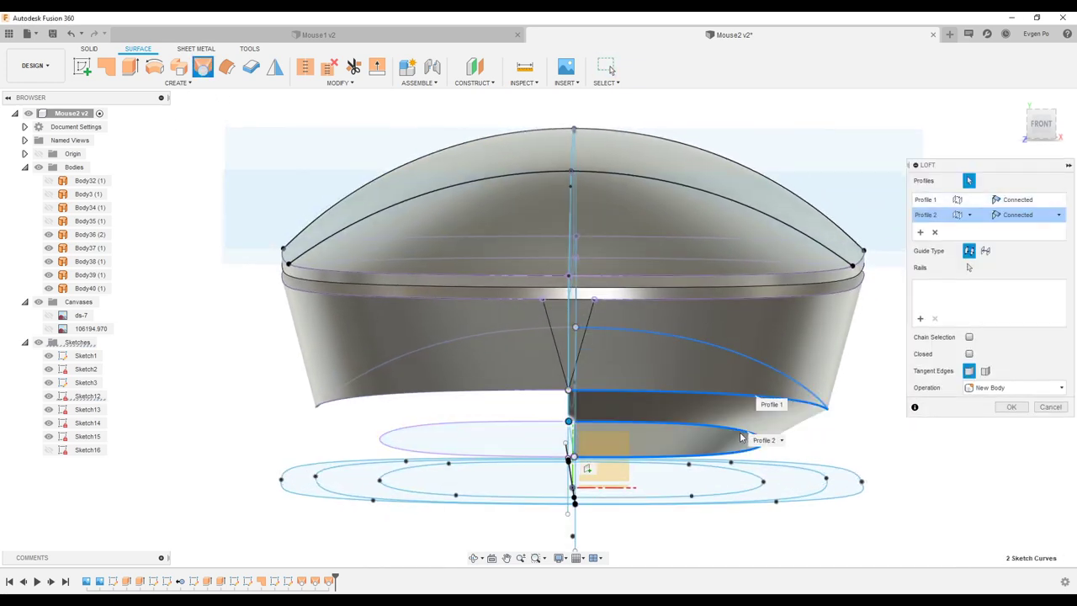
left_click(1010, 407)
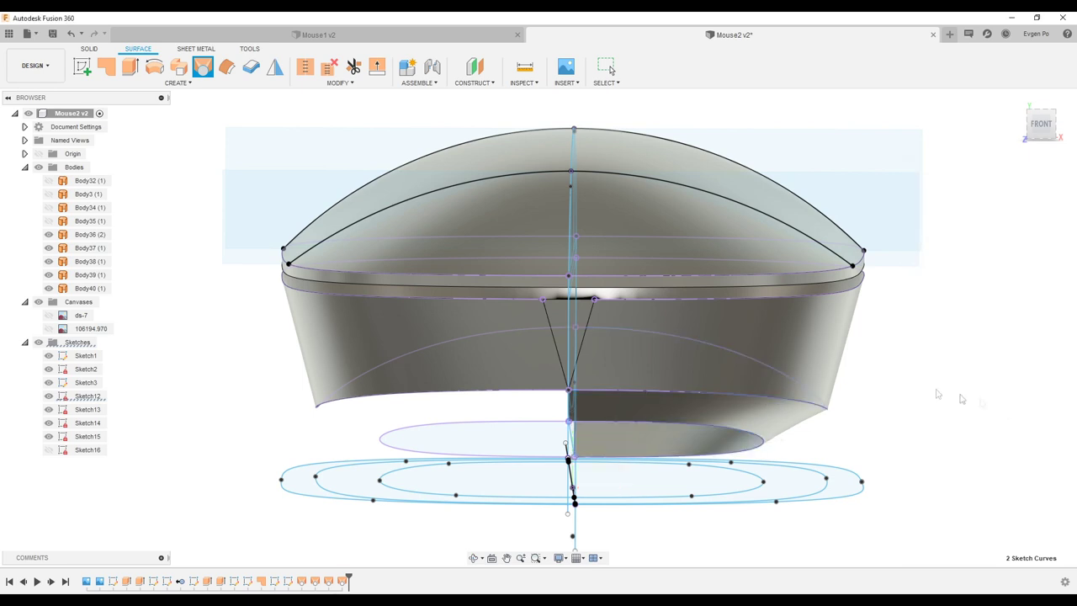
Loft Body42 down to the next ellipse and hide all sketch curves.
left_click(208, 66)
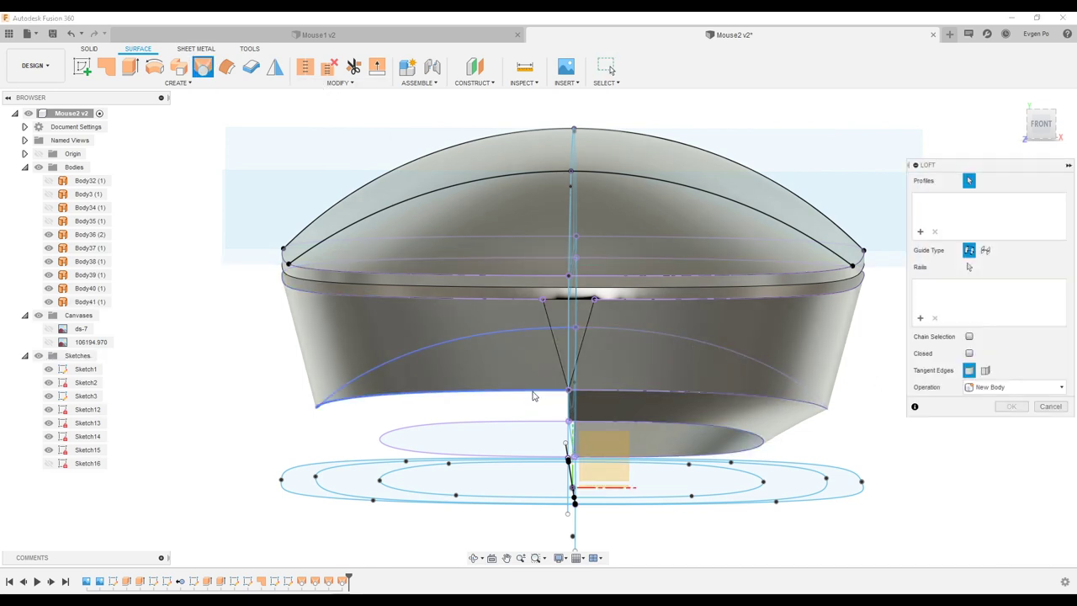
left_click(537, 425)
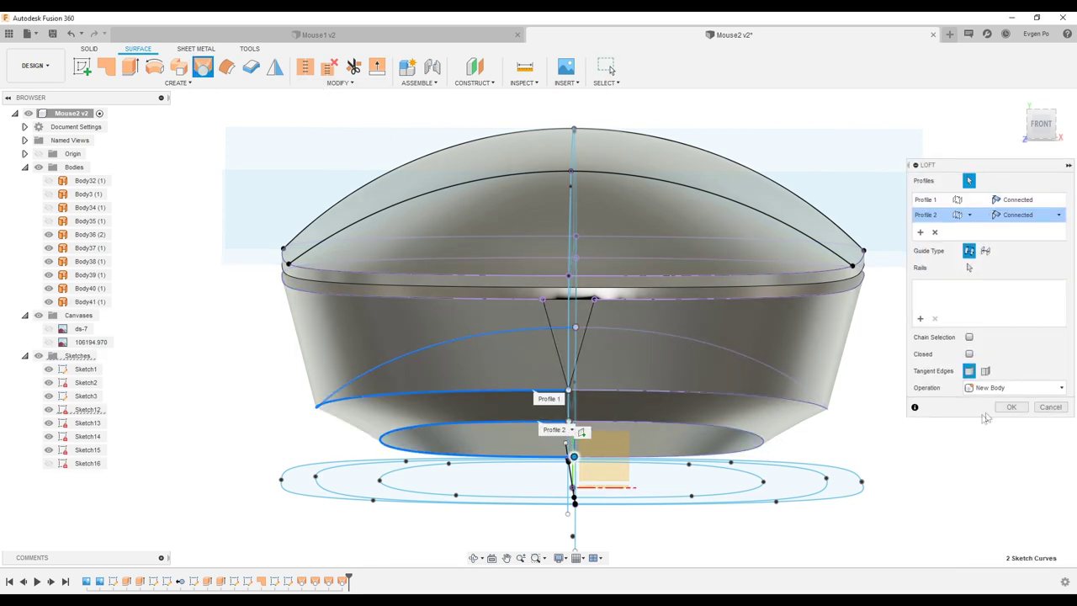
left_click(1003, 409)
mouse_move(791, 383)
middle_mouse_down("shift")
mouse_move(714, 463)
mouse_move(698, 454)
mouse_move(715, 445)
mouse_move(709, 456)
mouse_move(698, 450)
middle_mouse_up("shift")
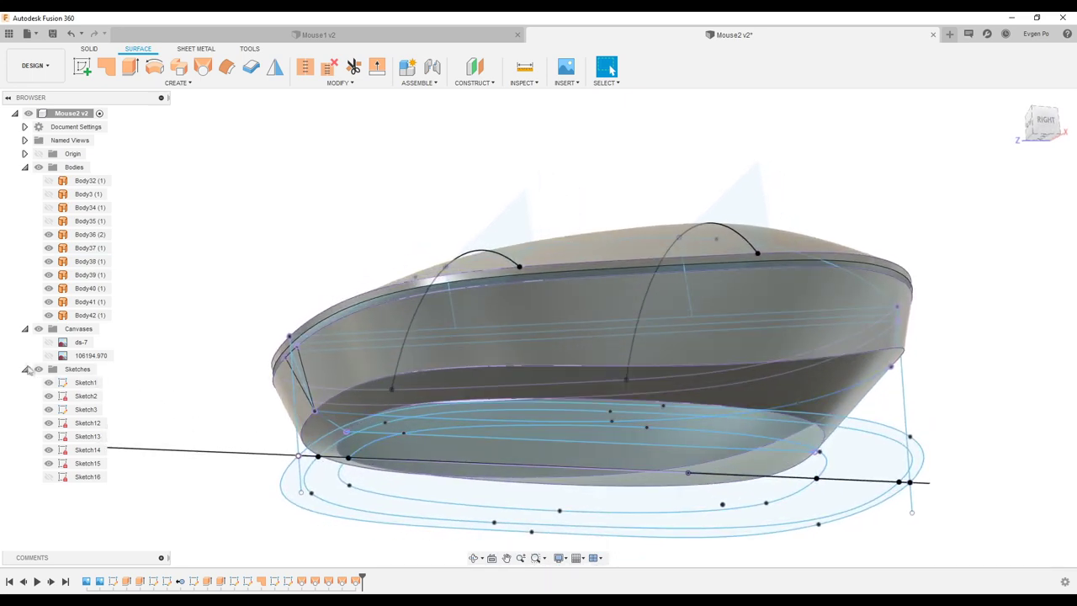
left_click(38, 369)
mouse_move(38, 368)
middle_mouse_down("shift")
mouse_move(231, 420)
mouse_move(59, 128)
middle_mouse_up("shift")
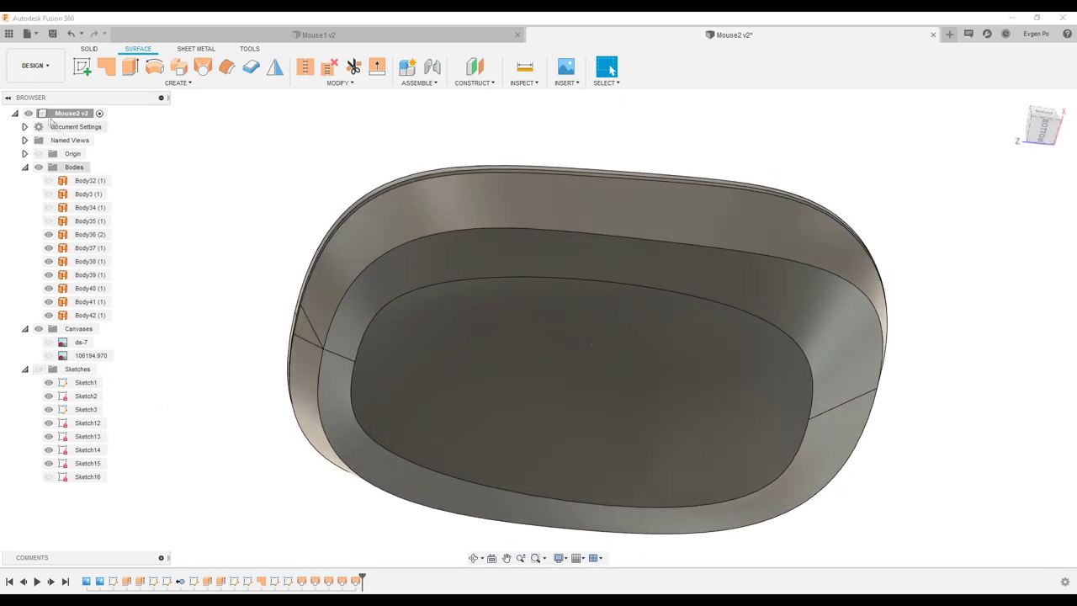
Abandon a first patch attempt and stitch all visible surfaces into one body.
left_click(107, 67)
left_click(425, 287)
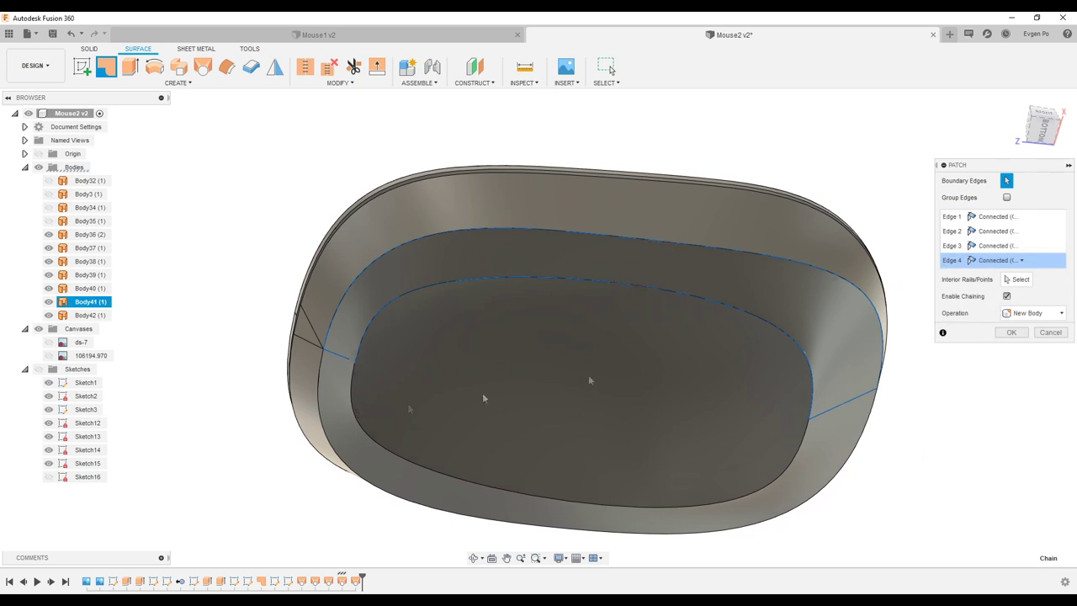
left_click(1051, 333)
mouse_move(404, 185)
middle_mouse_down("shift")
mouse_move(471, 259)
mouse_move(440, 308)
middle_mouse_up("shift")
left_click_drag(254, 226, 835, 491)
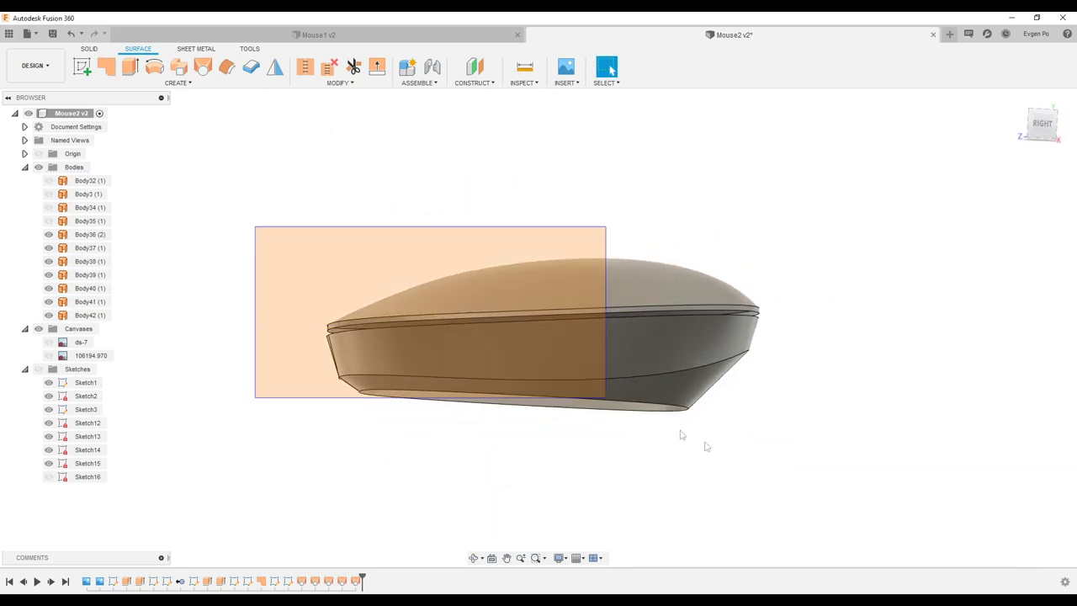
left_click(305, 67)
left_click(1010, 419)
Patch the inner bottom edge loop and stitch both bodies into Body45.
mouse_move(997, 421)
middle_mouse_down("shift")
mouse_move(478, 377)
mouse_move(154, 85)
middle_mouse_up("shift")
left_click(106, 67)
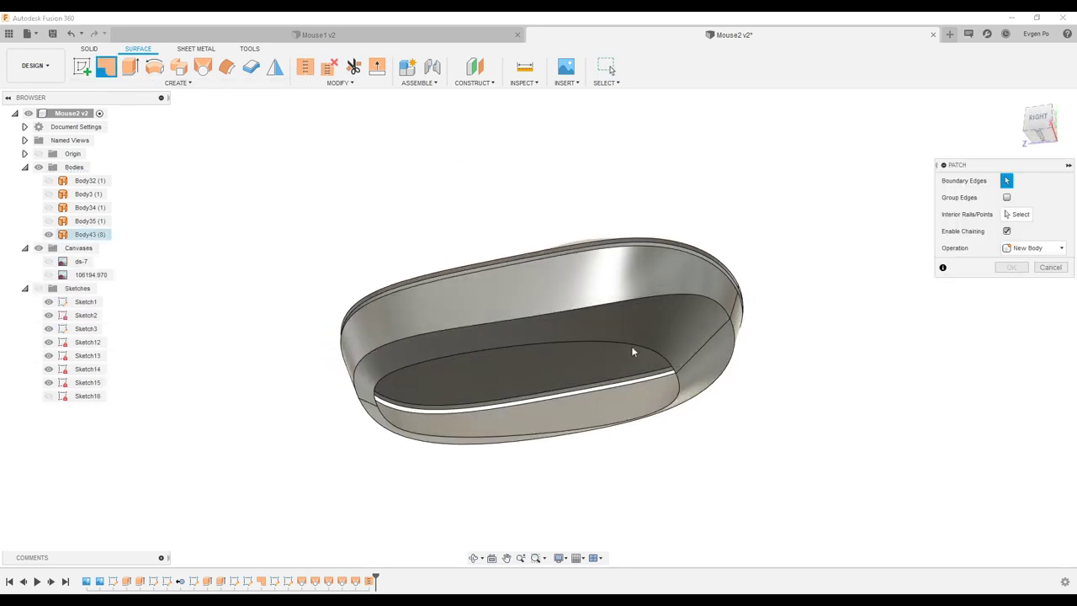
left_click(634, 343)
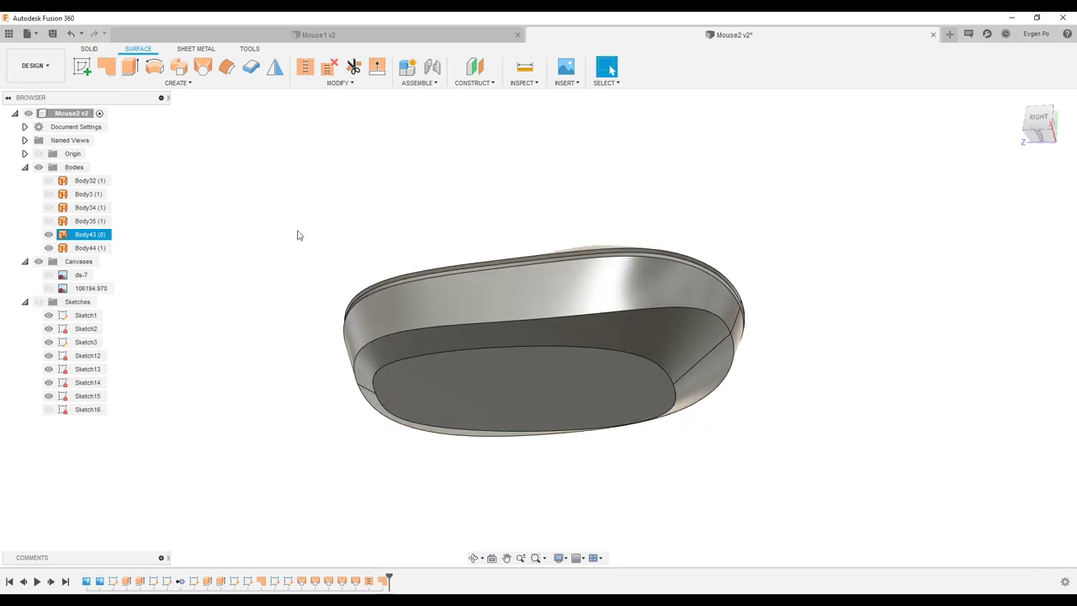
left_click_drag(296, 229, 895, 553)
left_click(307, 69)
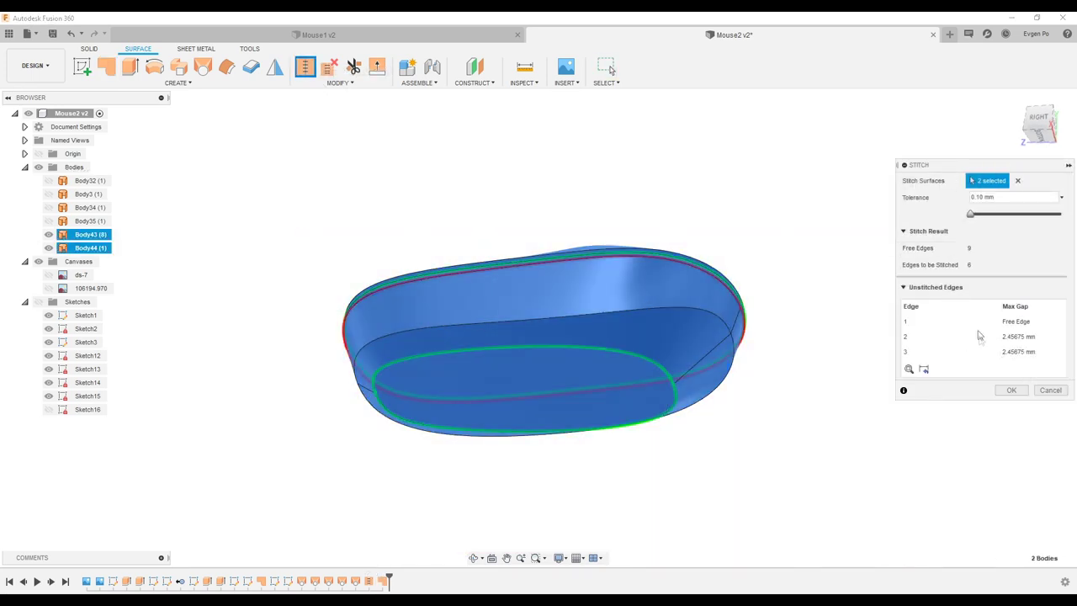
left_click(1011, 392)
Toggle Body45's visibility and inspect the closed underside from the side.
right_click(613, 378)
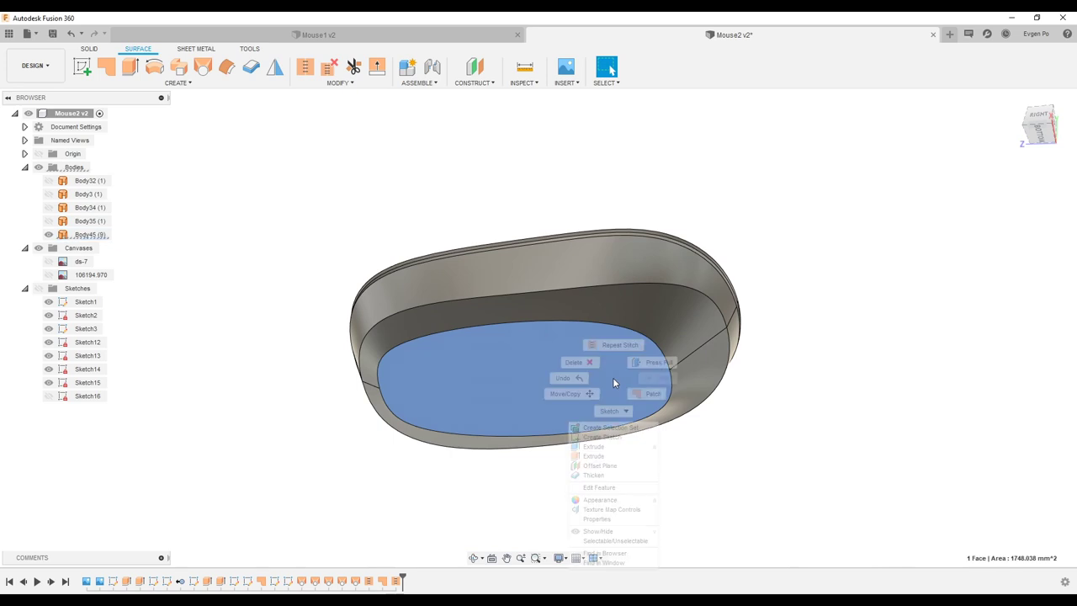
mouse_move(619, 365)
middle_mouse_down("shift")
mouse_move(677, 334)
mouse_move(571, 310)
mouse_move(451, 353)
mouse_move(620, 349)
mouse_move(917, 375)
mouse_move(521, 307)
middle_mouse_up("shift")
left_click(49, 235)
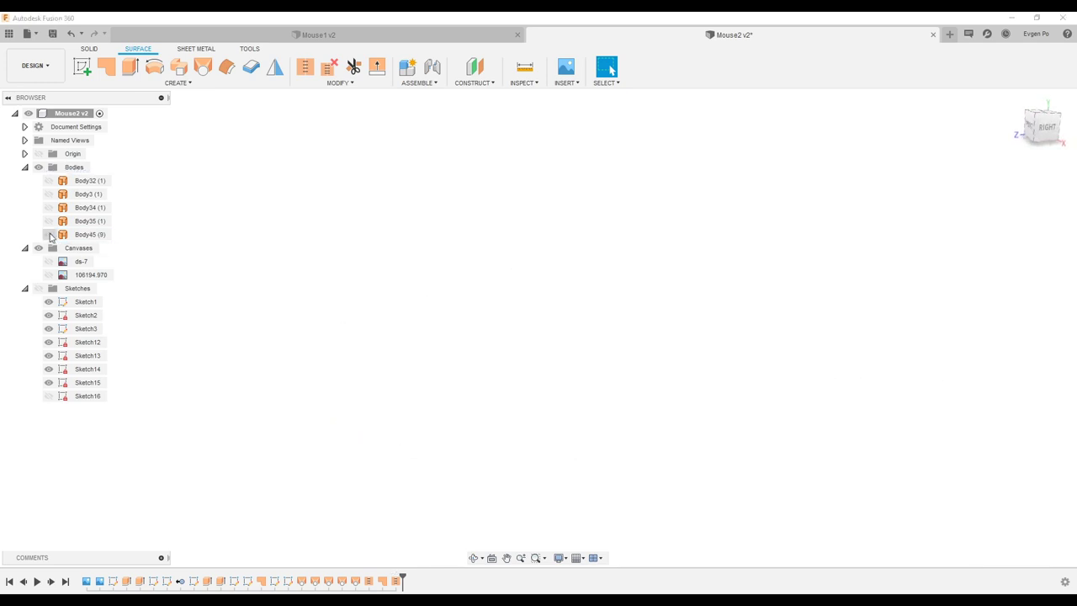
left_click(49, 235)
middle_click_drag(337, 286, 343, 260, "shift")
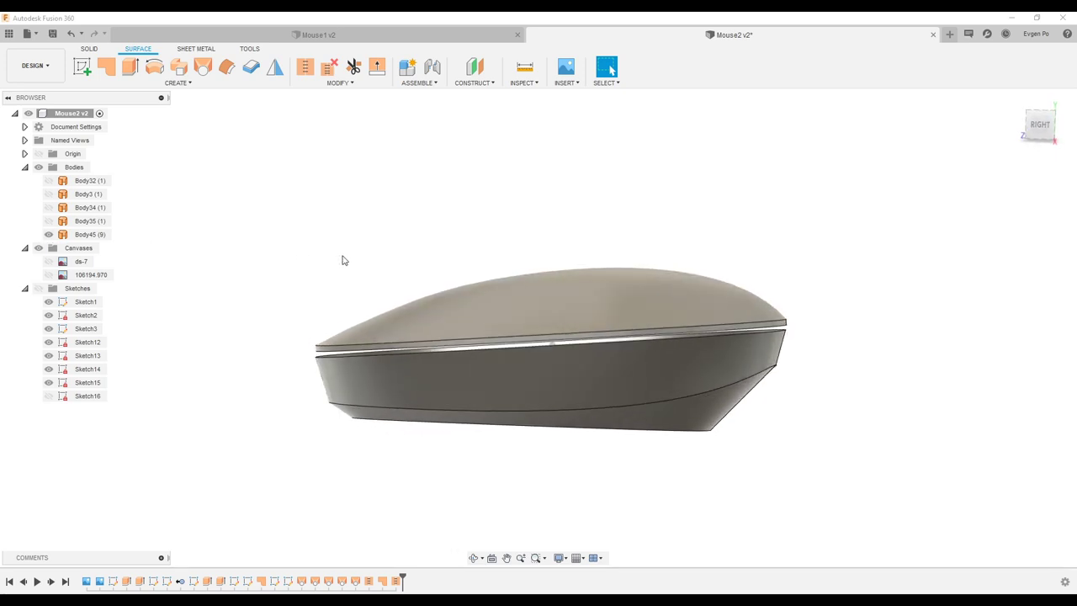
scroll(410, 351, "up", 3)
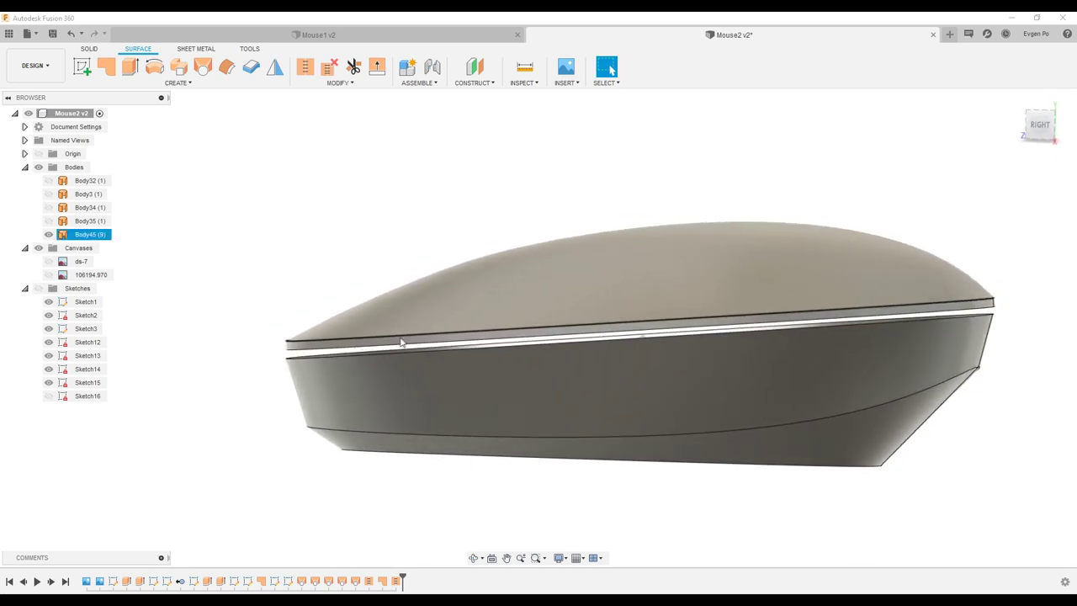
Unstitch Body45 into separate surface bodies Body46–Body54.
left_click(331, 71)
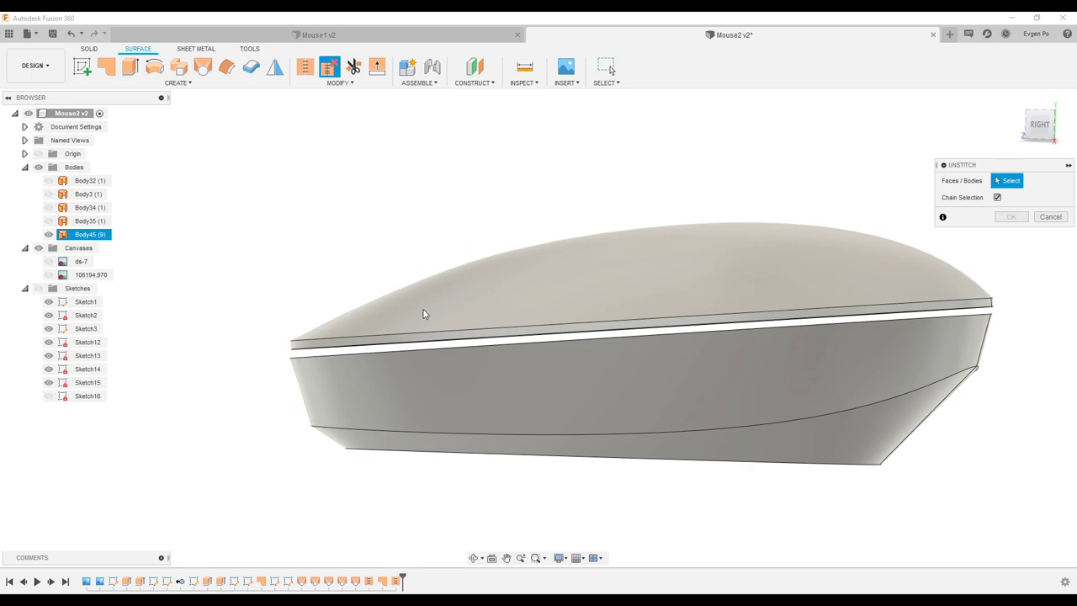
left_click(423, 313)
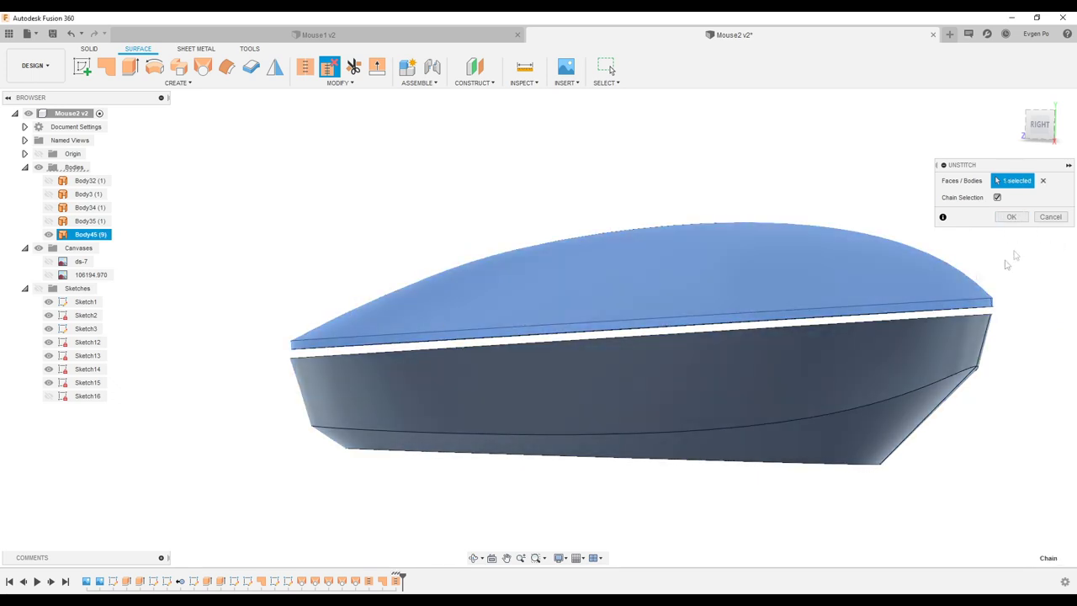
left_click(1011, 217)
Hide the top dome pieces Body46–Body48 to expose the open base shell.
left_click(90, 234)
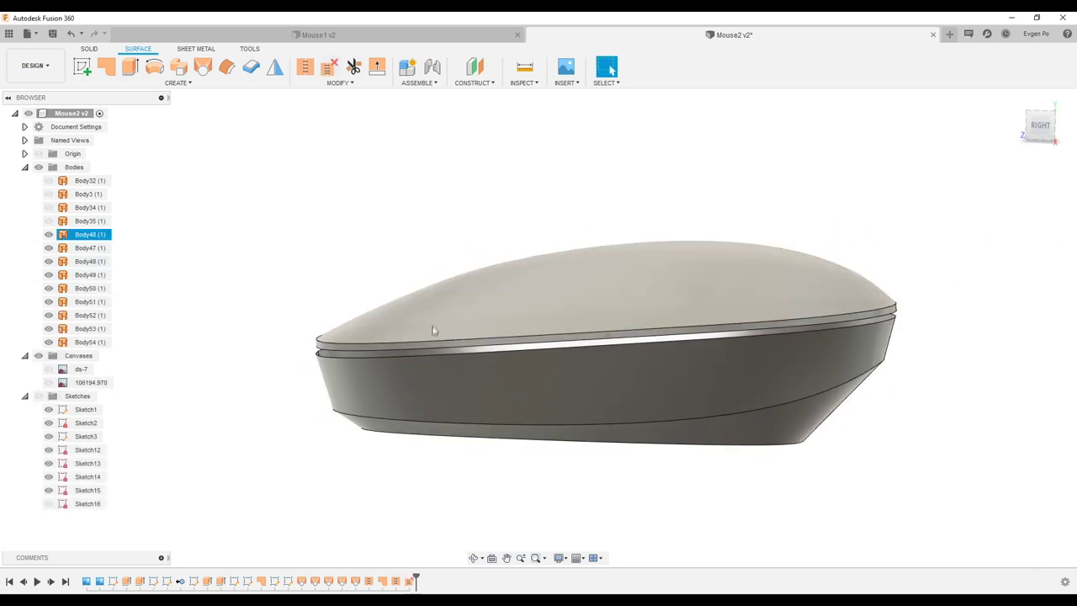
scroll(350, 355, "up", 2)
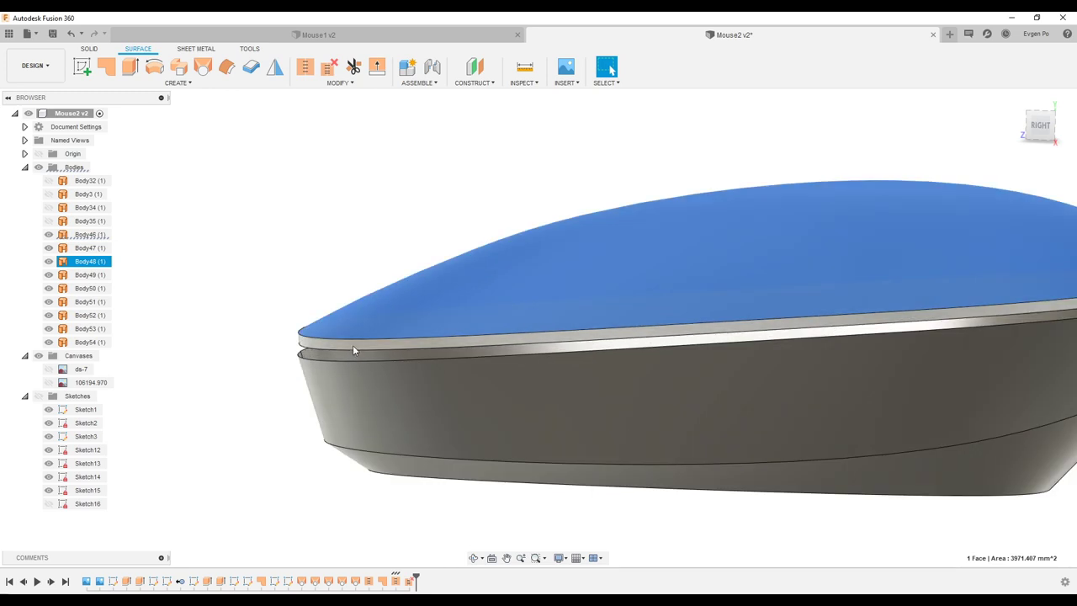
left_click(56, 262)
left_click(48, 235)
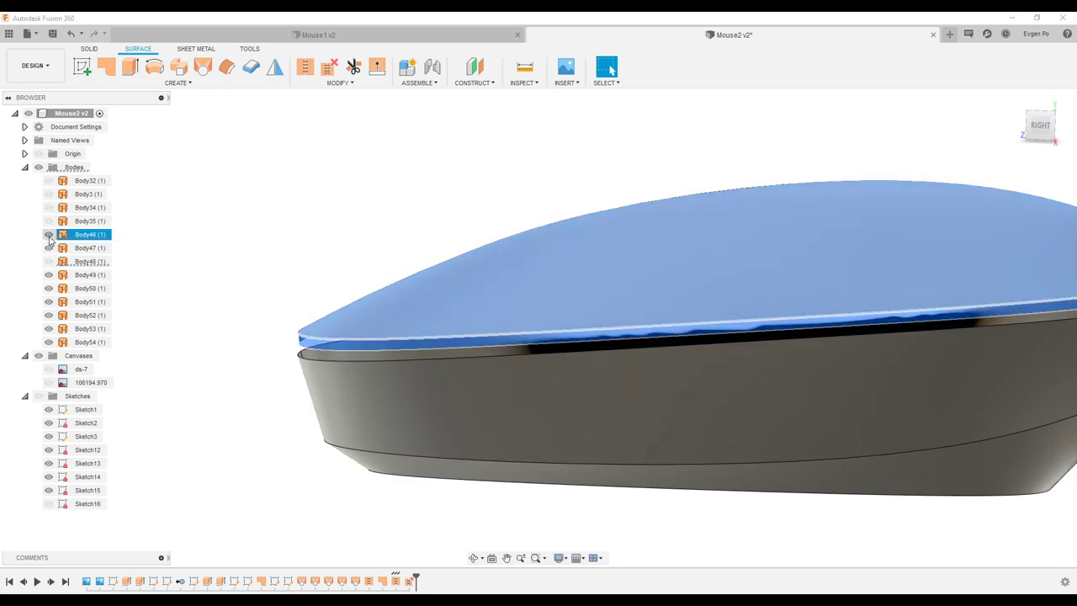
left_click(110, 248)
scroll(156, 252, "up", 2)
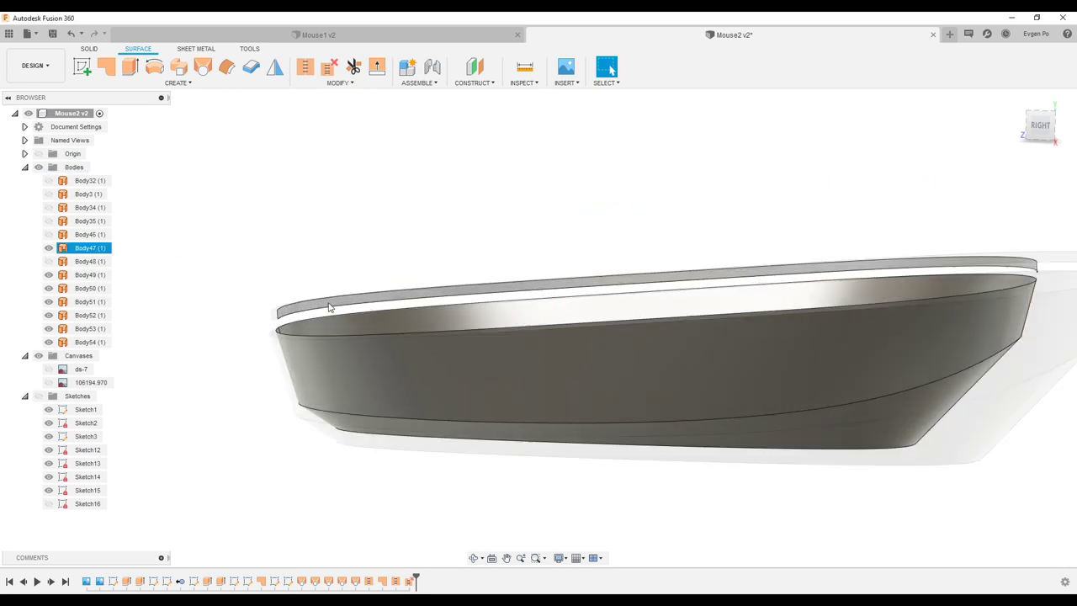
middle_click_drag(90, 238, 322, 261, "shift")
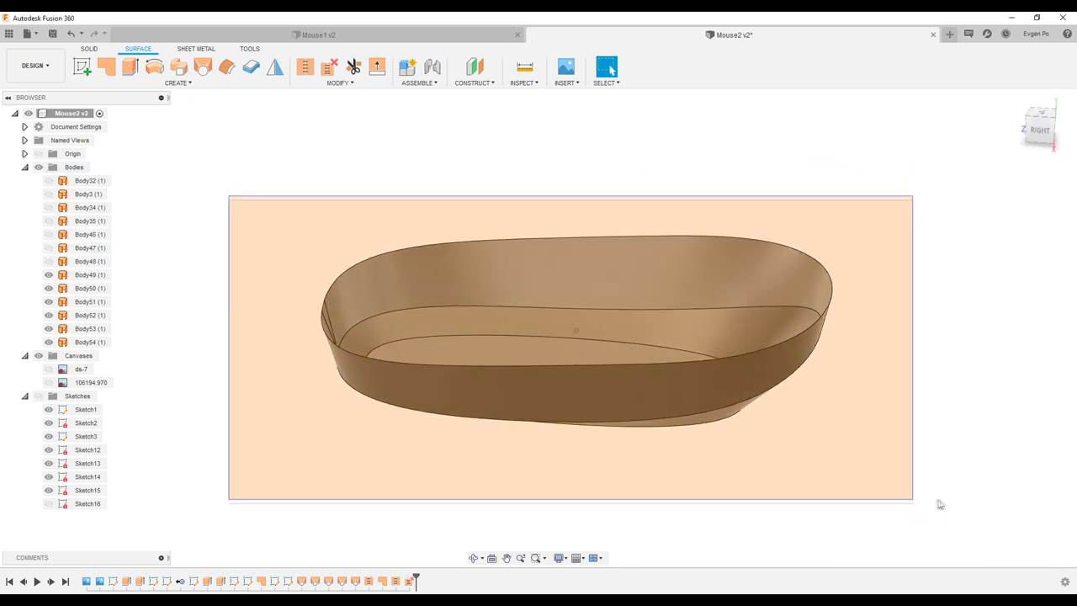
Stitch the six base surfaces Body49–Body54 into one body and re-show Body46.
left_click_drag(322, 261, 959, 515)
left_click(305, 67)
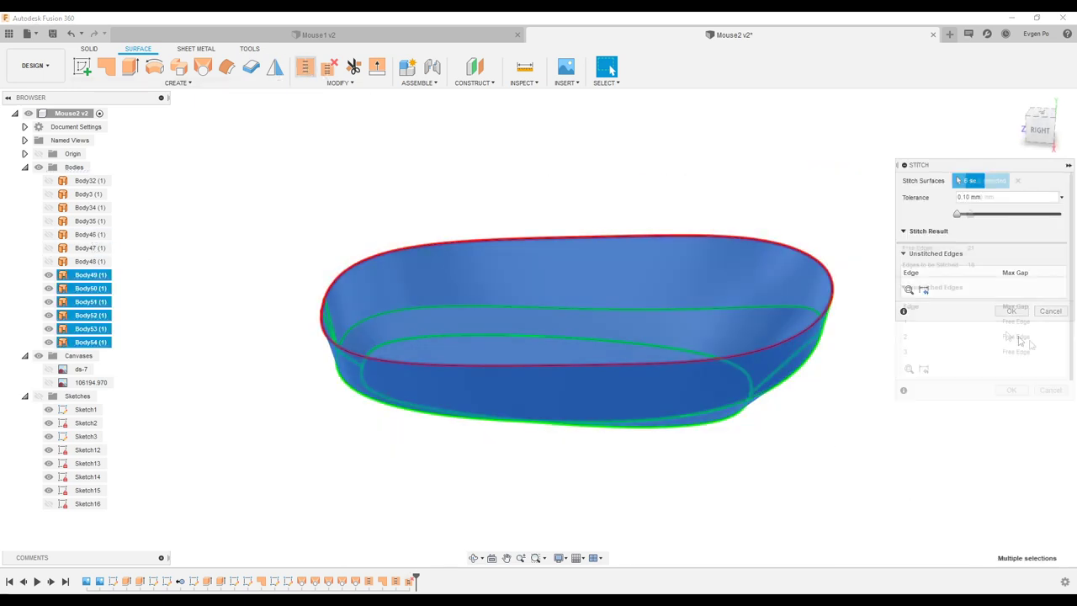
left_click(1011, 389)
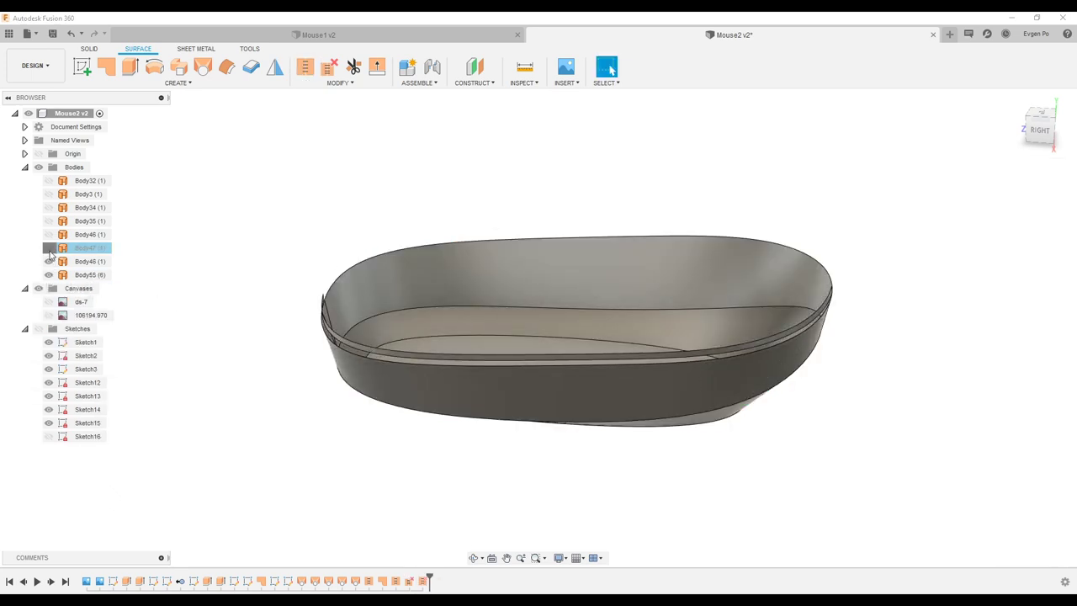
left_click(49, 236)
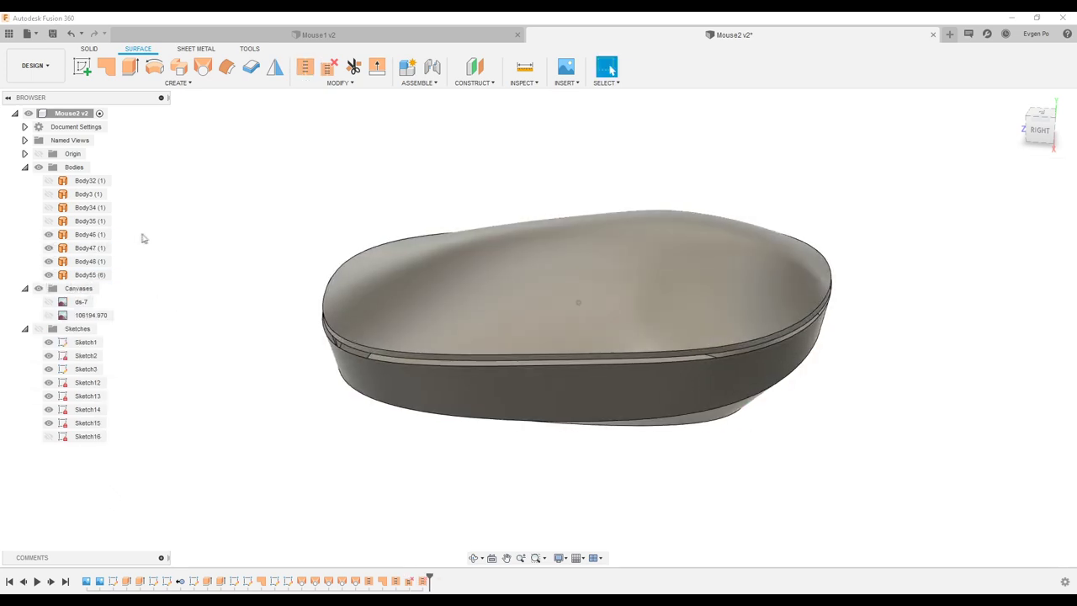
left_click(304, 68)
left_click(349, 307)
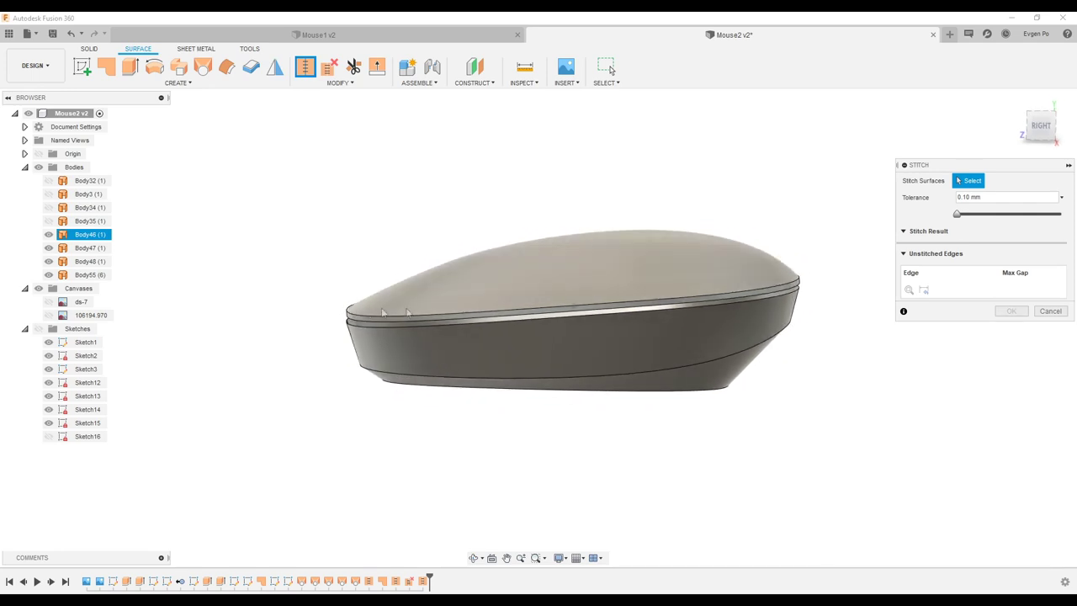
key("Escape")
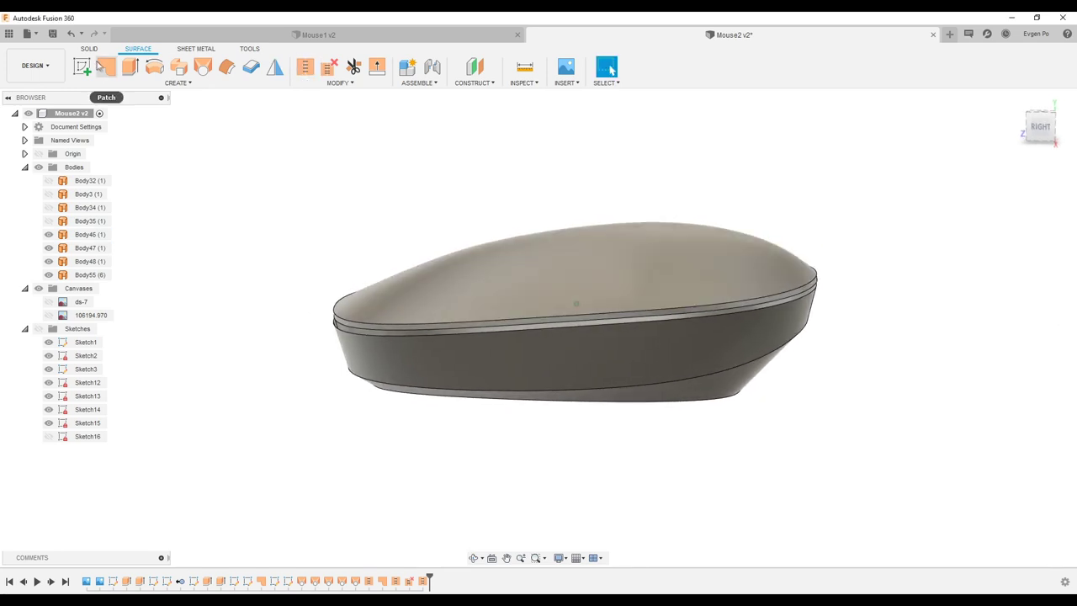
Patch the base's open top edge, creating Body56.
left_click(102, 67)
scroll(374, 335, "up", 3)
left_click(875, 283)
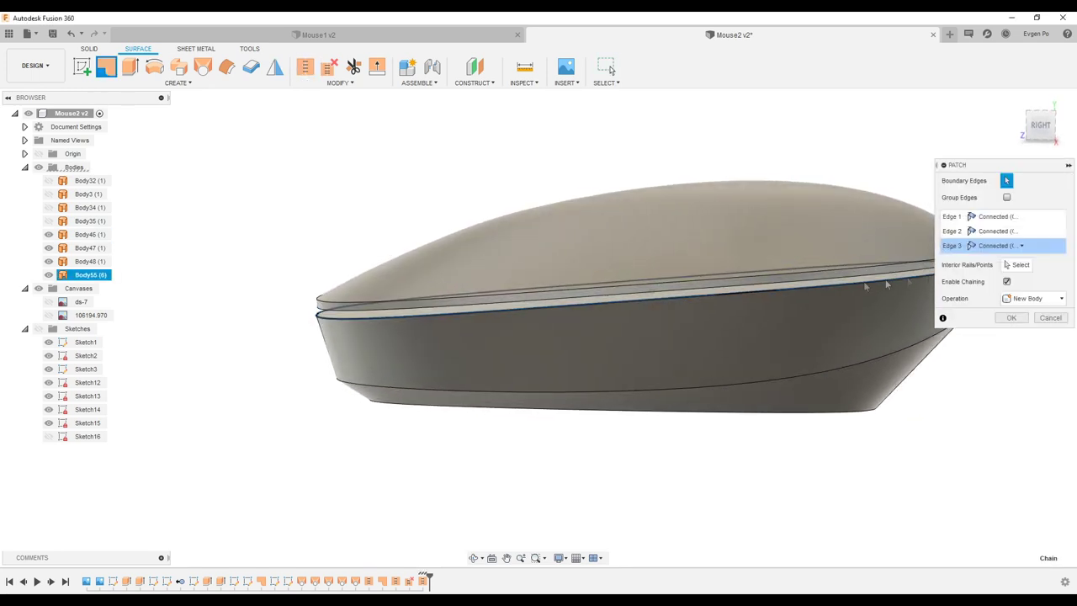
left_click(1012, 318)
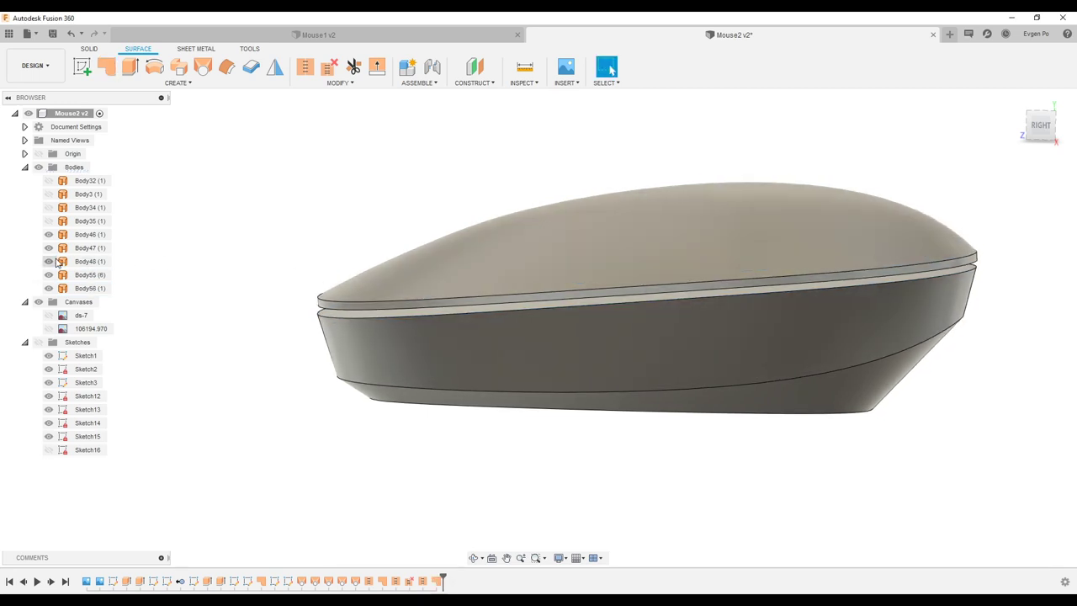
Hide the dome surfaces and stitch Body55 and Body56 into the solid Body57.
left_click(49, 247)
left_click(49, 234)
mouse_move(244, 195)
left_mouse_down()
mouse_move(618, 335)
mouse_move(1071, 532)
left_mouse_up()
left_click(305, 66)
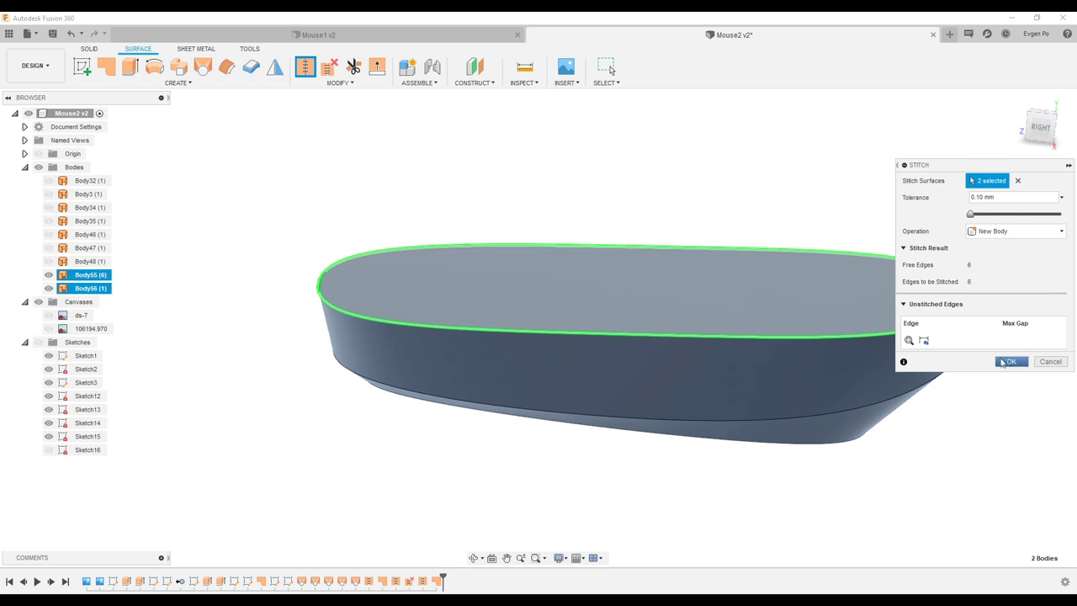
left_click(1012, 360)
middle_click_drag(1003, 363, 778, 377, "shift")
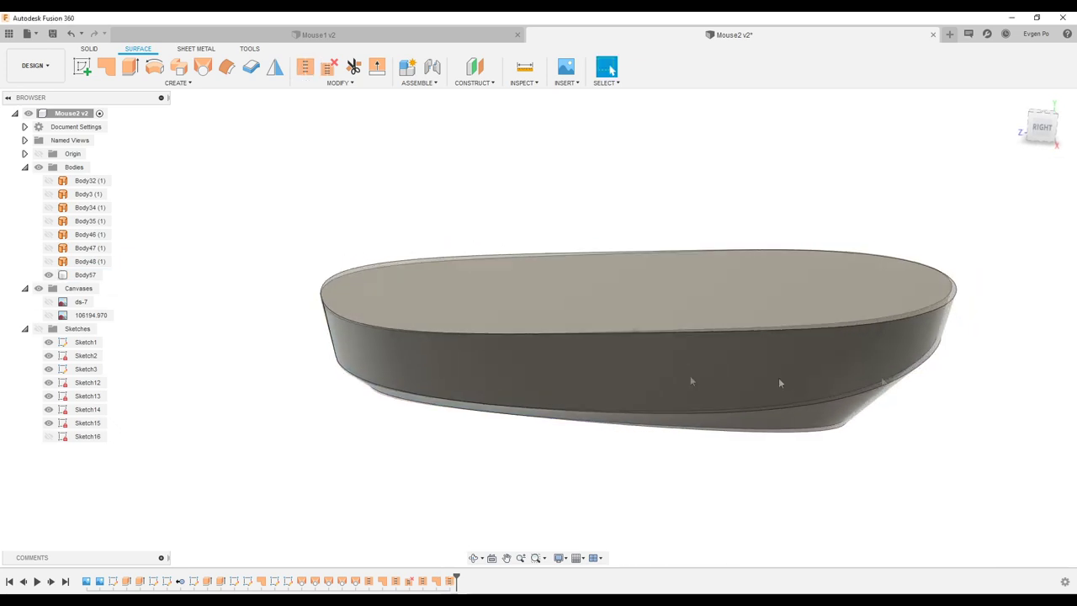
left_click(49, 234)
mouse_move(300, 253)
middle_mouse_down("shift")
mouse_move(403, 296)
mouse_move(252, 286)
middle_mouse_up("shift")
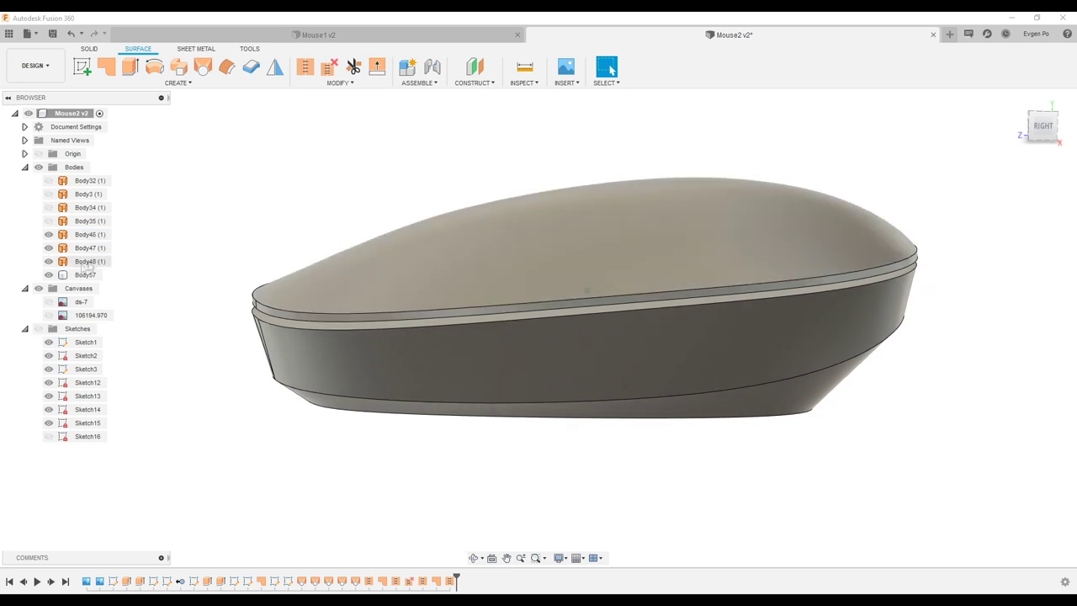
left_click(48, 235)
Sketch on Body57's top face, projecting its outline and offsetting it 1 mm inward.
middle_click_drag(224, 240, 308, 295, "shift")
left_click(308, 295)
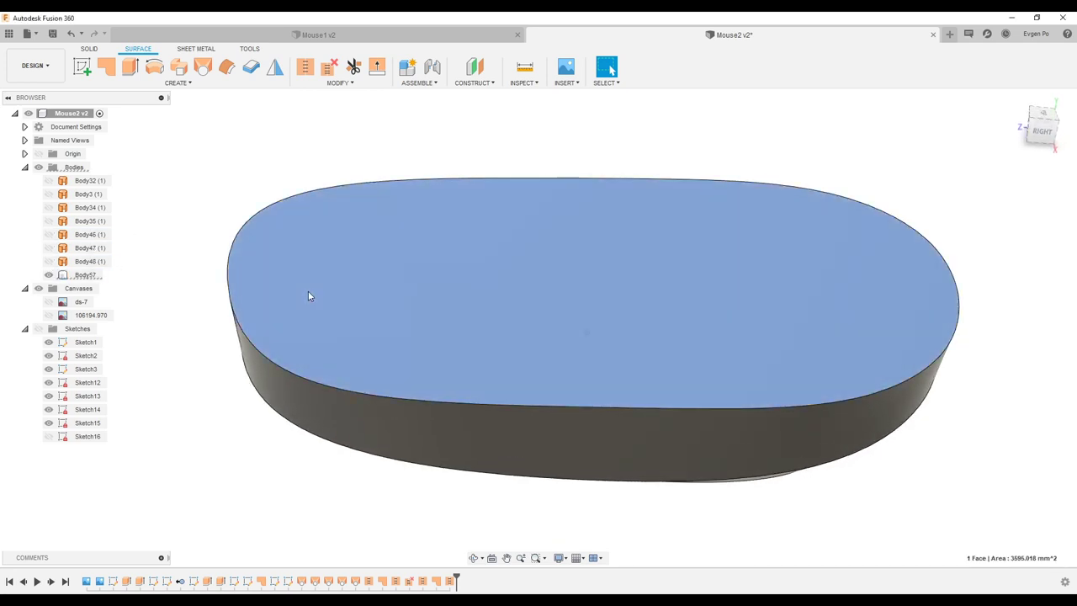
right_click(308, 306)
left_click(296, 350)
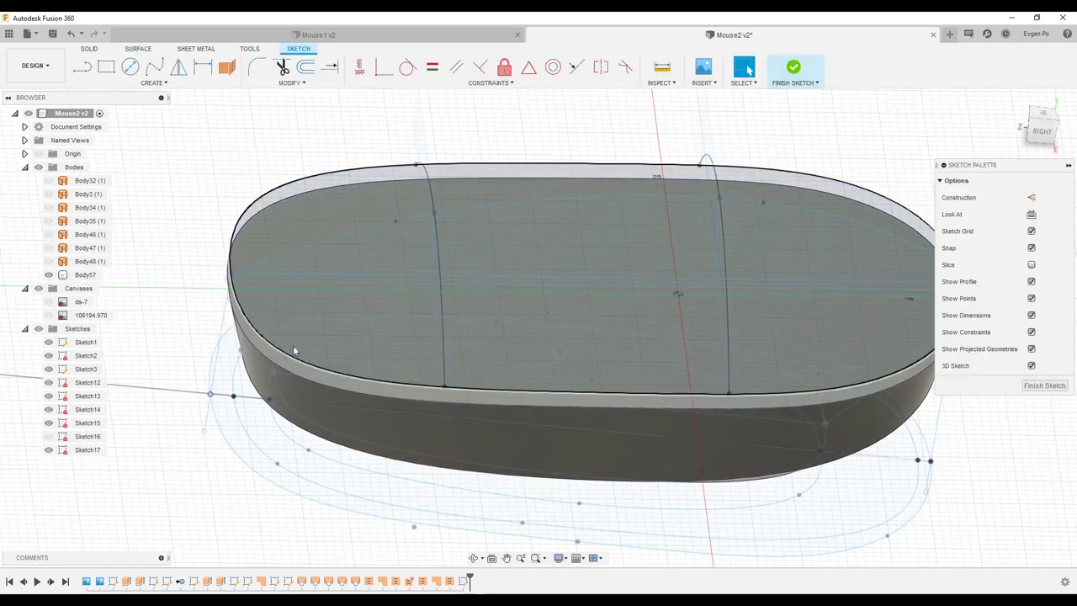
scroll(309, 289, "down", 2)
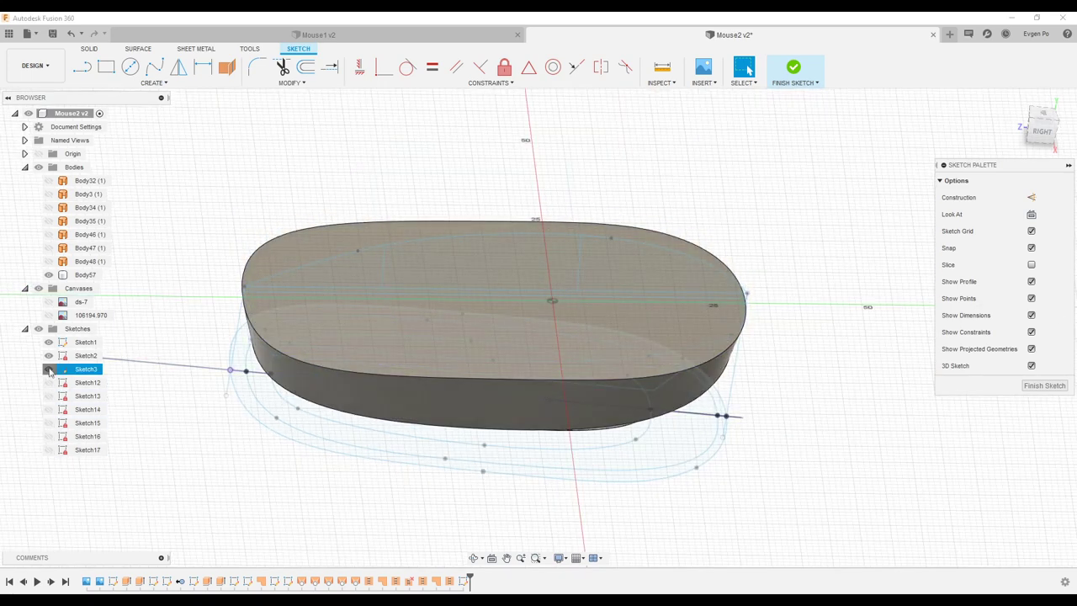
middle_click_drag(344, 377, 463, 311, "shift")
key("p")
left_click(479, 308)
key("Return")
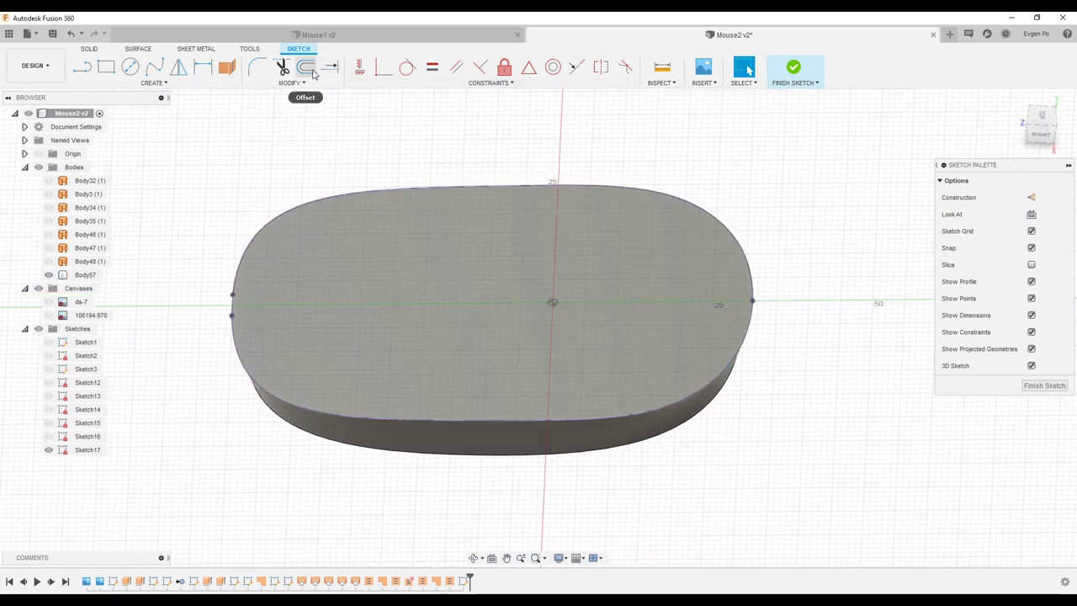
left_click(419, 192)
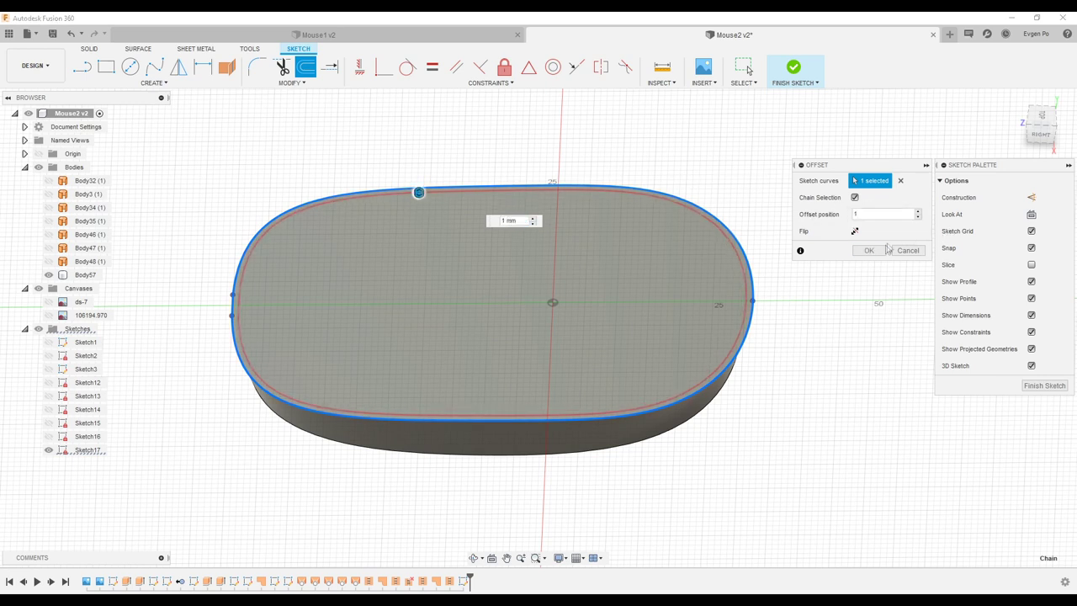
left_click(1037, 386)
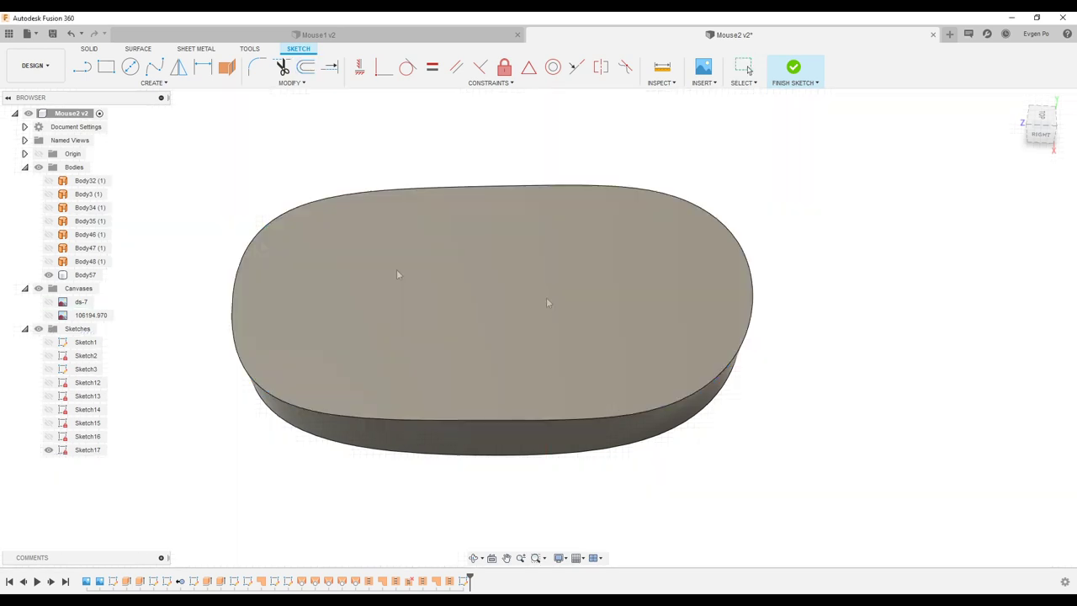
Extrude the inner offset profile 1 mm with Join, then show the dome surfaces again.
left_click(88, 71)
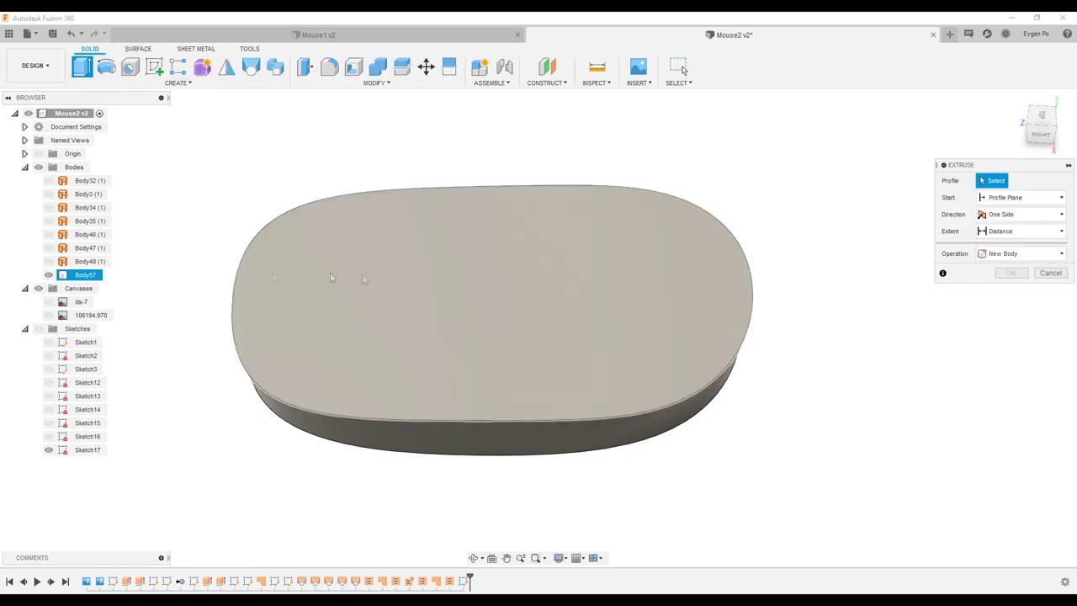
left_click(38, 328)
left_click(389, 305)
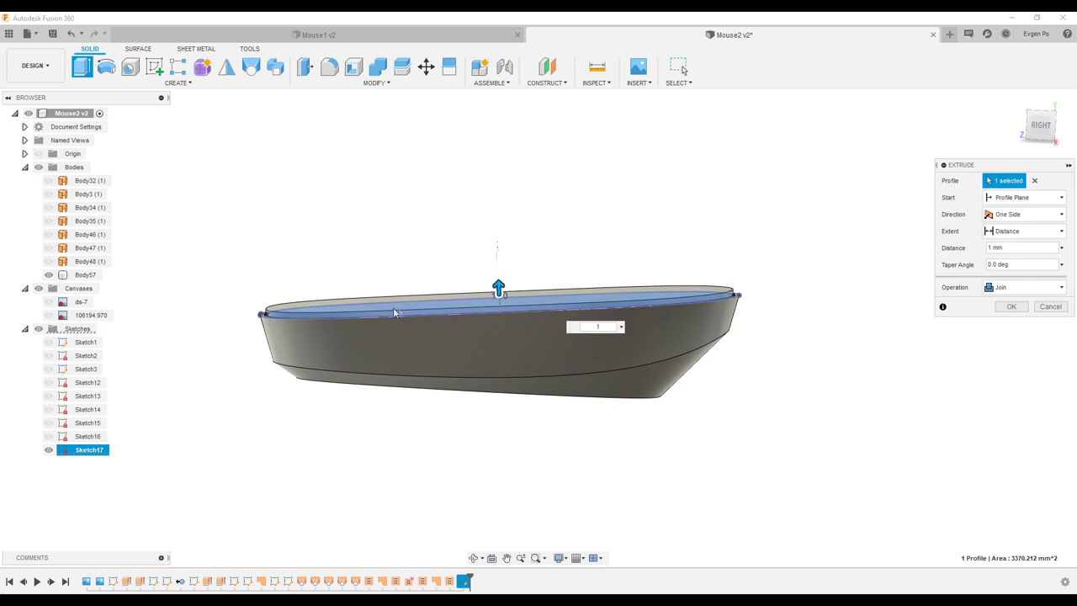
left_click(1011, 306)
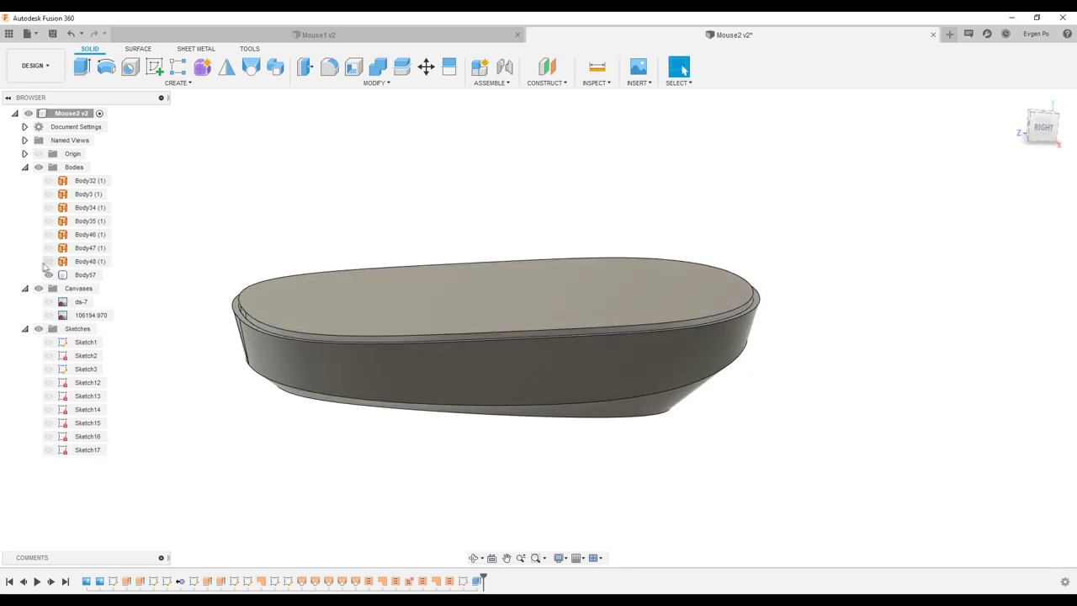
left_click(48, 248)
left_click(47, 234)
mouse_move(429, 254)
middle_mouse_down("shift")
mouse_move(519, 247)
mouse_move(515, 261)
middle_mouse_up("shift")
Hide base Body57 and stitch the three dome surfaces Body46–48 into Body58.
left_click(48, 275)
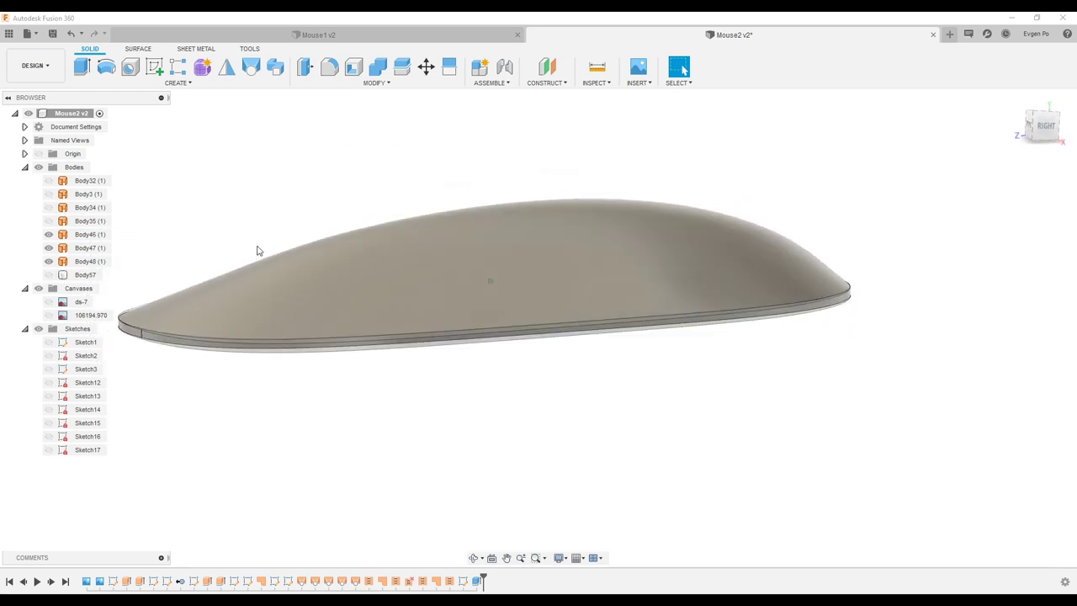
middle_click_drag(257, 247, 252, 238, "shift")
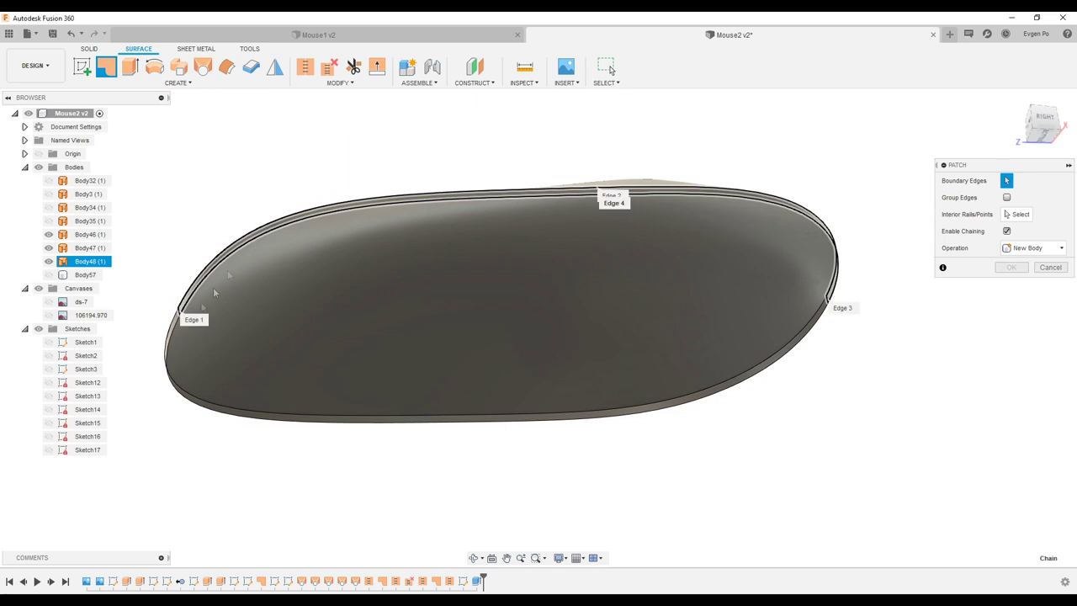
left_click(242, 254)
left_click(1049, 335)
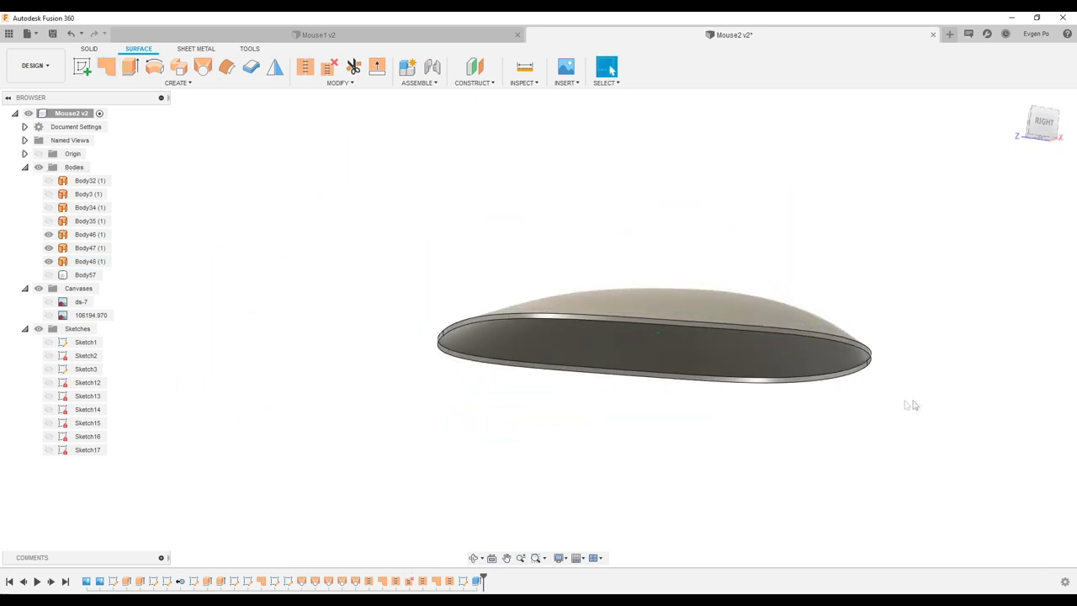
left_click_drag(380, 219, 1013, 494)
left_click(307, 69)
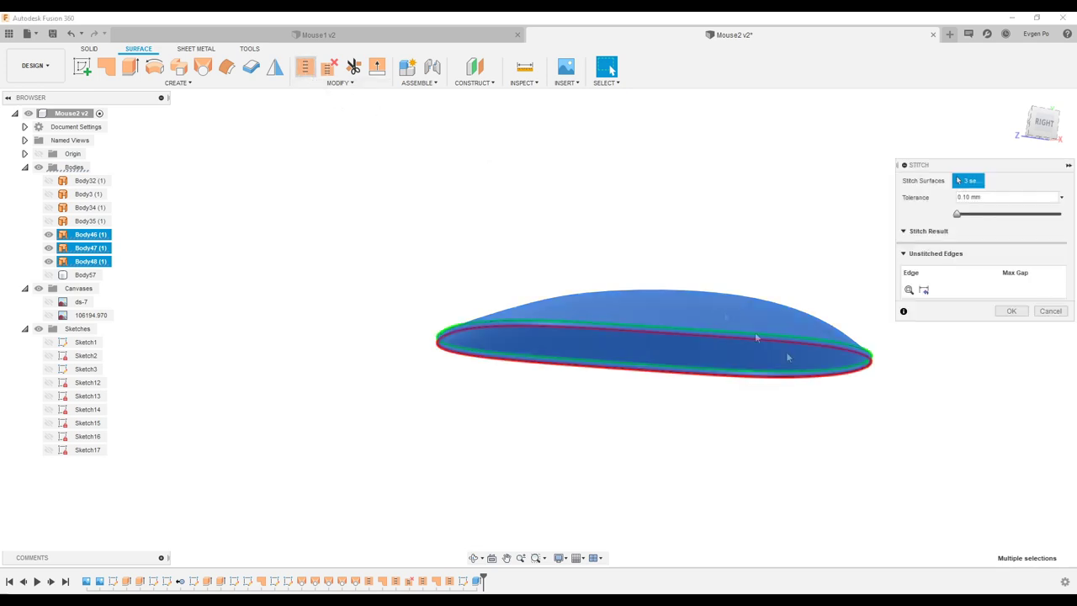
left_click(1015, 375)
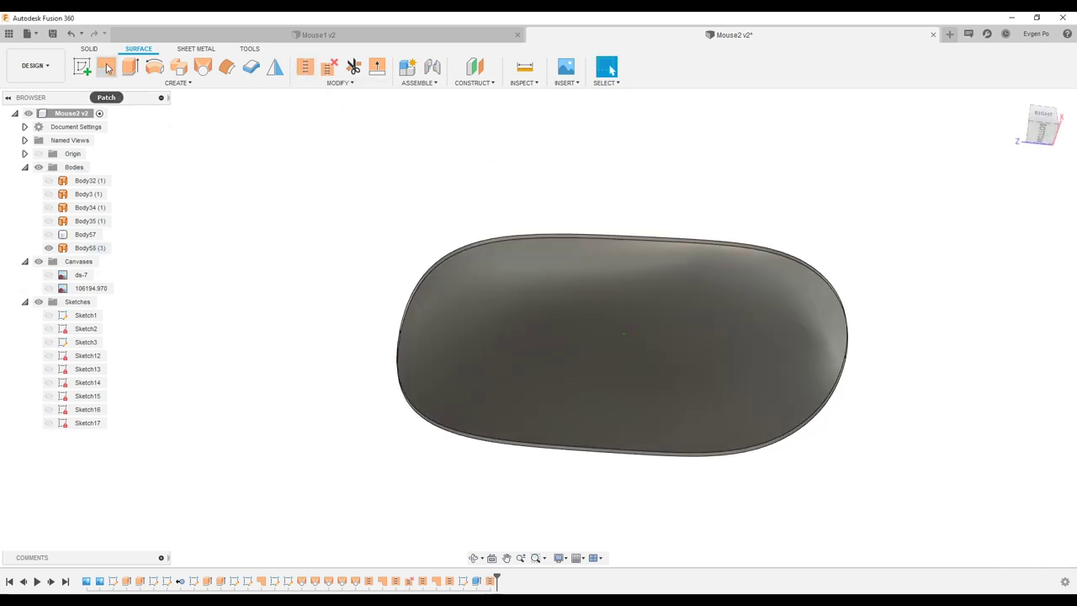
Patch the open bottom edge of the dome shell, creating Body59.
left_click(106, 67)
scroll(416, 345, "up", 3)
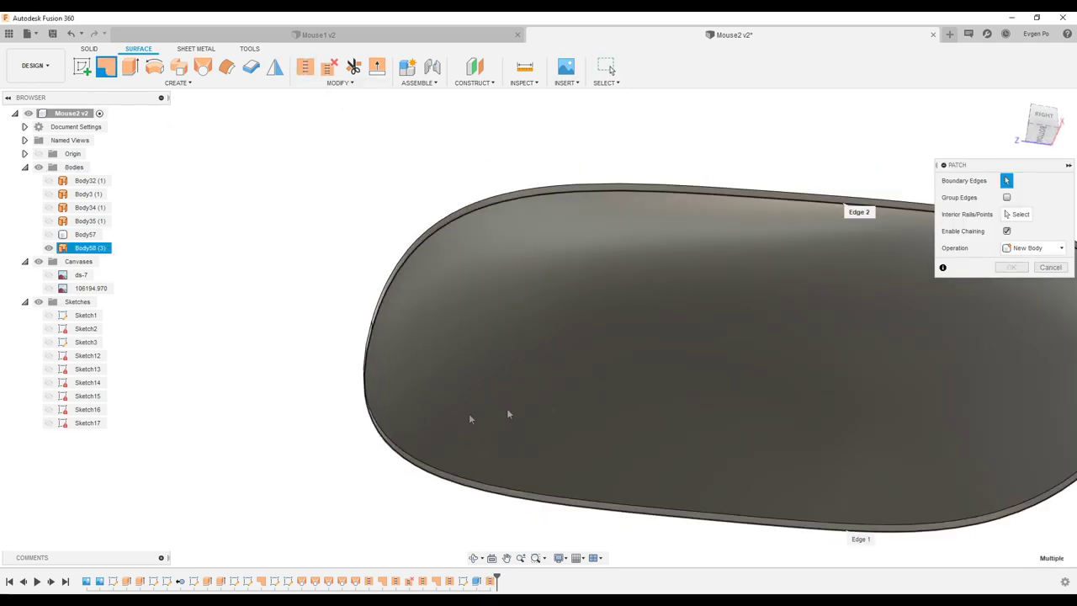
middle_click_drag(508, 414, 589, 379, "shift")
key("Return")
Stitch Body58 and Body59 together into the closed solid Body60.
middle_click_drag(295, 255, 936, 457, "shift")
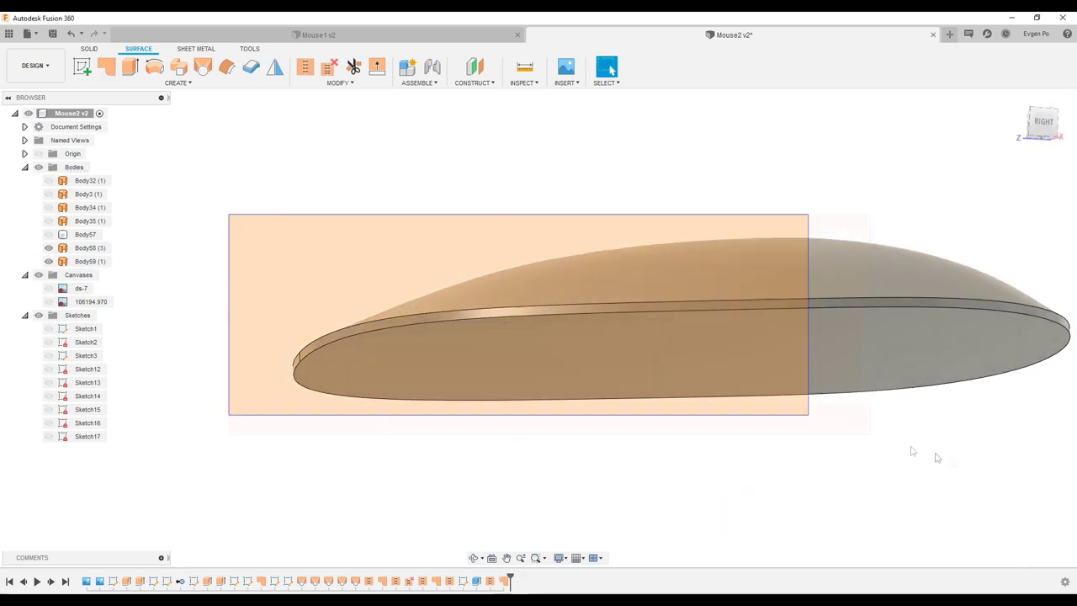
left_click_drag(937, 457, 1068, 499)
left_click(305, 67)
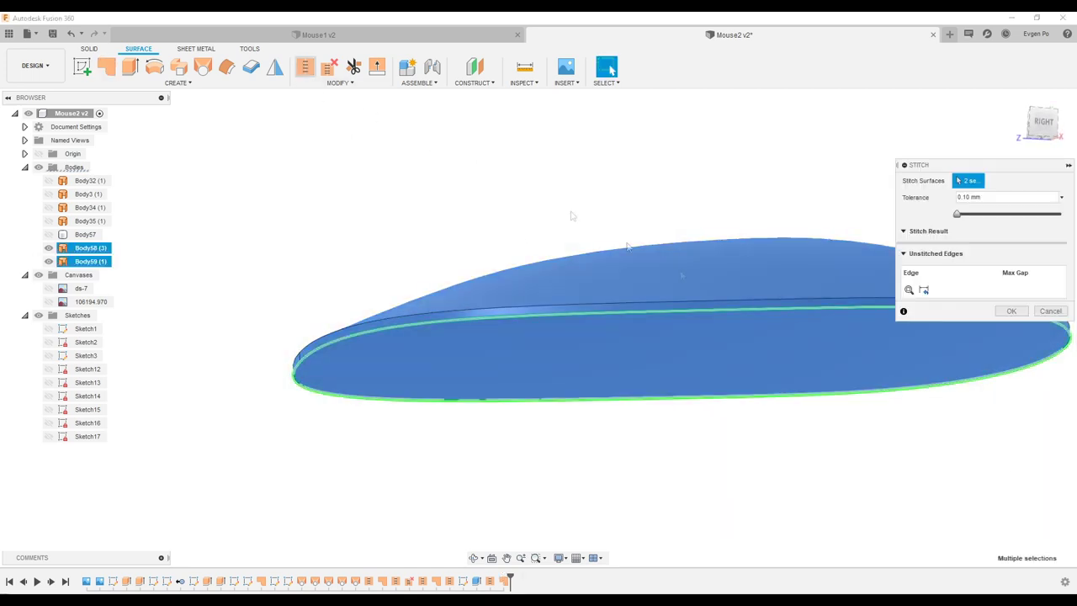
left_click(1009, 363)
Show base Body57 again and orbit to inspect the mouse from below and above.
middle_click_drag(761, 347, 610, 71, "shift")
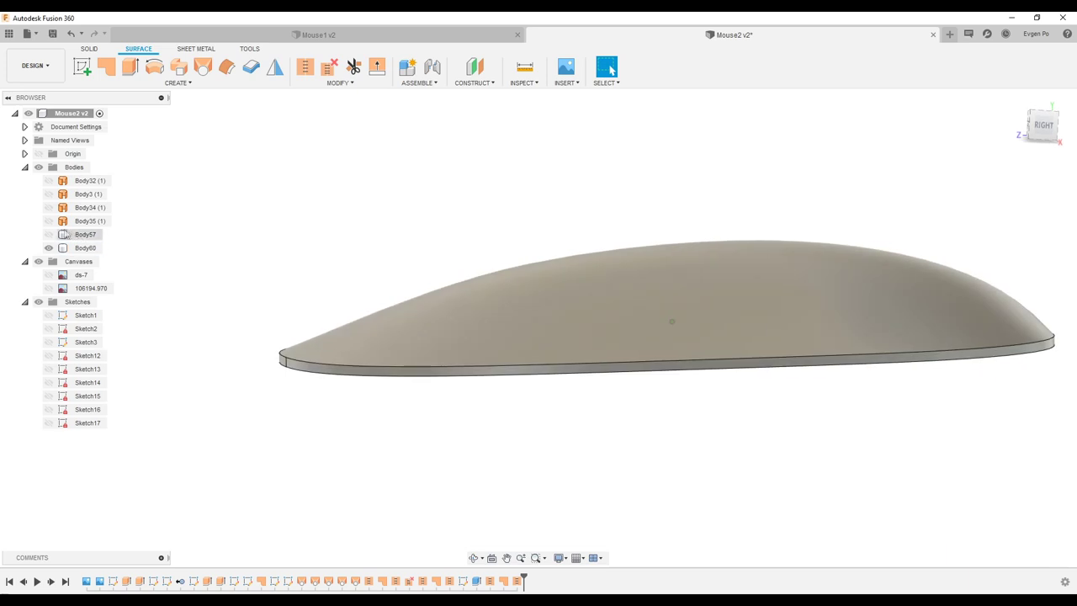
left_click(48, 234)
mouse_move(377, 303)
middle_mouse_down("shift")
mouse_move(468, 296)
mouse_move(611, 71)
middle_mouse_up("shift")
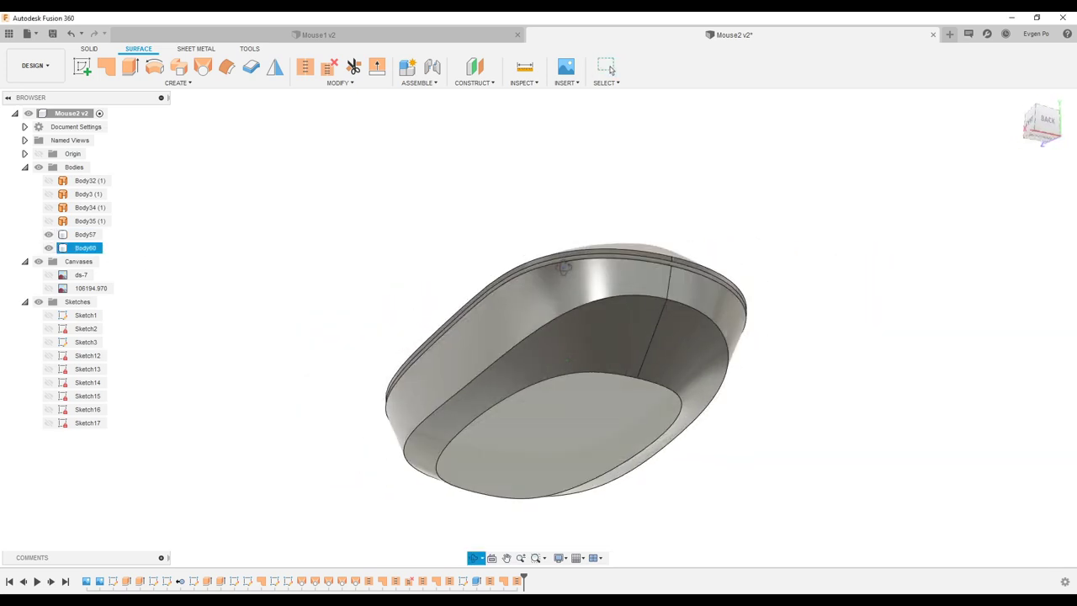
middle_click_drag(611, 71, 641, 348, "shift")
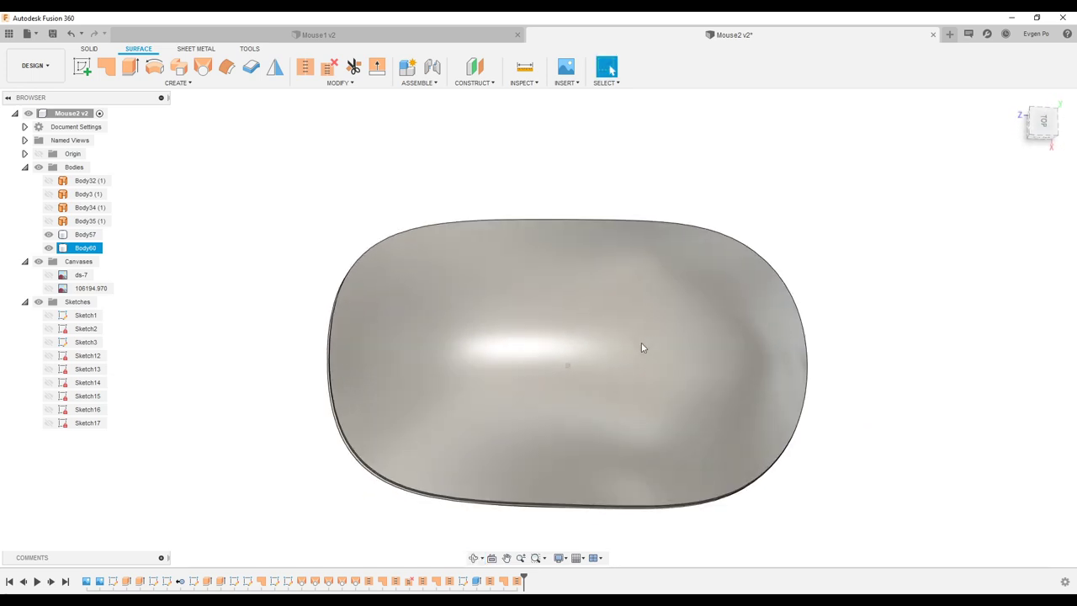
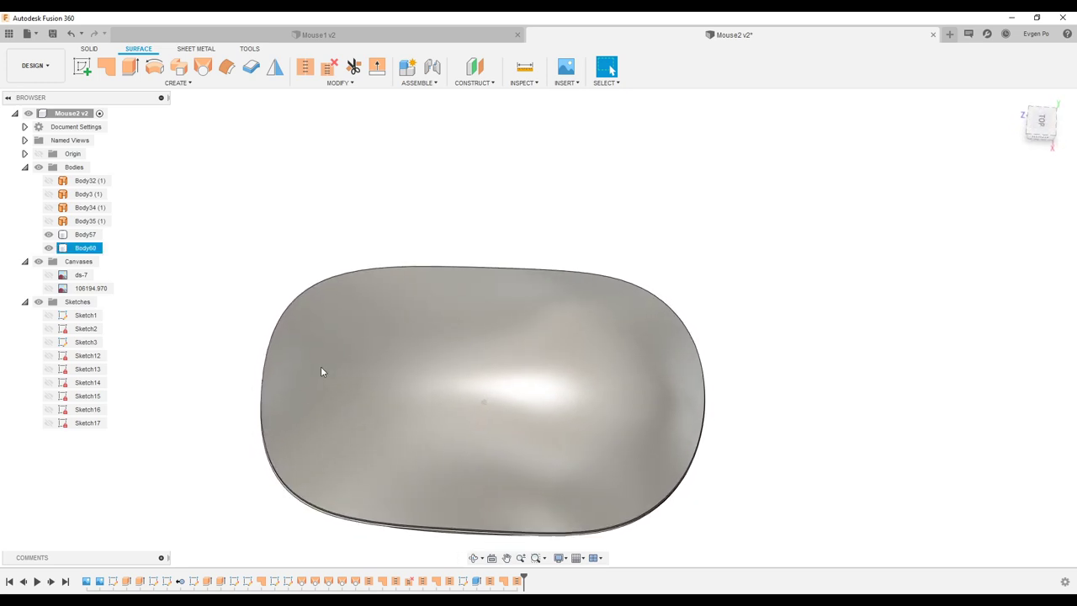
Hide Body60 and shell Body57 to 1 mm thickness, open at its top face.
left_click(49, 248)
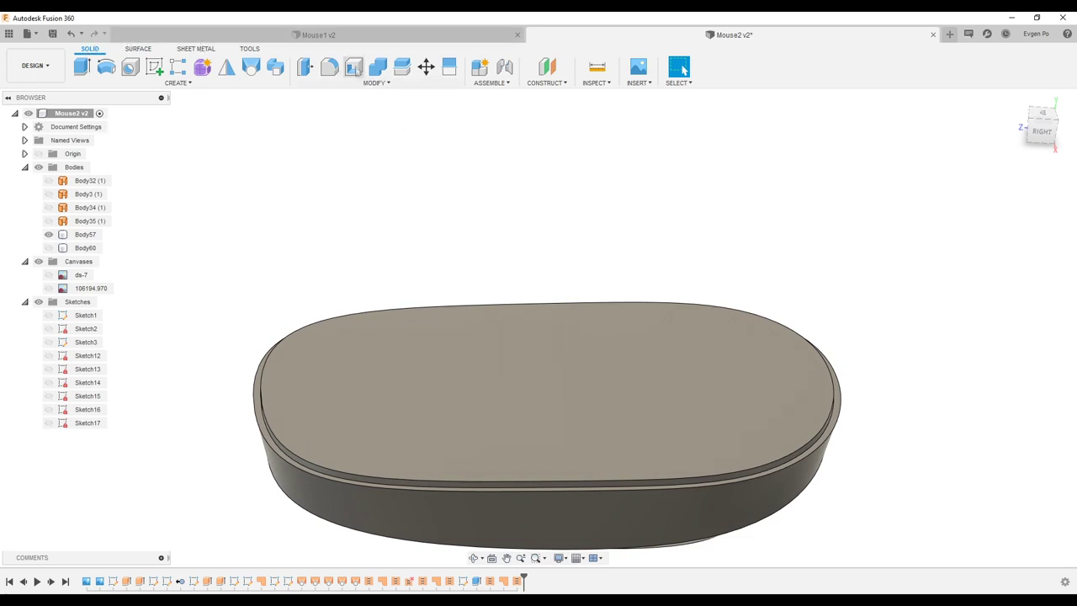
left_click(436, 353)
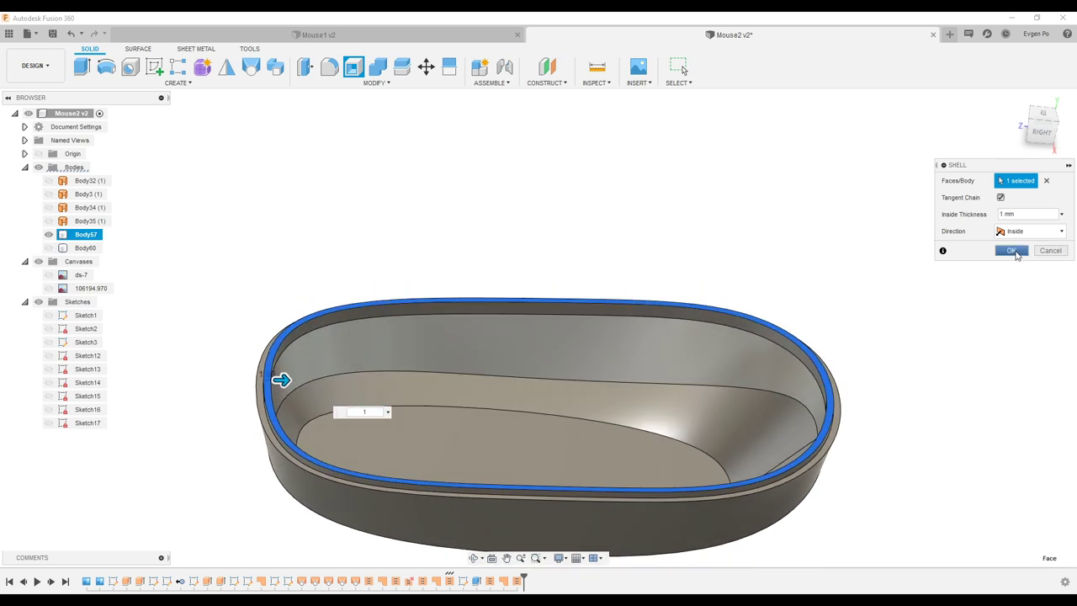
left_click(1014, 251)
Inspect the hollowed Body57 underside and inner face, then show Body60 again.
middle_click_drag(683, 344, 515, 359, "shift")
left_click(635, 356)
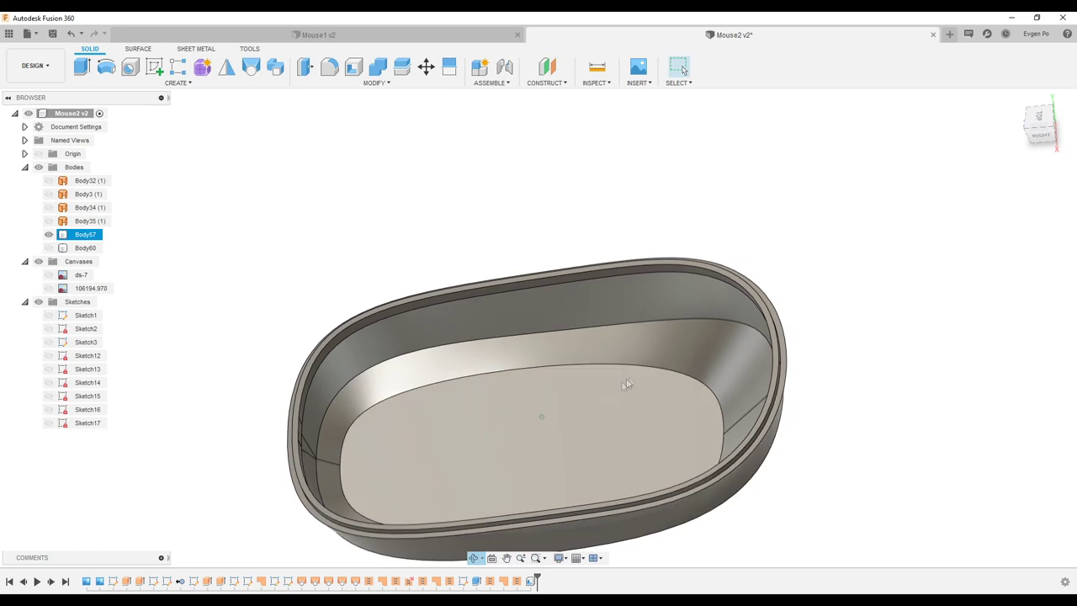
mouse_move(586, 360)
middle_mouse_down("shift")
mouse_move(533, 422)
mouse_move(560, 428)
mouse_move(554, 413)
mouse_move(511, 435)
mouse_move(280, 407)
mouse_move(751, 402)
mouse_move(871, 382)
mouse_move(403, 401)
mouse_move(313, 431)
mouse_move(411, 441)
mouse_move(269, 432)
mouse_move(356, 423)
mouse_move(383, 408)
mouse_move(373, 387)
mouse_move(396, 392)
mouse_move(339, 423)
mouse_move(444, 312)
mouse_move(360, 316)
mouse_move(259, 371)
middle_mouse_up("shift")
left_click(339, 424)
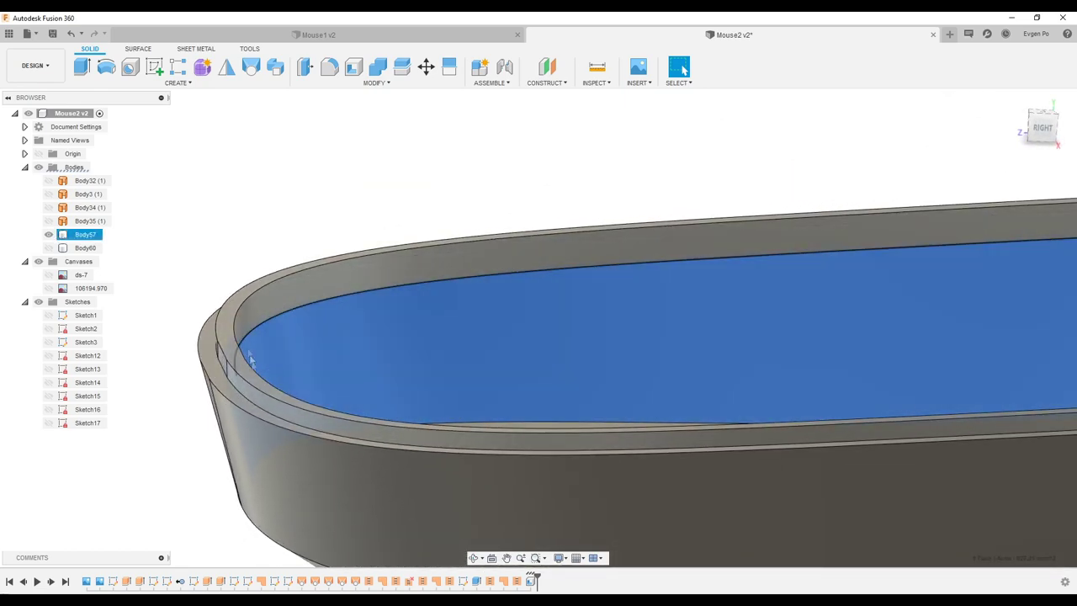
scroll(351, 308, "down", 5)
mouse_move(907, 419)
middle_mouse_down("shift")
mouse_move(836, 344)
mouse_move(846, 298)
mouse_move(824, 392)
mouse_move(939, 371)
mouse_move(846, 392)
mouse_move(723, 358)
middle_mouse_up("shift")
left_click(49, 247)
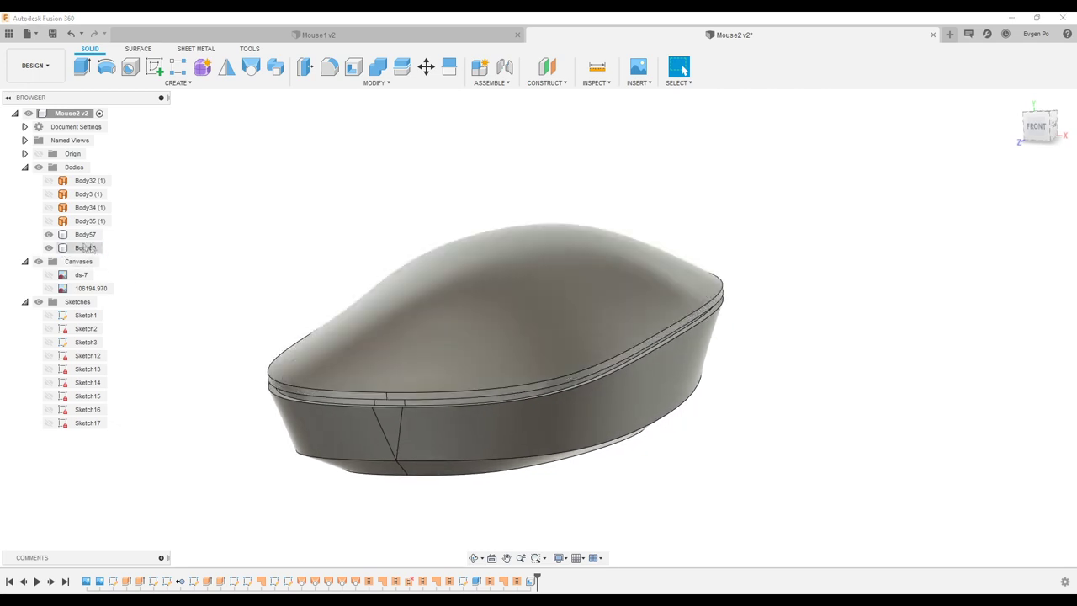
Hide Body57 and shell Body60 to 1 mm, removing its bottom face.
left_click(49, 234)
mouse_move(408, 358)
middle_mouse_down("shift")
mouse_move(476, 373)
mouse_move(404, 213)
mouse_move(301, 140)
middle_mouse_up("shift")
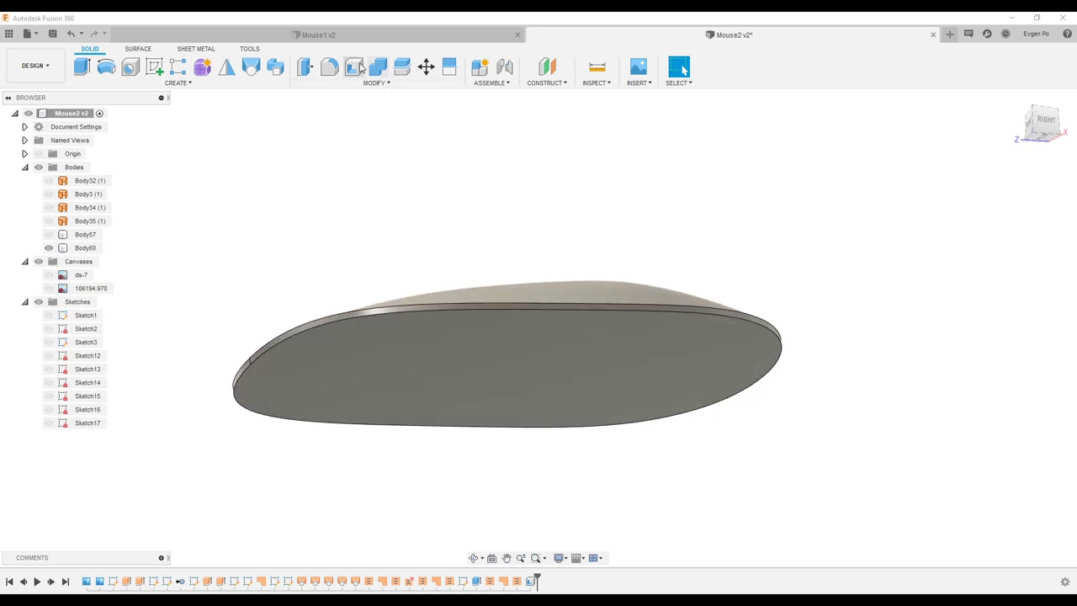
left_click(358, 68)
left_click(525, 384)
type("1")
middle_click_drag(645, 378, 1002, 292, "shift")
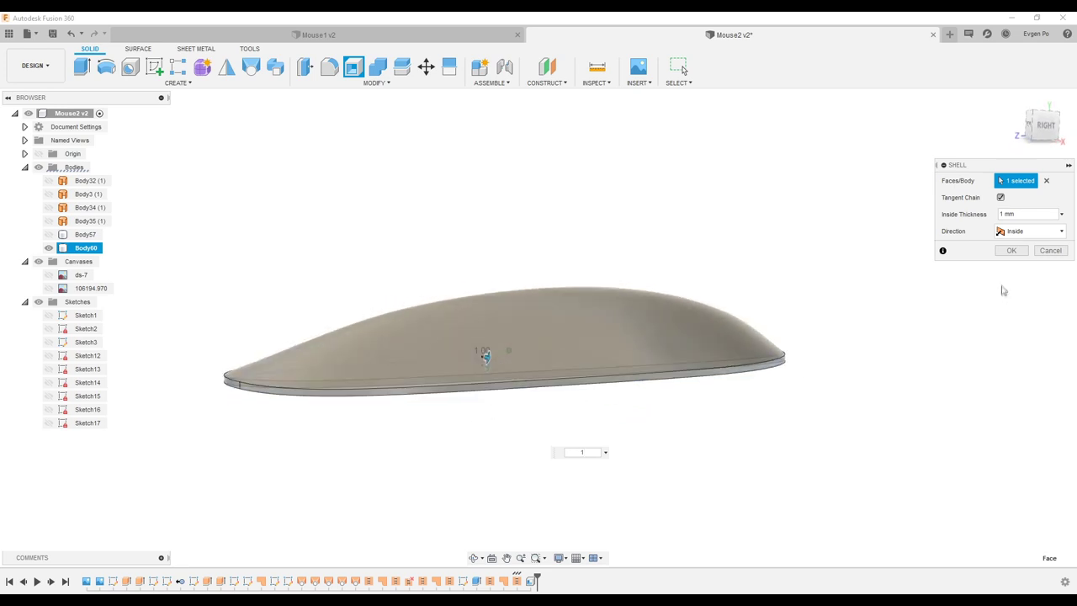
left_click(1011, 250)
mouse_move(1012, 255)
middle_mouse_down("shift")
mouse_move(692, 368)
mouse_move(568, 386)
mouse_move(90, 262)
middle_mouse_up("shift")
Show reference canvas 106194.970, check the top view, and begin an offset plane.
left_click(49, 288)
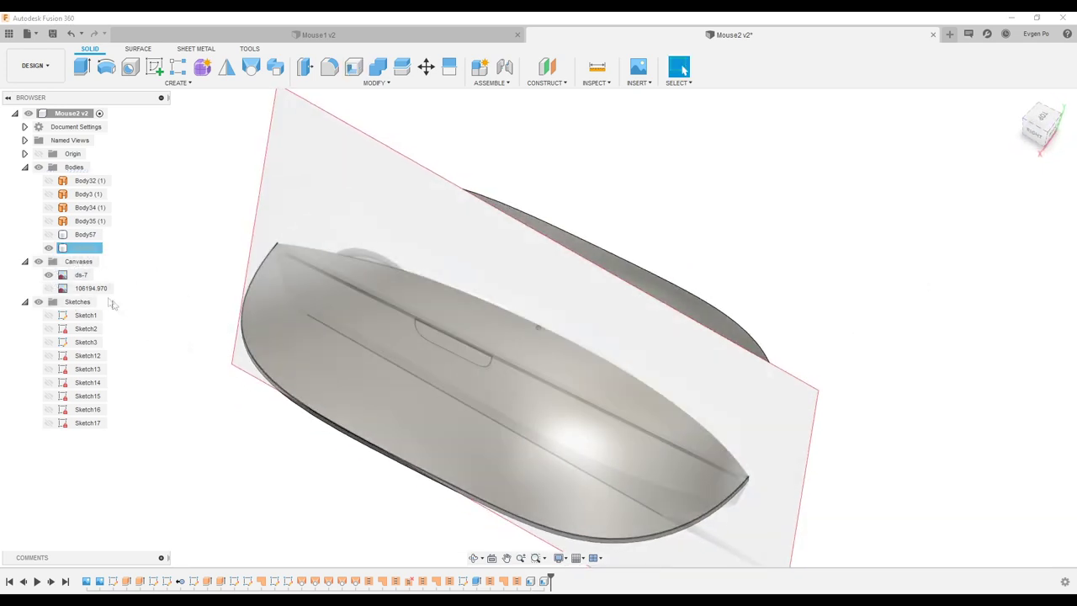
middle_click_drag(362, 310, 589, 253, "shift")
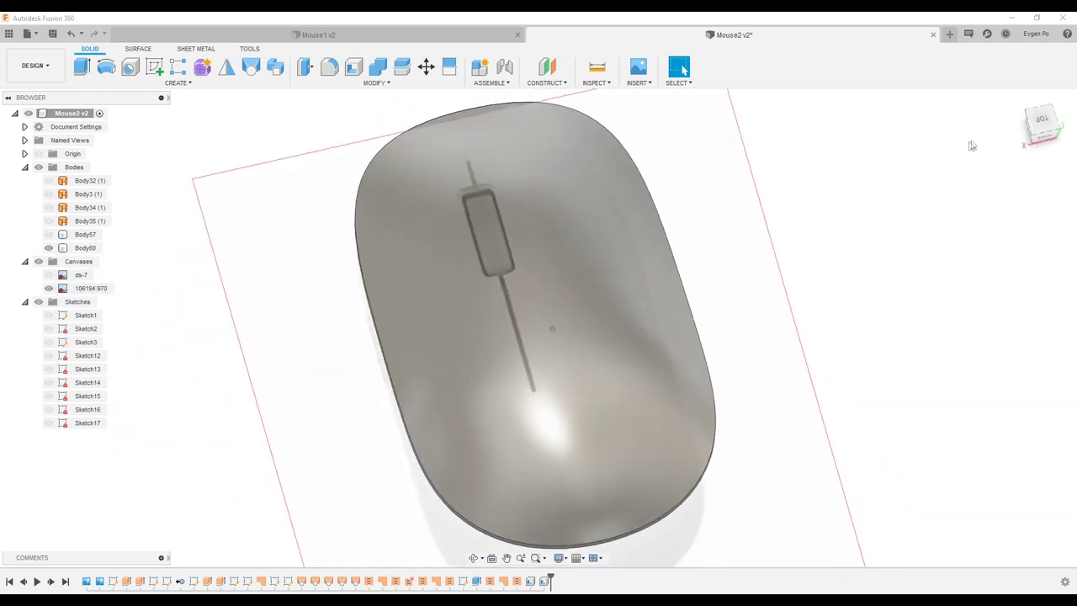
left_click(1041, 123)
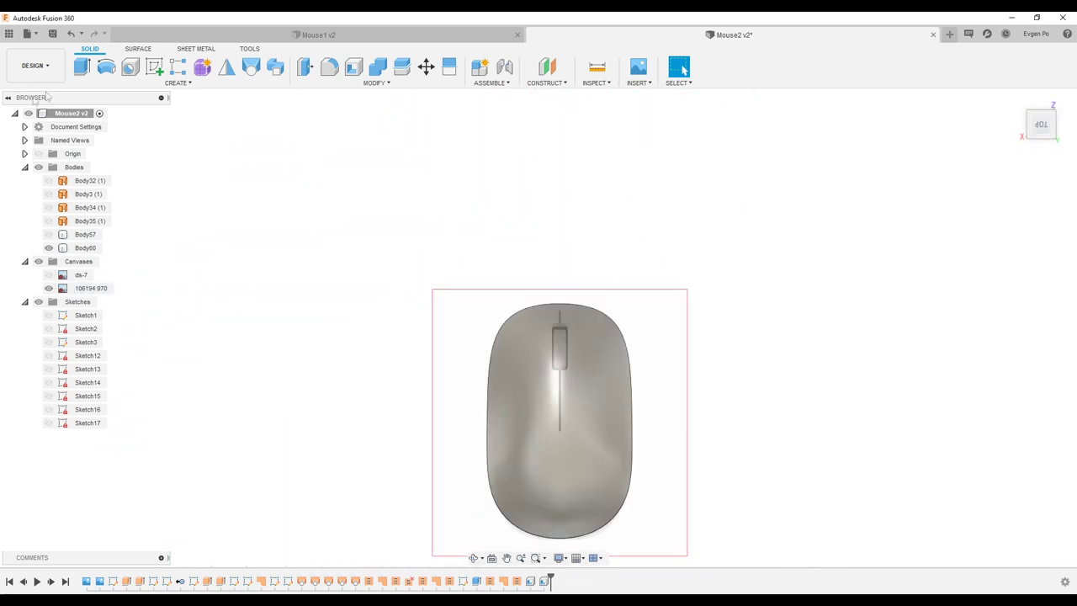
middle_click_drag(406, 93, 505, 168, "shift")
left_click(547, 67)
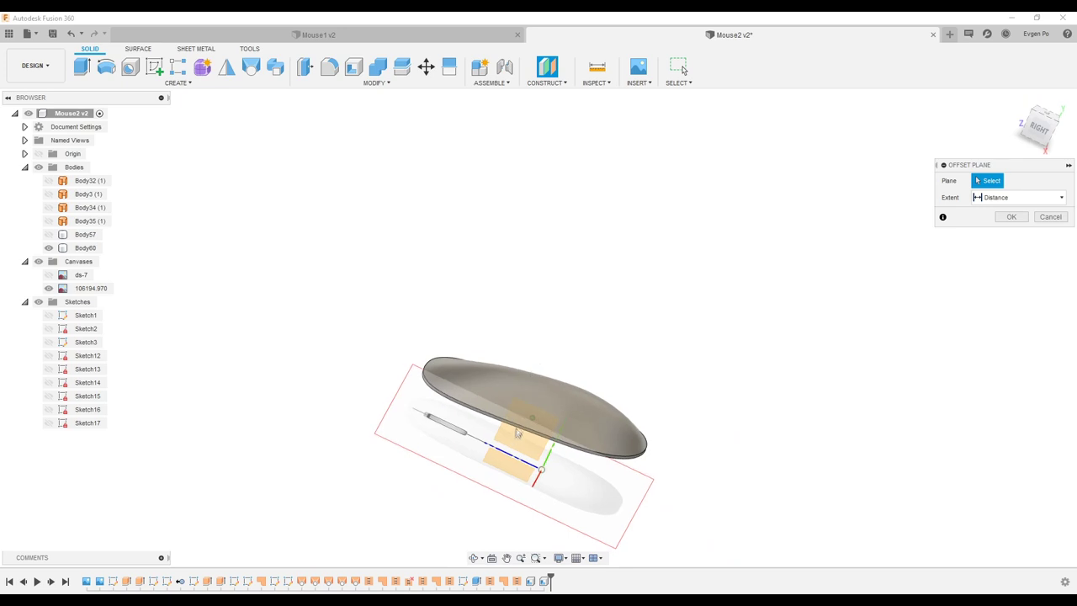
Create a construction plane offset 45 mm from the XZ plane.
left_click(508, 465)
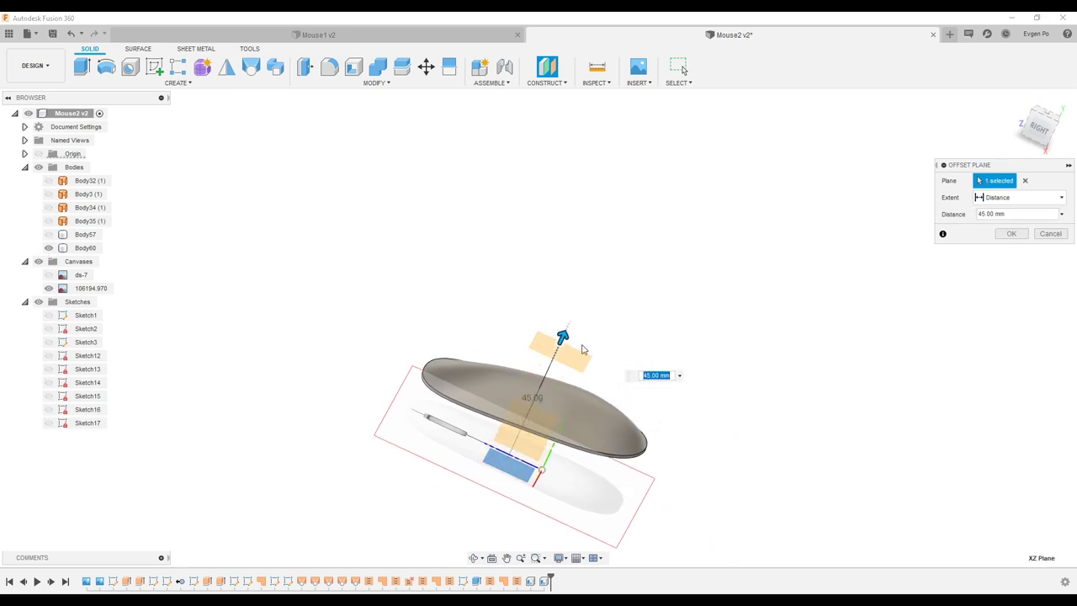
middle_click_drag(574, 362, 588, 319, "shift")
left_click(1011, 233)
left_click(1040, 113)
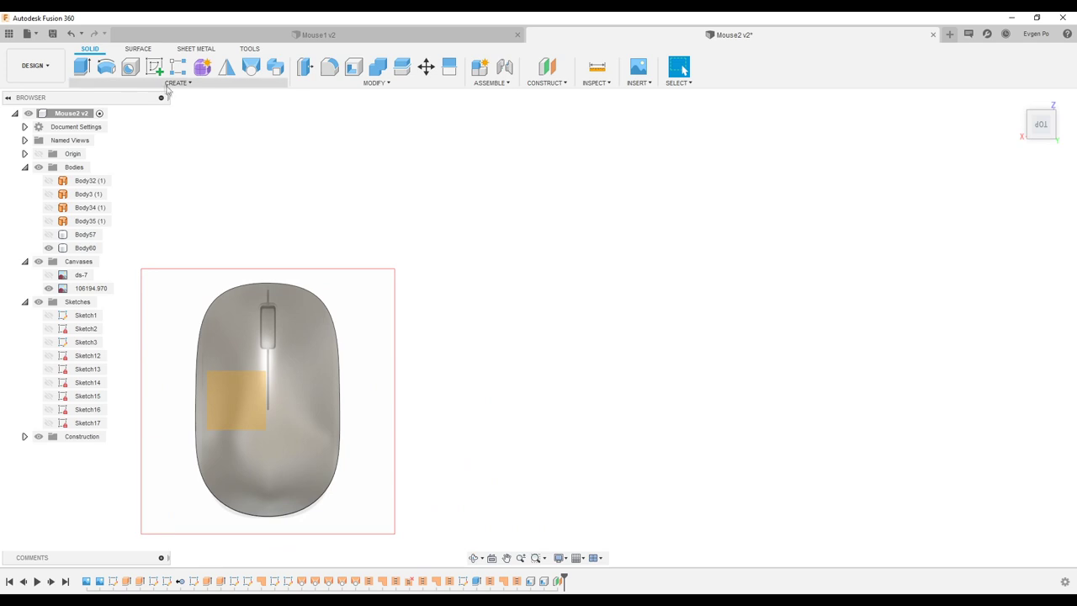
scroll(471, 252, "down", 1)
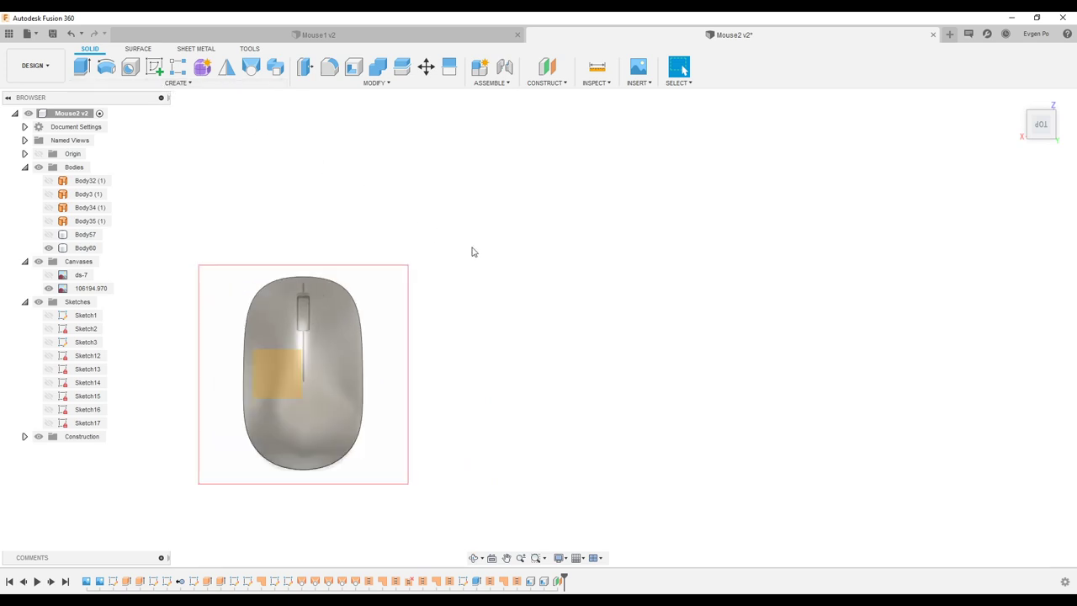
Start a sketch on the offset plane and draw a centre line along the mouse axis.
left_click(152, 70)
left_click(274, 382)
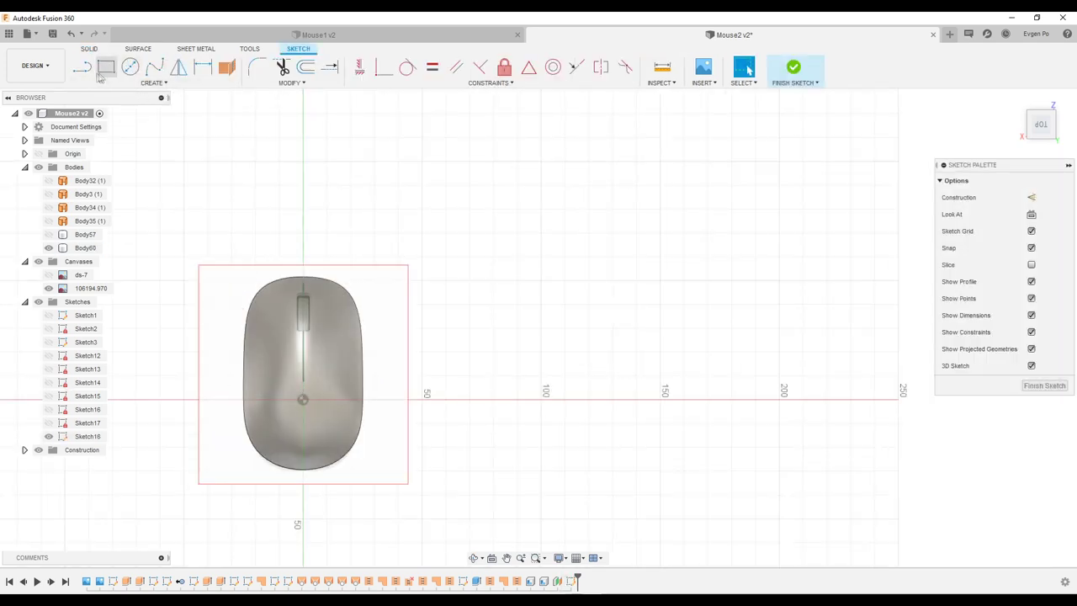
left_click(303, 185)
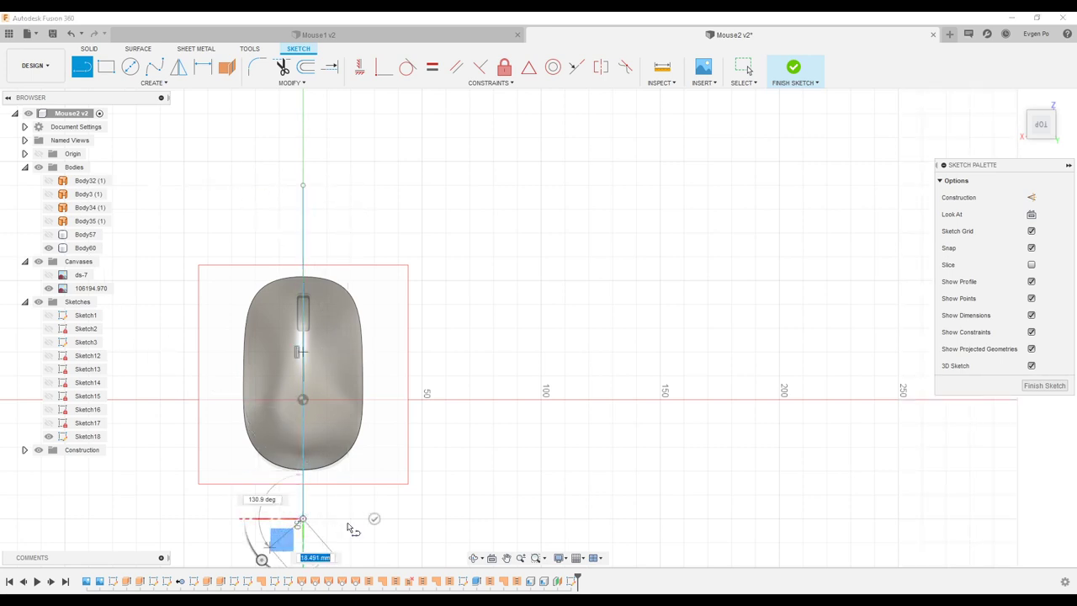
scroll(296, 310, "up", 2)
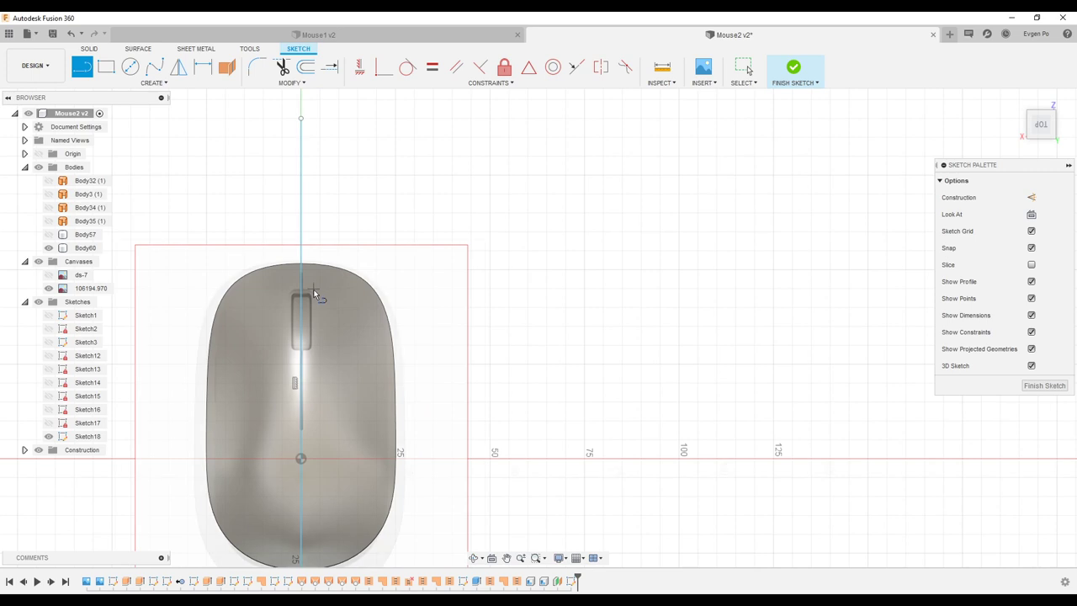
scroll(296, 286, "up", 2)
scroll(295, 253, "up", 2)
scroll(294, 218, "up", 2)
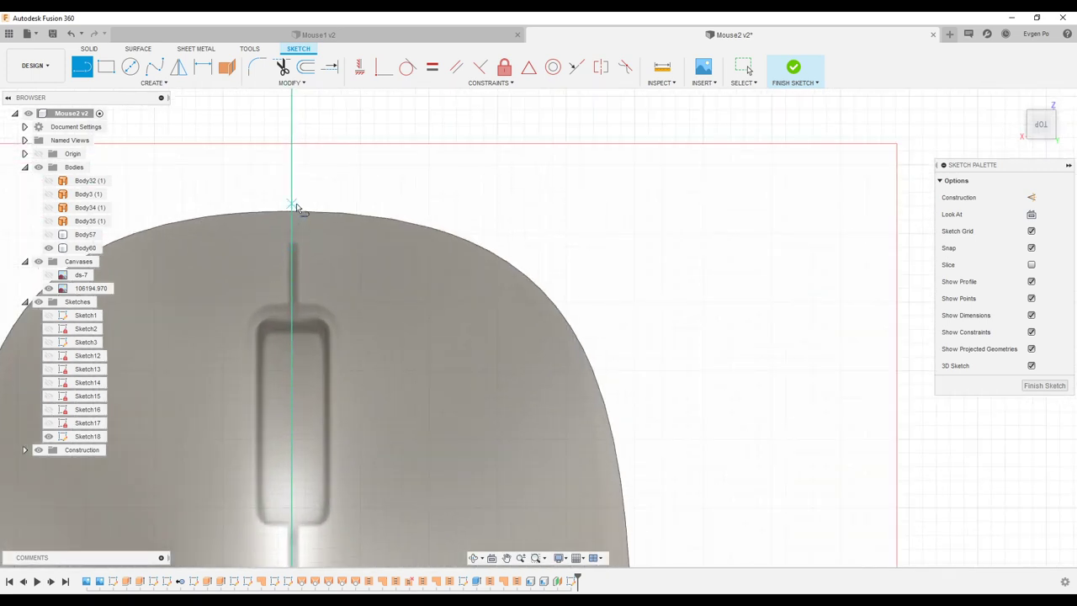
scroll(303, 208, "up", 1)
scroll(306, 214, "up", 2)
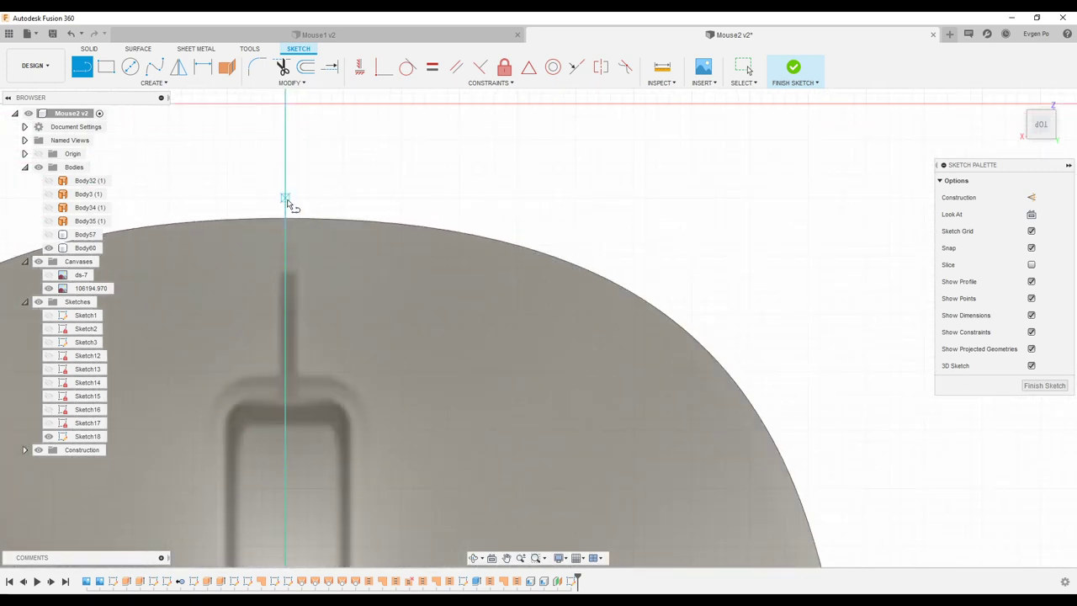
Draw a 45 × 0.5 mm rectangular strip beside the centre line.
left_click(106, 67)
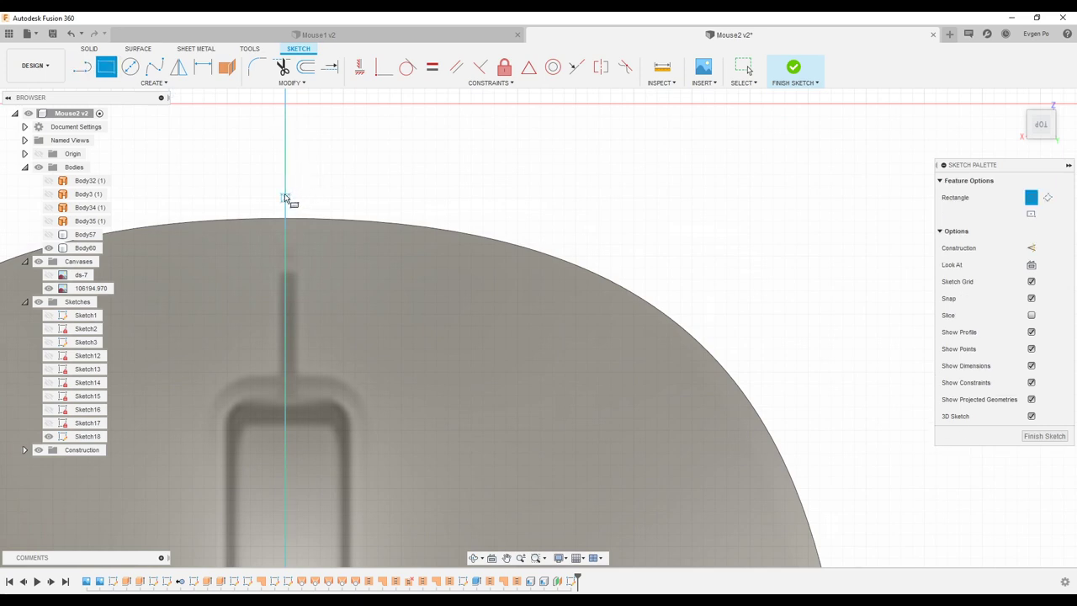
left_click(284, 198)
scroll(295, 180, "down", 3)
scroll(305, 185, "down", 2)
scroll(301, 471, "up", 5)
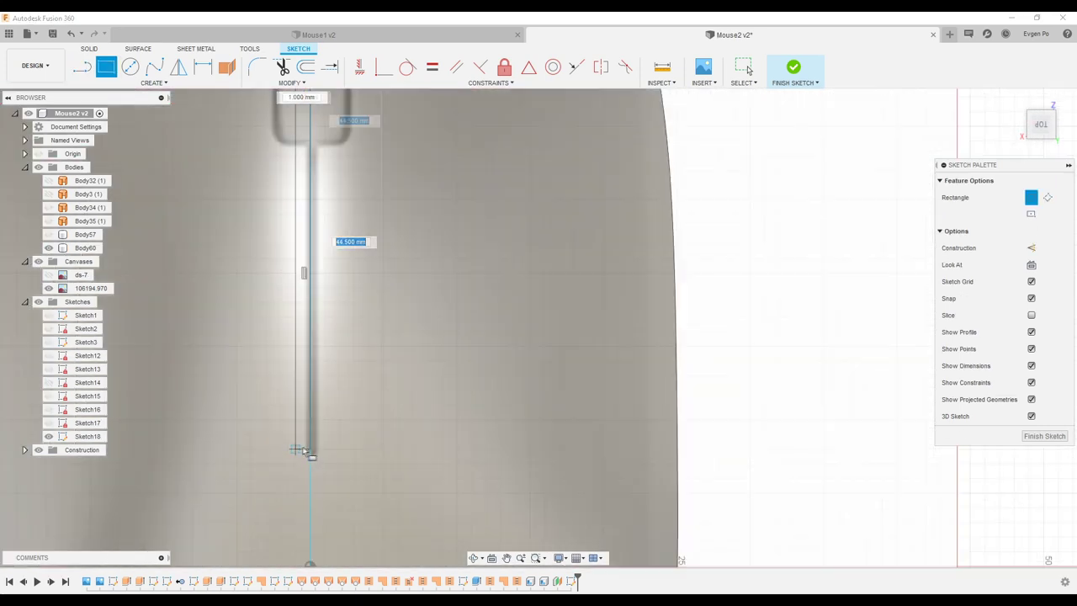
scroll(307, 455, "up", 3)
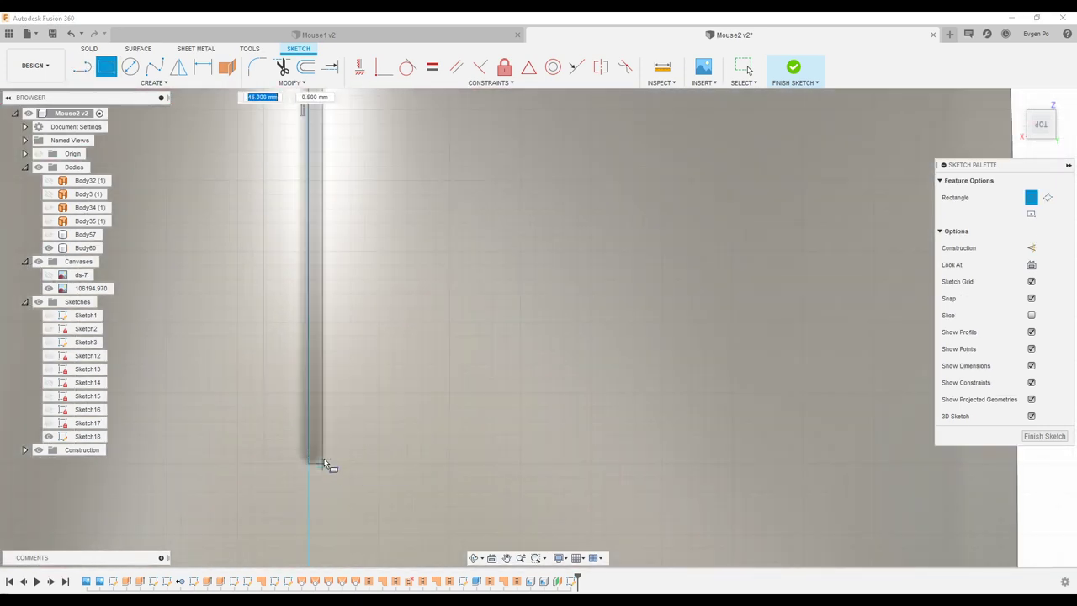
left_click(325, 462)
Mirror the strip across the centre line and finish Sketch18.
left_click(178, 68)
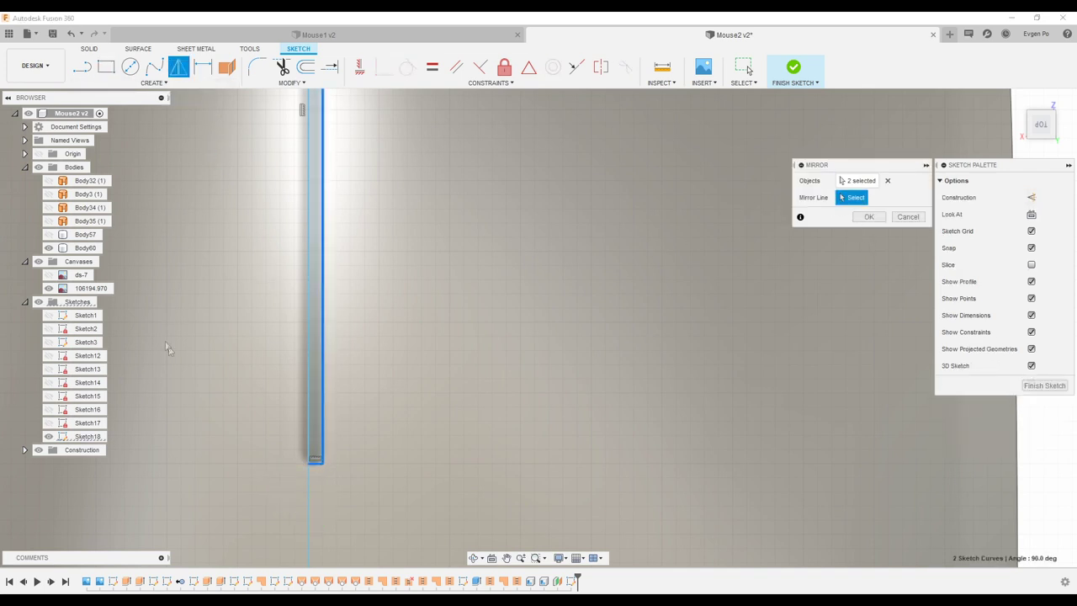
left_click(881, 217)
scroll(481, 473, "down", 5)
scroll(458, 252, "up", 2)
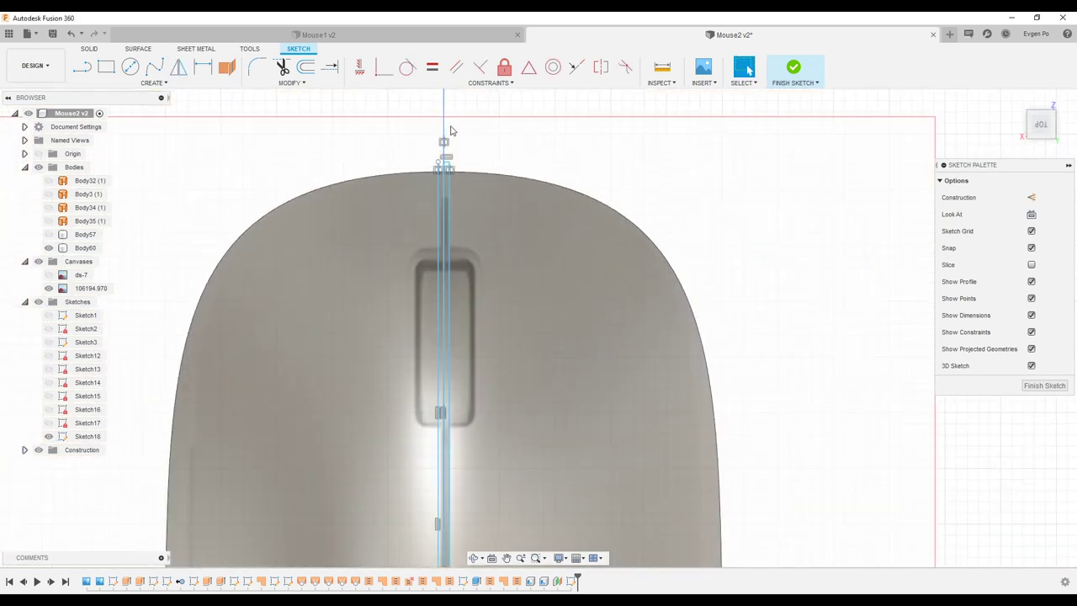
scroll(451, 139, "up", 4)
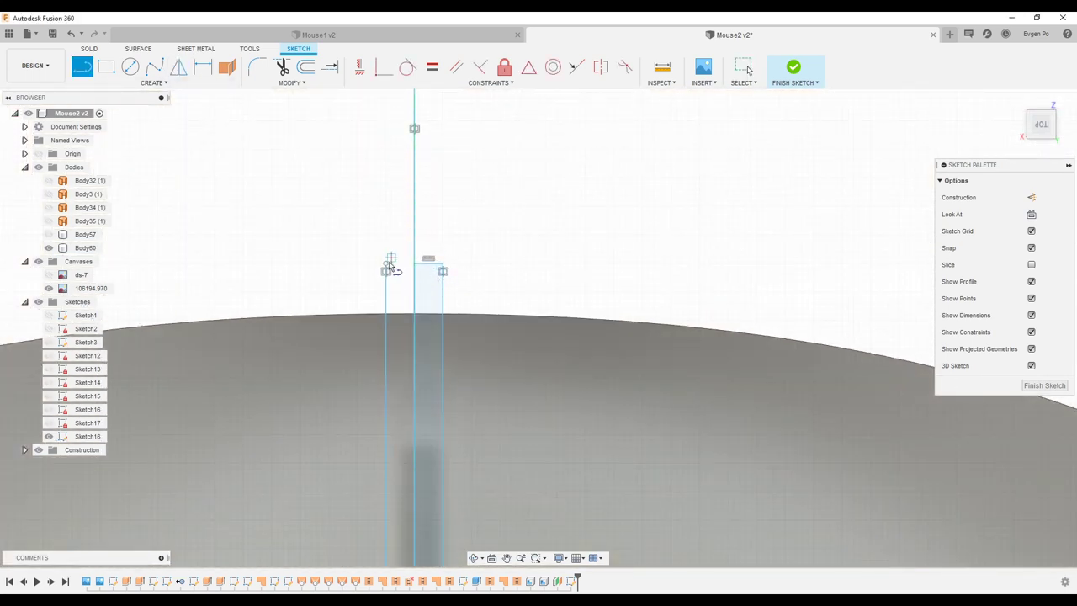
scroll(414, 267, "down", 5)
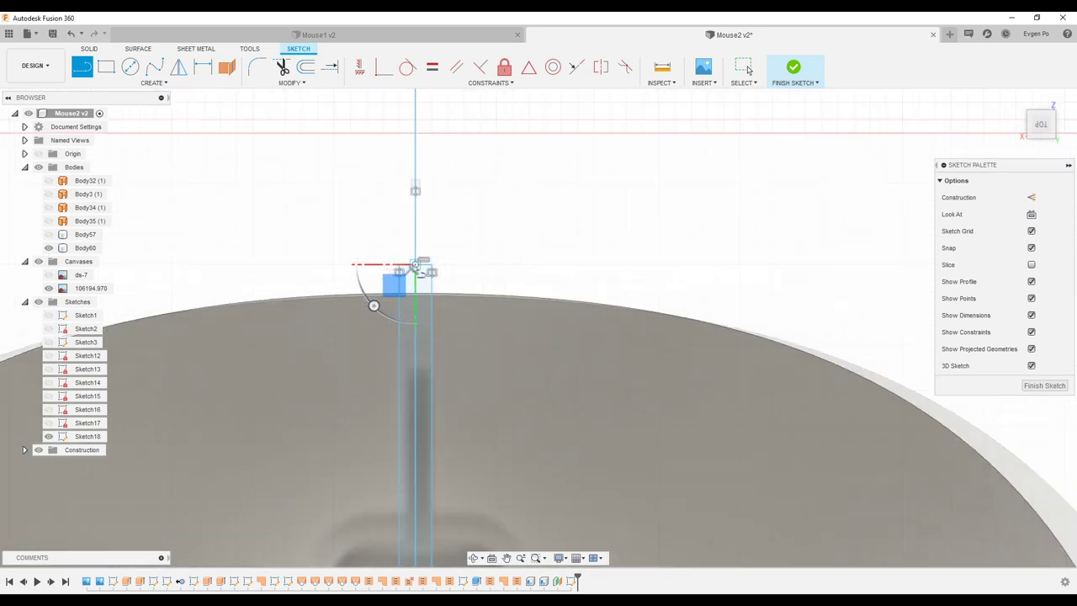
left_click(1044, 385)
left_click(793, 67)
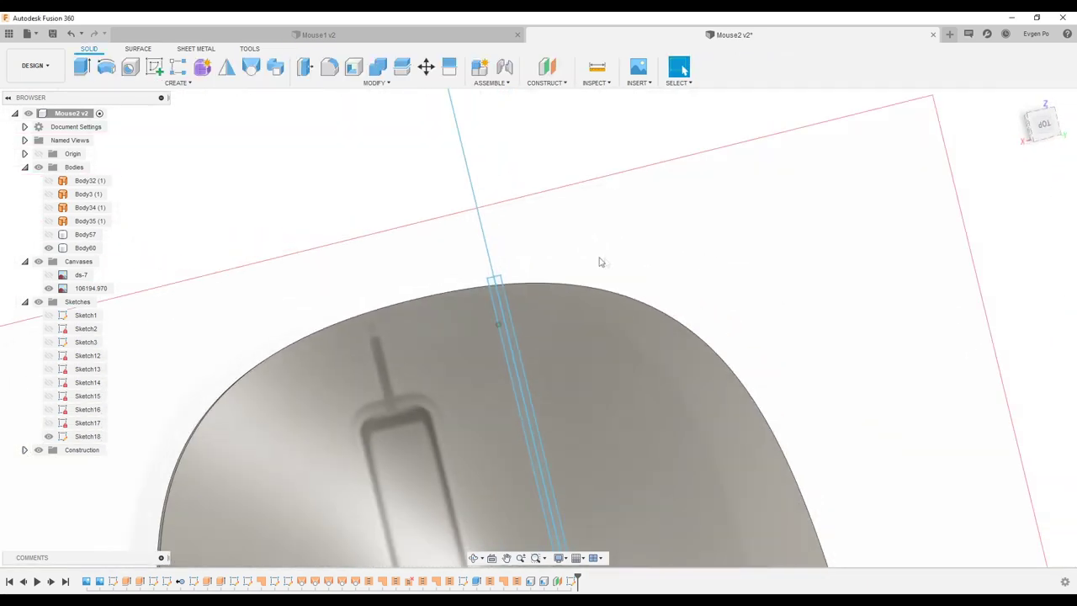
Extrude both strip profiles as a 41 mm cut into the mouse top.
middle_click_drag(598, 260, 94, 345, "shift")
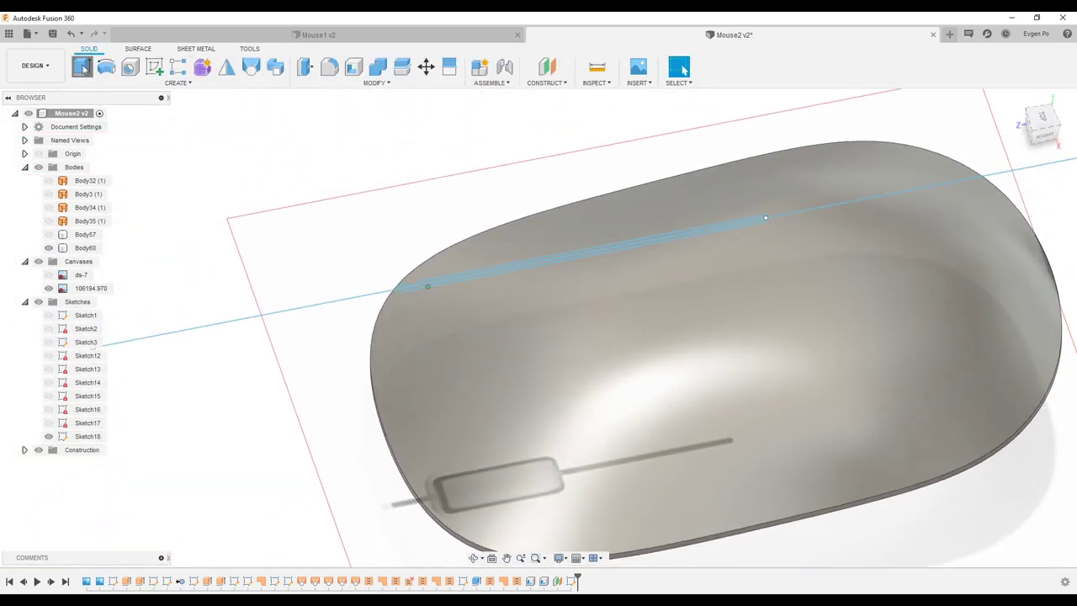
key("e")
scroll(445, 311, "up", 5)
left_click(443, 304)
left_click(418, 301)
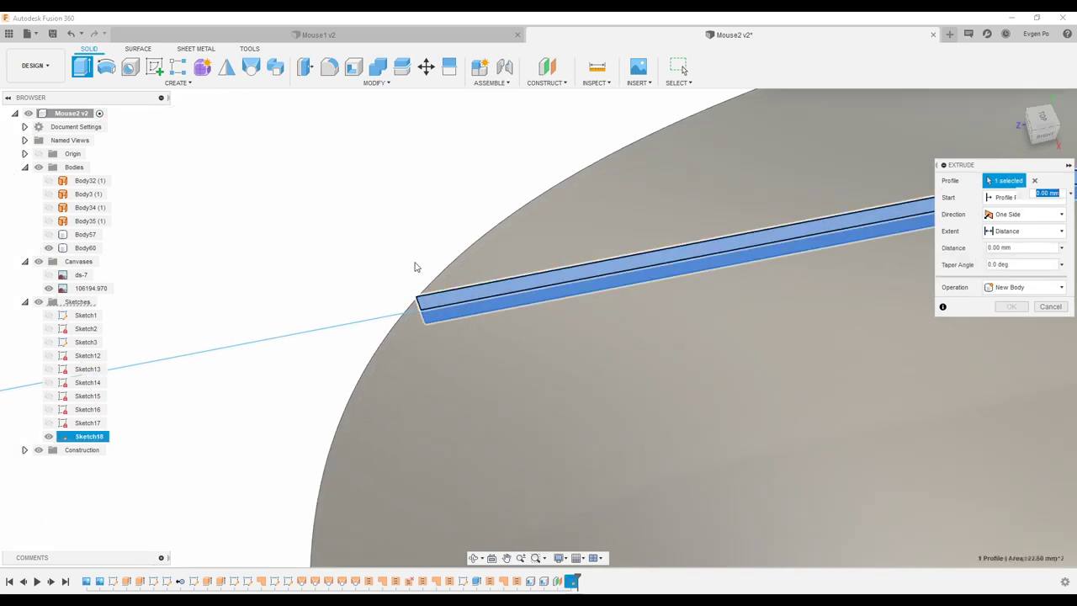
scroll(416, 267, "down", 5)
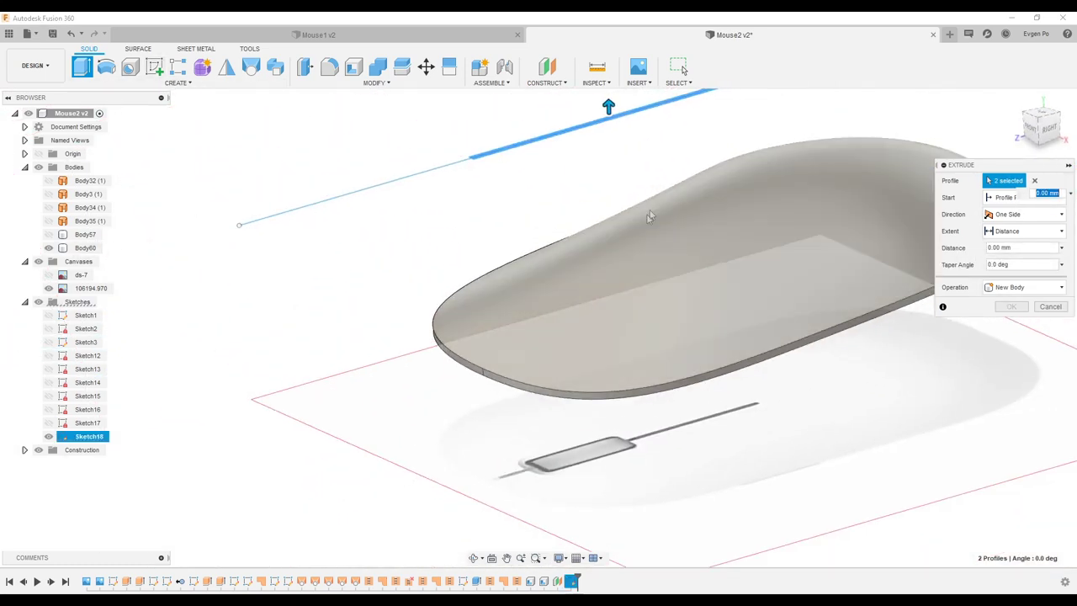
left_click_drag(609, 107, 609, 343)
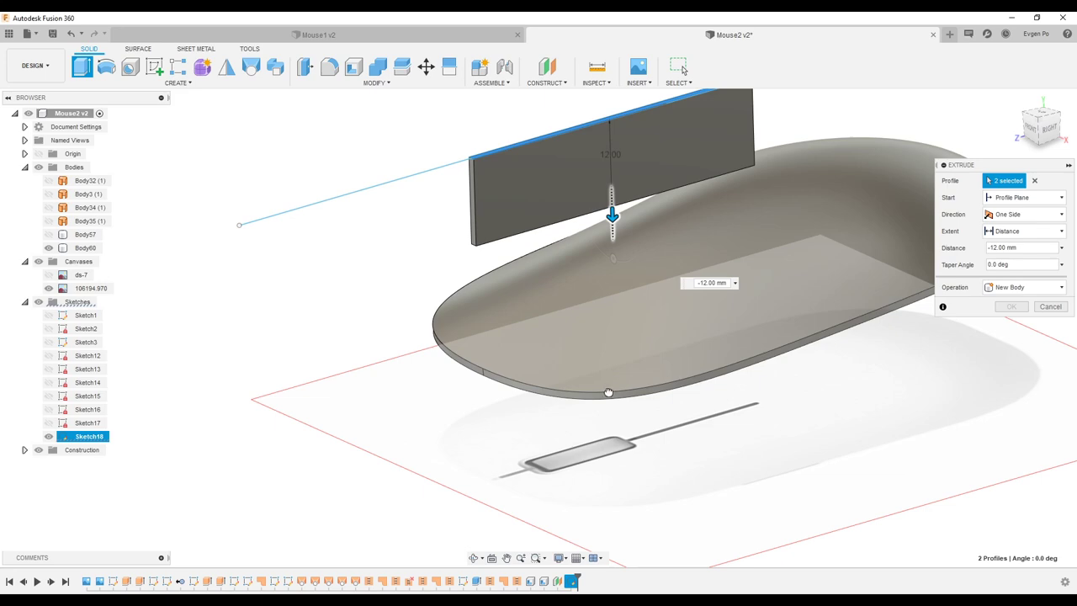
left_click_drag(607, 402, 613, 416)
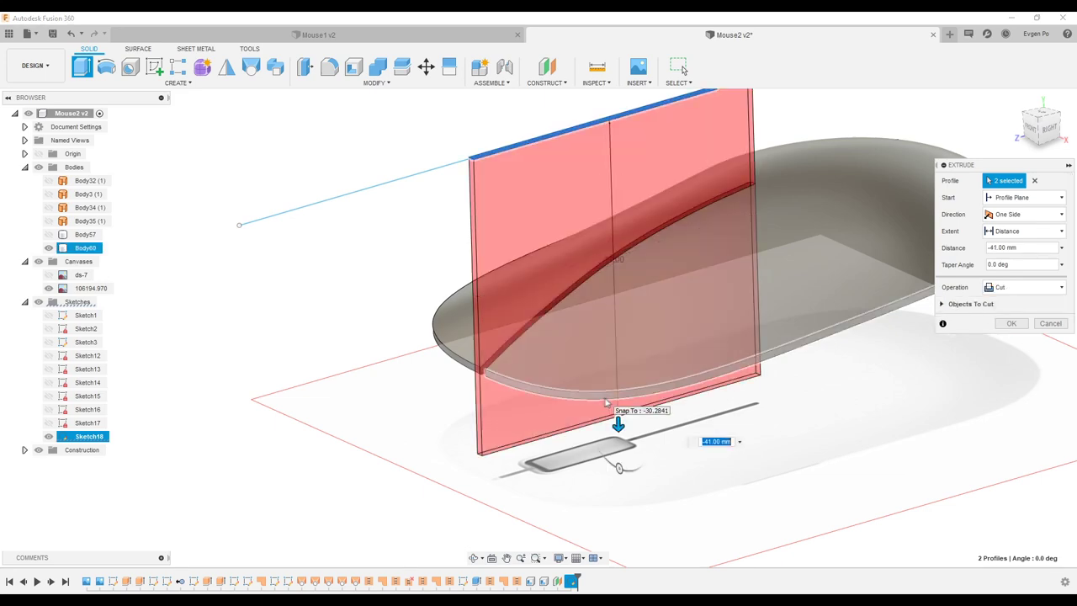
left_click(1021, 324)
Orbit and zoom in to inspect the end of the new slot.
middle_click_drag(1021, 324, 805, 247, "shift")
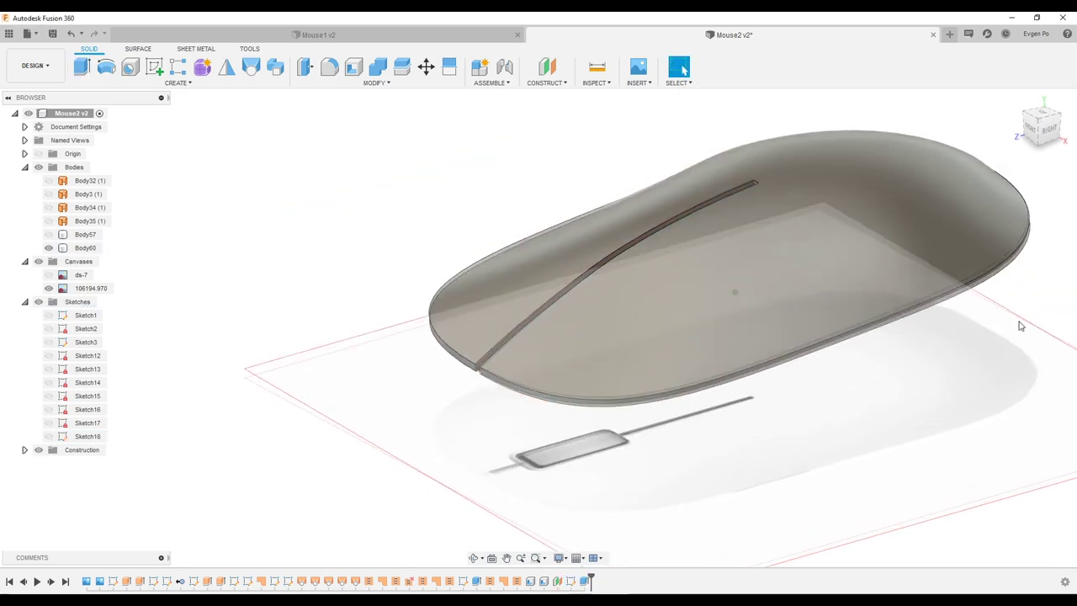
scroll(805, 247, "up", 3)
scroll(805, 247, "up", 8)
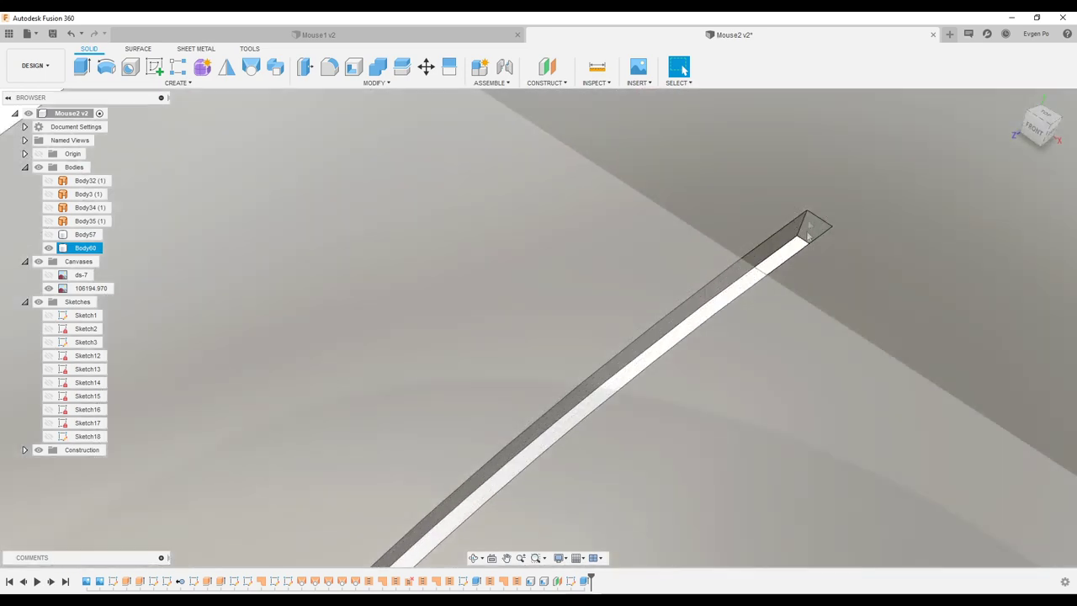
middle_click_drag(804, 229, 839, 253, "shift")
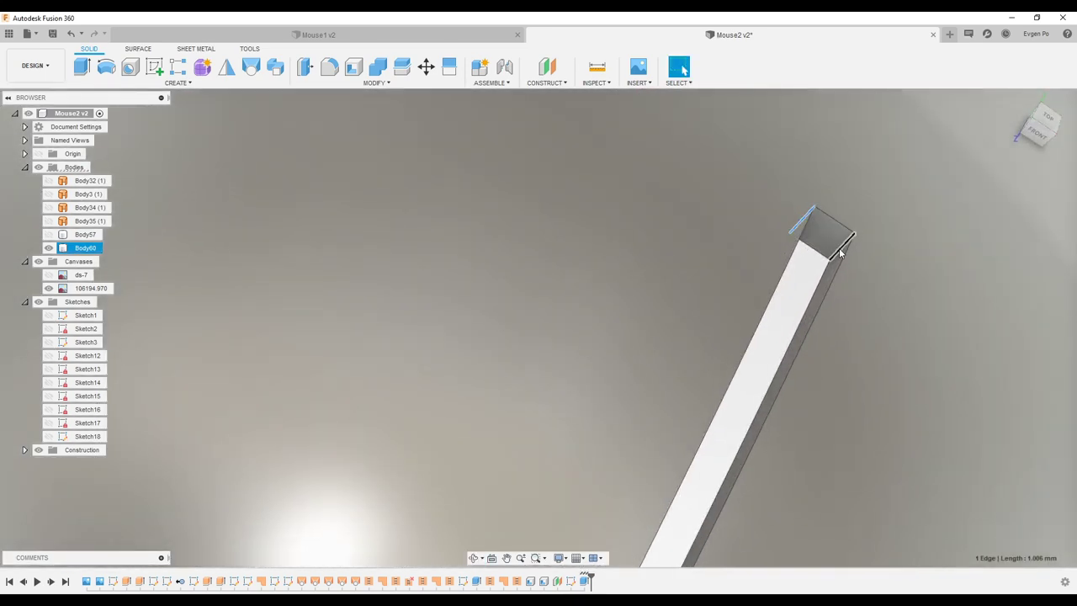
Fillet the two slot end edges at 0.50 mm and make Sketch18 visible.
key("f")
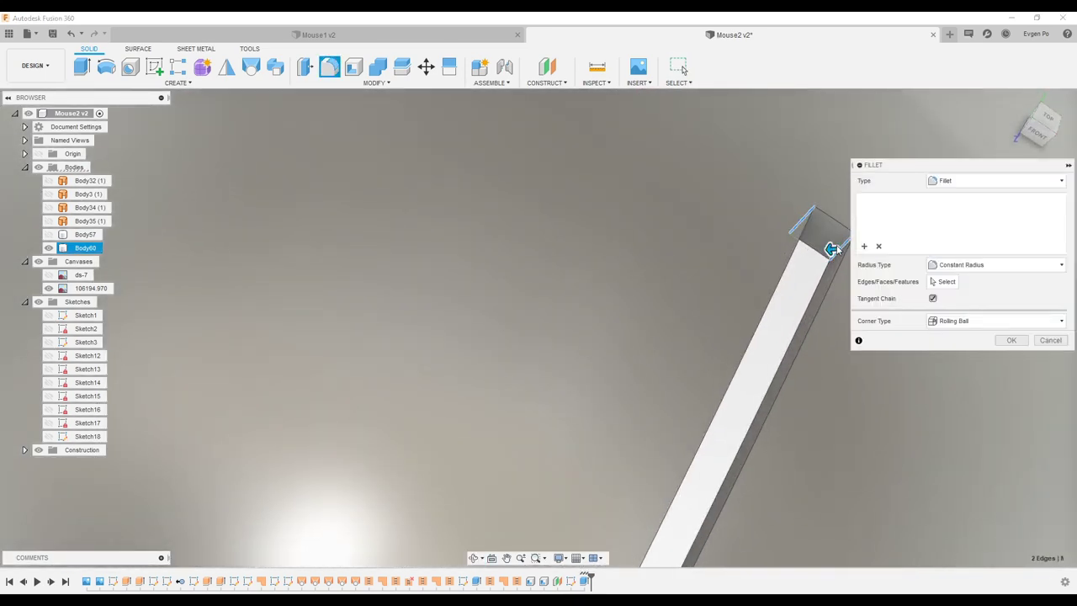
scroll(775, 257, "down", 2)
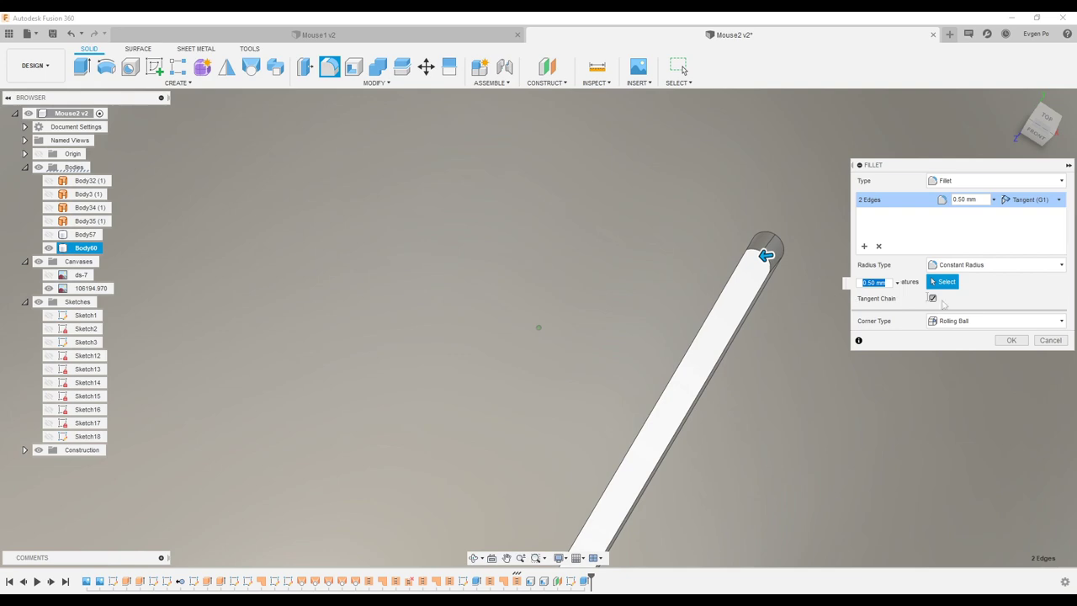
left_click(1011, 339)
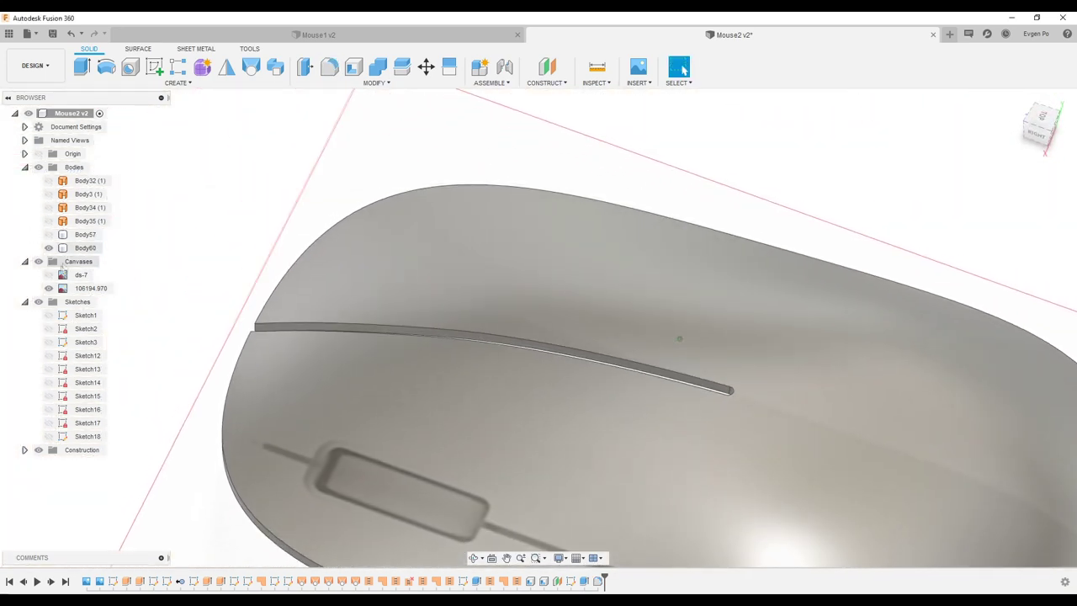
left_click(47, 435)
left_click(84, 248)
Open Sketch18 for editing from the browser.
middle_click_drag(893, 173, 1027, 126, "shift")
left_click(1041, 119)
left_click(87, 435)
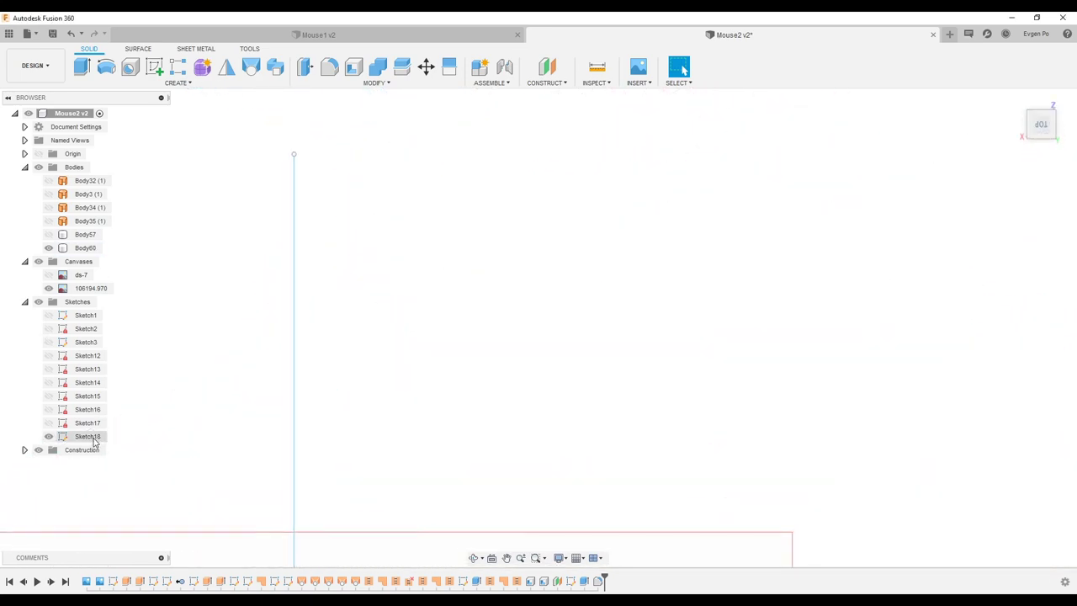
right_click(92, 435)
left_click(150, 287)
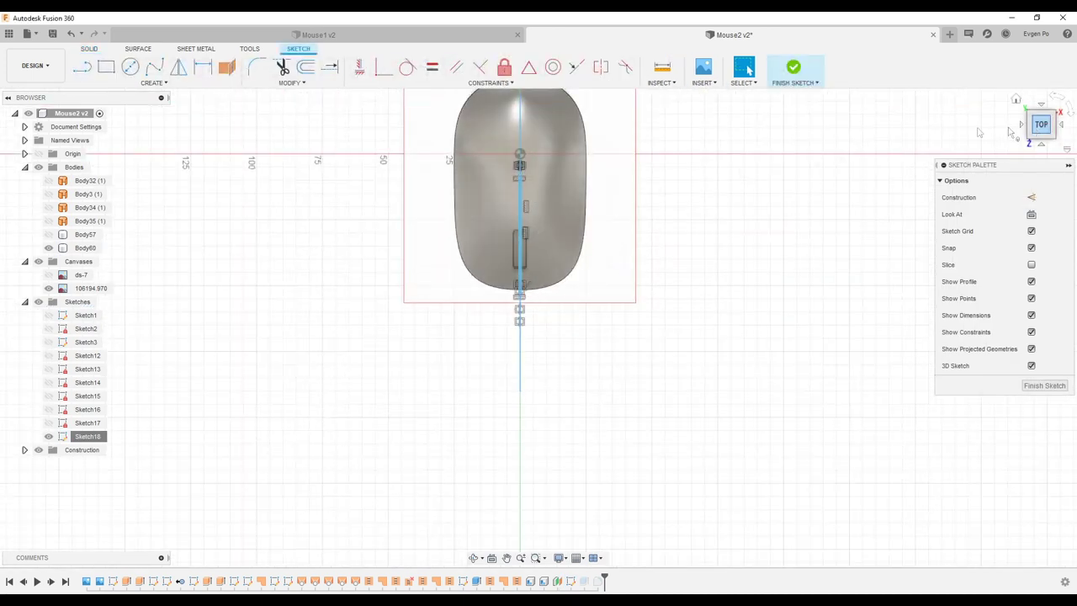
scroll(717, 156, "up", 2)
scroll(559, 211, "up", 2)
scroll(558, 211, "up", 3)
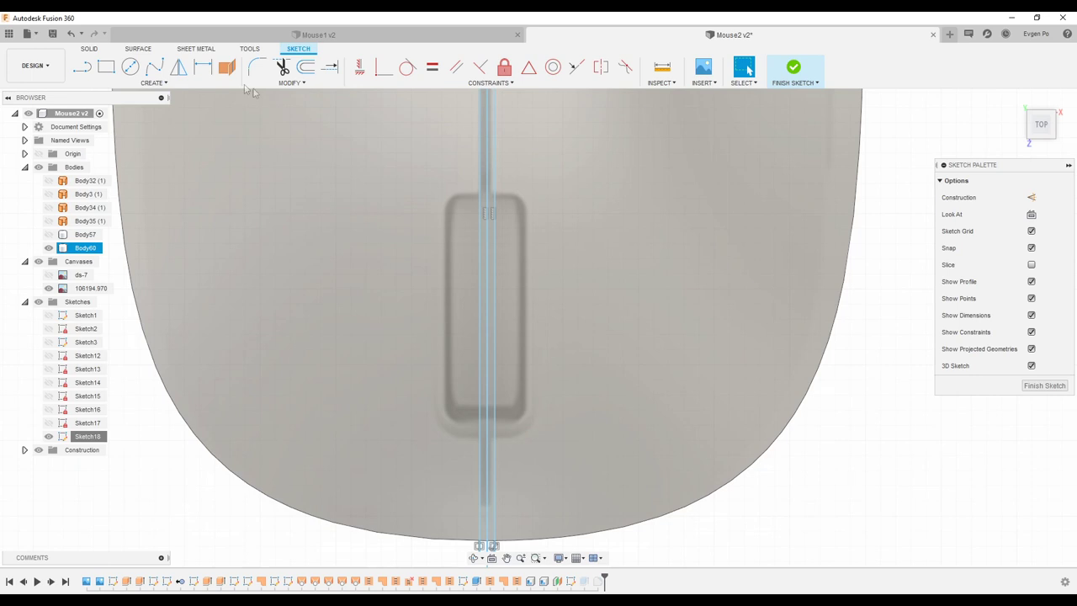
Draw a rectangle beside the centre line and round its corners with 1 mm fillets.
left_click(107, 67)
scroll(492, 202, "up", 1)
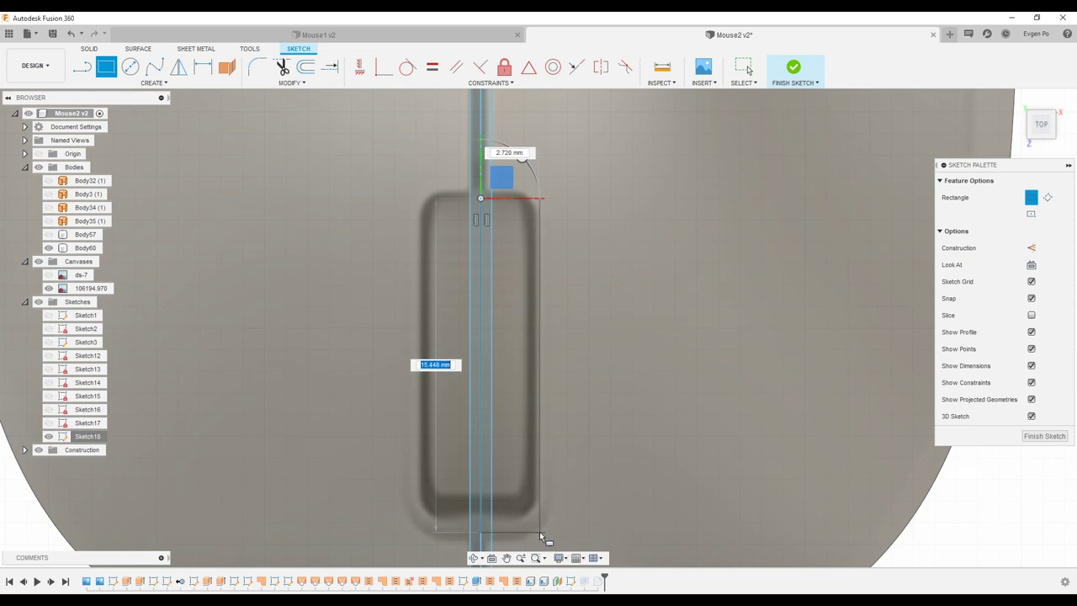
left_click(539, 531)
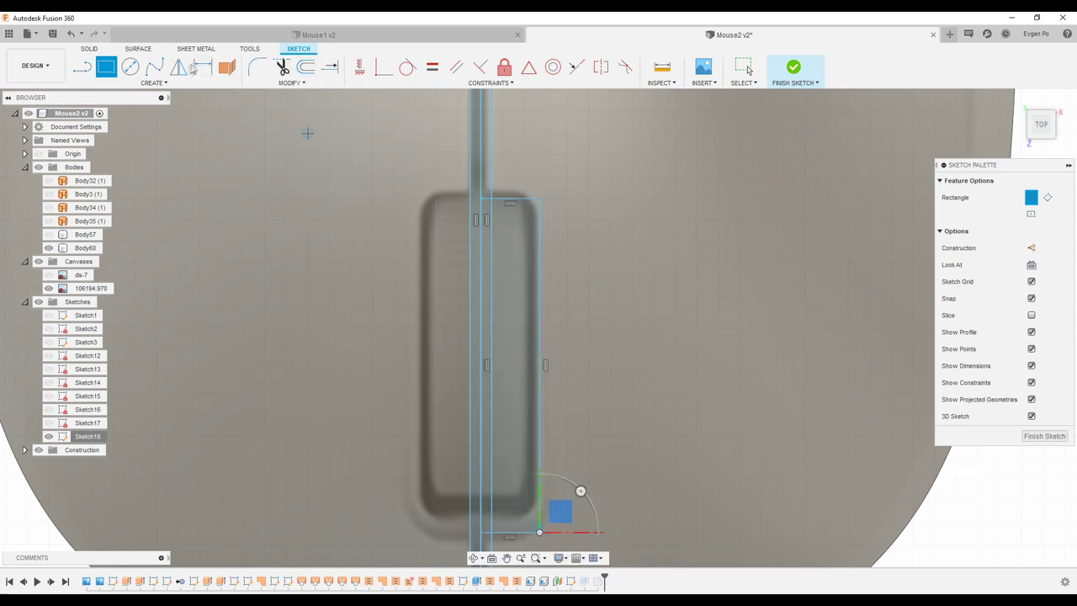
left_click(180, 67)
left_click(253, 71)
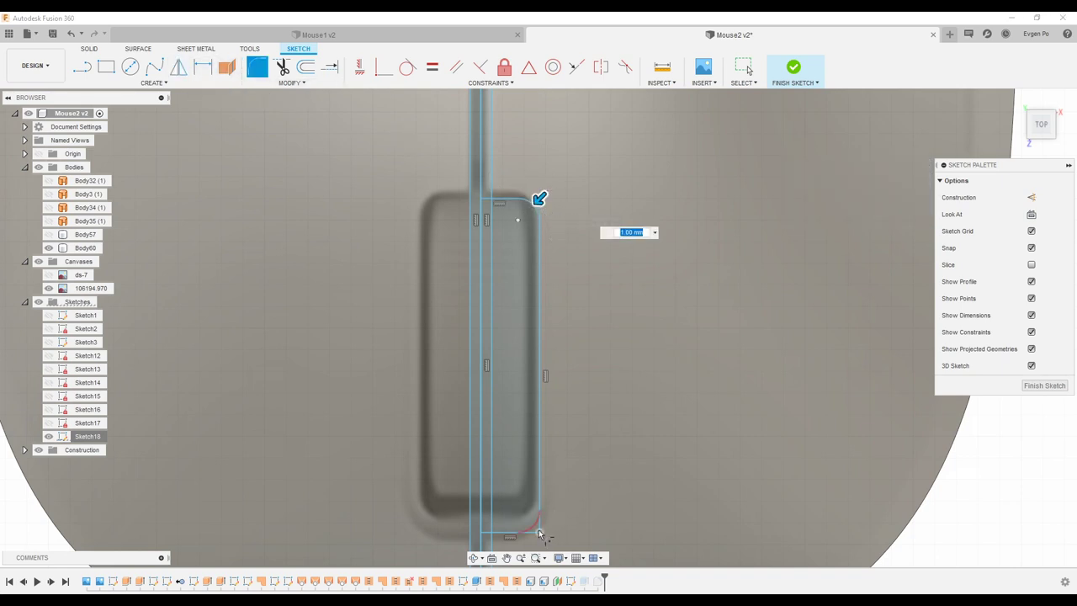
Mirror the rounded rectangle about the centre line, then start extruding its profiles.
key("Return")
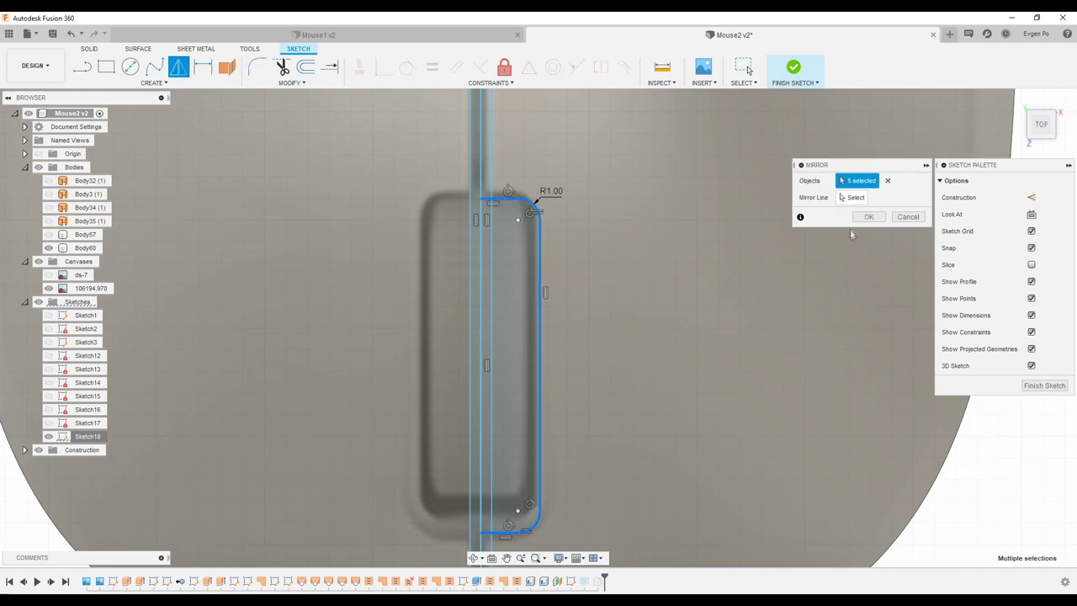
left_click(480, 287)
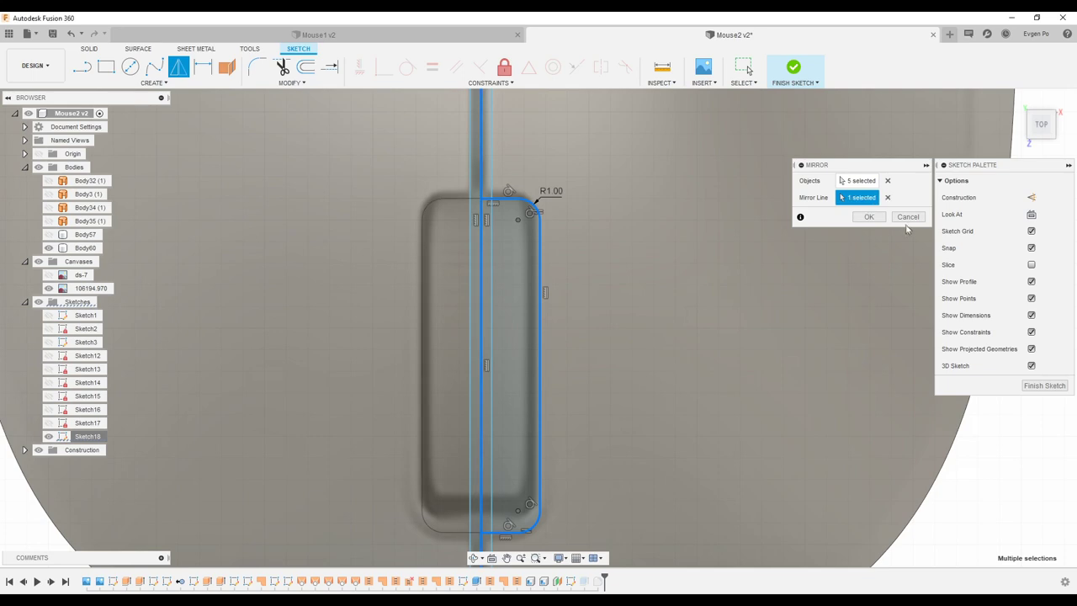
left_click(868, 216)
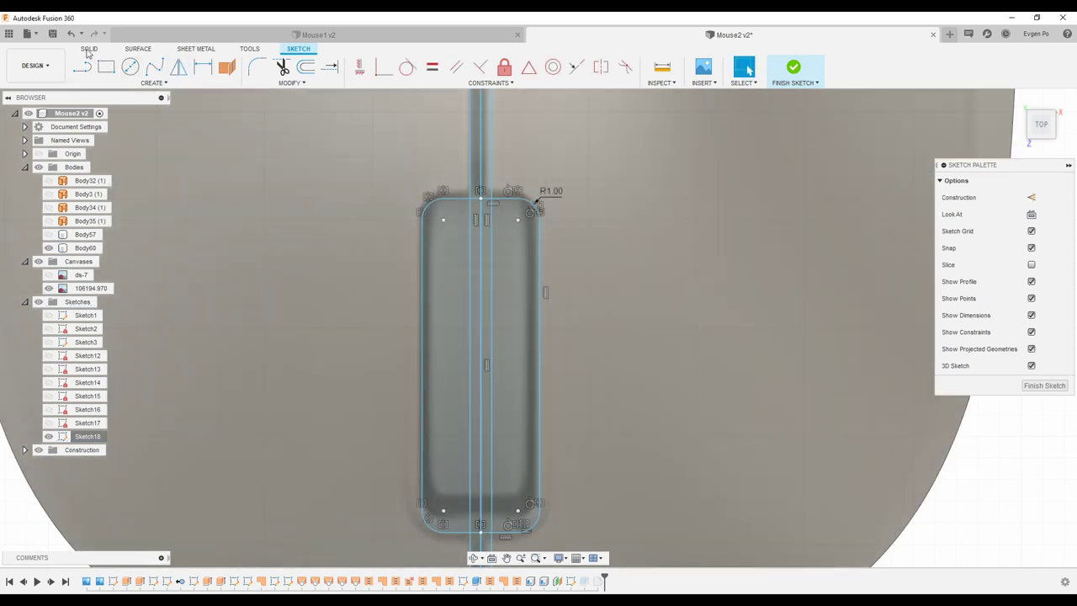
left_click(89, 48)
left_click(83, 66)
left_click(512, 270)
Cut the four rounded-rectangle profiles 64 mm down through the mouse shell.
left_click(486, 244)
left_click(457, 225)
scroll(457, 226, "down", 3)
middle_click_drag(483, 224, 460, 250, "shift")
left_click_drag(461, 252, 576, 434)
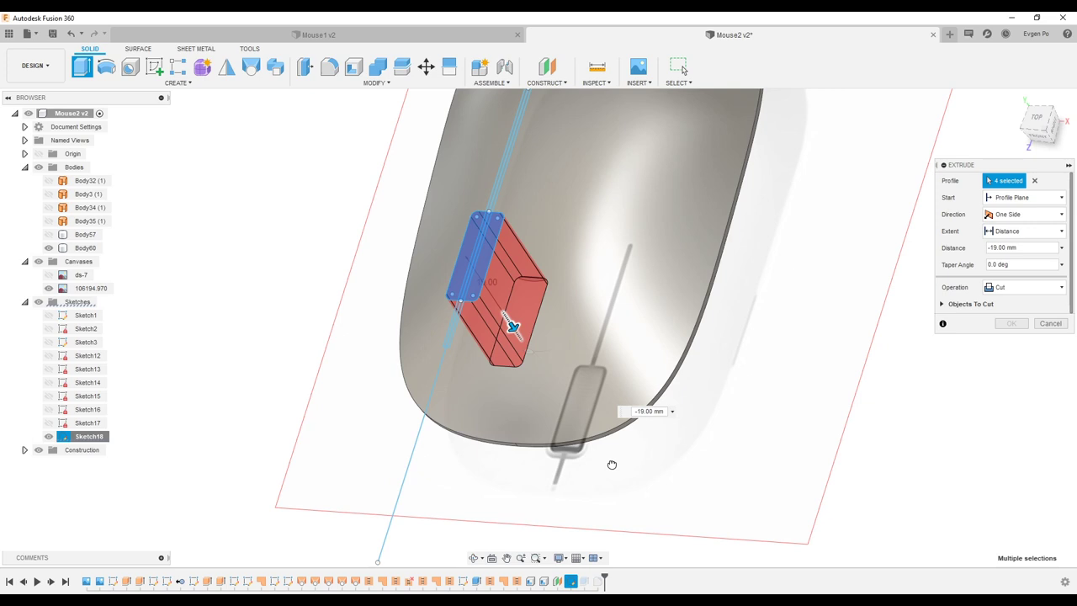
left_click_drag(629, 424, 618, 487)
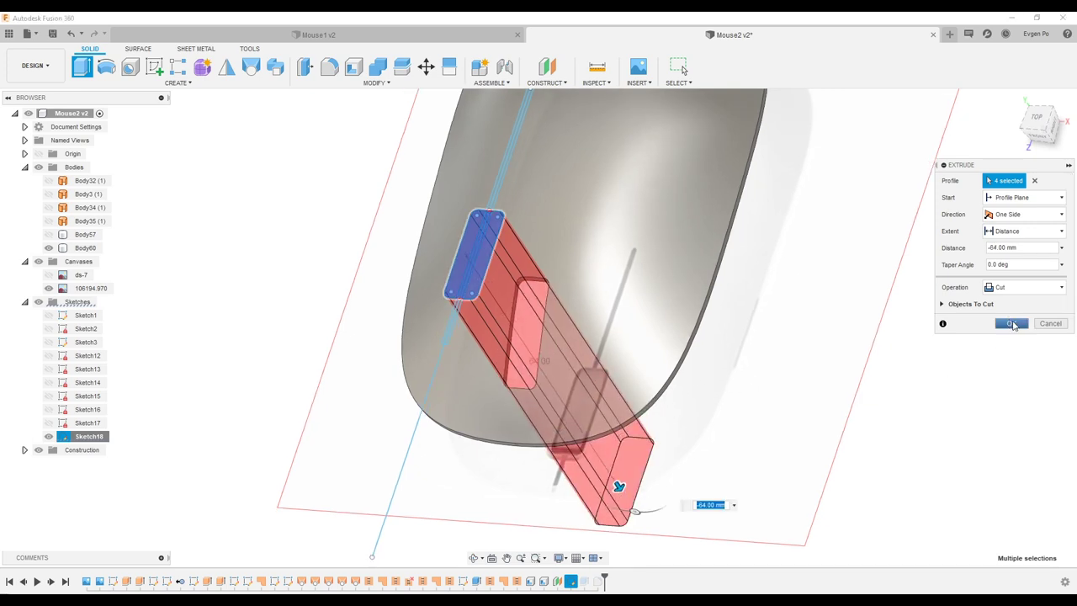
left_click(1012, 324)
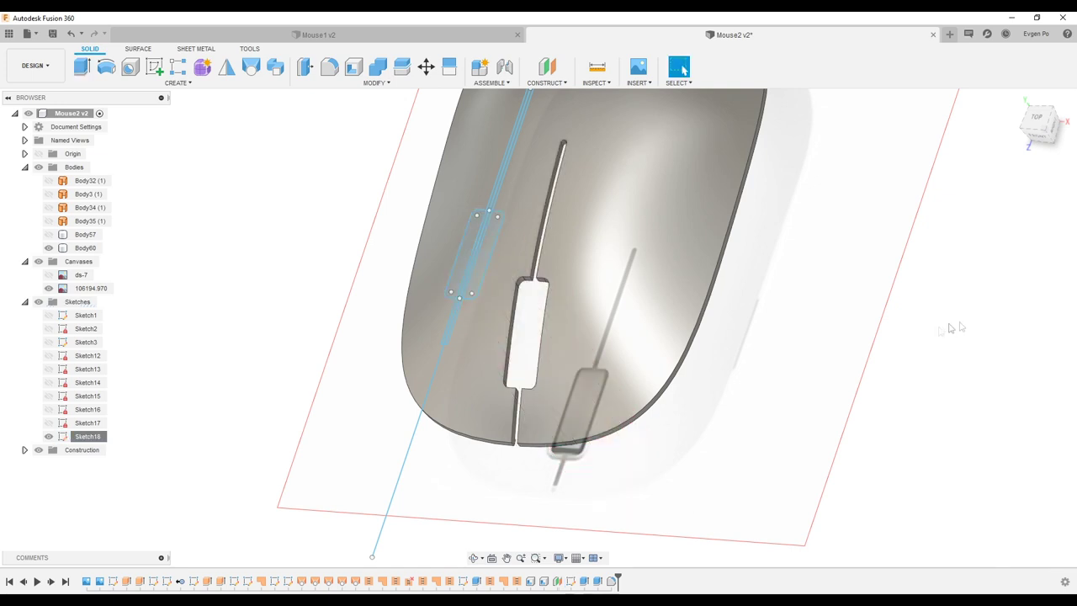
View the new opening from above, cancel a fillet, and open the Modify menu.
middle_click_drag(705, 436, 647, 372, "shift")
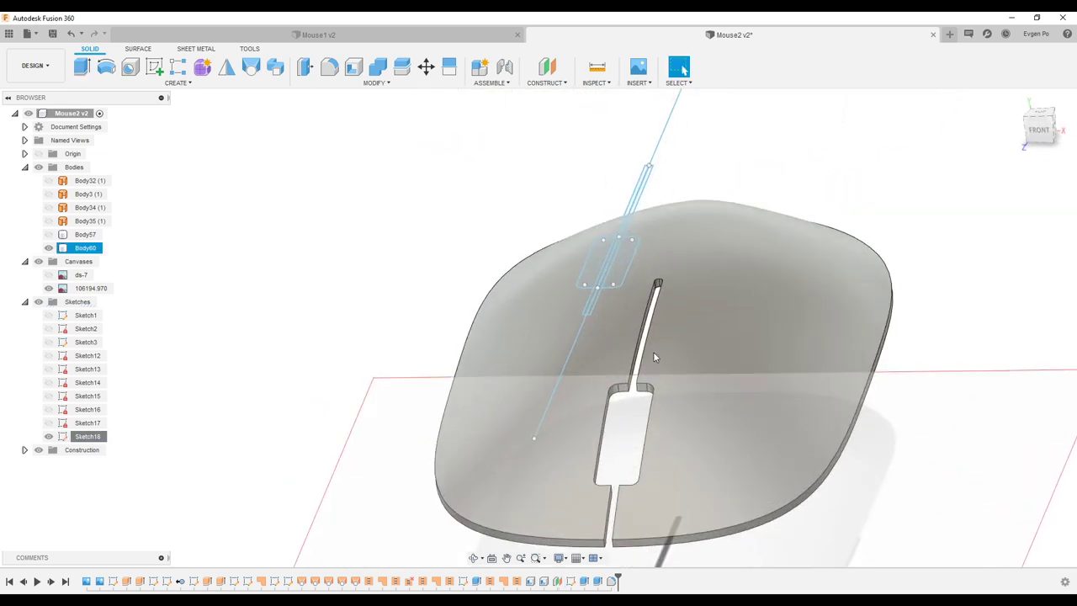
key("f")
left_click(1061, 343)
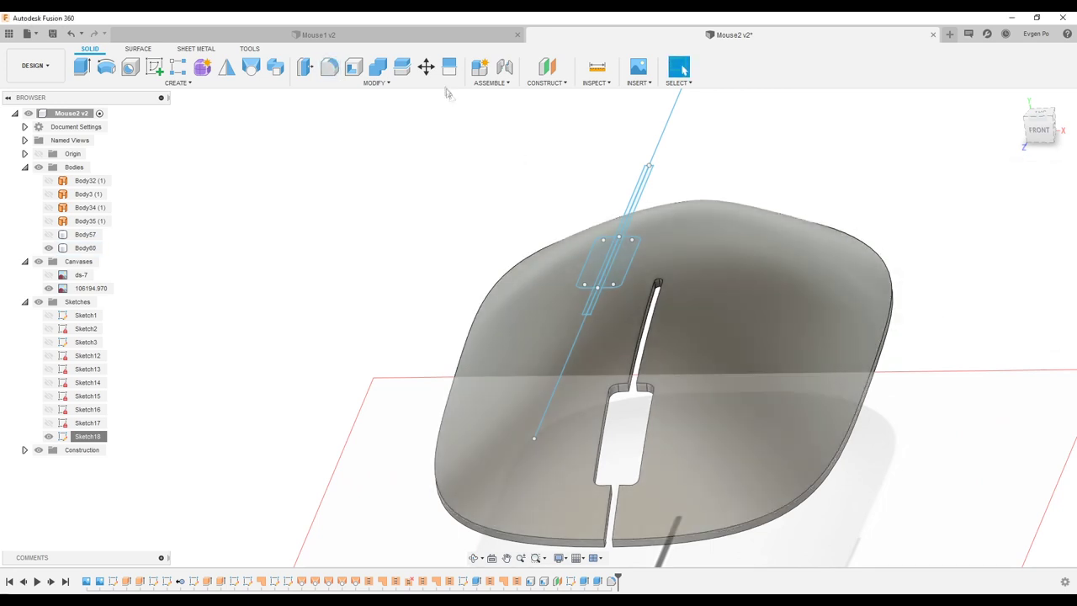
left_click(371, 83)
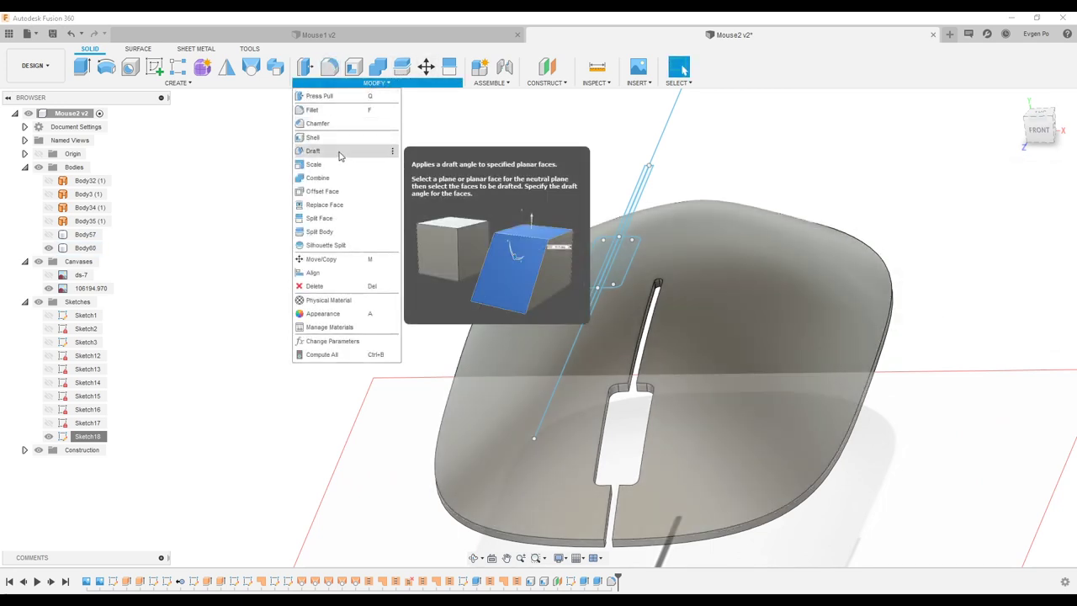
Select the slot rim edges and rounded opening edges for a chamfer.
left_click(318, 123)
scroll(652, 343, "up", 2)
left_click(642, 354)
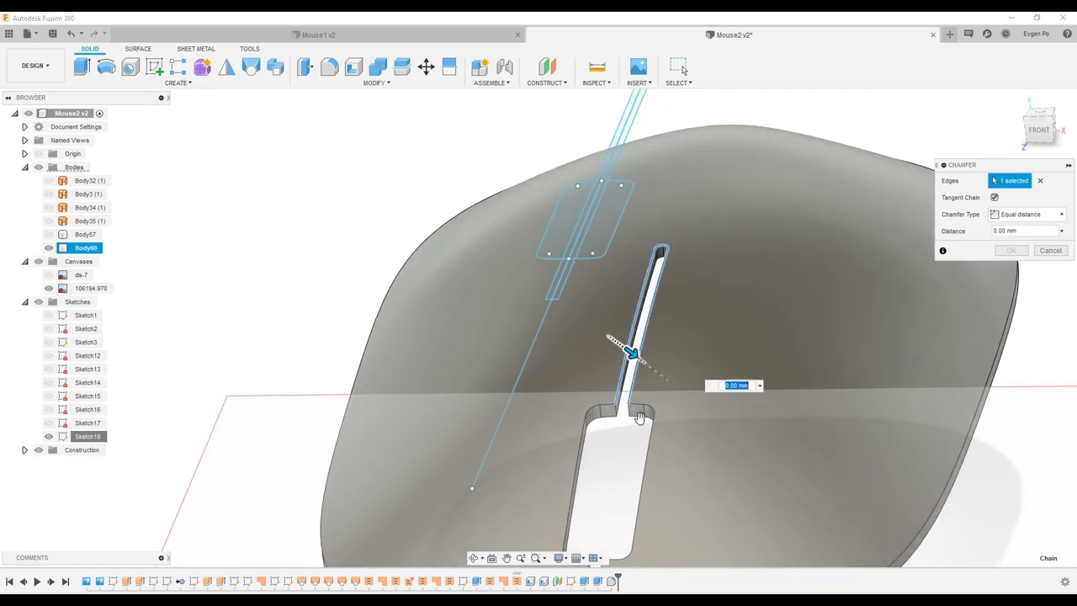
scroll(639, 404, "up", 2)
left_click(641, 402)
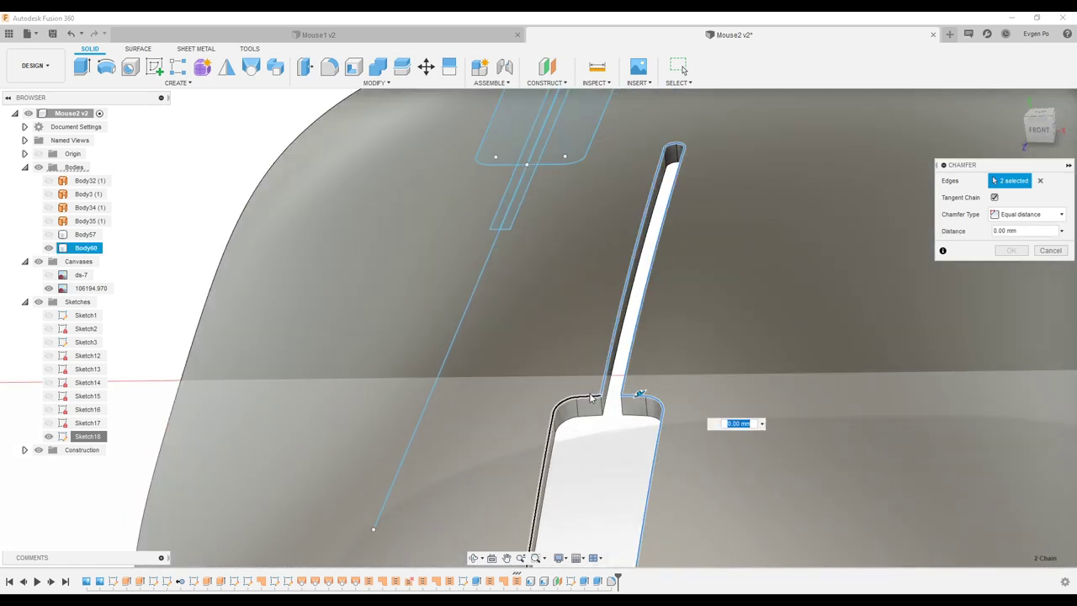
scroll(652, 254, "down", 3)
scroll(606, 421, "up", 2)
scroll(588, 454, "up", 2)
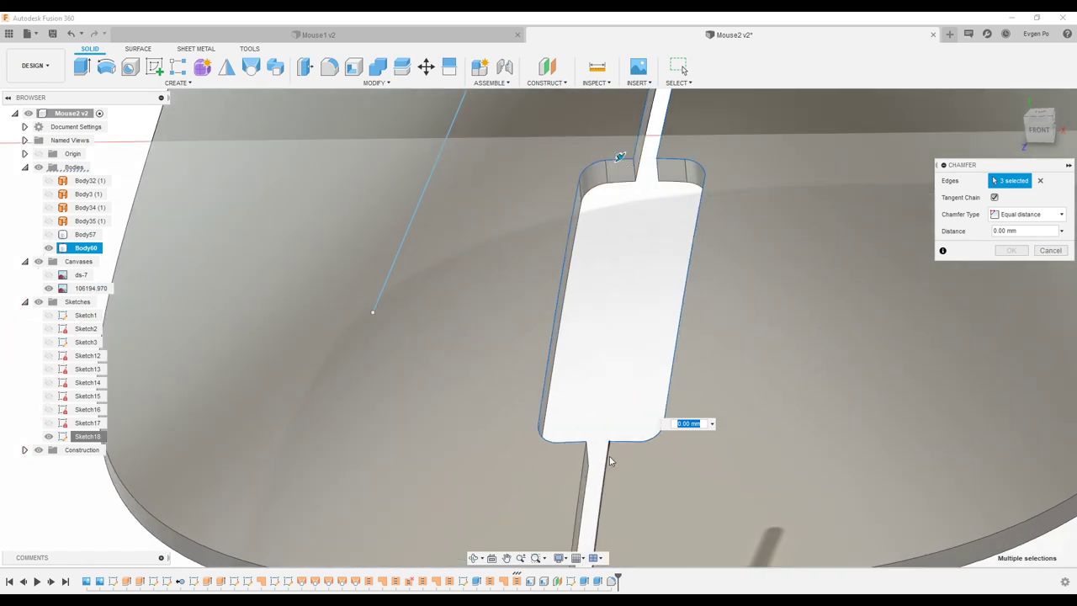
left_click(587, 465)
left_click(587, 462)
scroll(664, 321, "down", 2)
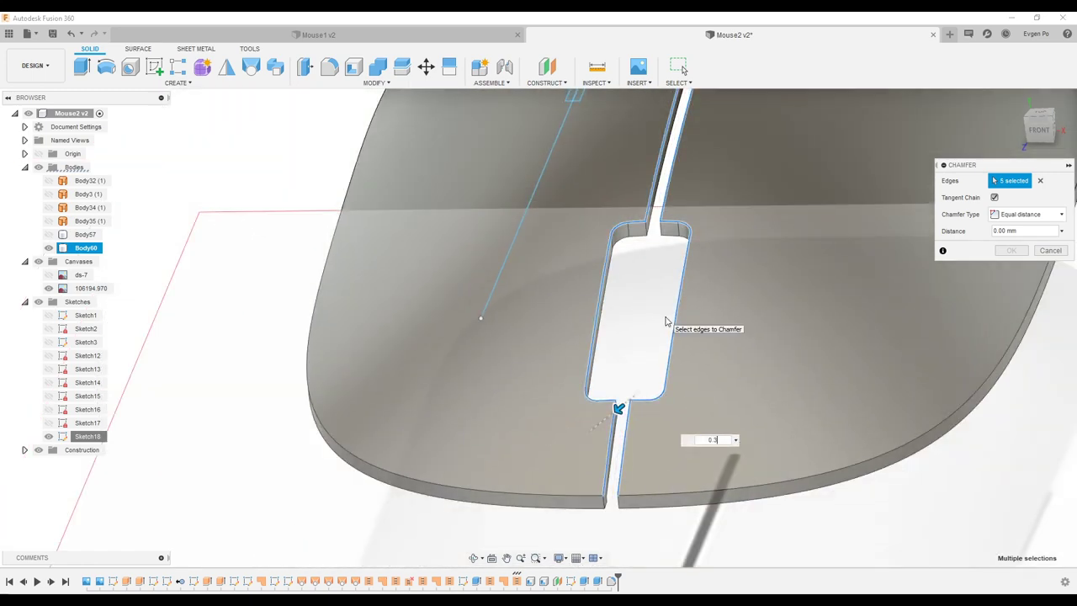
Set the chamfer distance to 0.4 mm and apply it.
key("Return")
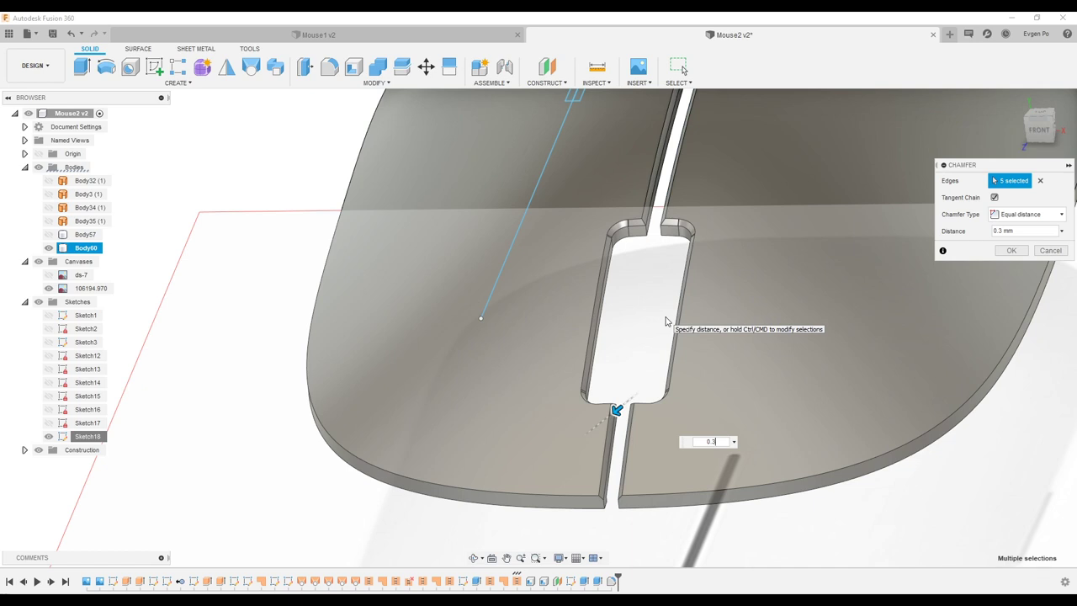
type("0.4")
key("Return")
mouse_move(712, 386)
middle_mouse_down("shift")
mouse_move(708, 246)
mouse_move(972, 235)
middle_mouse_up("shift")
left_click(1011, 251)
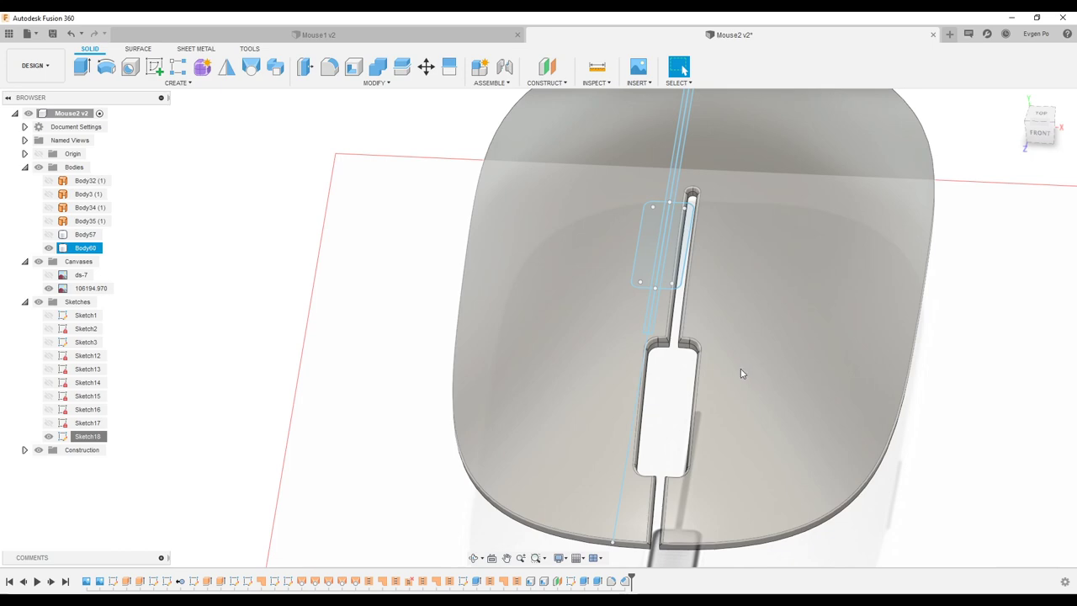
Inspect the scroll-wheel slot on Body60, then start a new sketch on the side plane.
middle_click_drag(719, 383, 455, 379, "shift")
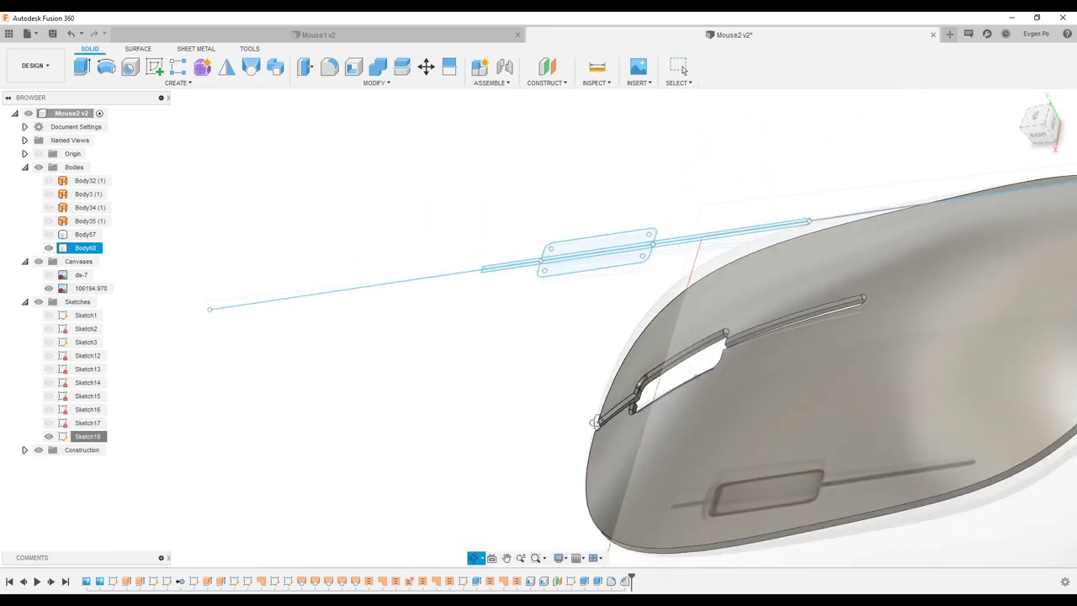
left_click(455, 379)
left_click(63, 235)
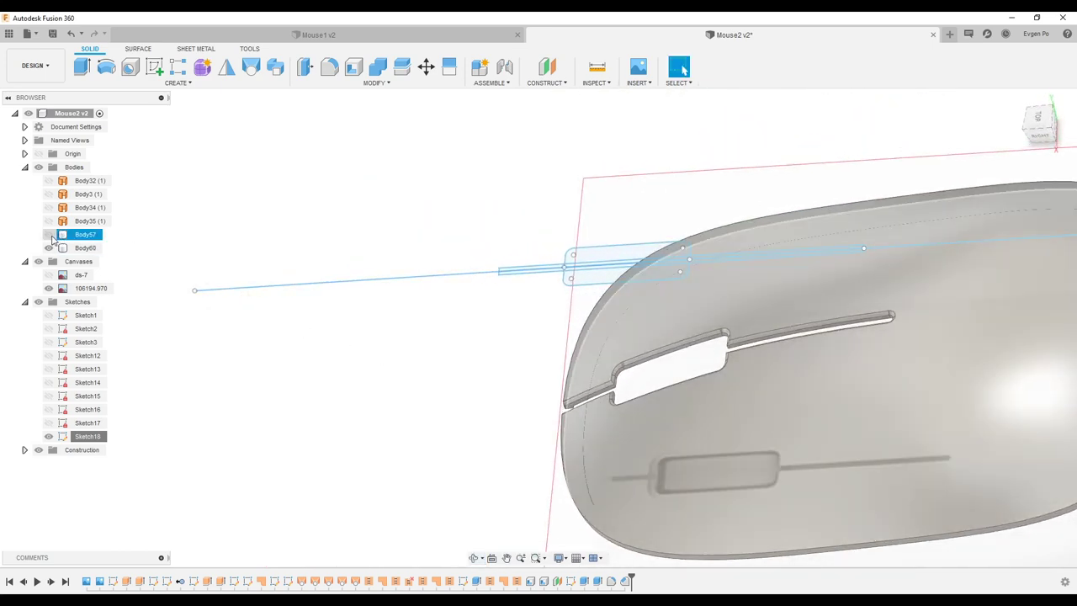
key("Escape")
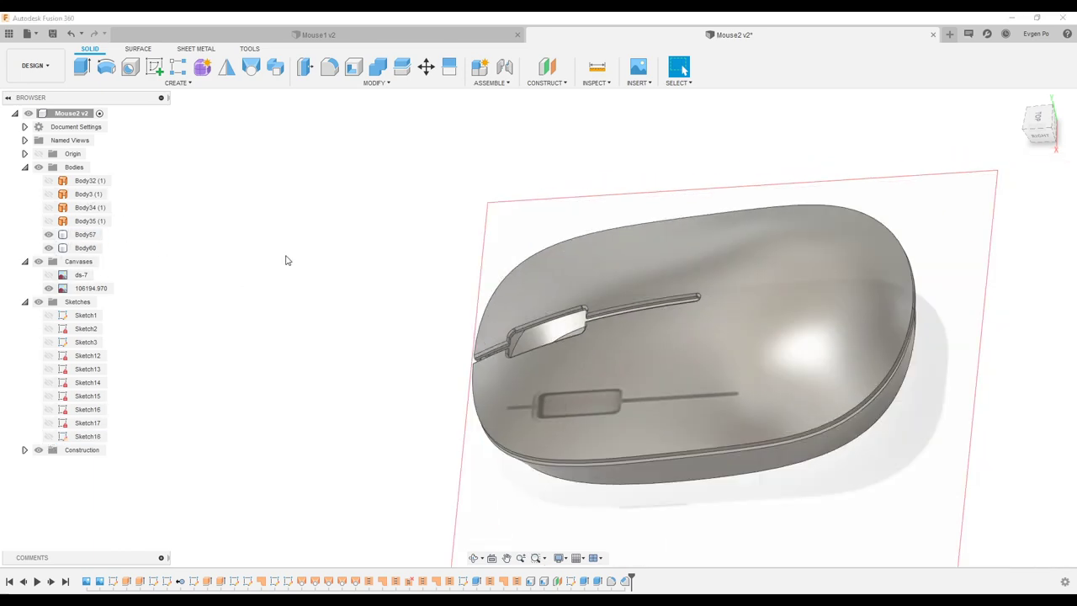
left_click(577, 349)
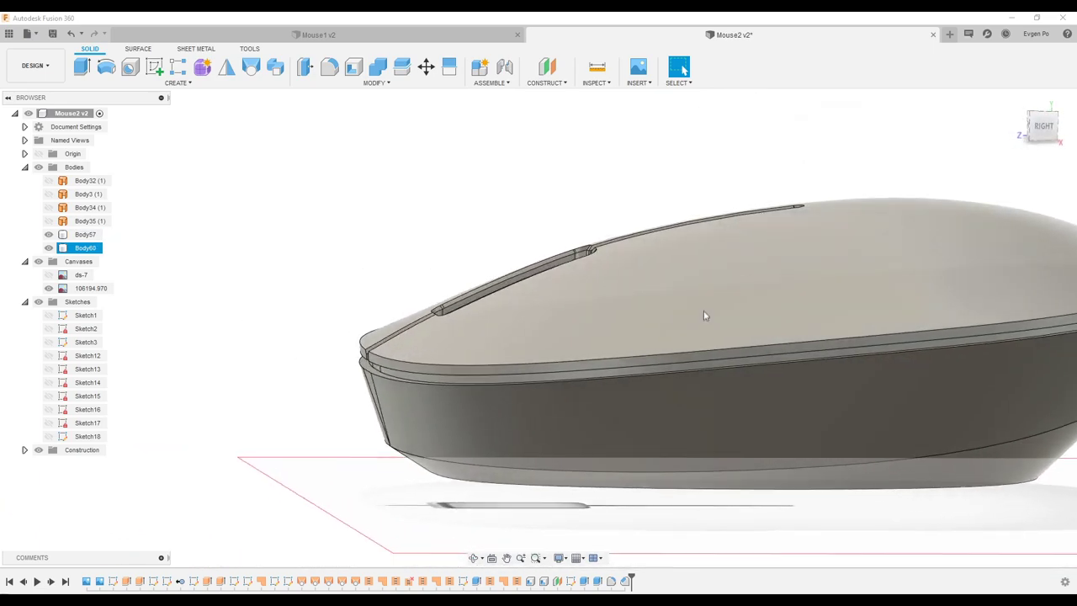
key("Escape")
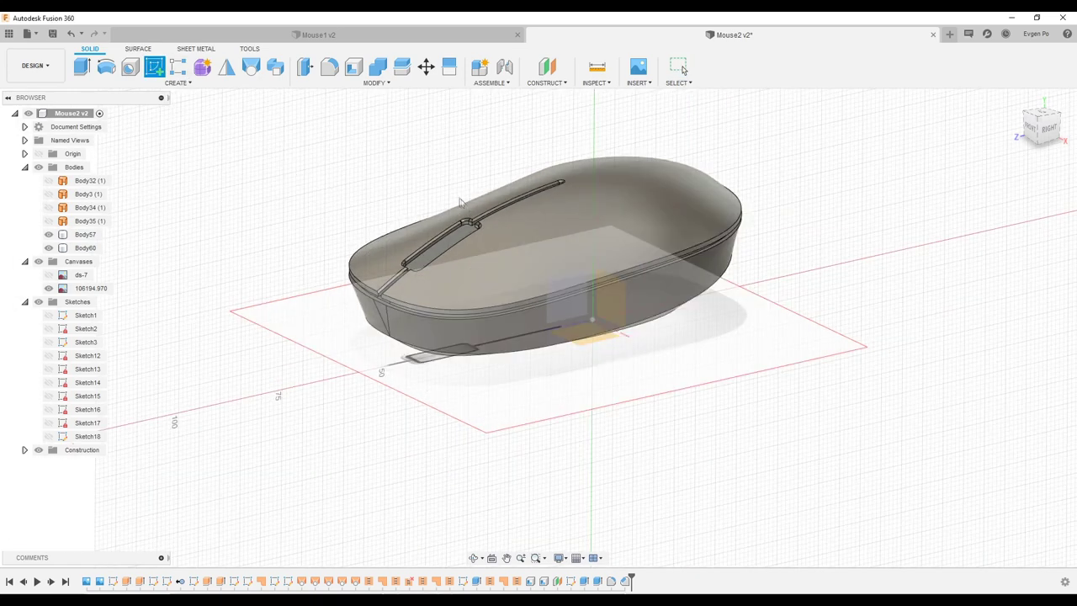
left_click(585, 324)
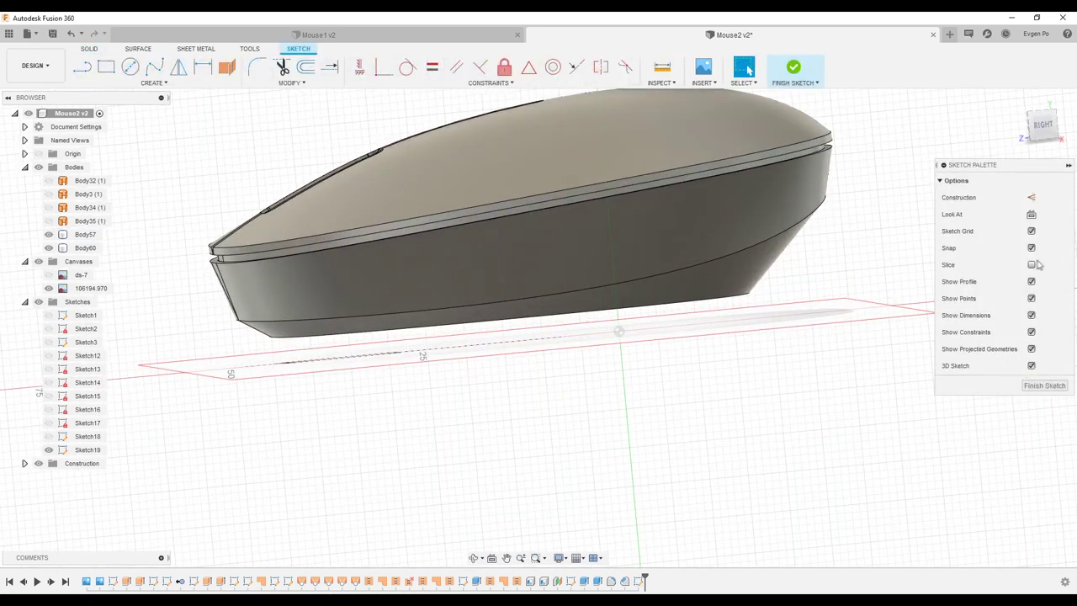
Slice the model, view from the right, and draw a circle at the top shell seam.
left_click(1031, 265)
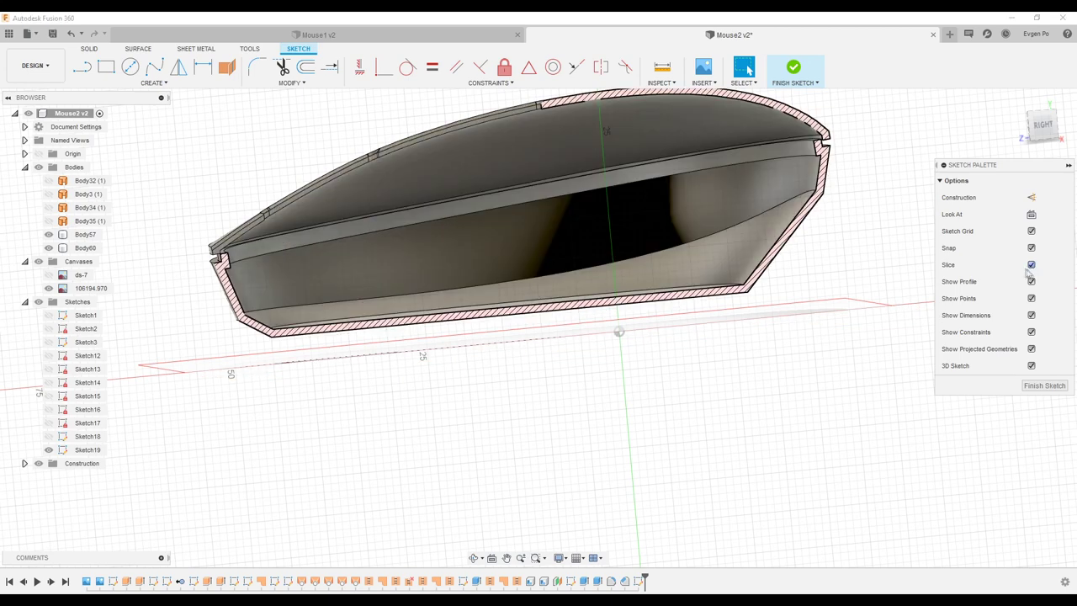
left_click(1043, 126)
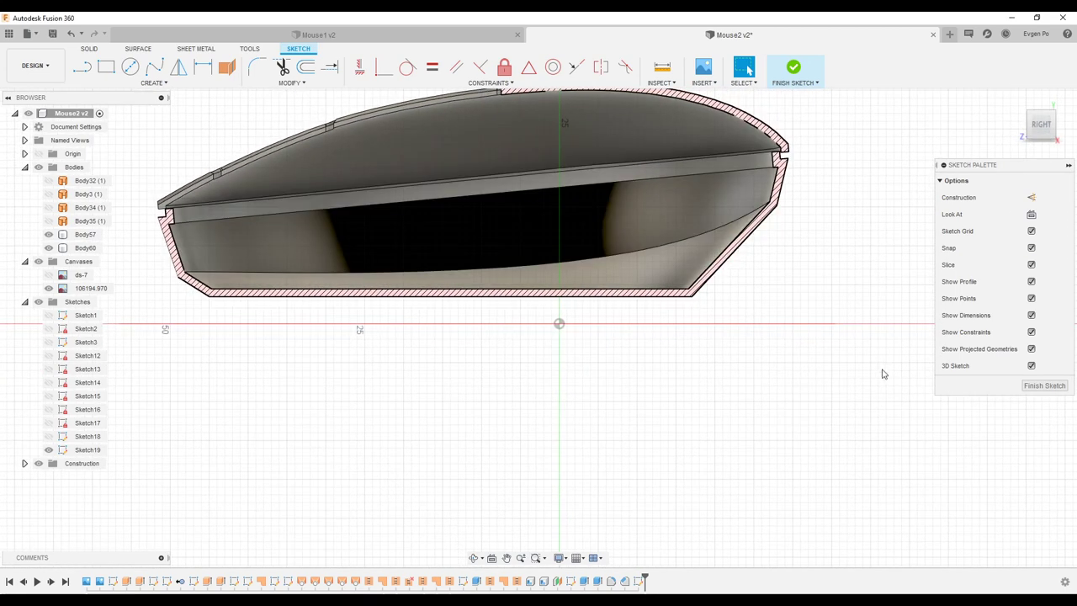
scroll(577, 269, "up", 2)
scroll(522, 239, "up", 2)
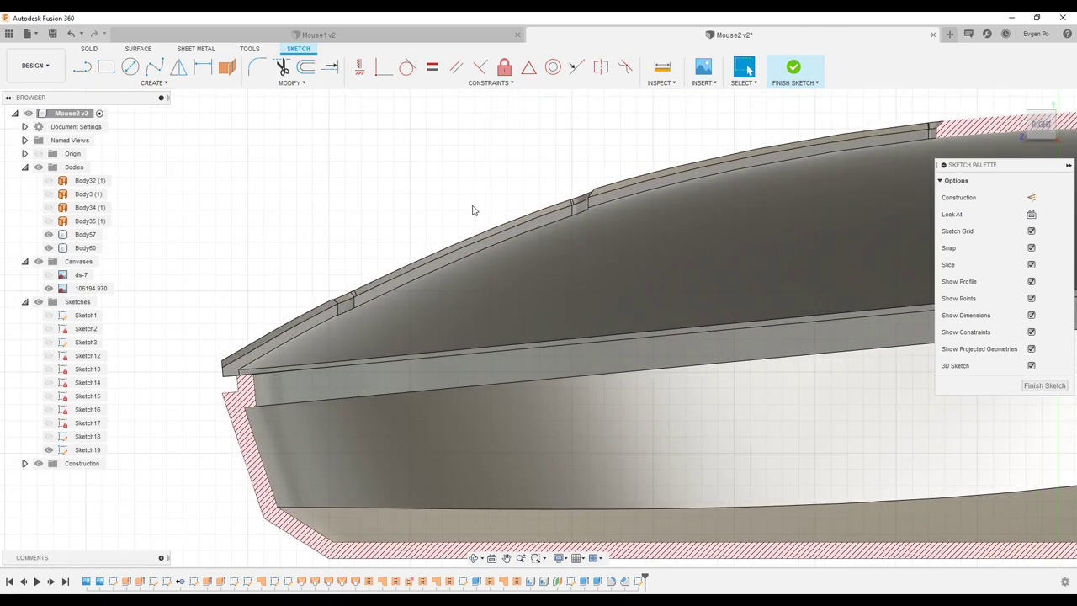
scroll(472, 210, "up", 2)
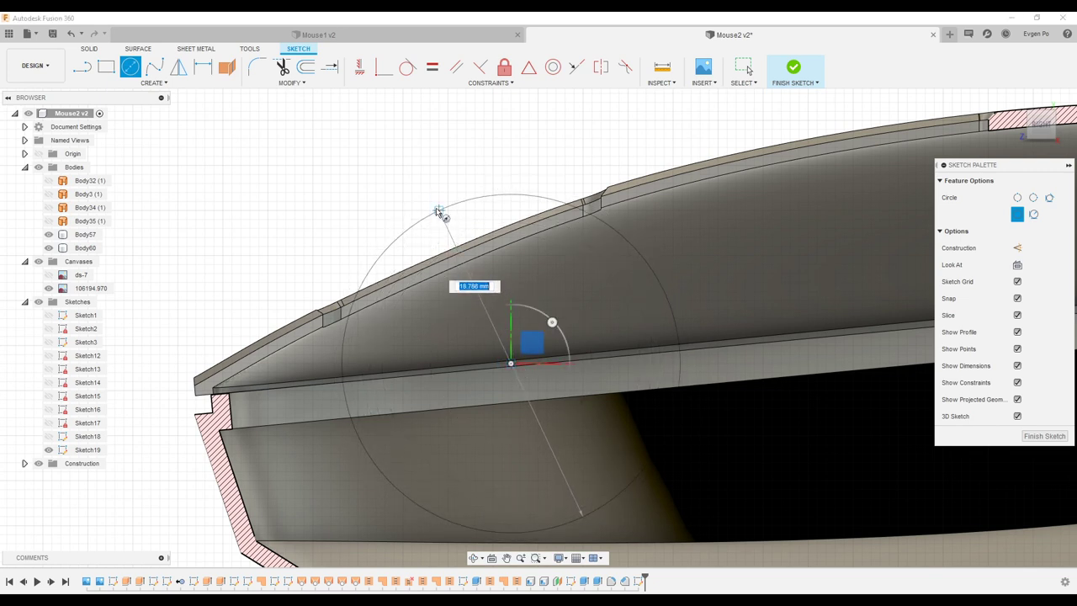
left_click(435, 209)
key("Escape")
Reposition the 9.357 mm-radius circle on the seam and finish Sketch19.
left_click_drag(503, 365, 507, 367)
scroll(685, 455, "down", 1)
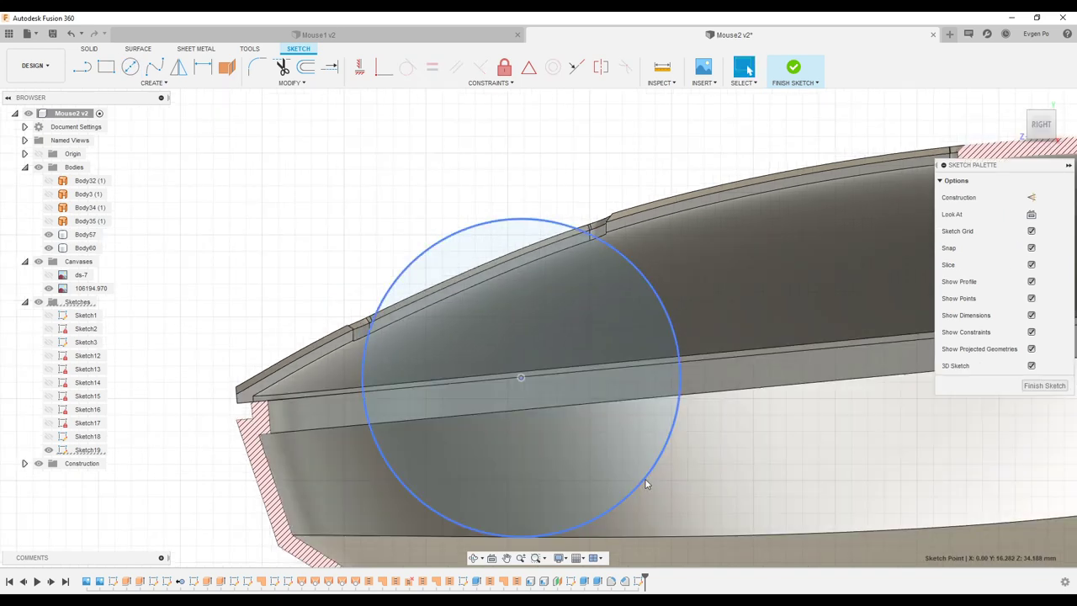
left_click(643, 481)
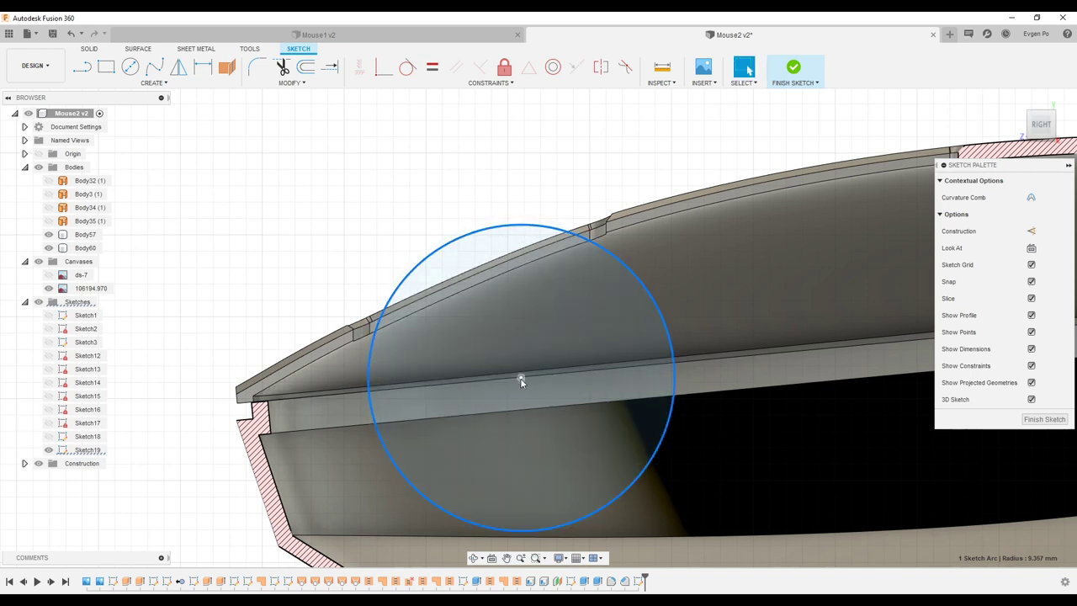
left_click_drag(521, 380, 516, 368)
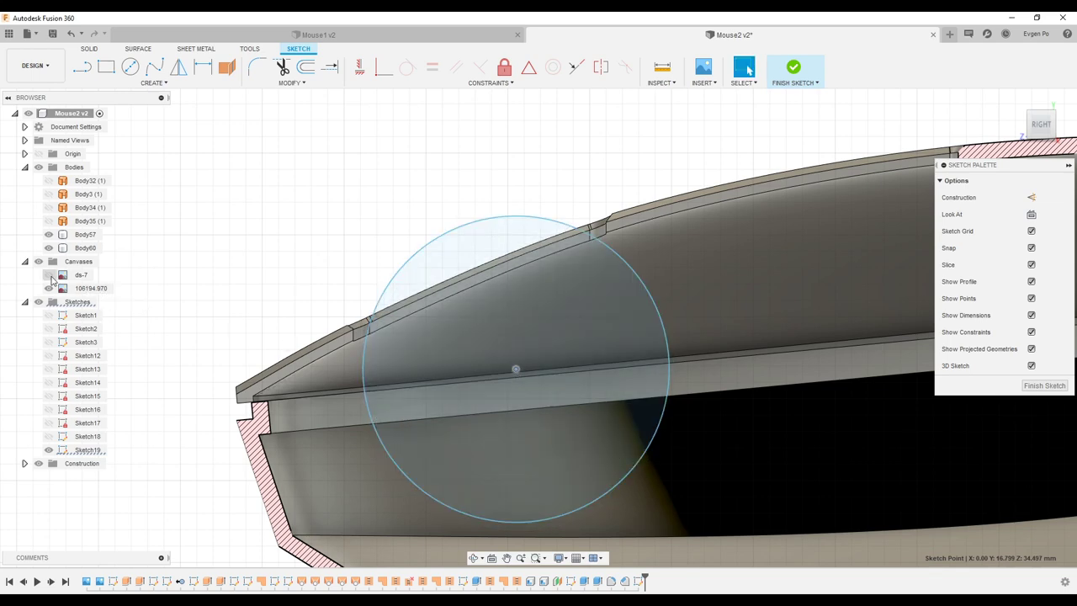
scroll(387, 217, "down", 2)
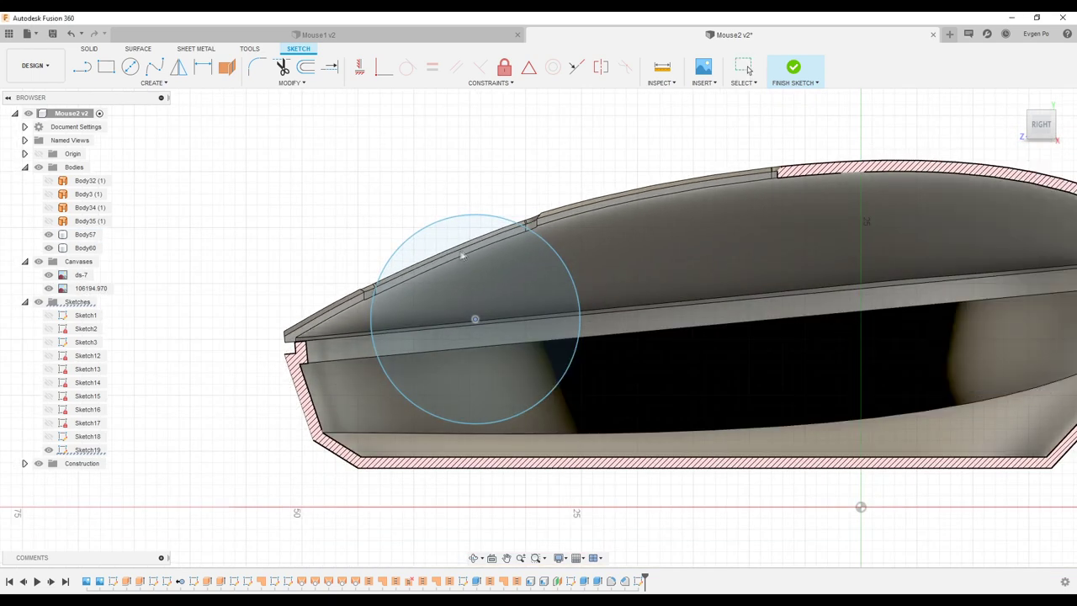
key("Escape")
scroll(450, 227, "up", 2)
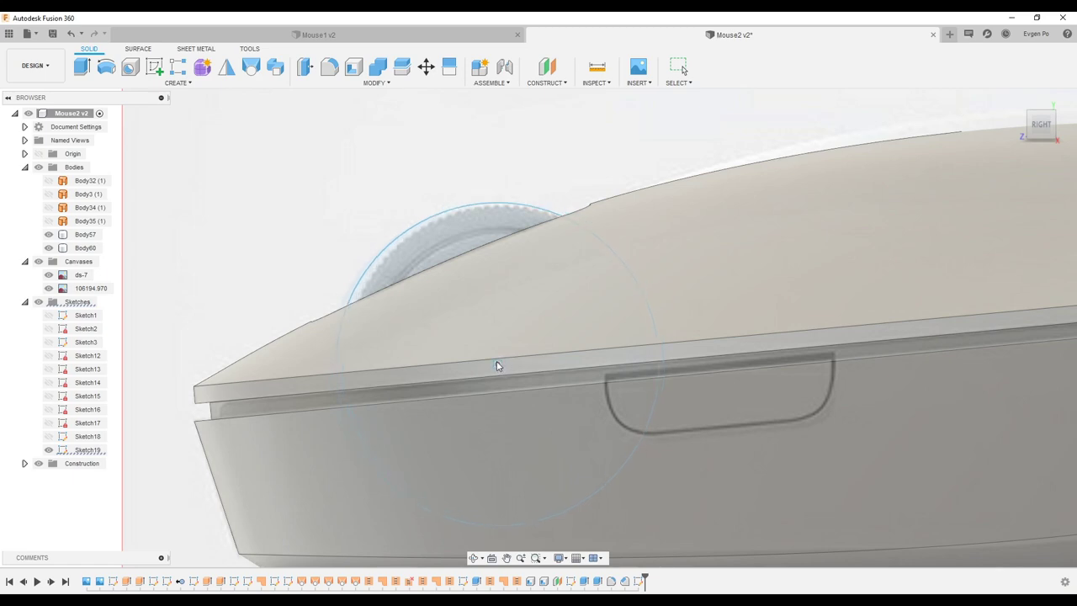
Extrude Sketch19's circle symmetrically by 2.5 mm as new Body61, the scroll wheel disc.
left_click(497, 366)
middle_click_drag(469, 334, 483, 315, "shift")
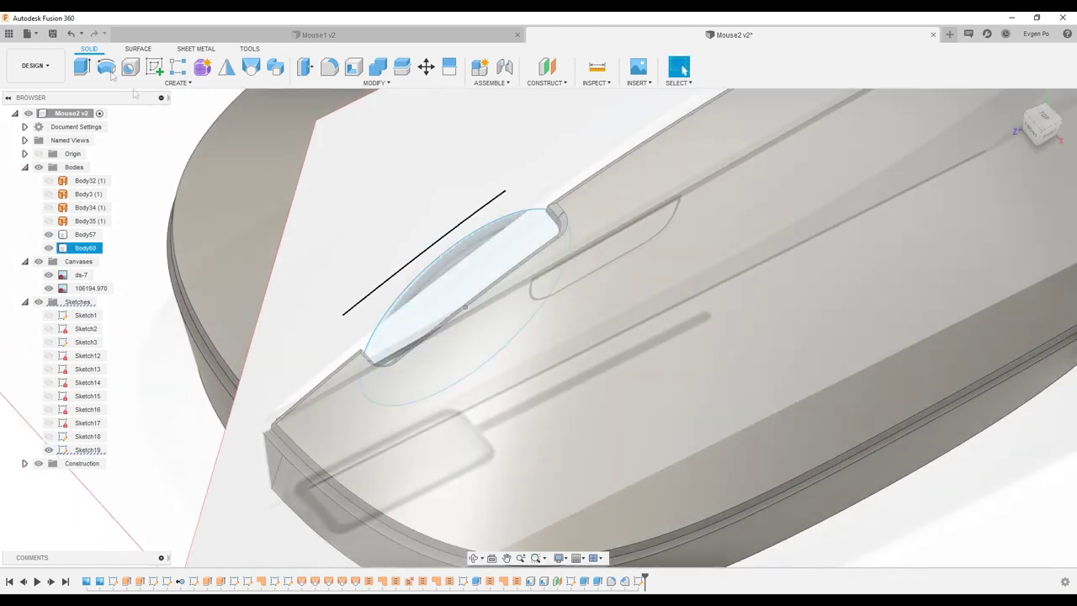
left_click(81, 65)
left_click(462, 278)
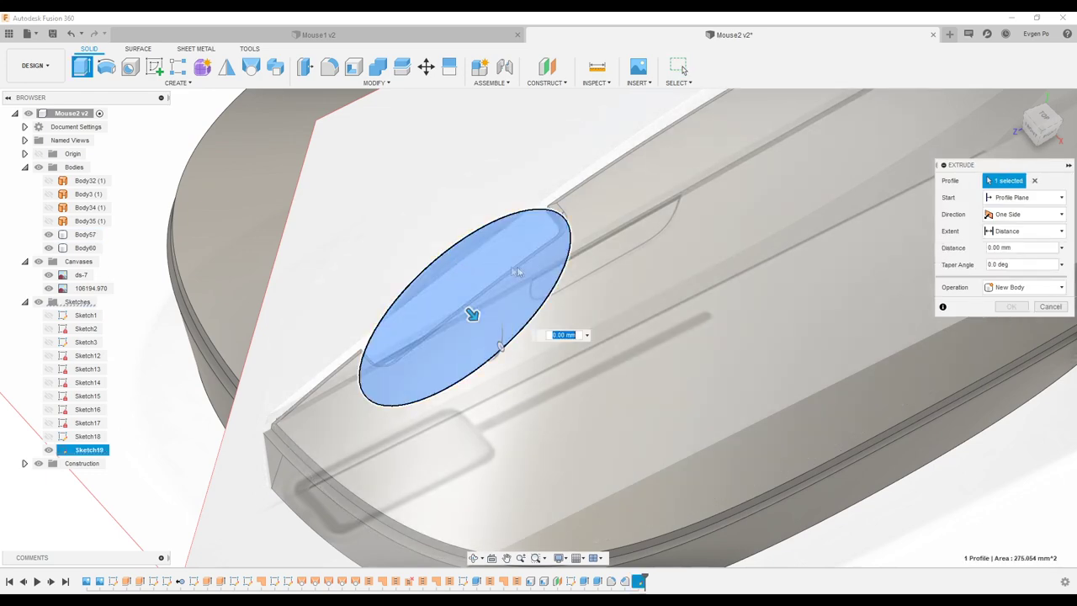
middle_click_drag(1064, 242, 1025, 219, "shift")
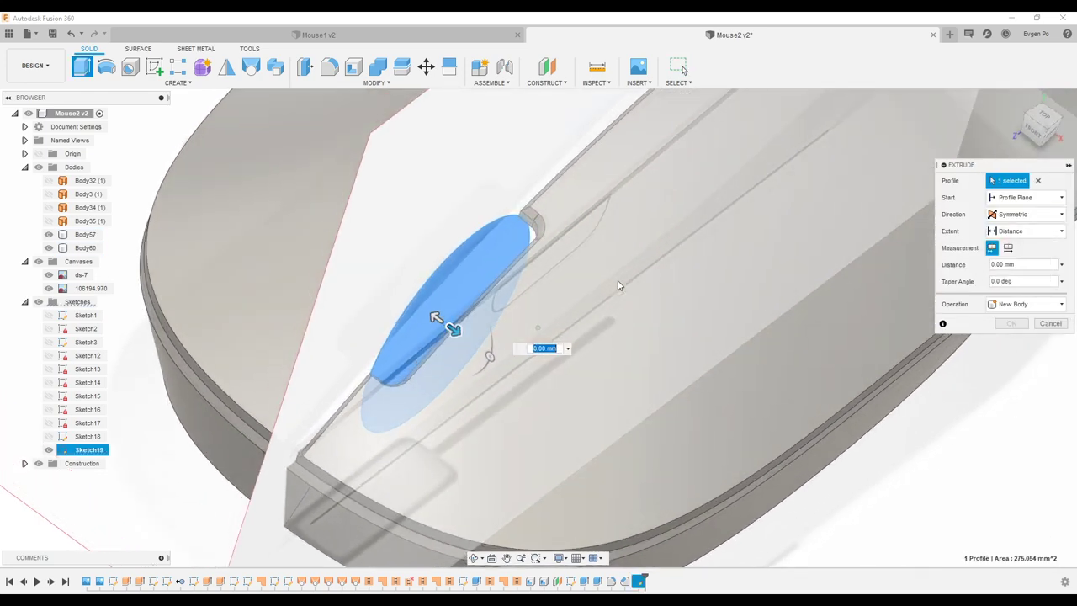
mouse_move(1015, 263)
middle_mouse_down("shift")
mouse_move(617, 285)
mouse_move(685, 269)
middle_mouse_up("shift")
type("3")
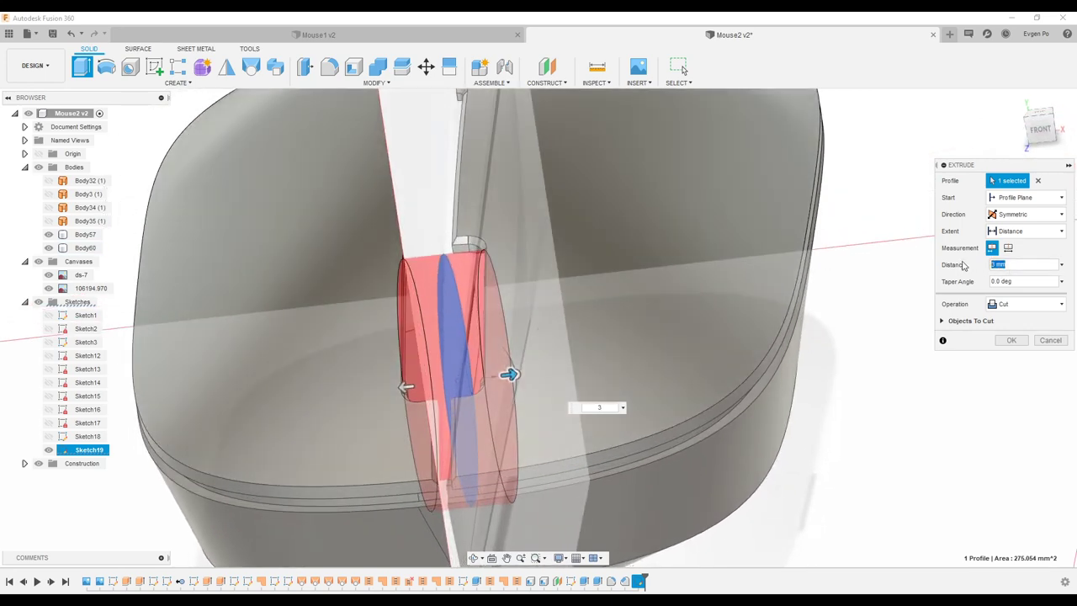
middle_click_drag(539, 371, 521, 374, "shift")
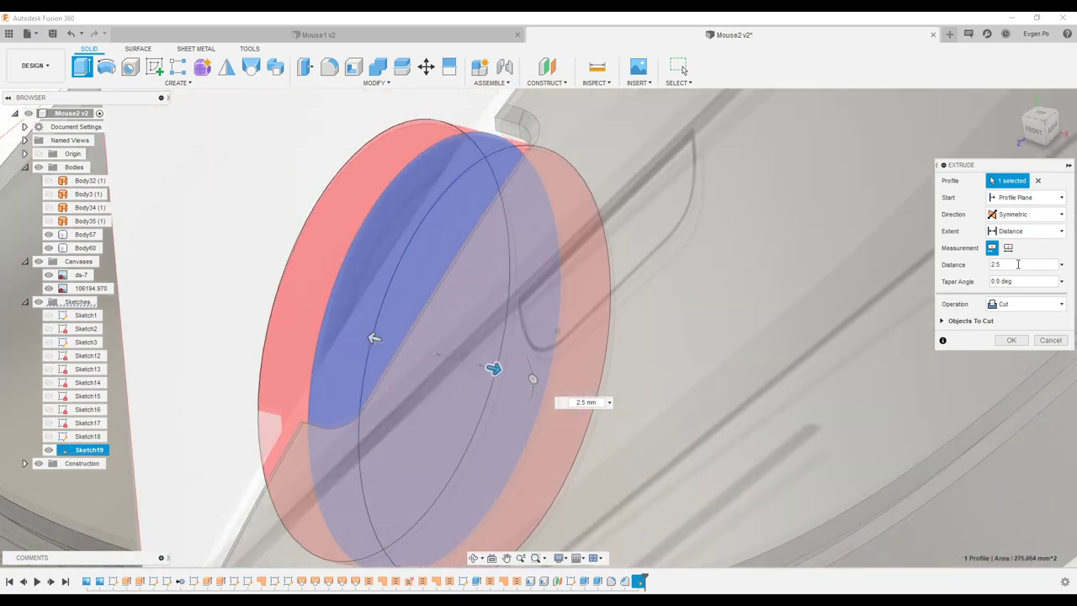
left_click(1029, 305)
left_click(1013, 360)
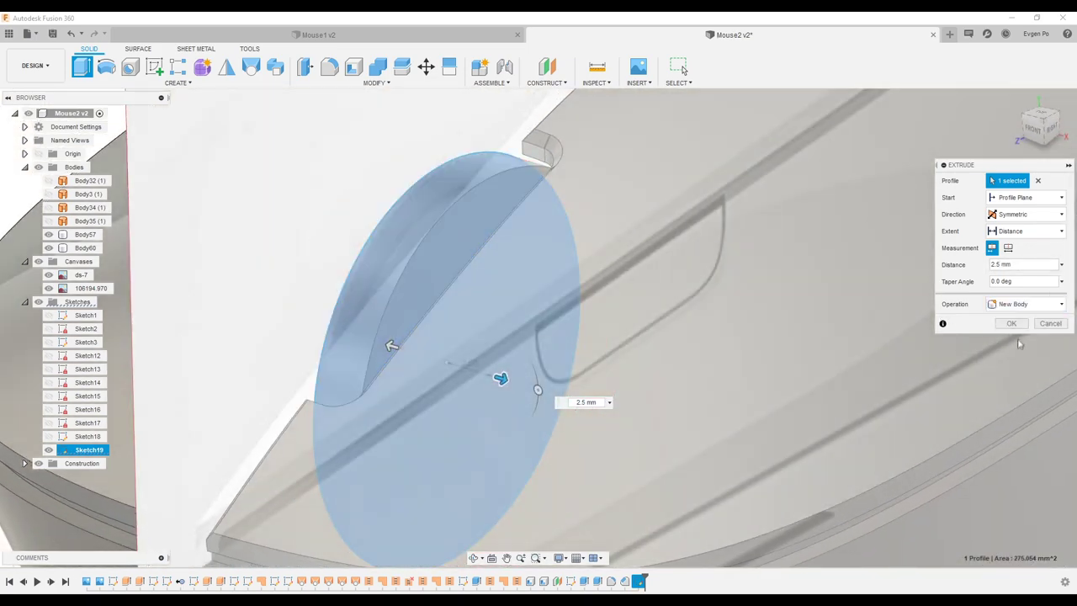
left_click(1018, 340)
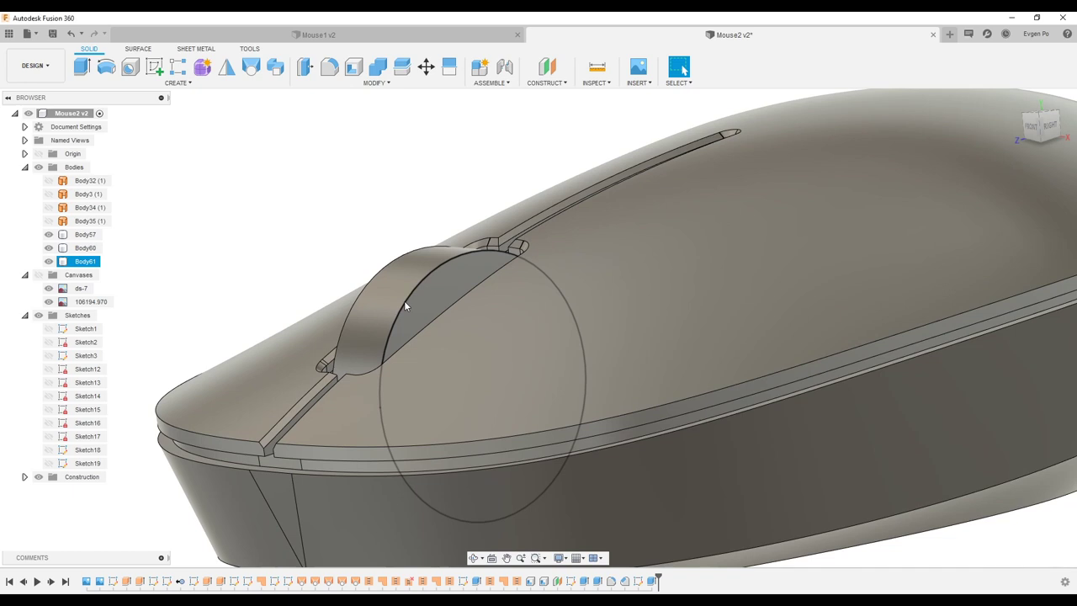
Round both circular rim edges of the Body61 wheel disc with a 1 mm fillet.
left_click(404, 301)
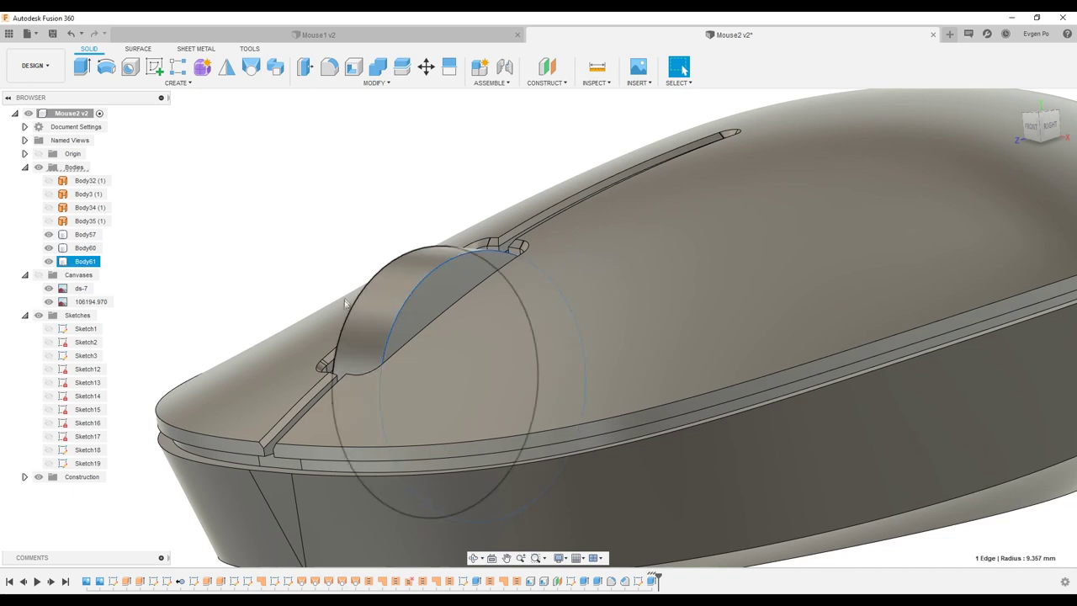
left_click(353, 308, "ctrl")
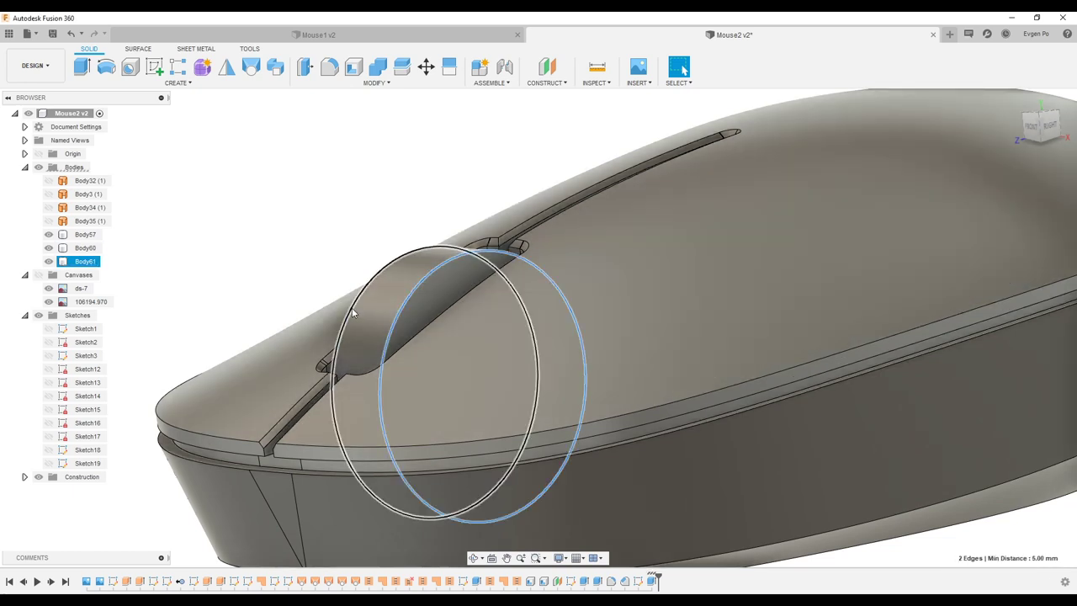
key("f")
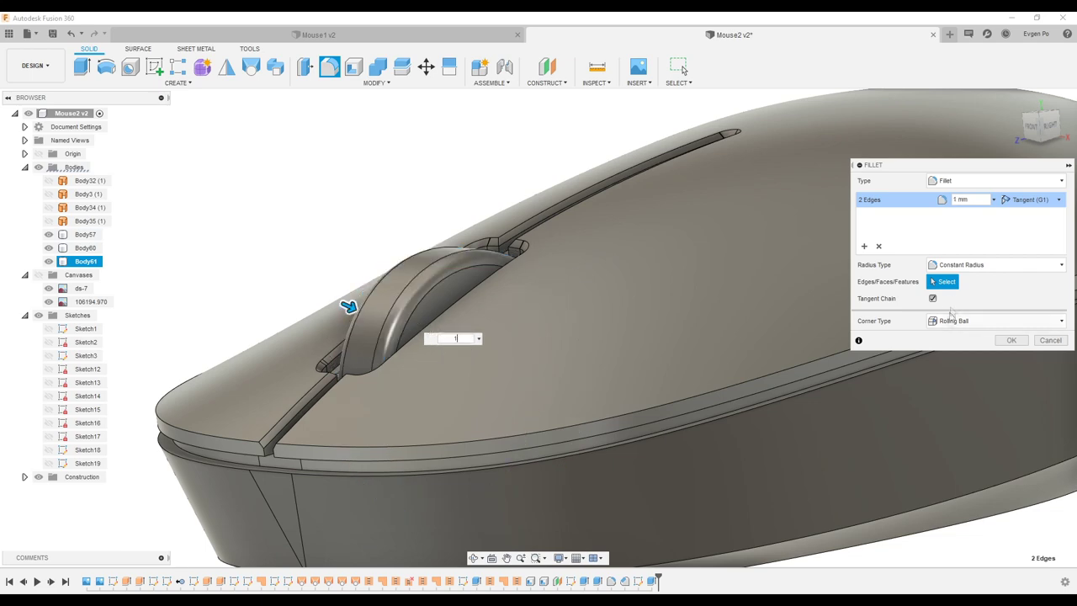
left_click(1010, 340)
mouse_move(775, 317)
middle_mouse_down("shift")
mouse_move(577, 272)
mouse_move(407, 250)
middle_mouse_up("shift")
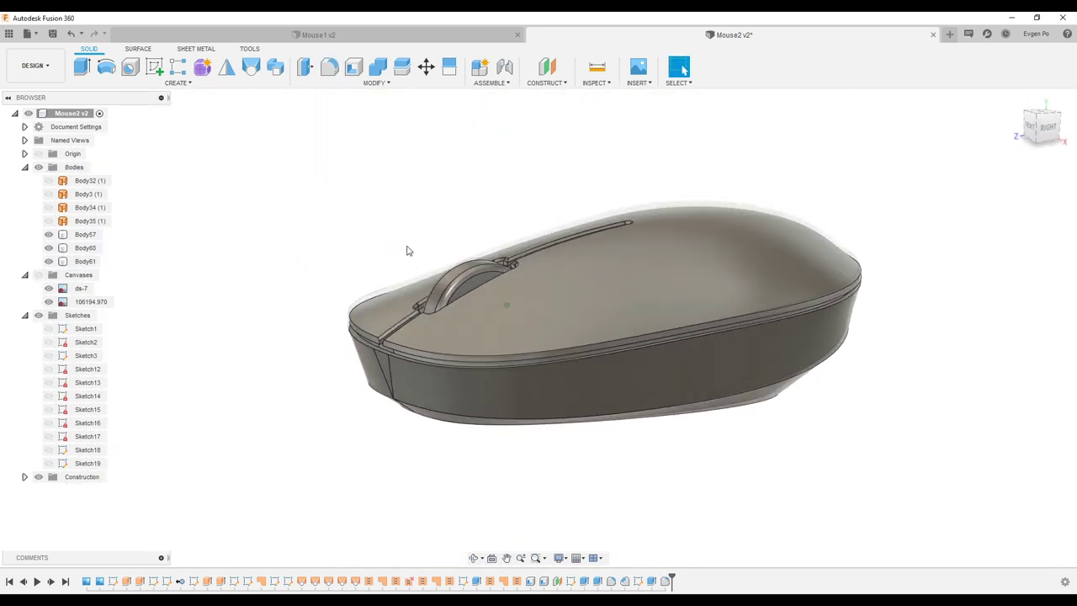
mouse_move(406, 250)
middle_mouse_down("shift")
mouse_move(816, 317)
mouse_move(618, 276)
mouse_move(627, 127)
middle_mouse_up("shift")
Run a zebra stripe analysis on Body57 and Body60 and review the stripes from below.
left_click(606, 84)
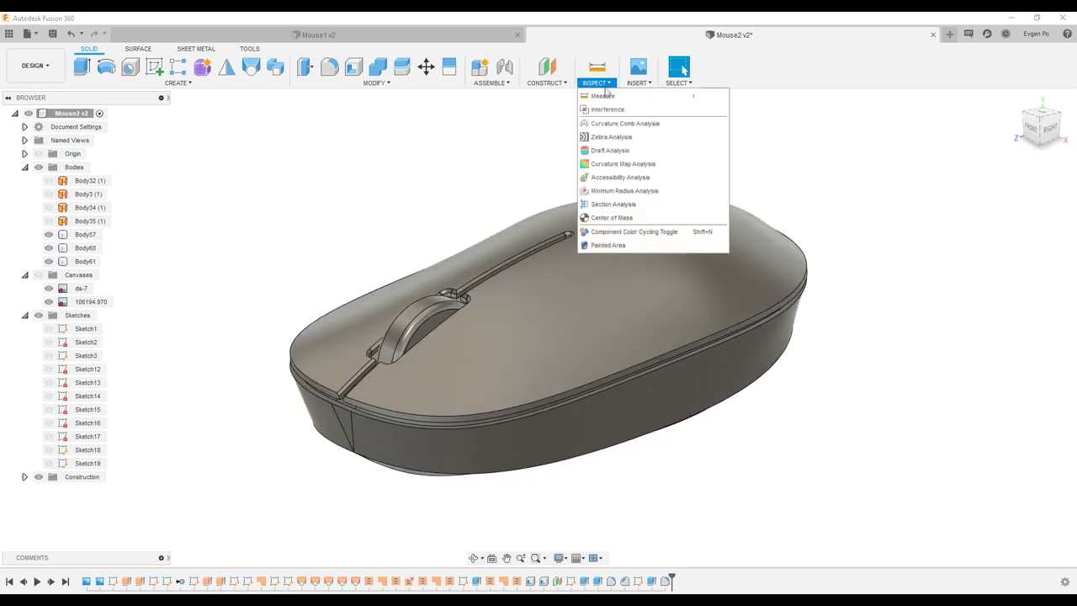
left_click(613, 137)
left_click(625, 246)
left_click(645, 402)
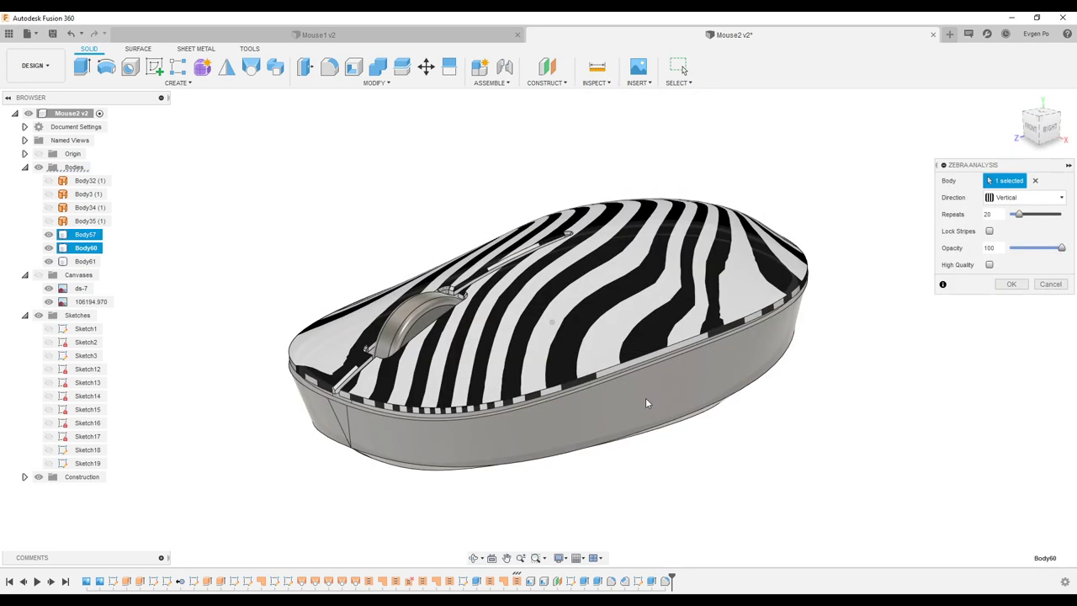
middle_click_drag(648, 398, 892, 460, "shift")
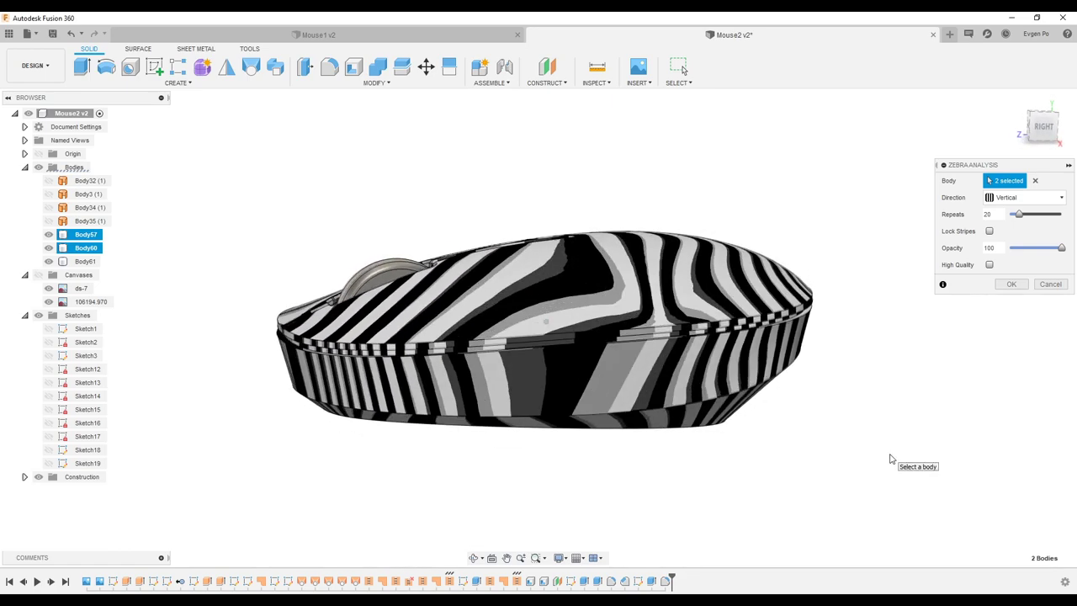
key("Escape")
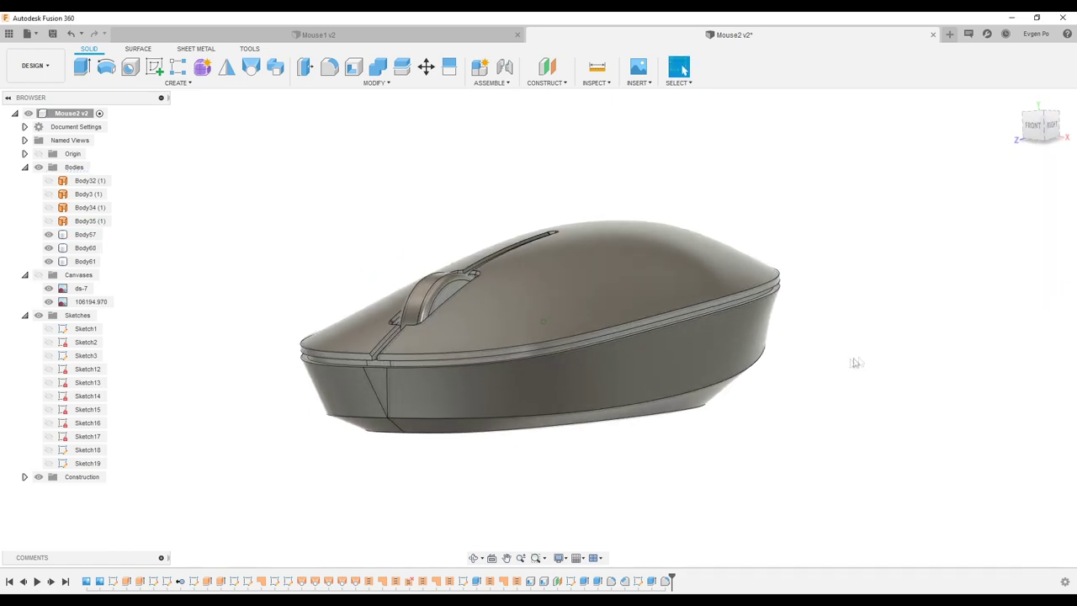
Try a 1 mm fillet on the lower Body57 edges, then cancel it after the mitred-vertex error.
key("f")
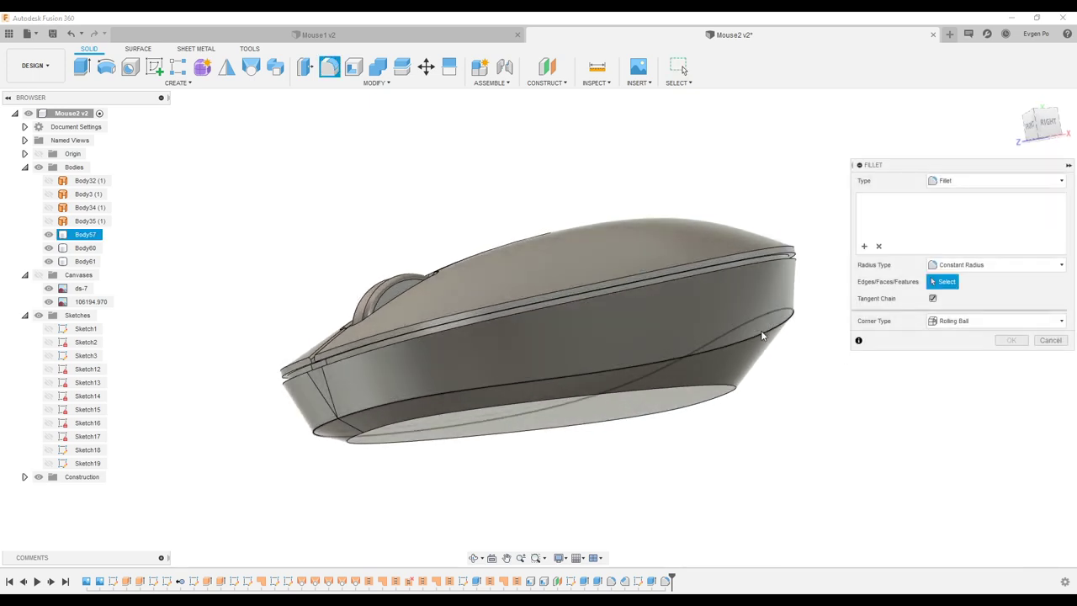
left_click(760, 331)
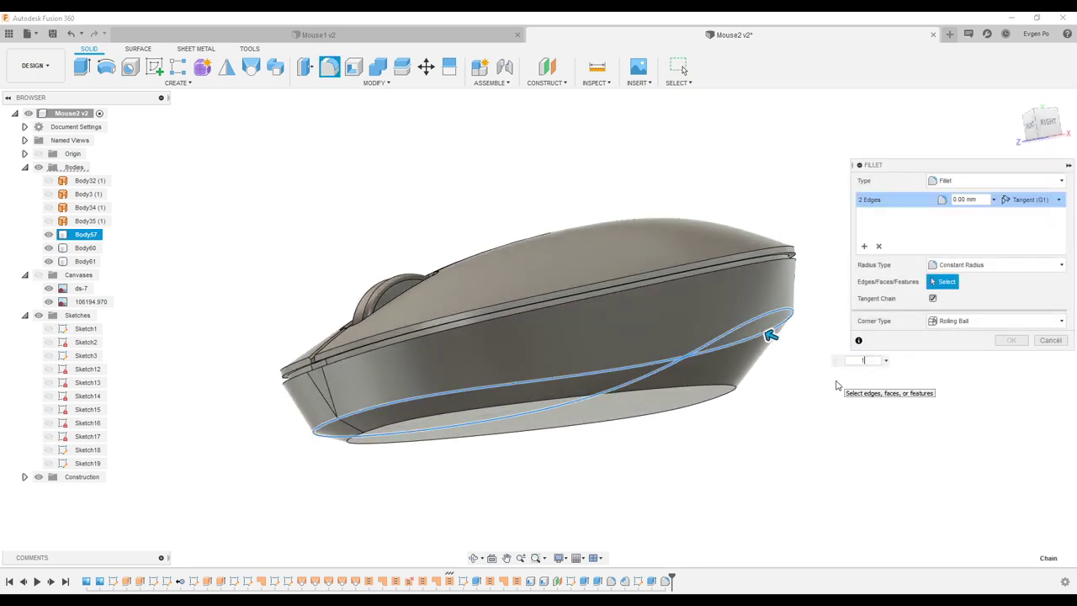
type("1")
middle_click_drag(878, 418, 752, 398, "shift")
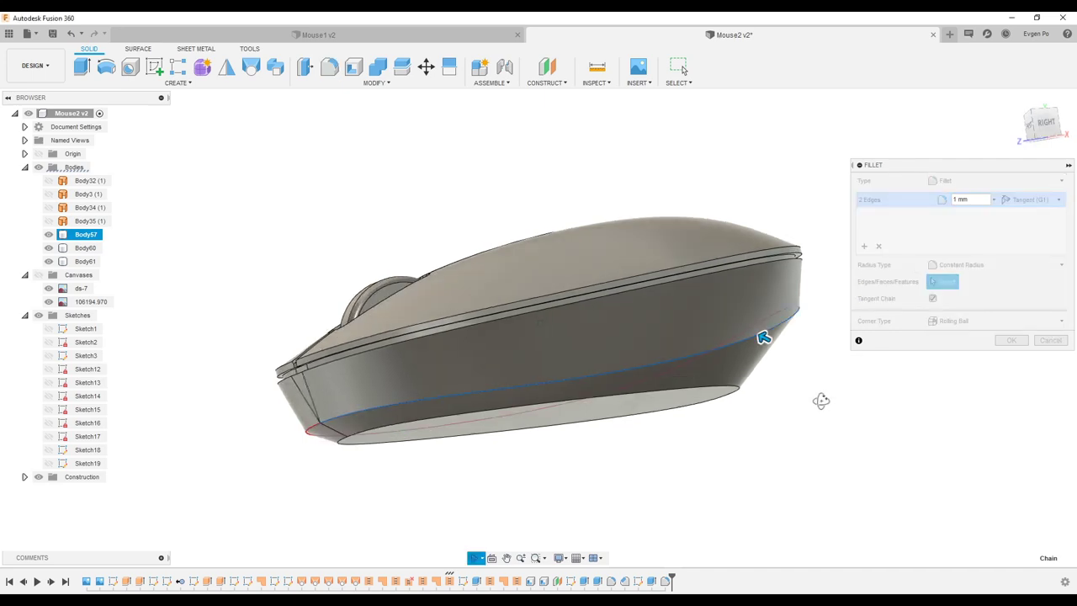
scroll(812, 361, "up", 3)
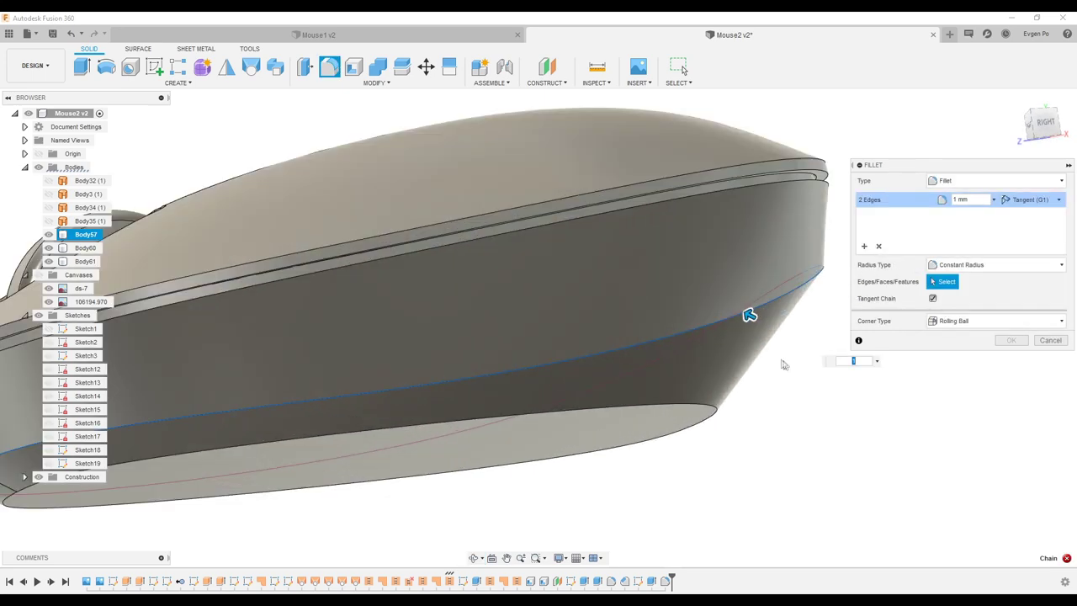
middle_click_drag(782, 361, 596, 372, "shift")
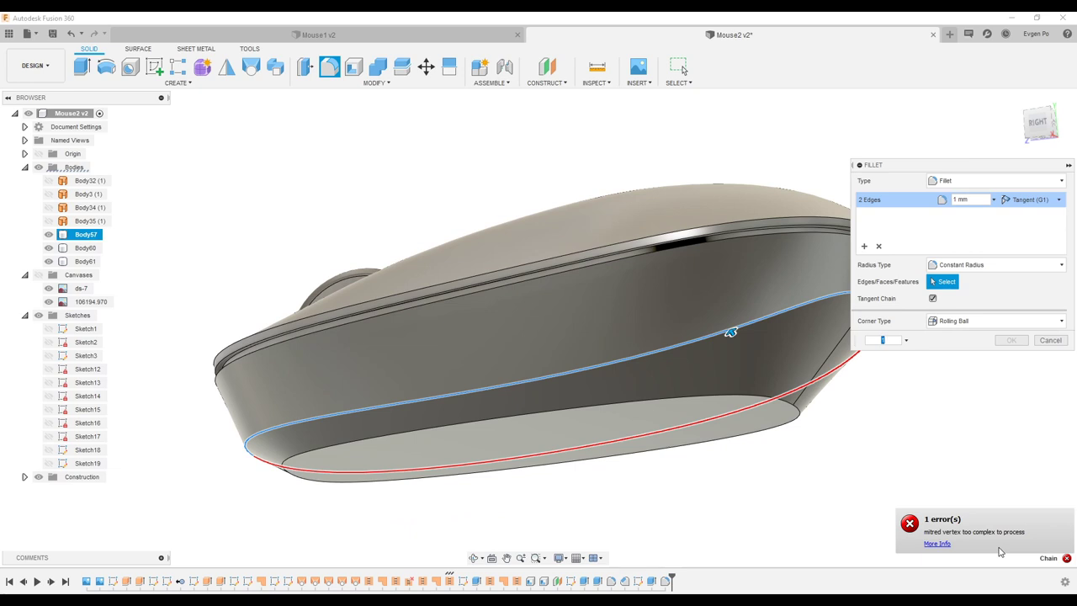
mouse_move(954, 540)
middle_mouse_down("shift")
mouse_move(747, 339)
mouse_move(961, 271)
mouse_move(700, 410)
mouse_move(606, 399)
mouse_move(730, 407)
middle_mouse_up("shift")
key("Escape")
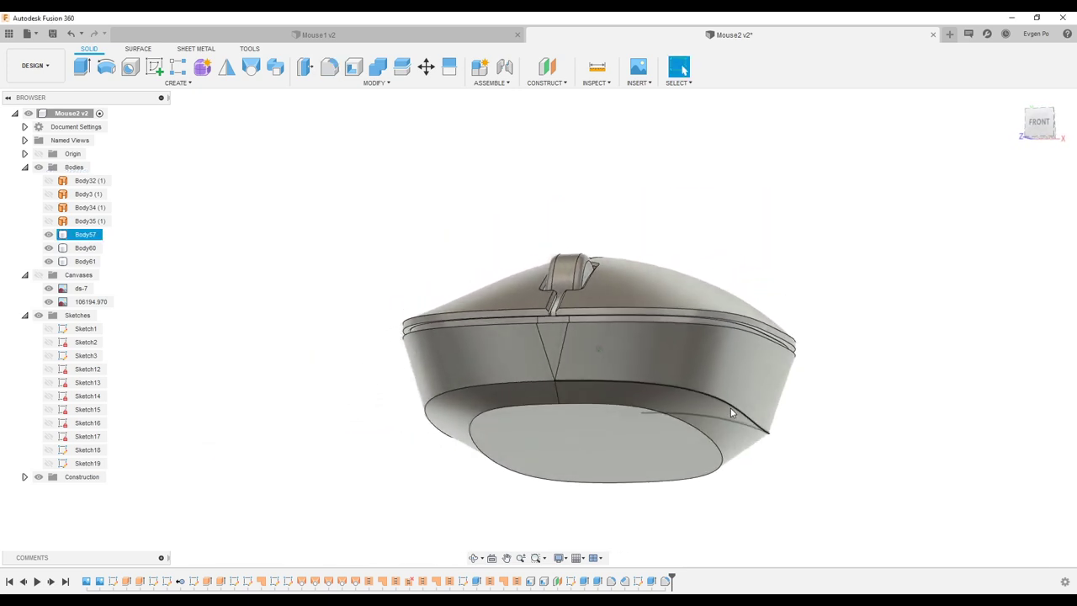
Cut a 1 mm circular Pipe along the bottom edge loop of the lower shell.
middle_click_drag(352, 228, 252, 151, "shift")
left_click(177, 82)
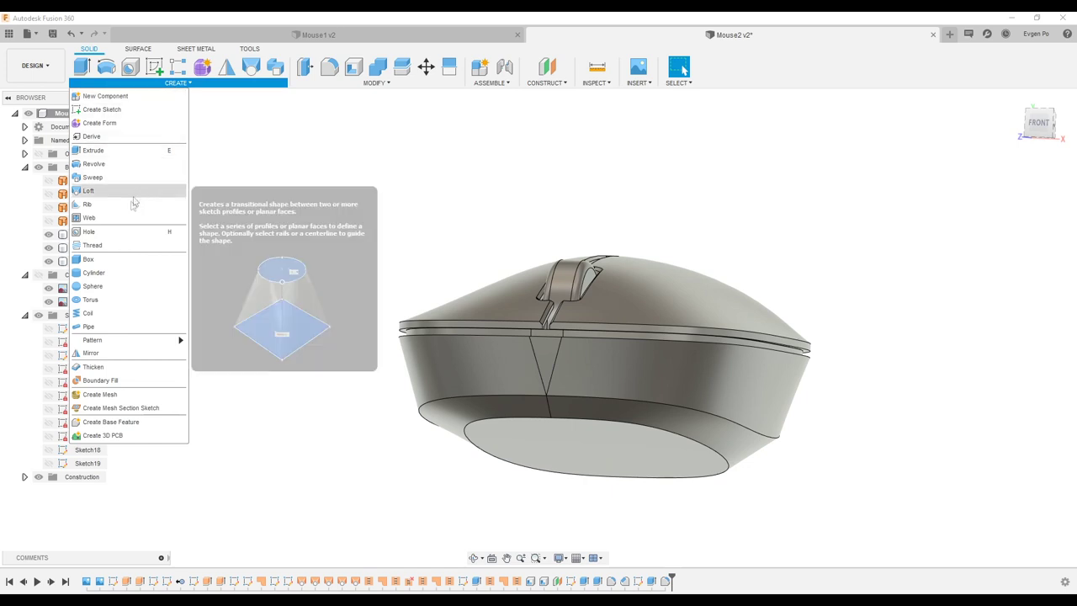
left_click(106, 326)
middle_click_drag(571, 396, 614, 405, "shift")
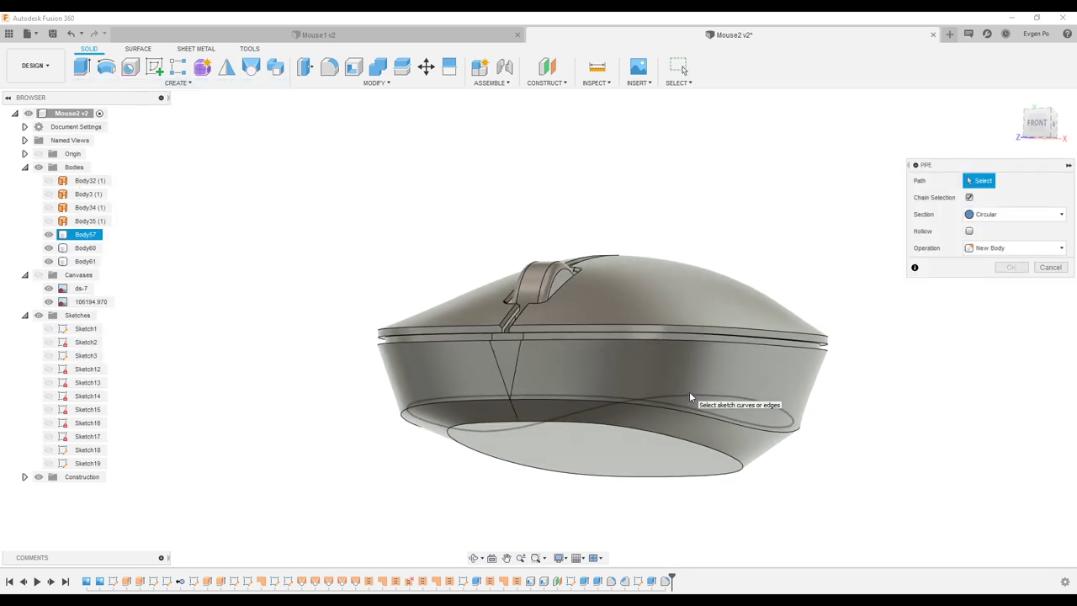
scroll(690, 397, "up", 3)
middle_click_drag(682, 414, 766, 421, "shift")
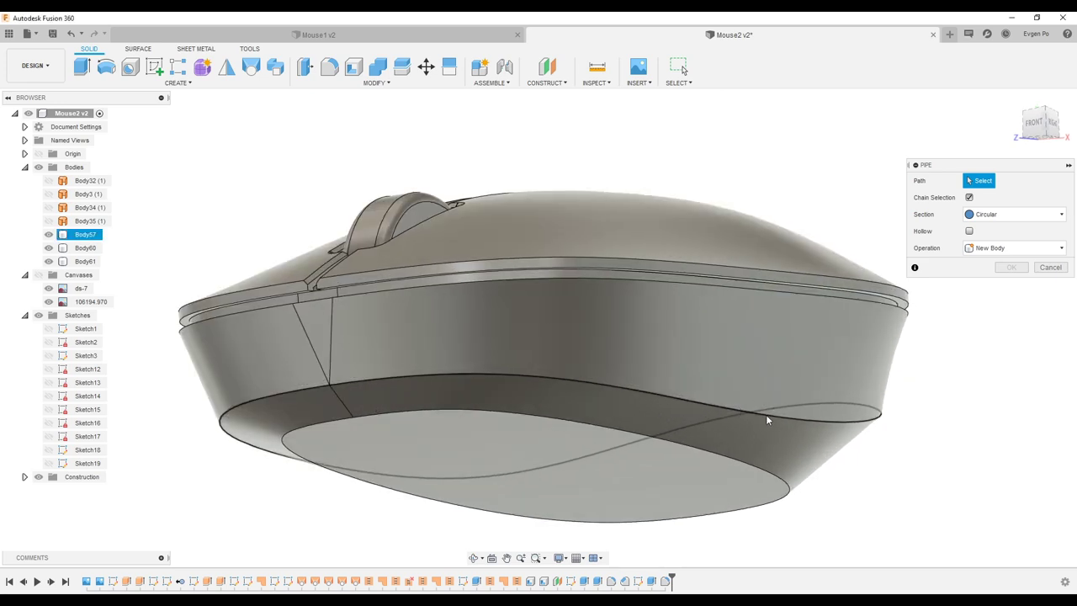
left_click(765, 417)
mouse_move(346, 378)
middle_mouse_down("shift")
mouse_move(794, 394)
mouse_move(791, 330)
mouse_move(954, 336)
middle_mouse_up("shift")
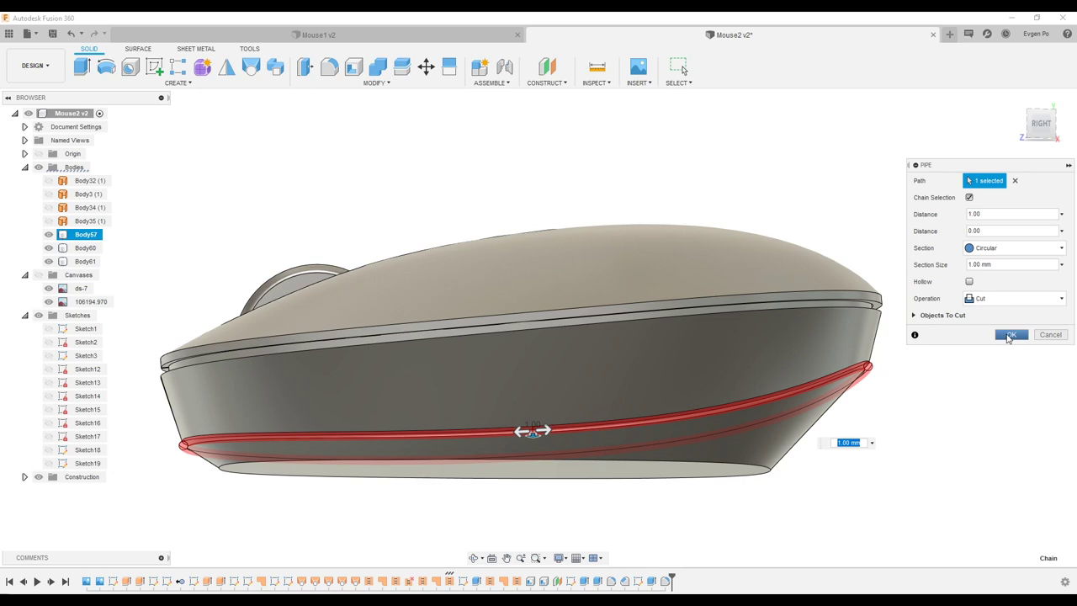
left_click(1008, 335)
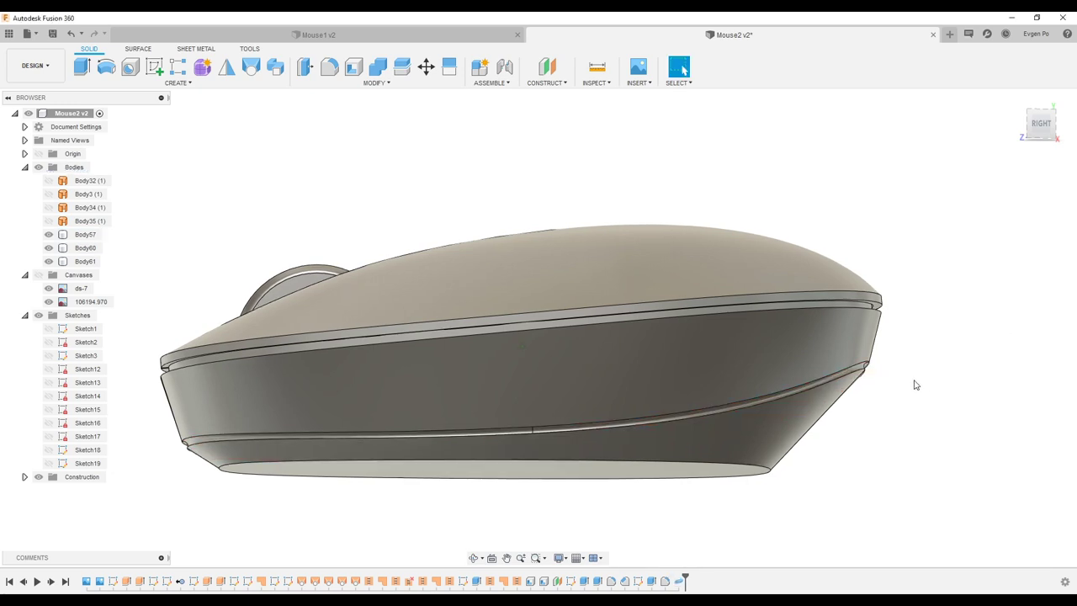
mouse_move(911, 379)
middle_mouse_down("shift")
mouse_move(303, 394)
mouse_move(286, 380)
mouse_move(393, 433)
mouse_move(697, 424)
mouse_move(329, 269)
mouse_move(160, 73)
middle_mouse_up("shift")
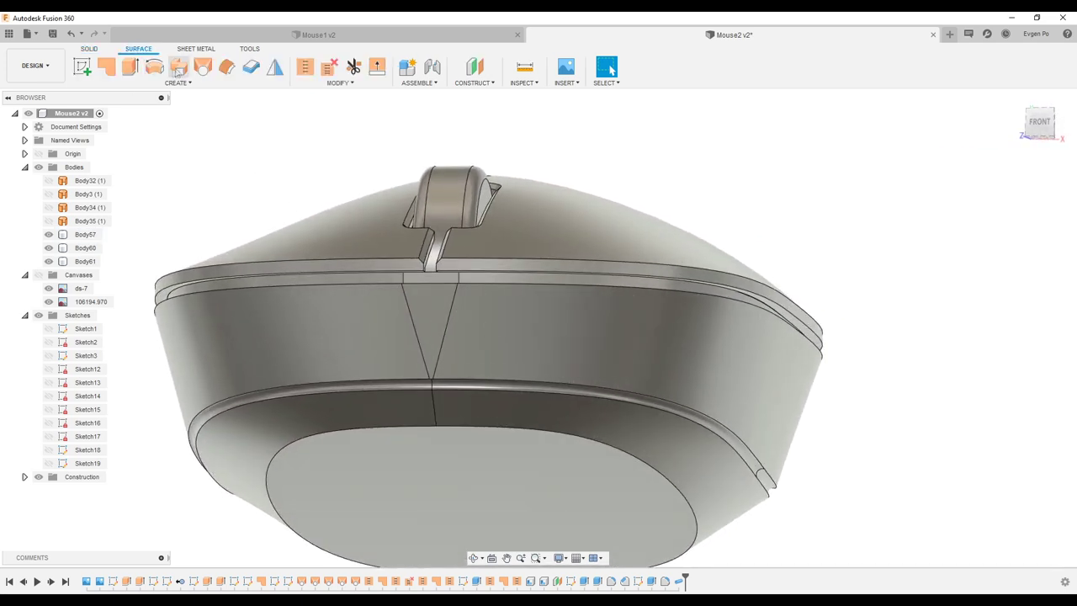
Start a Loft and pick the two groove-end edges as its profiles.
left_click(202, 72)
scroll(751, 488, "up", 4)
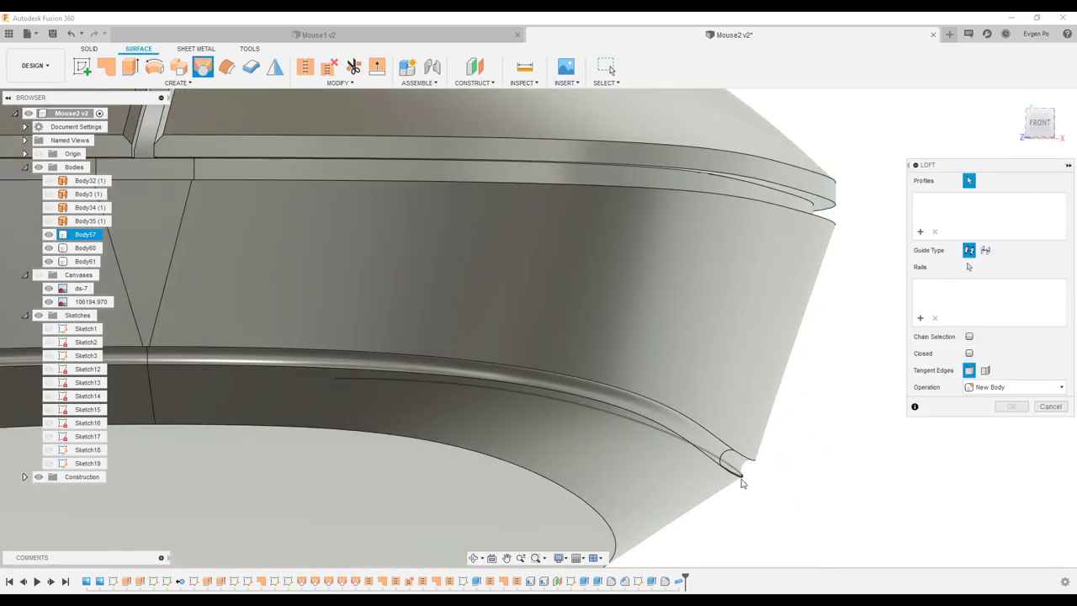
left_click(747, 473)
mouse_move(757, 519)
middle_mouse_down("shift")
mouse_move(814, 421)
mouse_move(816, 447)
mouse_move(787, 436)
middle_mouse_up("shift")
scroll(787, 436, "down", 2)
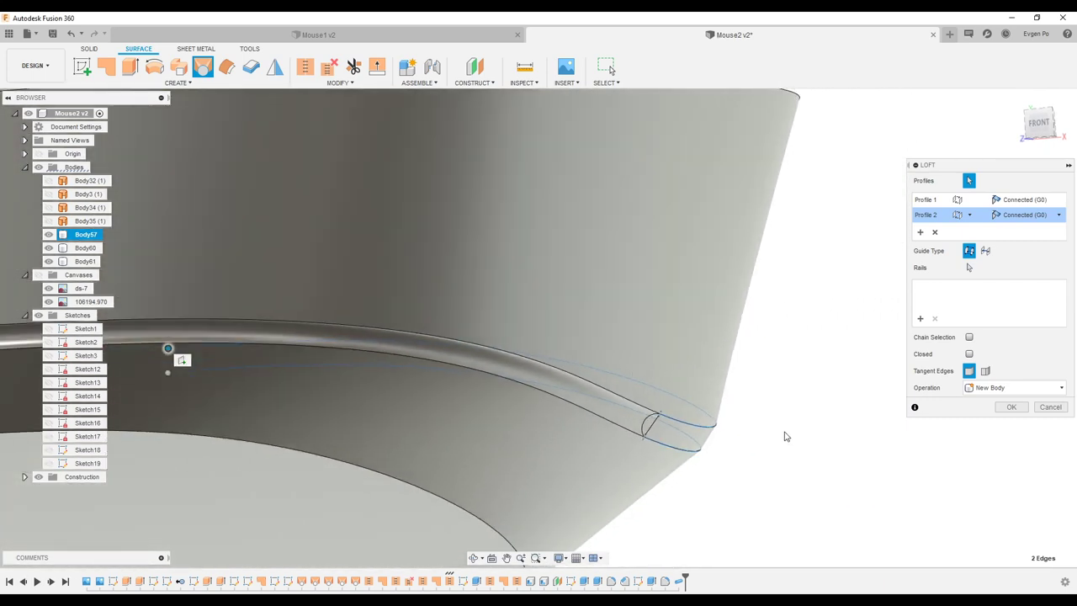
scroll(782, 435, "down", 3)
scroll(774, 434, "down", 1)
mouse_move(768, 434)
middle_mouse_down("shift")
mouse_move(793, 437)
mouse_move(767, 409)
middle_mouse_up("shift")
scroll(767, 409, "down", 2)
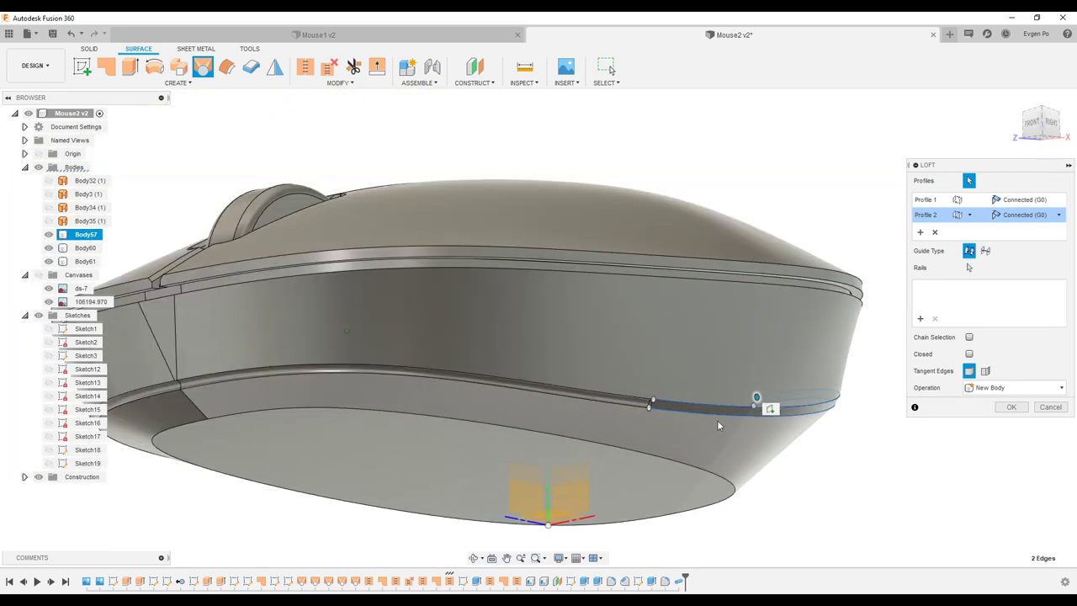
scroll(767, 408, "up", 4)
middle_click_drag(879, 398, 925, 337, "shift")
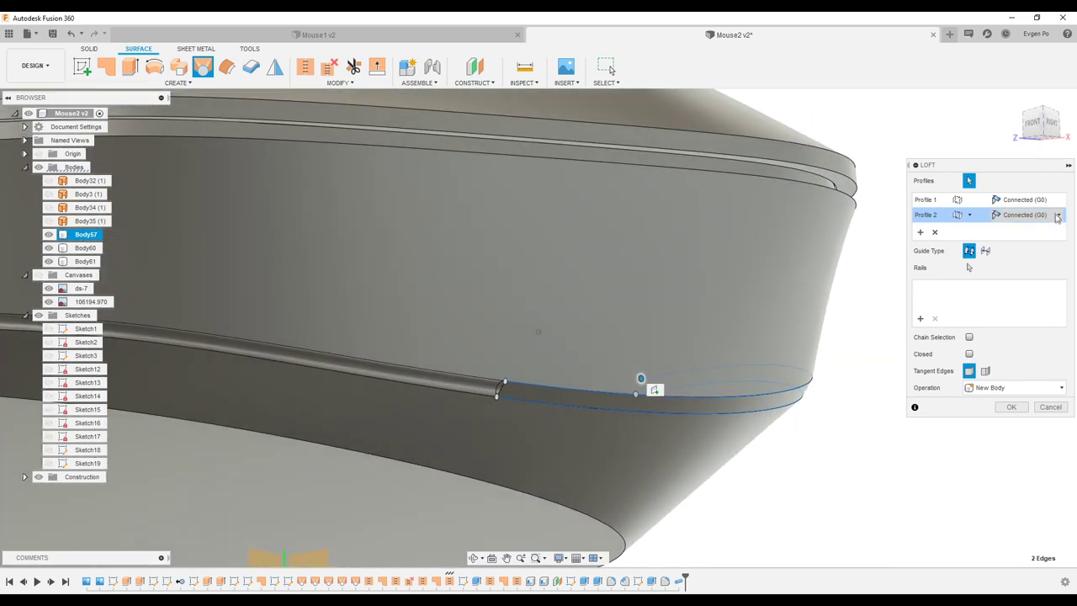
Set Profile 2 to Tangent (G1) and confirm the loft, creating Body62.
left_click(1043, 246)
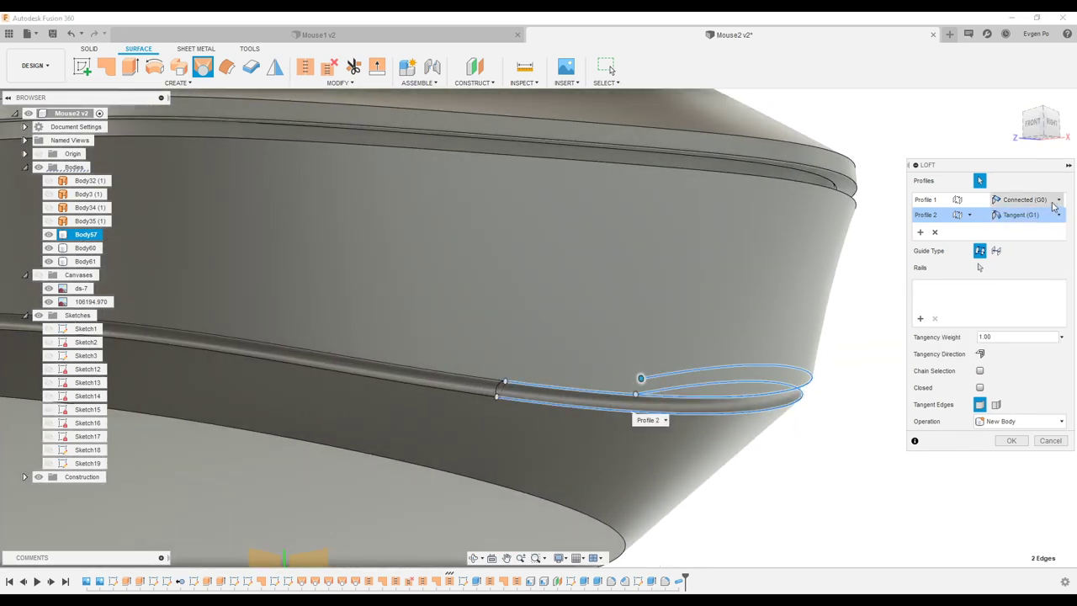
left_click(1049, 199)
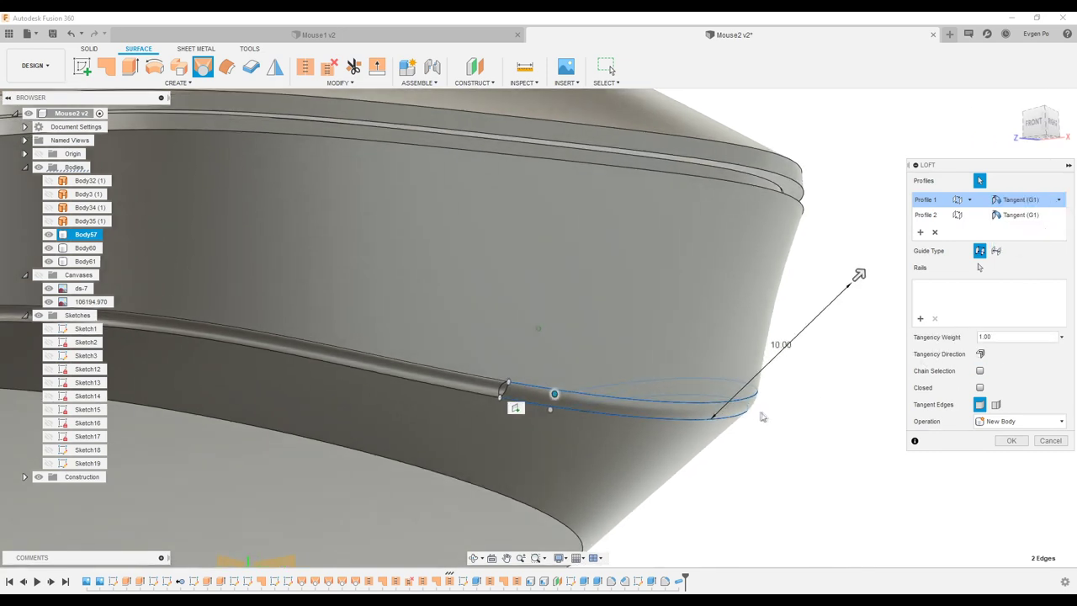
scroll(693, 454, "up", 5)
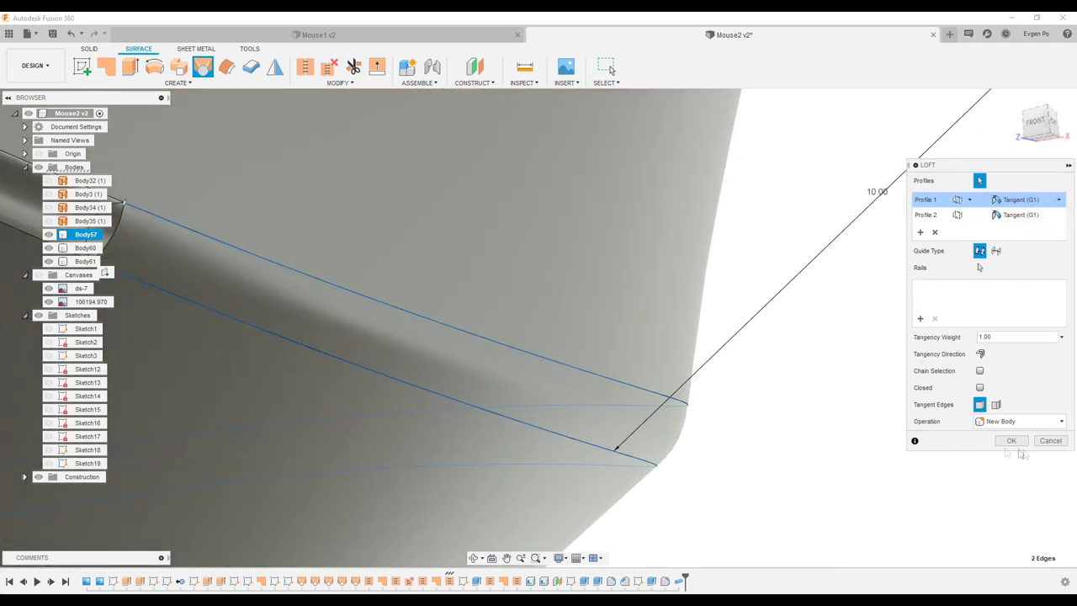
left_click(1012, 440)
scroll(865, 428, "down", 5)
scroll(855, 422, "down", 5)
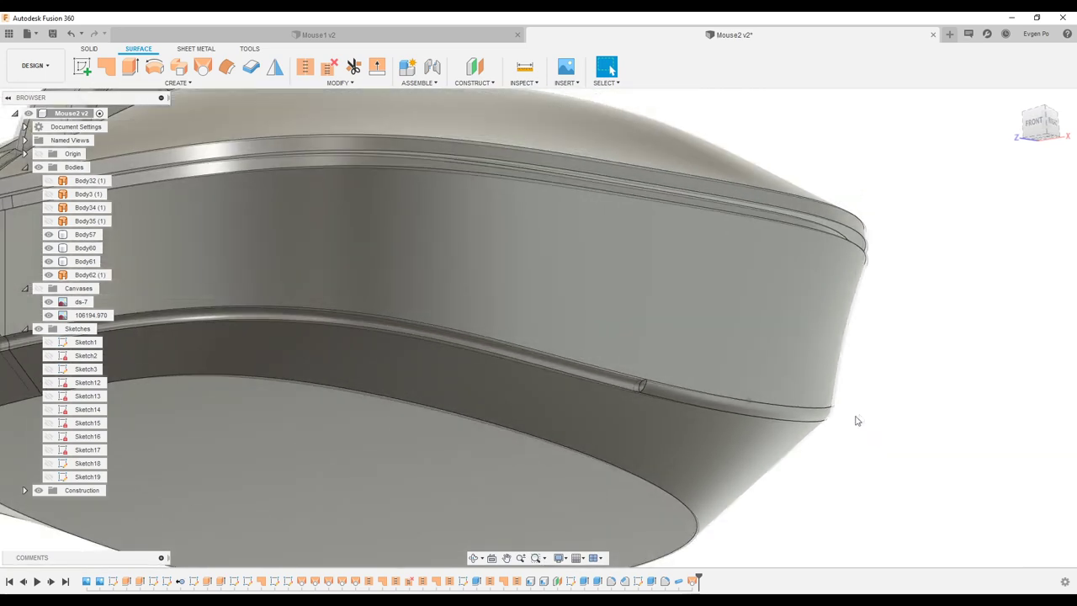
middle_click_drag(516, 418, 662, 414, "shift")
scroll(662, 413, "up", 5)
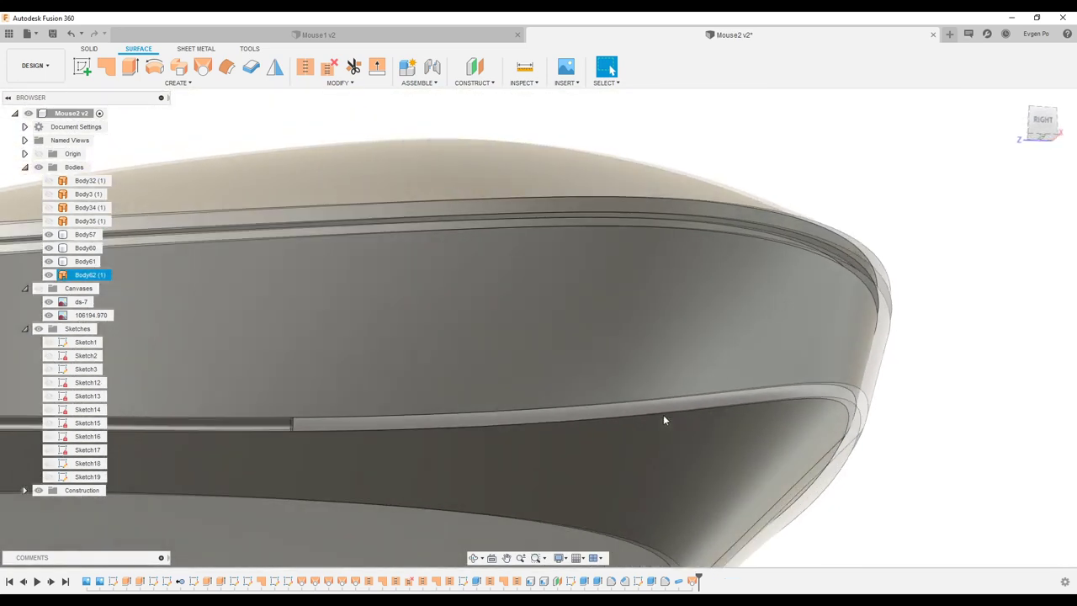
Inspect the lofted groove patch with zebra stripes on both bodies, then close the analysis.
left_click(537, 83)
left_click(555, 137)
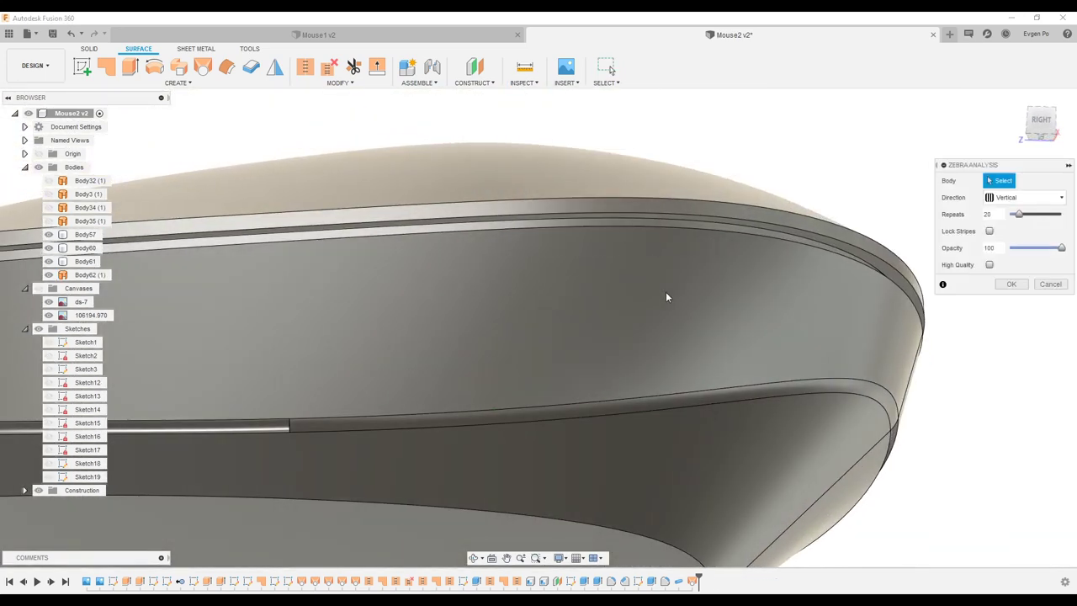
left_click(672, 354)
left_click(668, 408)
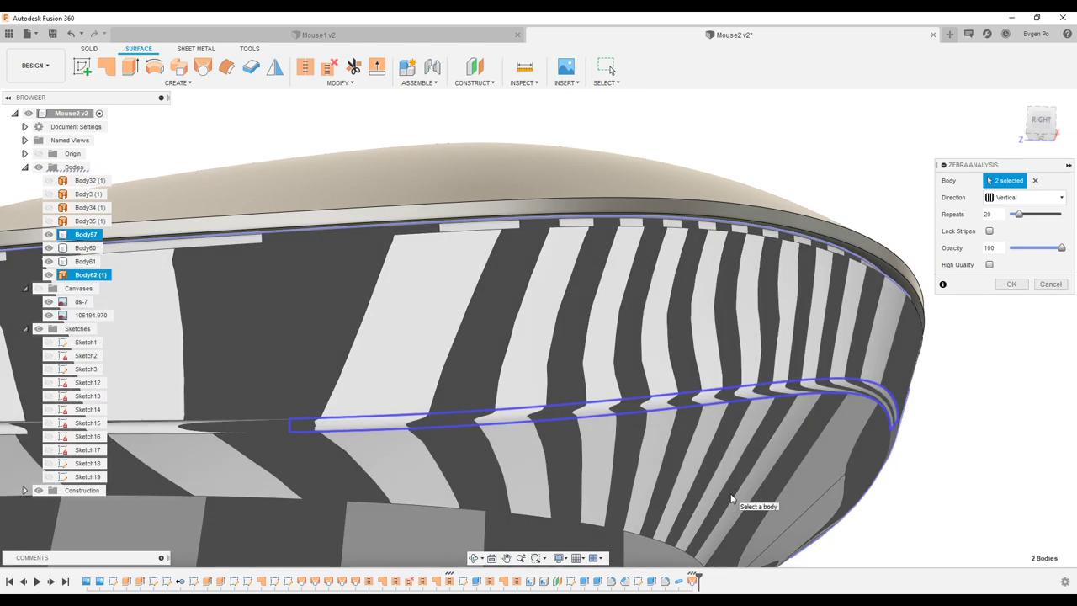
left_click(732, 499)
mouse_move(732, 498)
middle_mouse_down("shift")
mouse_move(720, 418)
mouse_move(740, 406)
mouse_move(790, 420)
middle_mouse_up("shift")
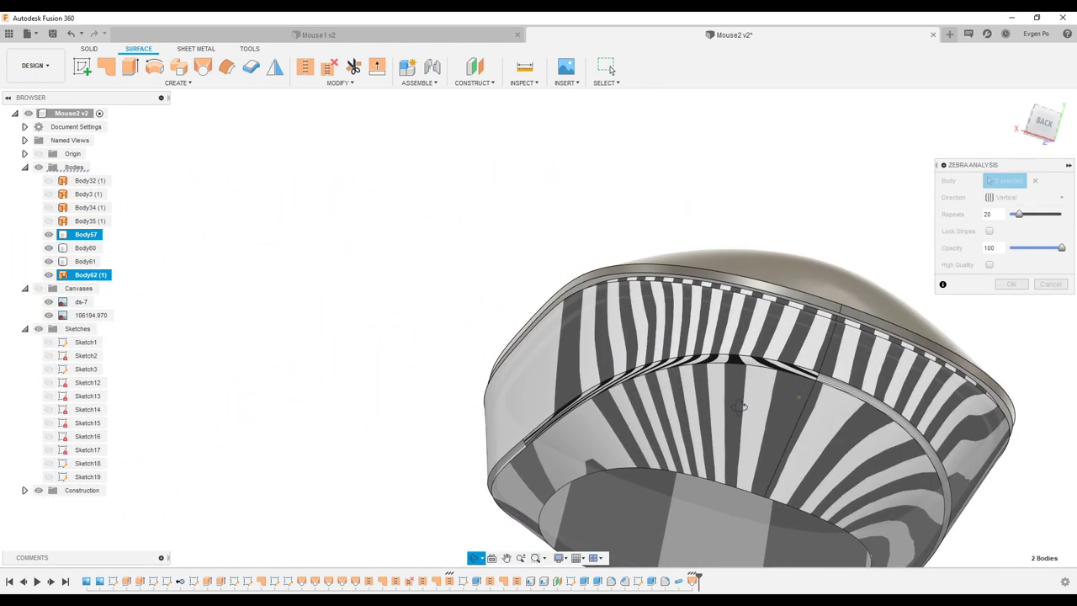
left_click(1050, 284)
Undo both the lofted Body62 and the pipe groove cut.
middle_click_drag(875, 353, 795, 363, "shift")
key("ctrl+z")
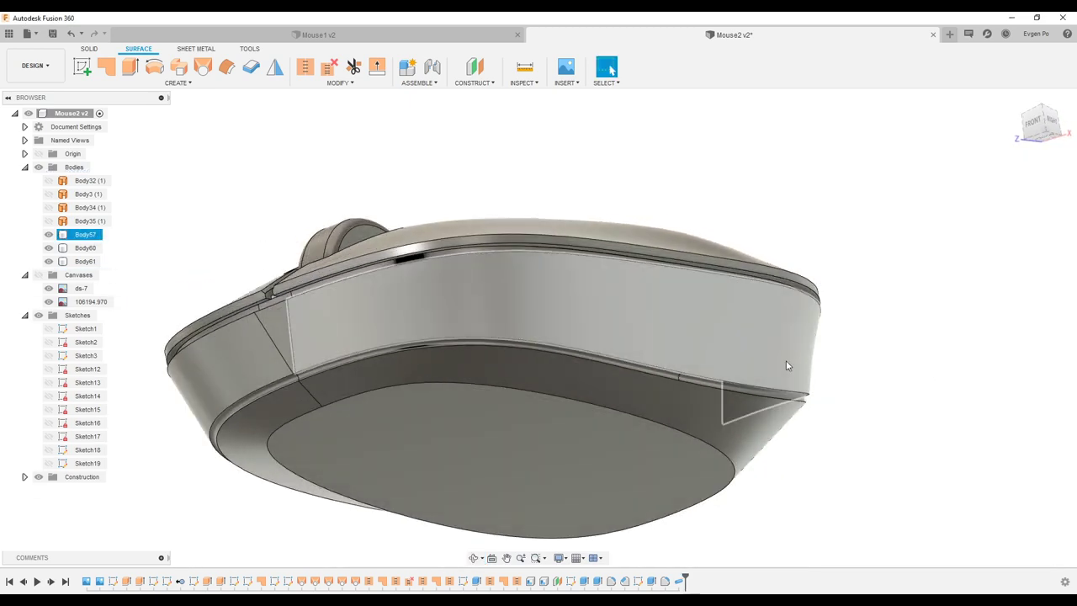
key("ctrl+z")
mouse_move(775, 390)
middle_mouse_down("shift")
mouse_move(705, 445)
mouse_move(814, 390)
mouse_move(799, 378)
middle_mouse_up("shift")
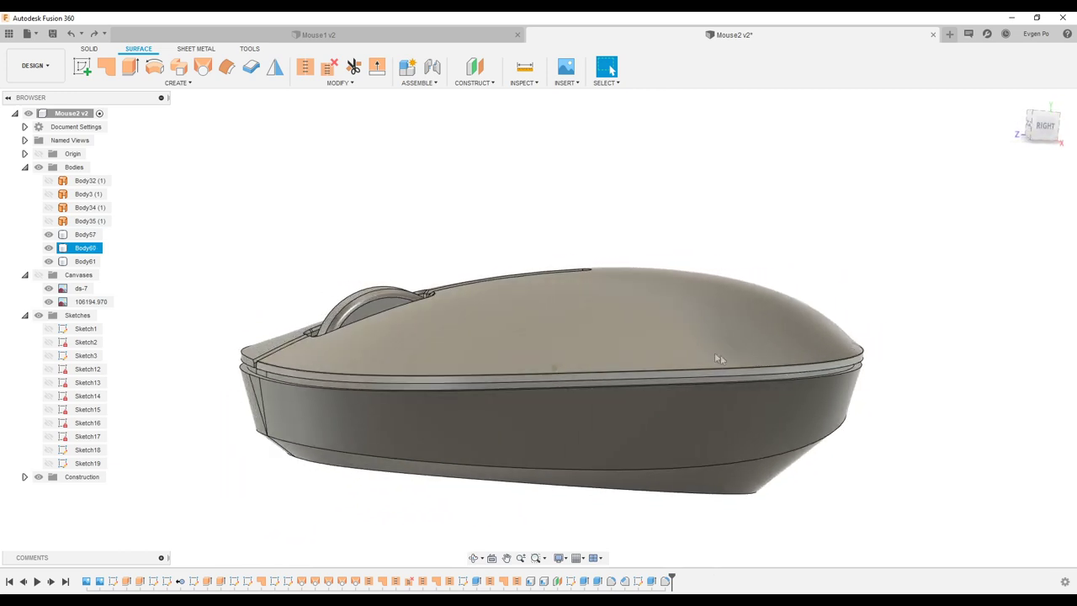
middle_click_drag(799, 378, 639, 353, "shift")
Switch to the Render workspace, stop the in-canvas render, and view the mouse from several angles.
left_click(34, 64)
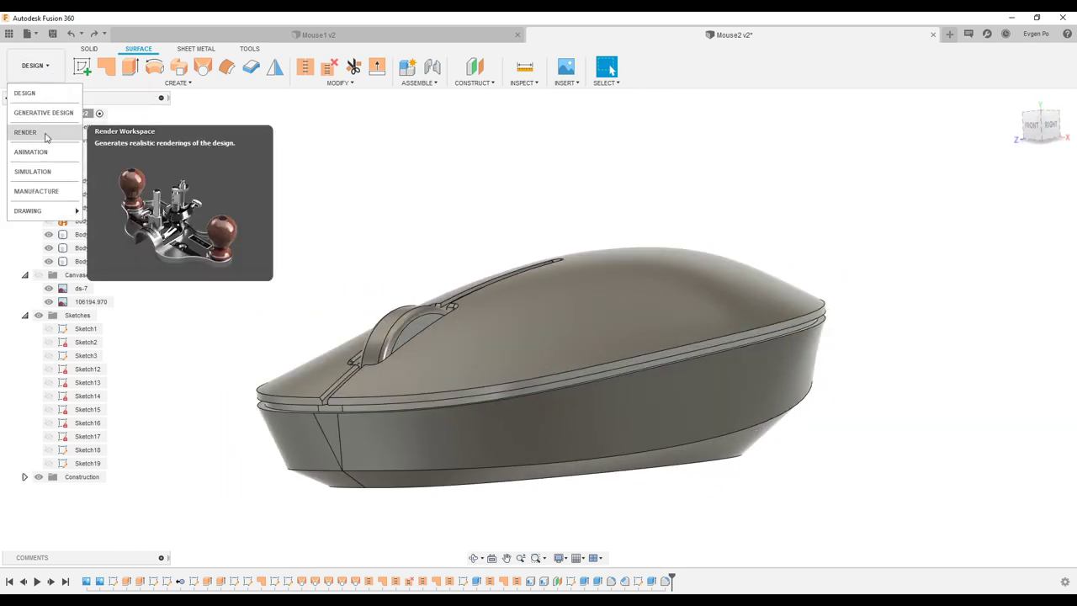
left_click(26, 132)
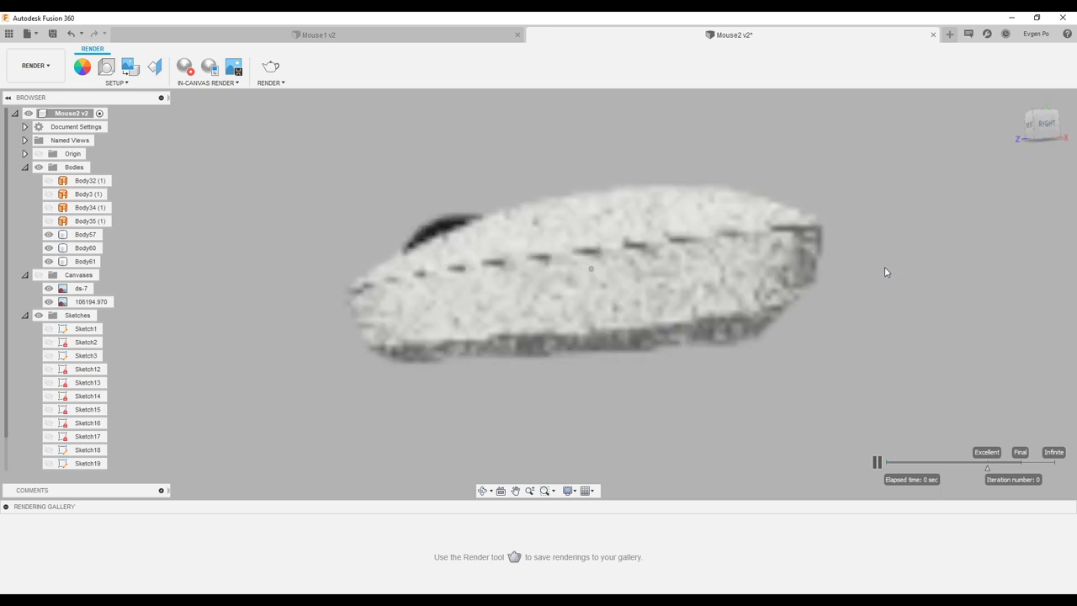
middle_click_drag(883, 269, 659, 204, "shift")
left_click(189, 67)
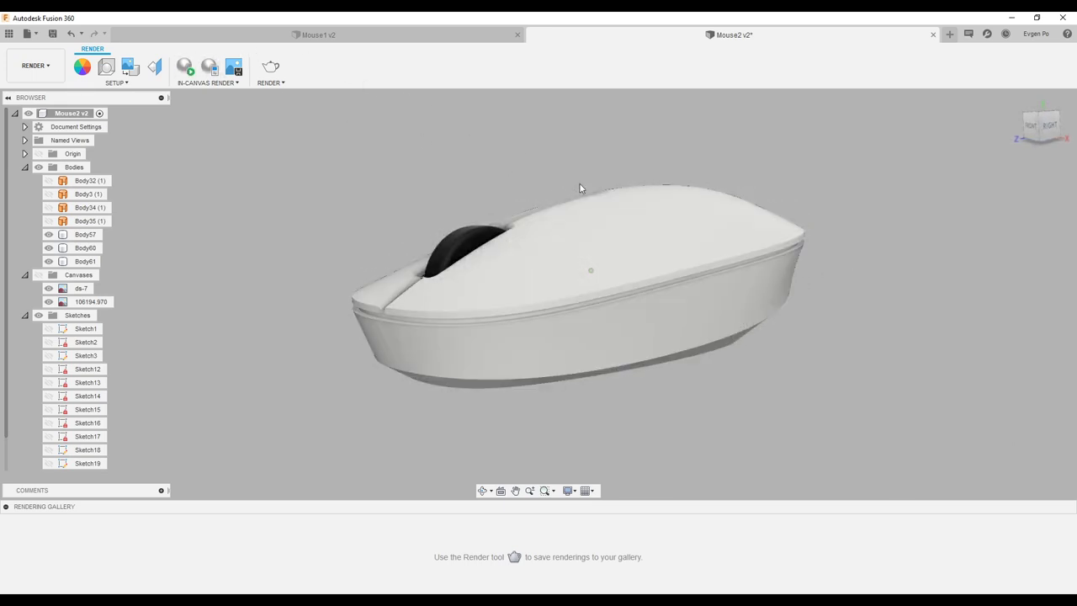
mouse_move(579, 189)
middle_mouse_down("shift")
mouse_move(717, 220)
mouse_move(518, 278)
middle_mouse_up("shift")
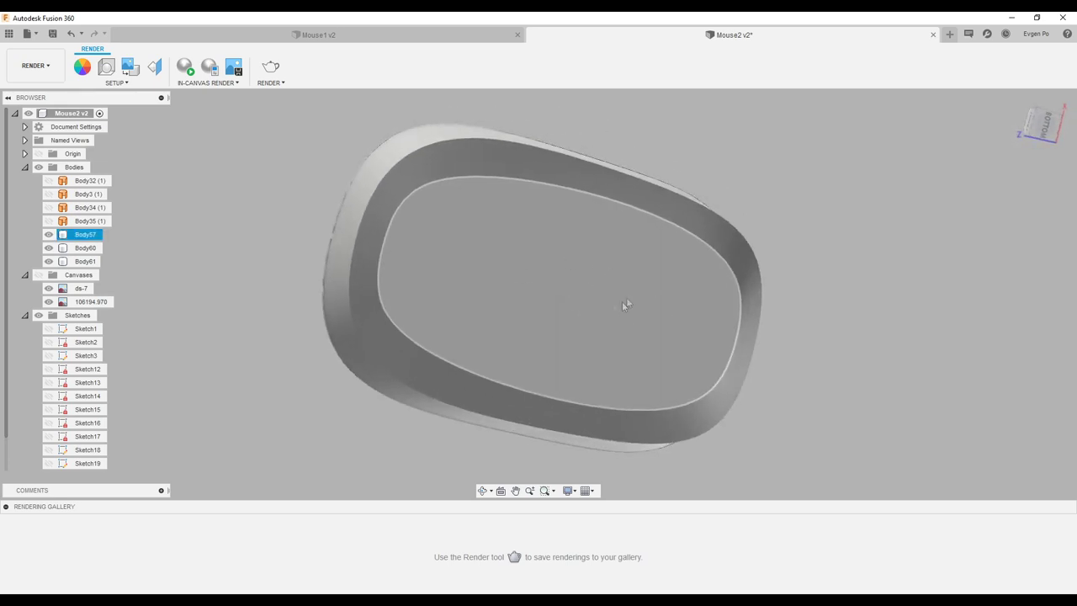
mouse_move(652, 347)
middle_mouse_down("shift")
mouse_move(582, 319)
mouse_move(514, 317)
mouse_move(567, 308)
mouse_move(523, 276)
middle_mouse_up("shift")
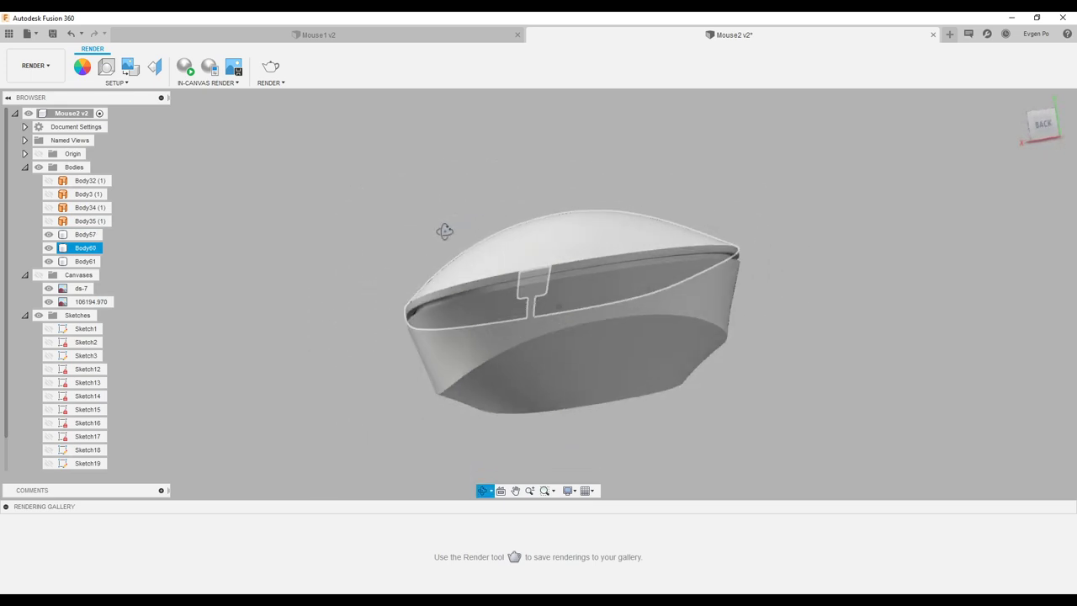
middle_click_drag(523, 276, 515, 242, "shift")
mouse_move(592, 259)
middle_mouse_down("shift")
mouse_move(588, 272)
mouse_move(586, 221)
mouse_move(599, 244)
middle_mouse_up("shift")
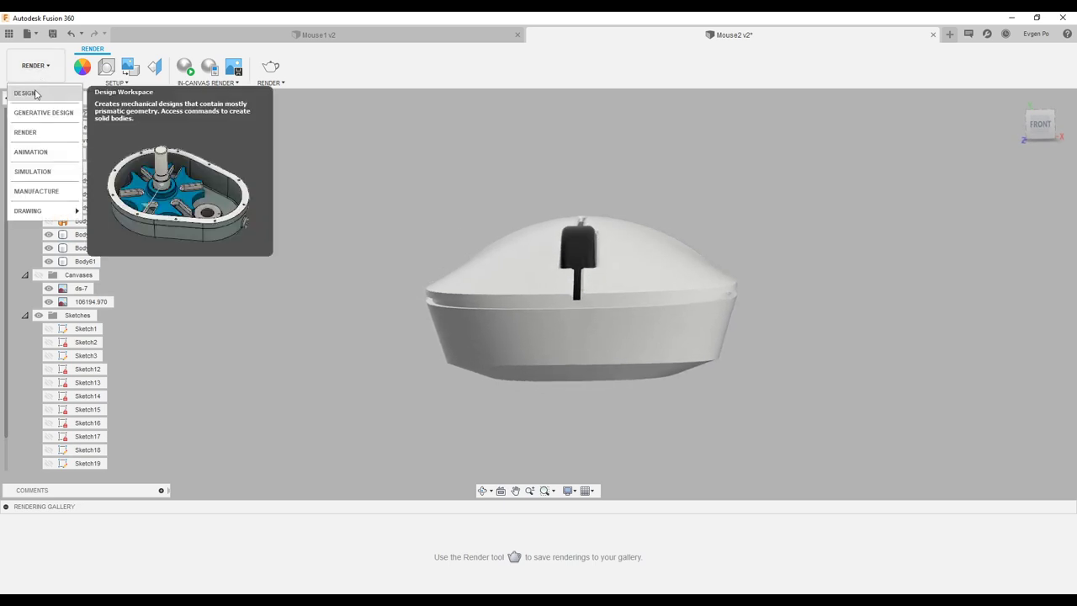
Return to the Design workspace and hide Body60 and Body57, leaving only the wheel.
left_click(40, 96)
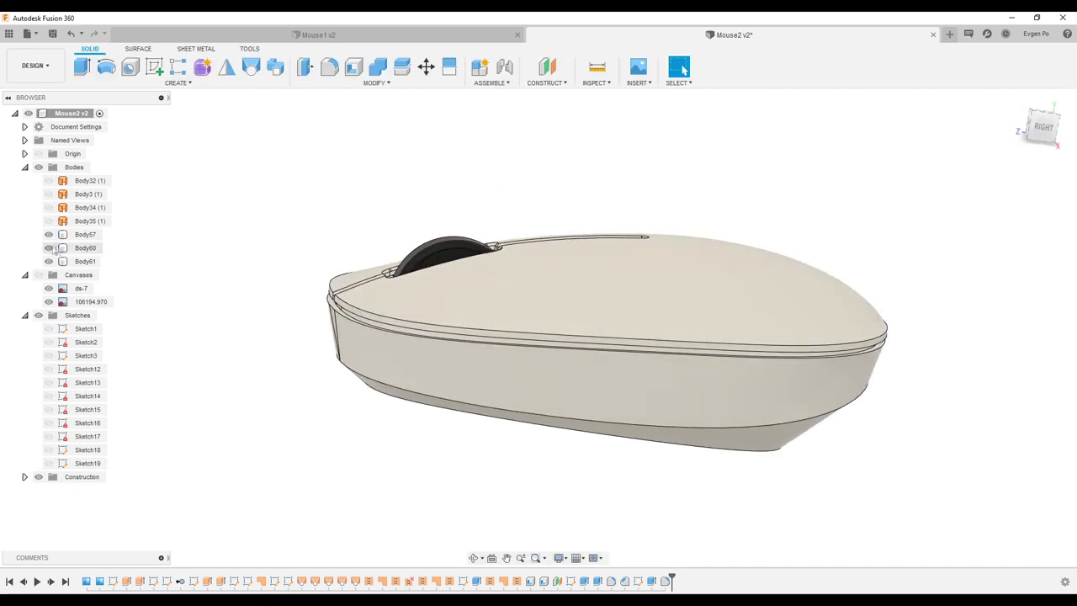
left_click(48, 247)
left_click(48, 234)
Sketch a small circle on the wheel's top edge in Right view and extrude it 5.5 mm into a rim slot.
right_click(447, 278)
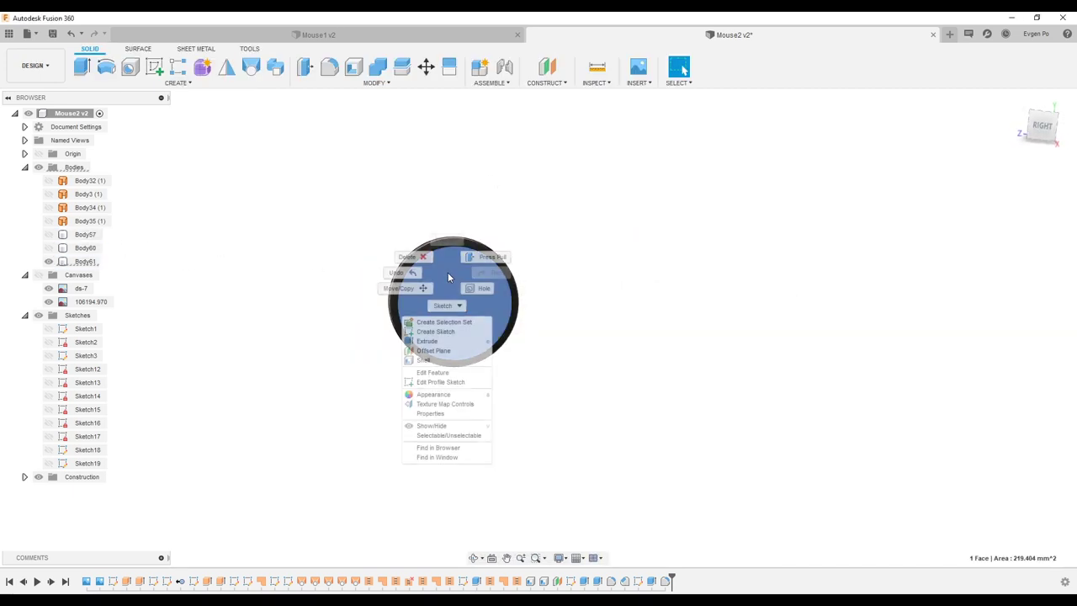
left_click(434, 330)
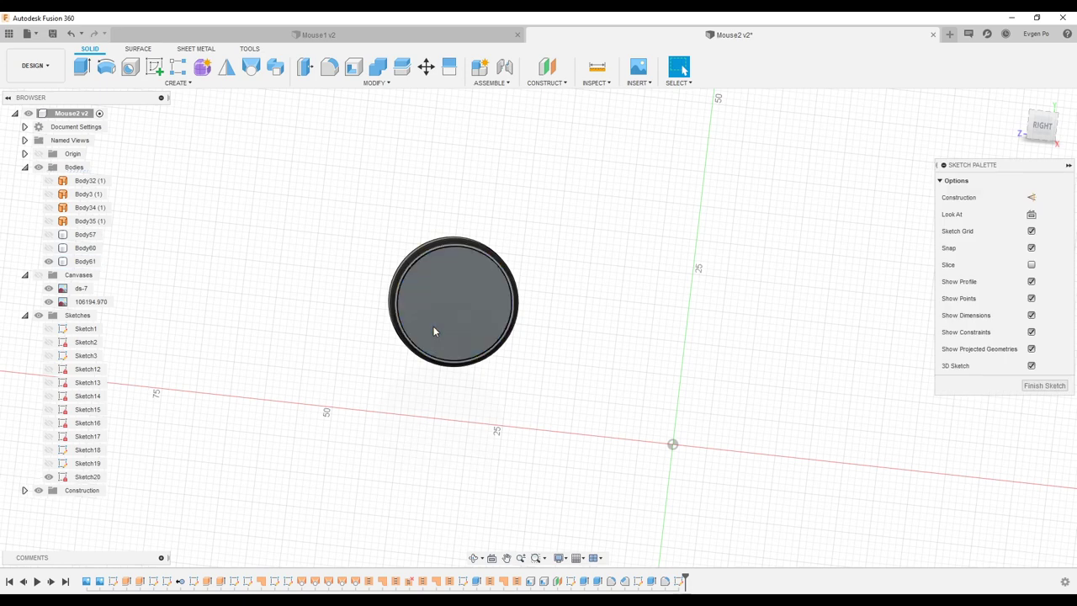
left_click(1043, 126)
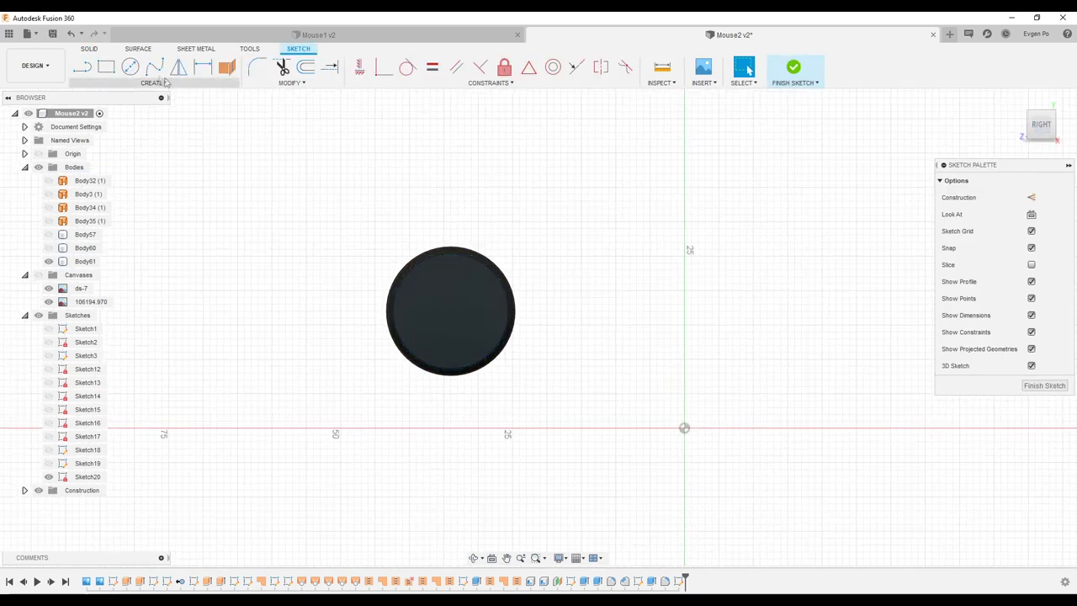
scroll(418, 248, "up", 5)
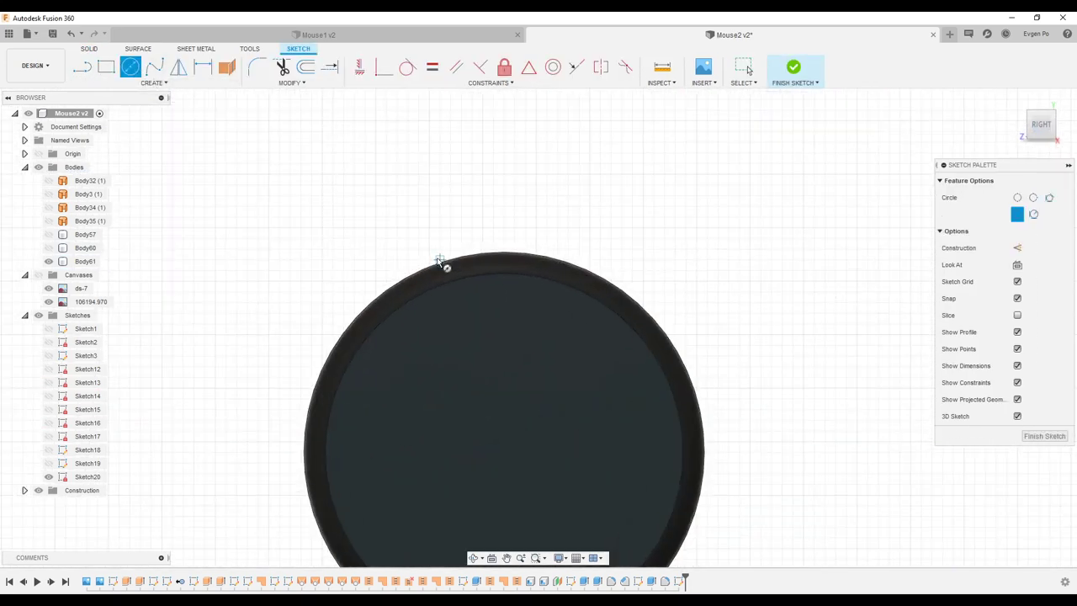
scroll(415, 262, "up", 3)
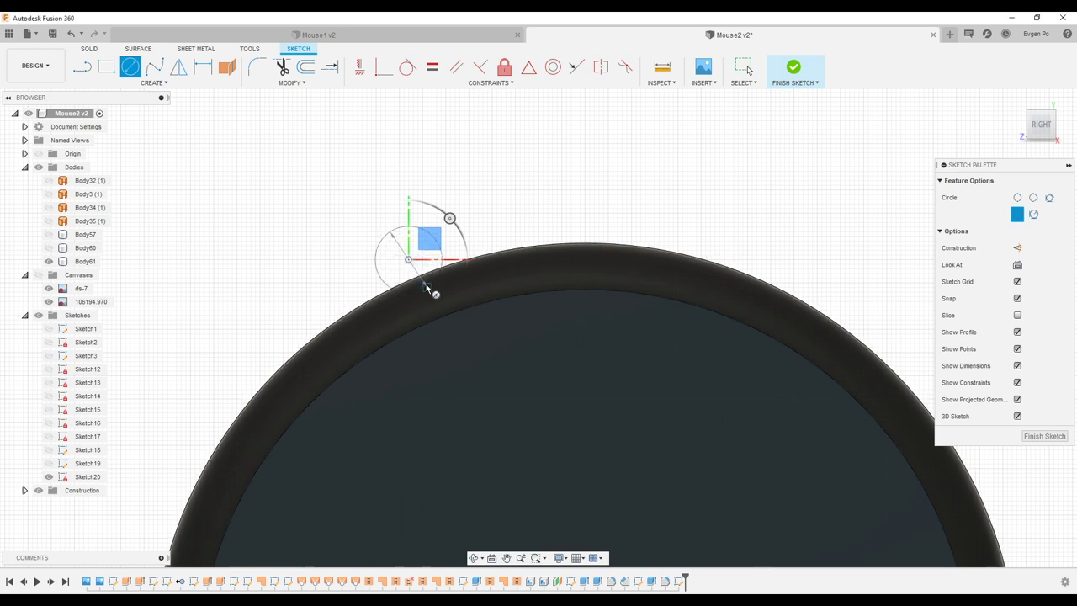
left_click(82, 66)
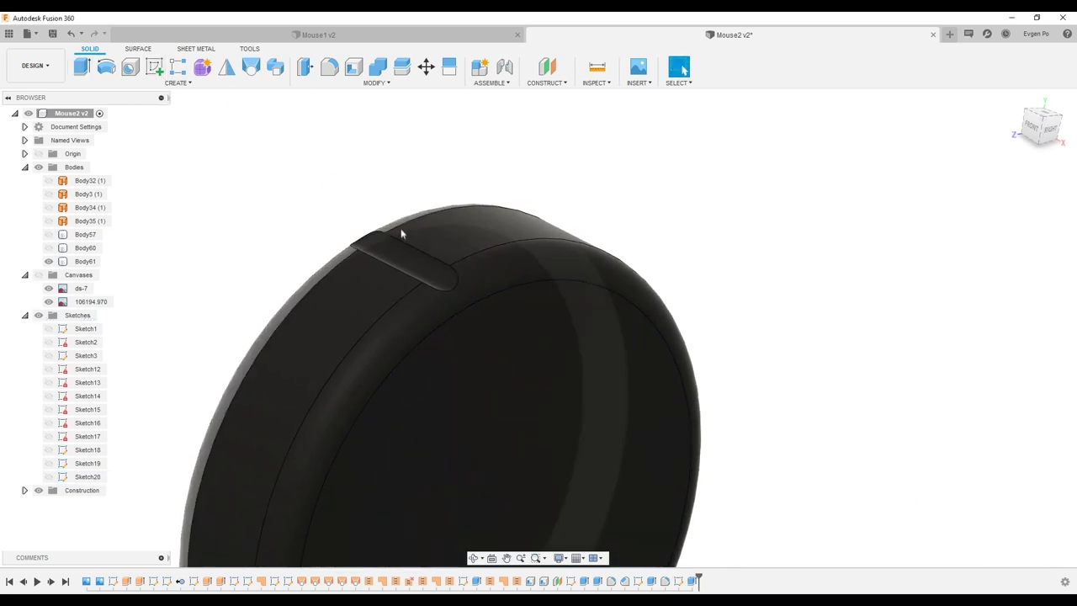
Circular-pattern the slot 32 times around the wheel's circular edge.
scroll(403, 252, "up", 2)
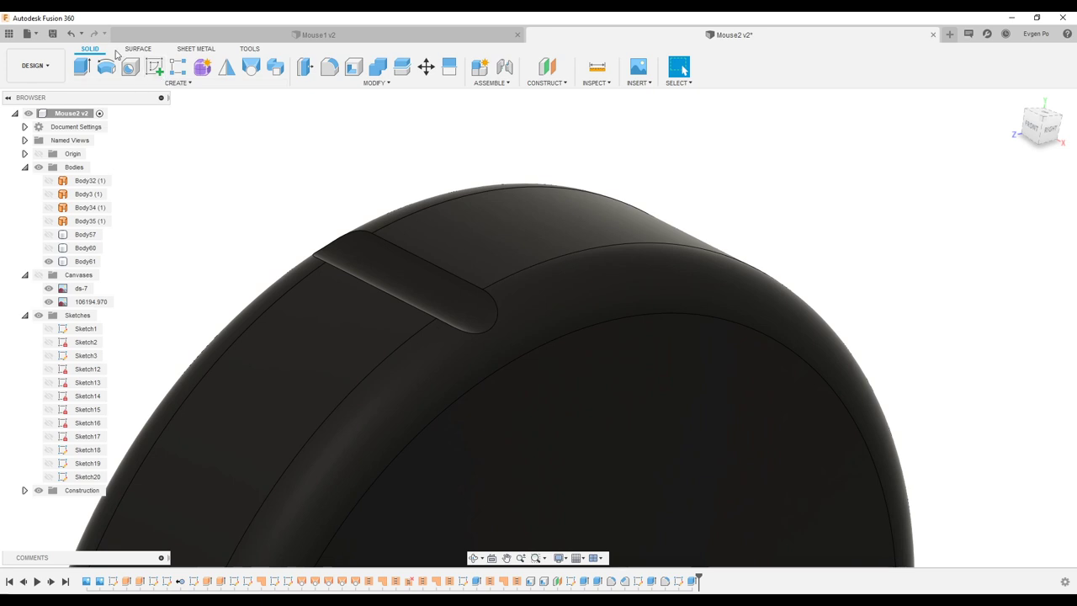
left_click(218, 83)
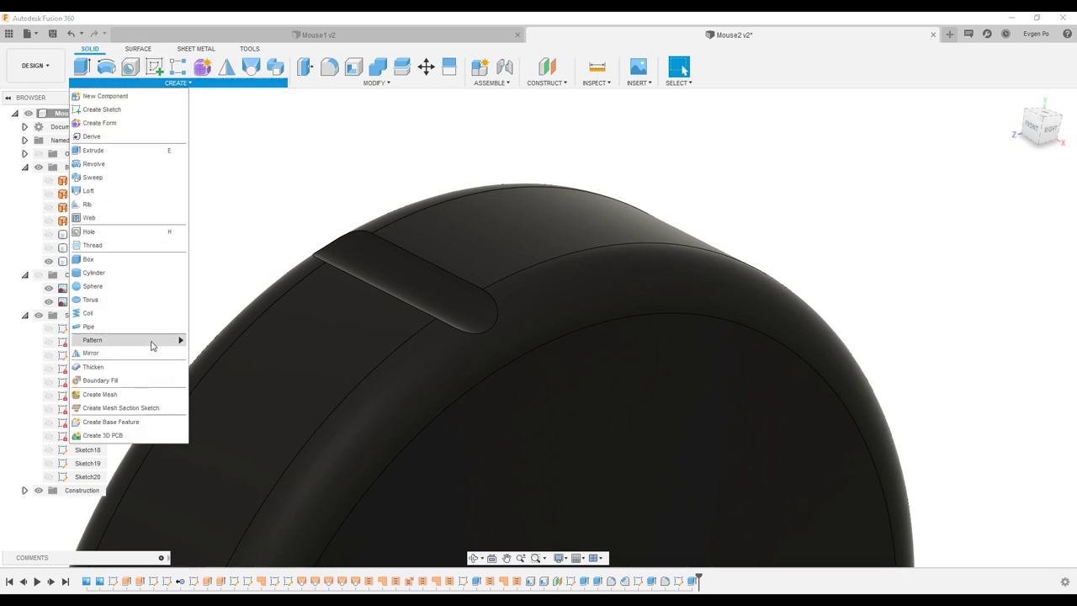
left_click(210, 353)
mouse_move(922, 194)
middle_mouse_down("shift")
mouse_move(535, 213)
mouse_move(745, 212)
mouse_move(936, 242)
middle_mouse_up("shift")
left_click(535, 213)
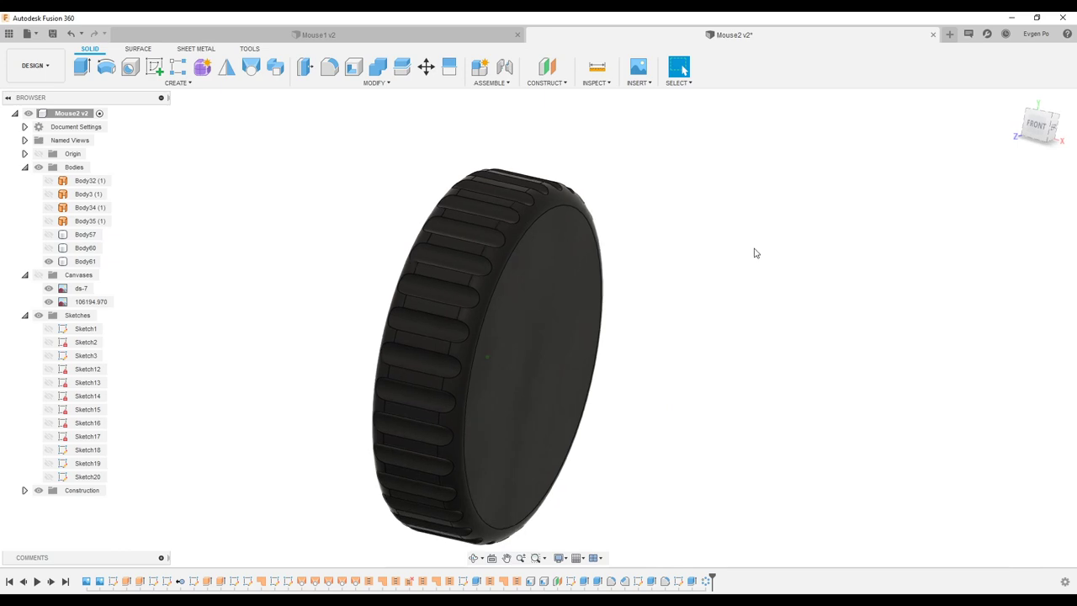
Briefly show the mouse shell around the ribbed wheel, then hide both shell bodies and bring up the wheel face's actions.
left_click(49, 247)
scroll(499, 228, "down", 3)
scroll(505, 235, "down", 3)
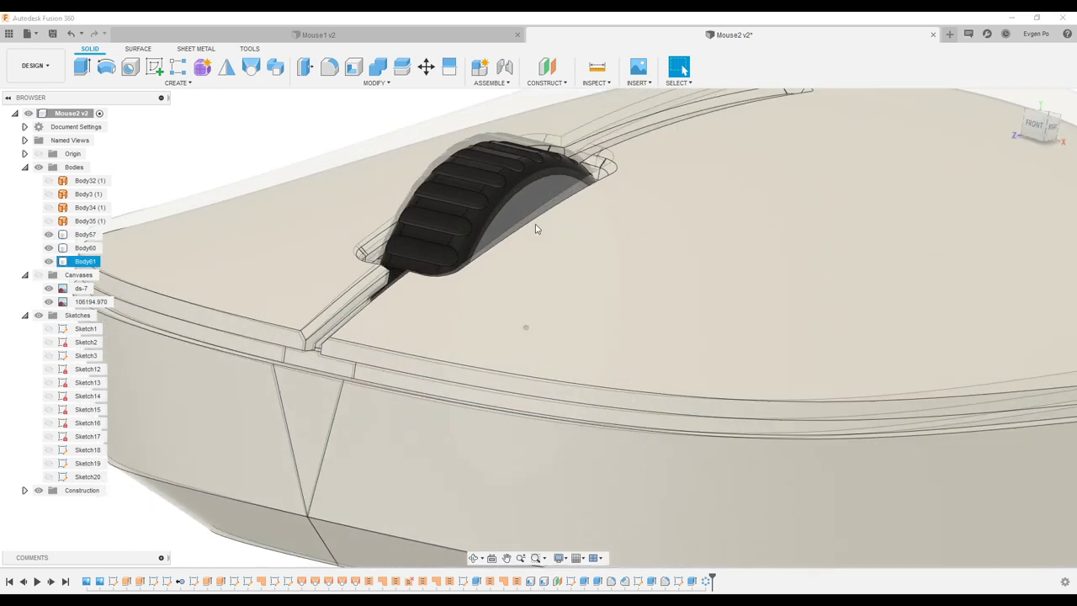
scroll(518, 244, "down", 3)
scroll(529, 250, "down", 2)
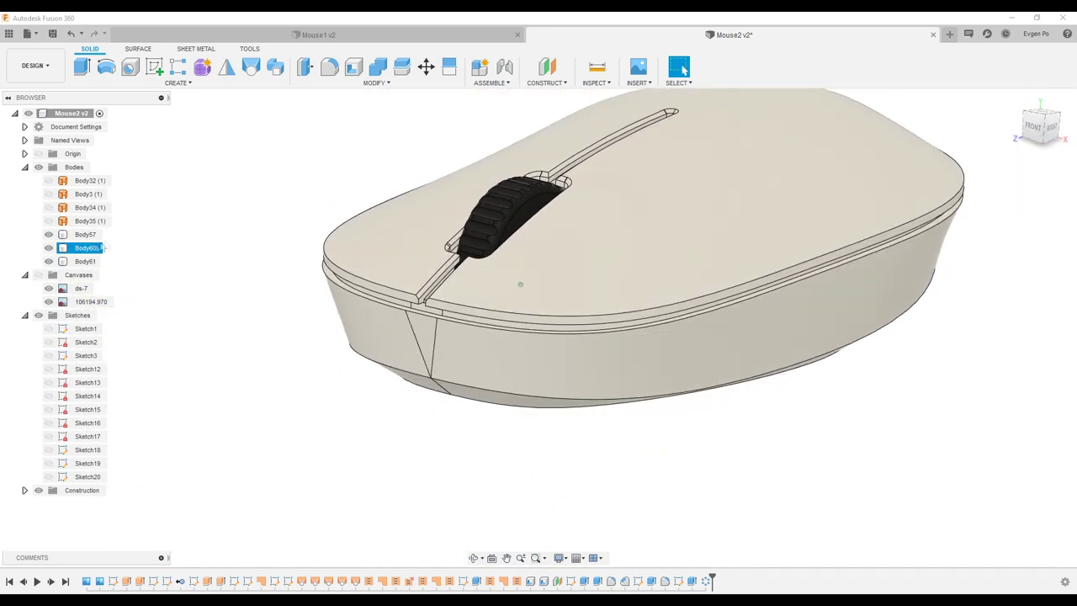
left_click(49, 248)
left_click(49, 234)
right_click(533, 243)
Sketch a centred circle on the wheel's flat side face.
left_click(518, 302)
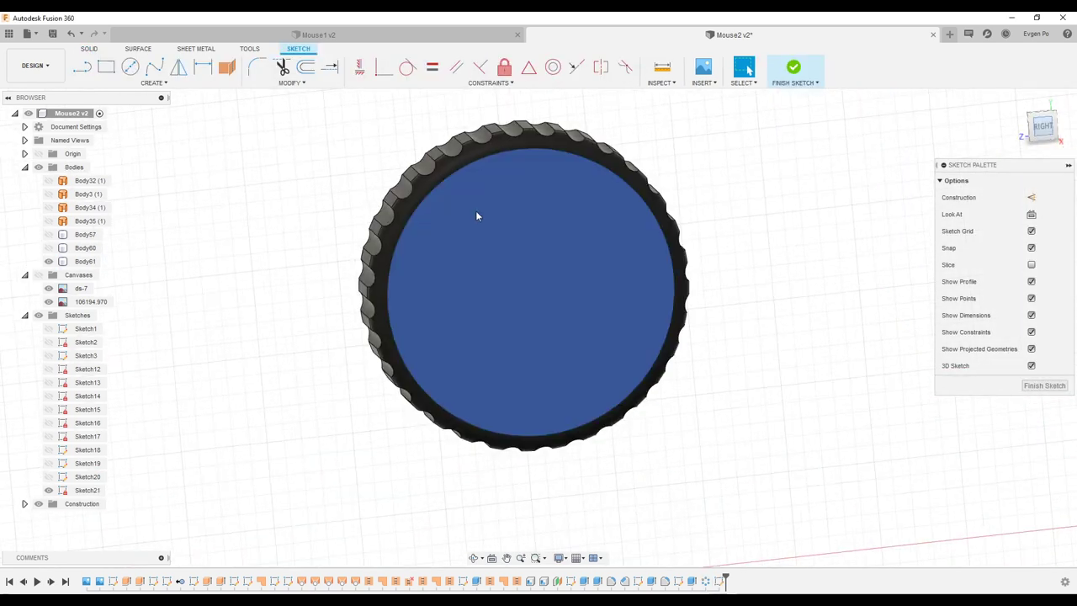
key("c")
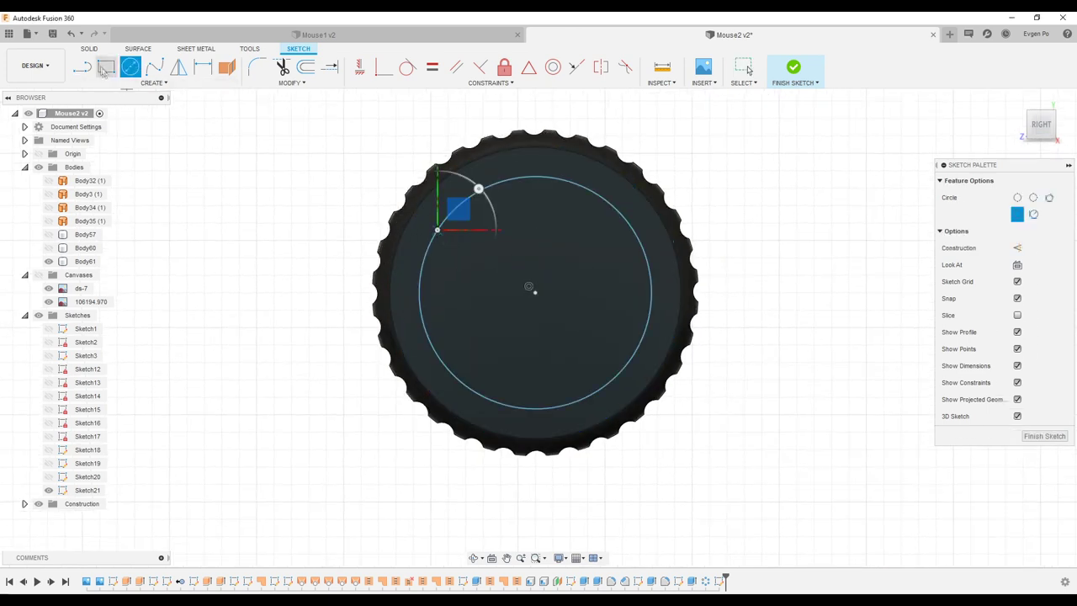
left_click(89, 48)
Extrude the inner circle as a shallow cut, entering -1 as the depth.
left_click(82, 67)
left_click(502, 242)
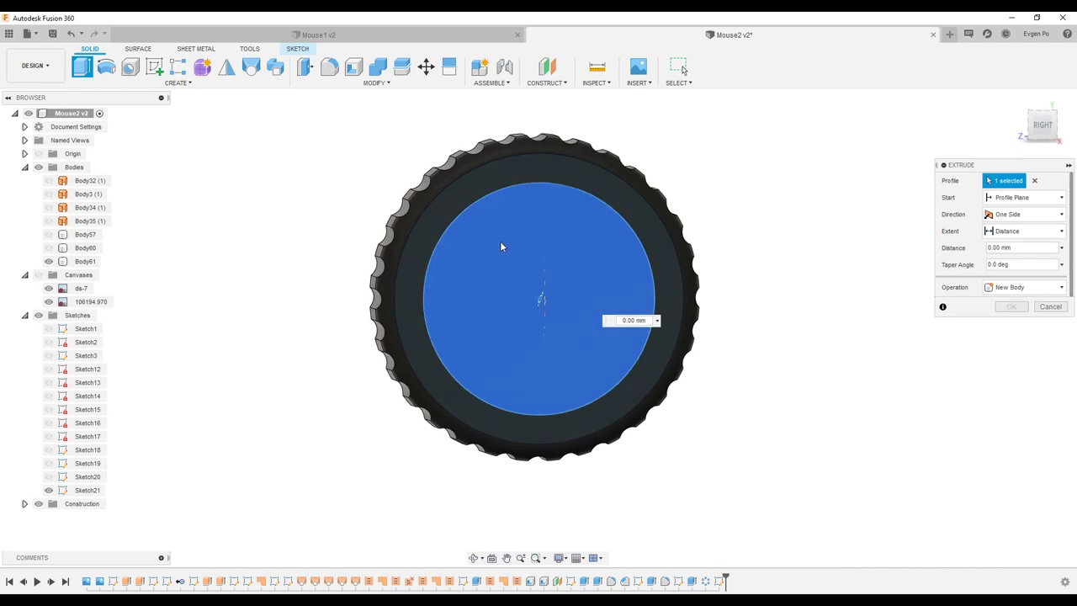
type("-1")
key("Return")
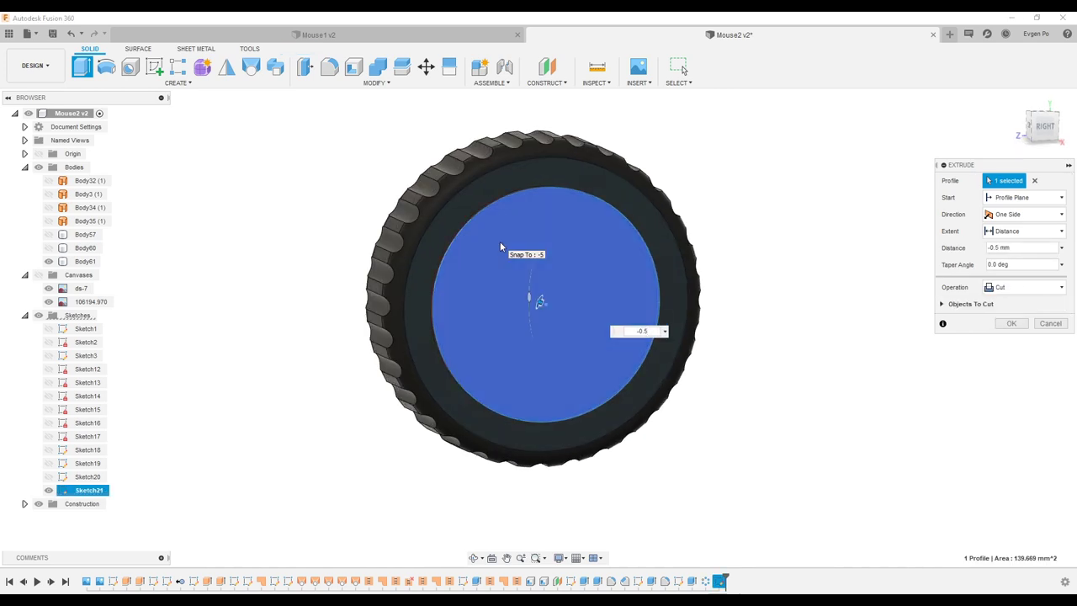
key("Return")
left_click(500, 244)
middle_click_drag(486, 282, 300, 201, "shift")
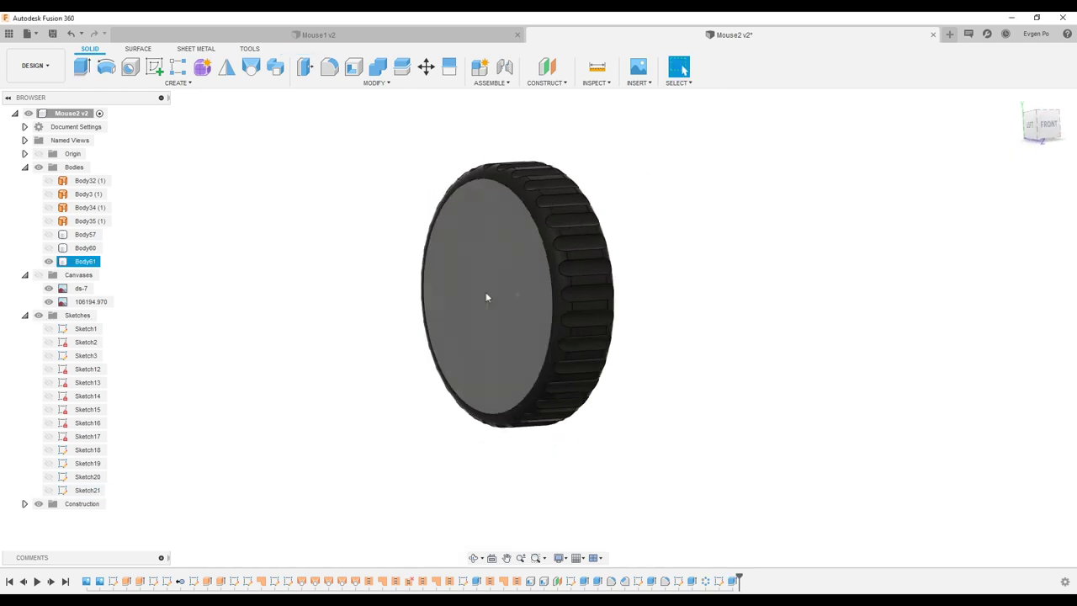
Sketch on the recessed wheel face, projecting its circular edge into the sketch.
left_click(153, 66)
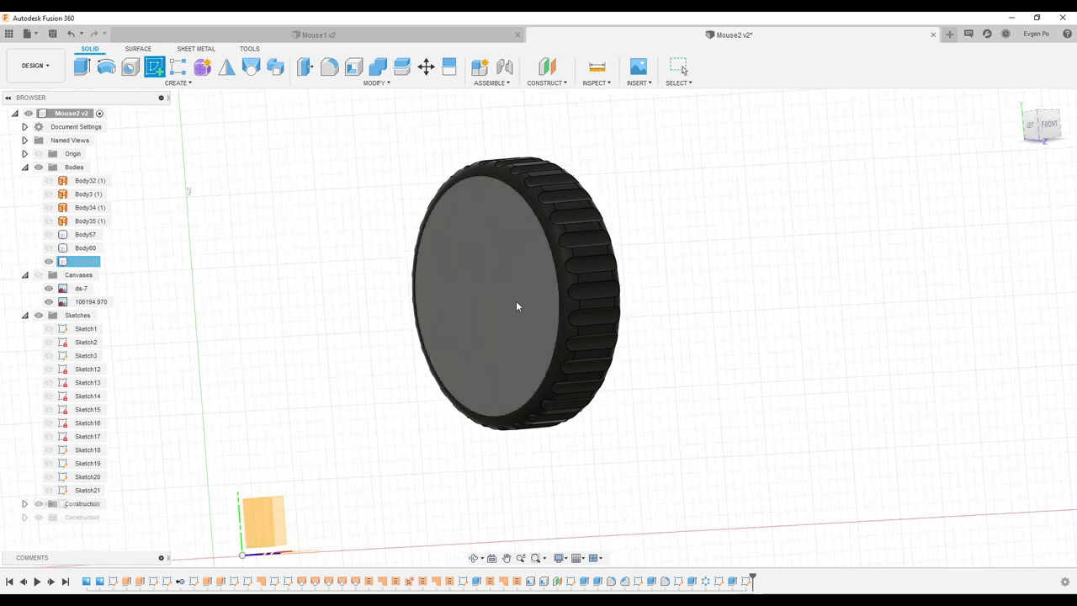
left_click(516, 300)
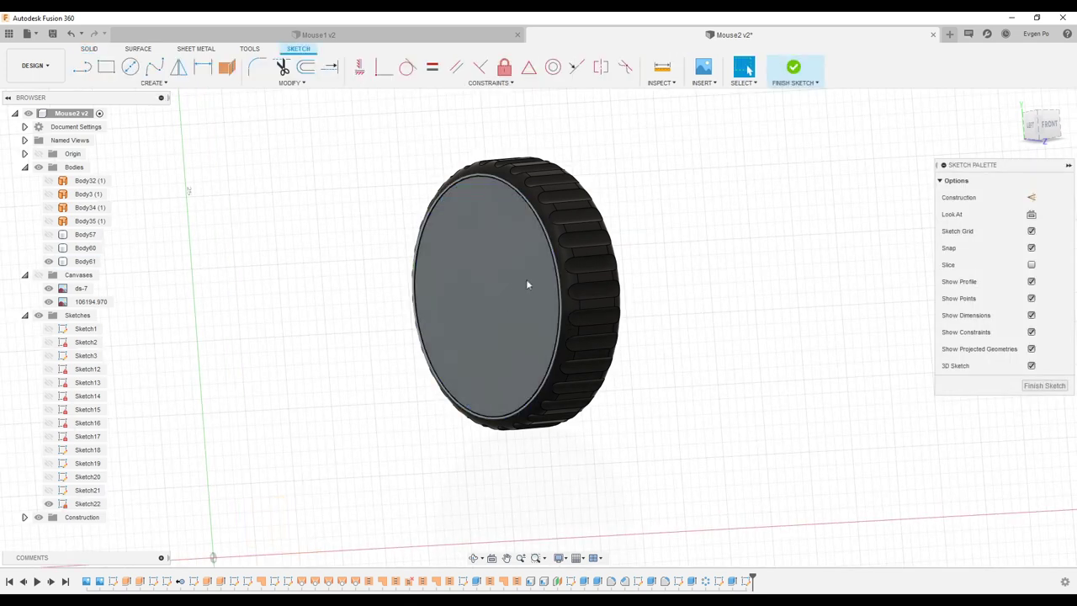
middle_click_drag(530, 280, 238, 311, "shift")
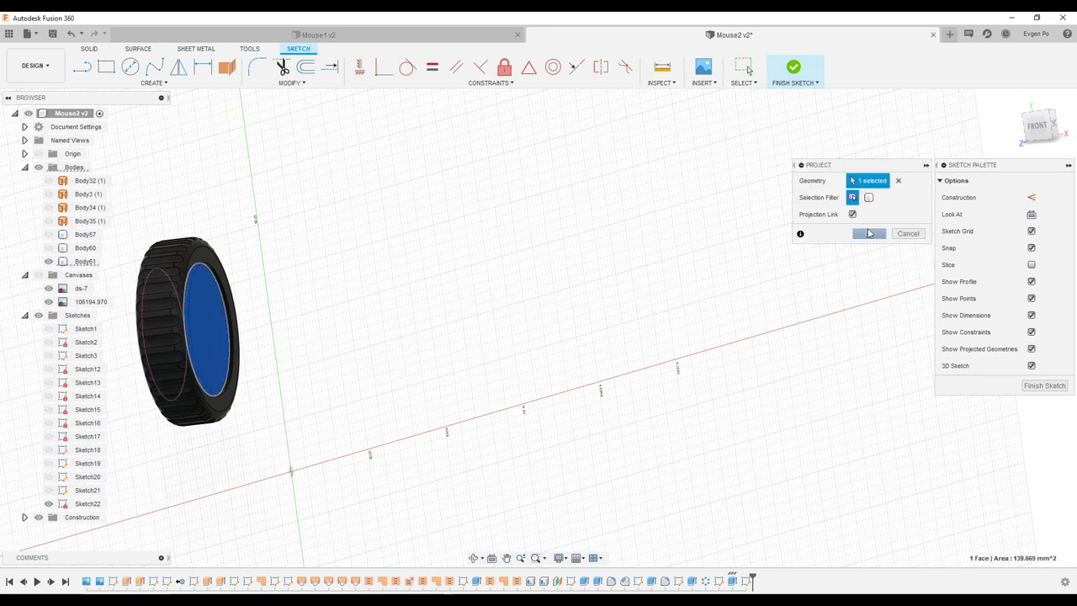
left_click(869, 233)
middle_click_drag(841, 291, 452, 330, "shift")
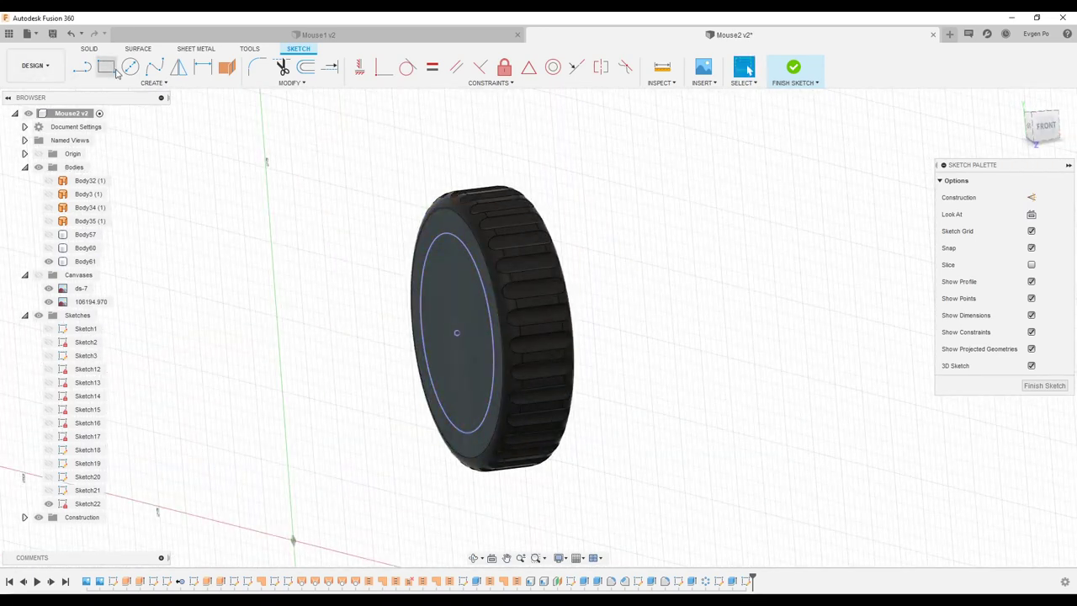
left_click(89, 48)
Extrude the projected circle as a new disc body and show both mouse shells again.
left_click(82, 67)
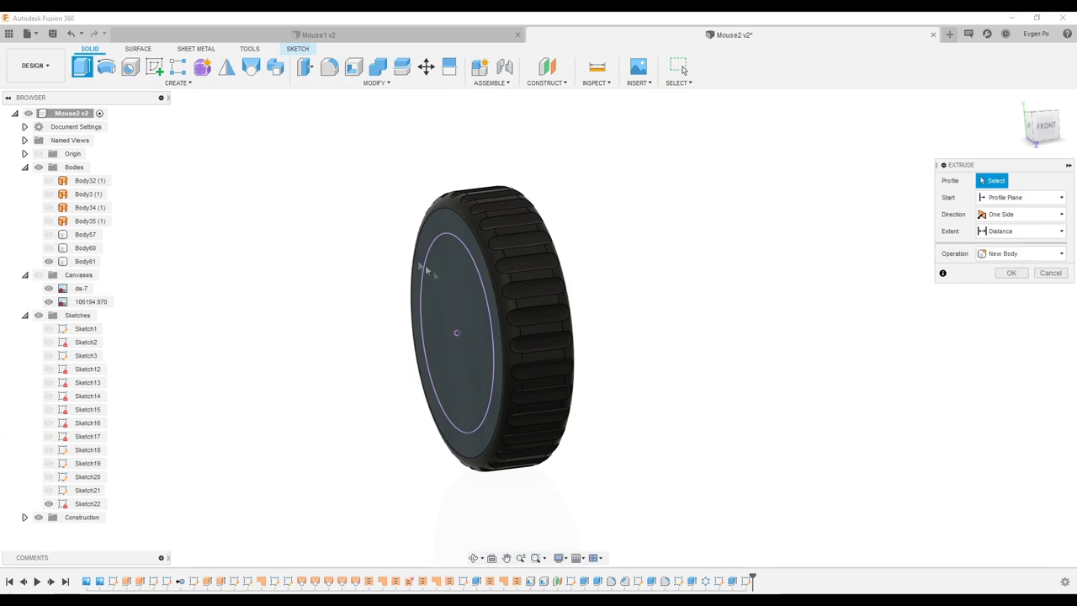
left_click(458, 290)
type("-0.5")
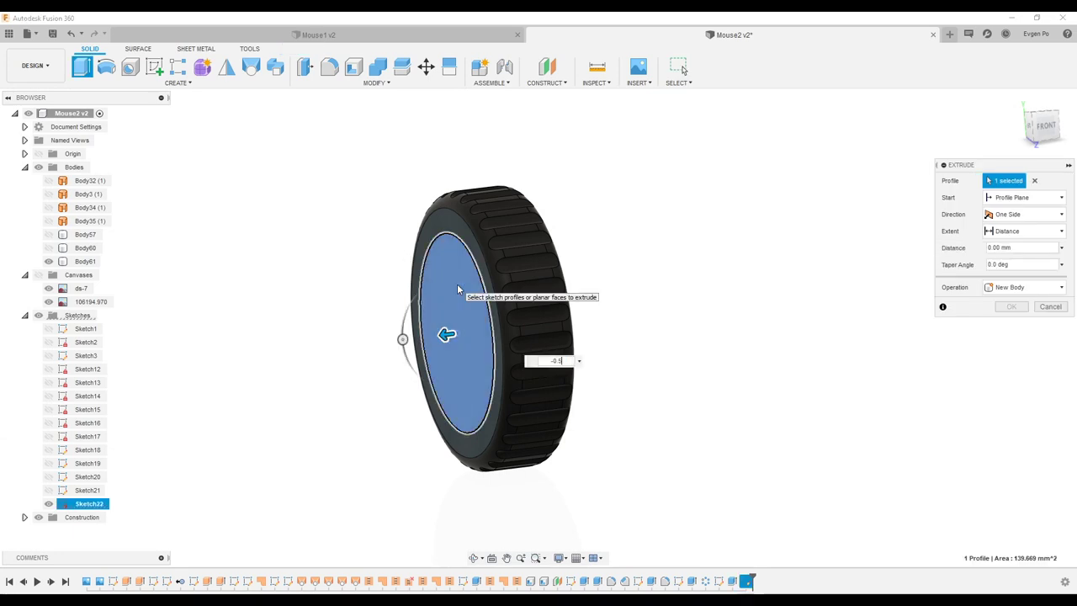
key("Return")
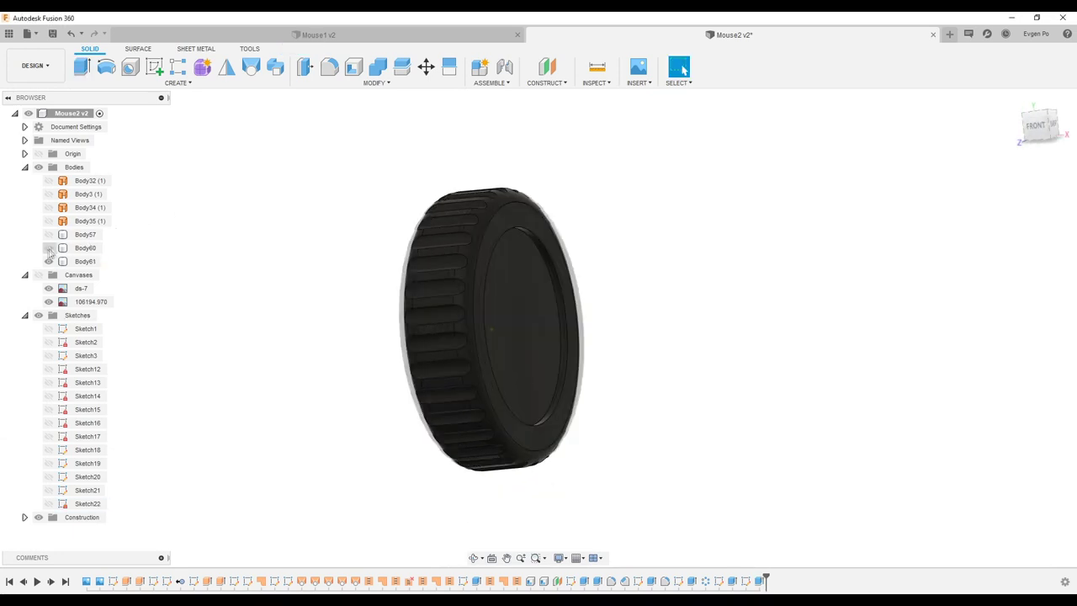
left_click(48, 248)
left_click(49, 234)
Zoom out to the whole mouse, switch to the Render workspace and open Scene Settings.
scroll(223, 216, "up", 3)
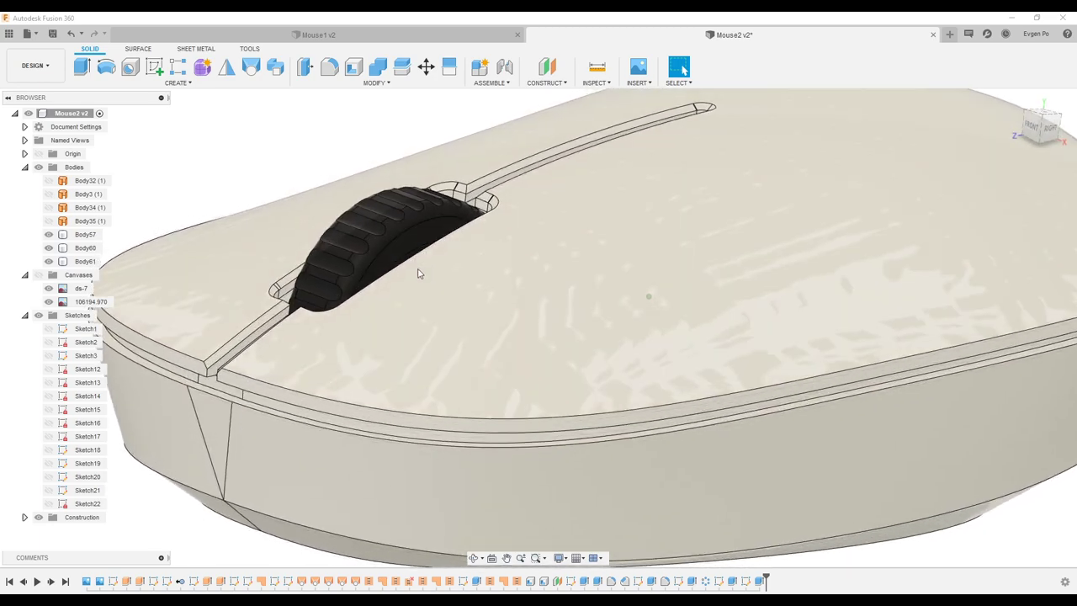
scroll(413, 242, "up", 5)
scroll(412, 243, "down", 2)
scroll(412, 240, "down", 3)
scroll(417, 234, "down", 3)
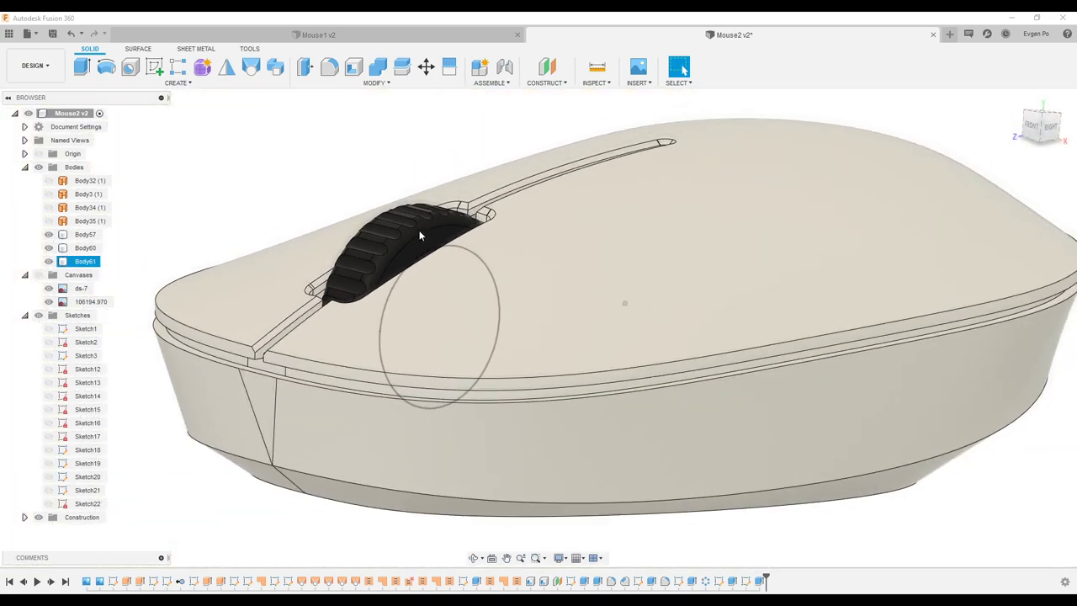
scroll(419, 229, "down", 2)
middle_click_drag(412, 230, 361, 210, "shift")
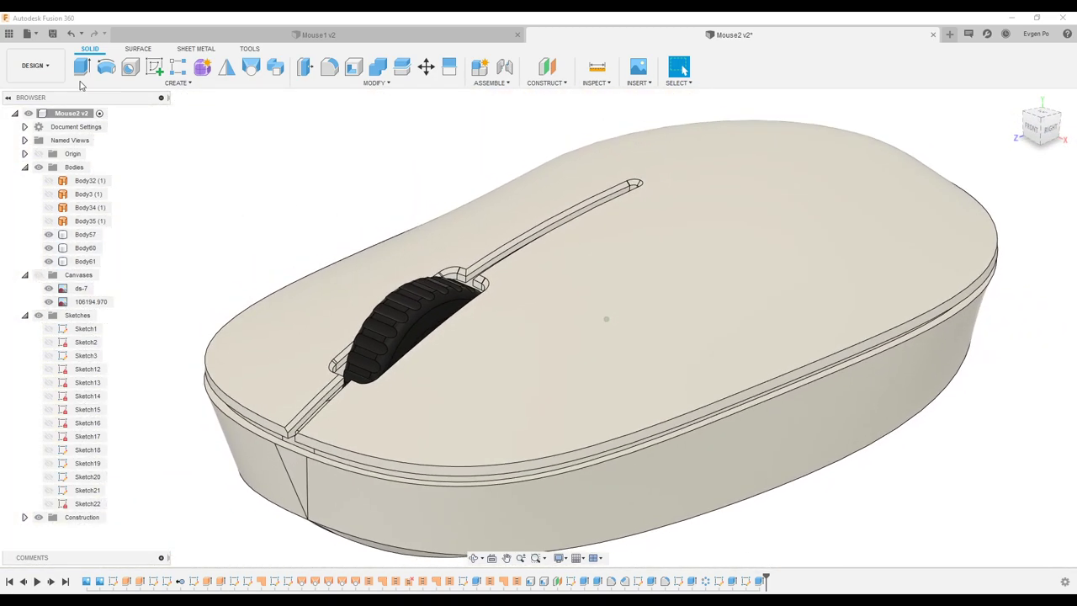
left_click(47, 67)
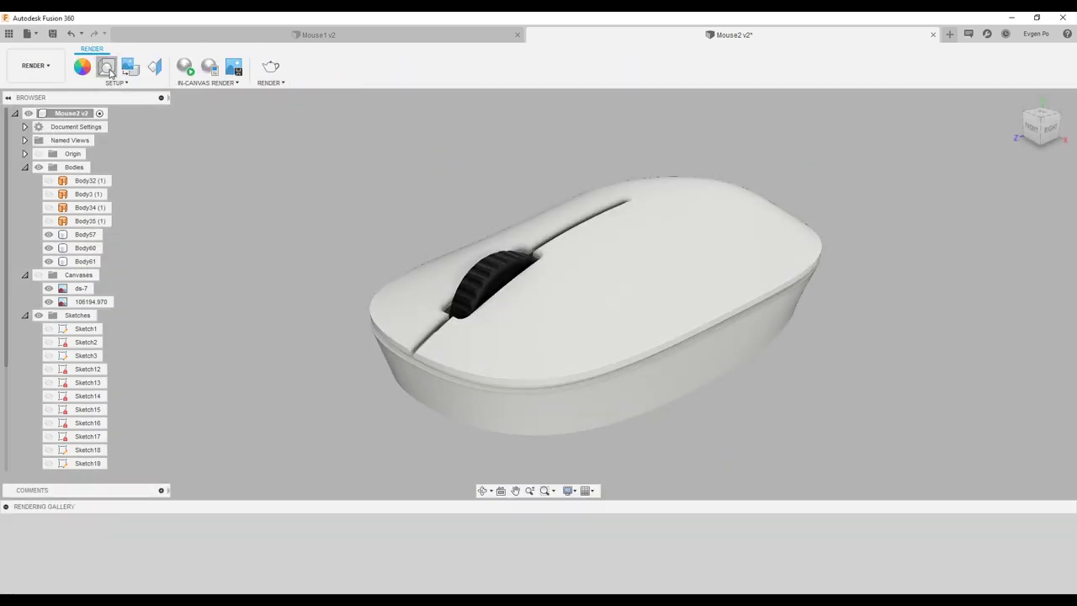
left_click(108, 70)
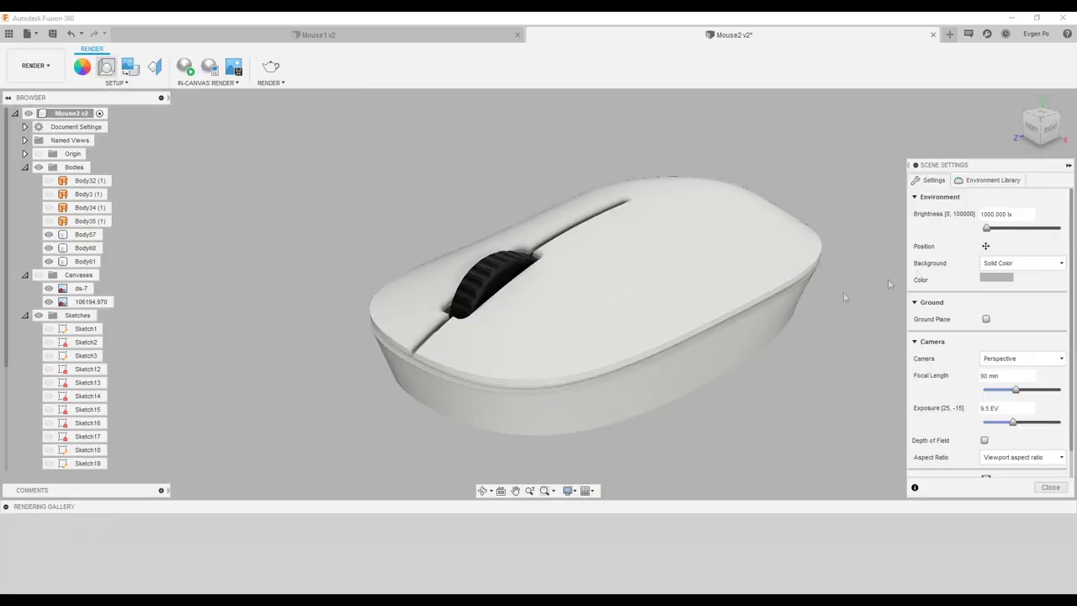
Set the scene background colour to white (255,255,255) and close Scene Settings.
left_click(997, 278)
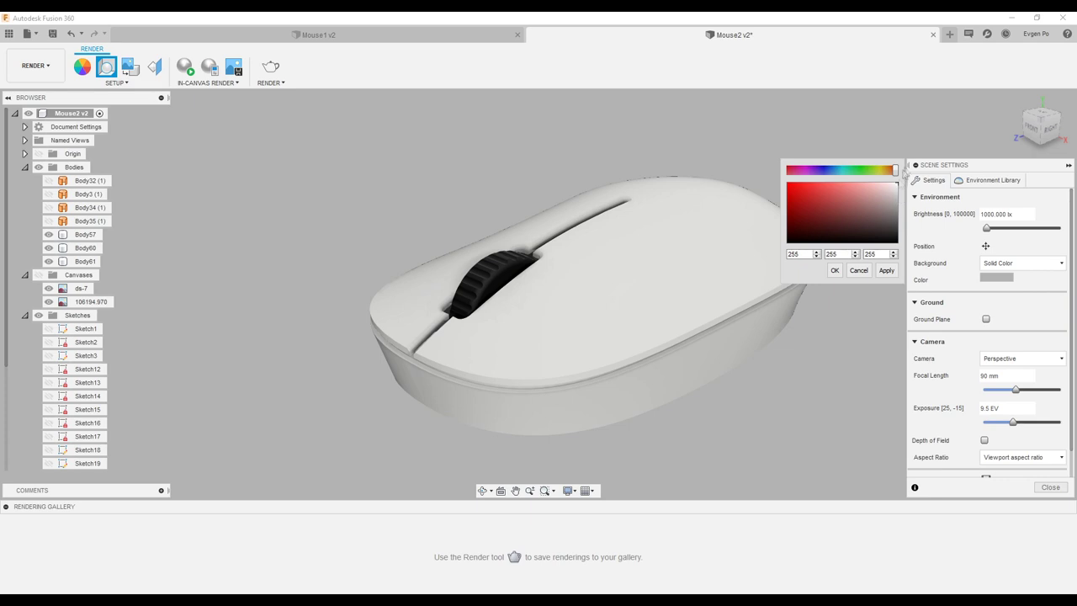
left_click(885, 270)
left_click(834, 270)
middle_click_drag(812, 270, 875, 353, "shift")
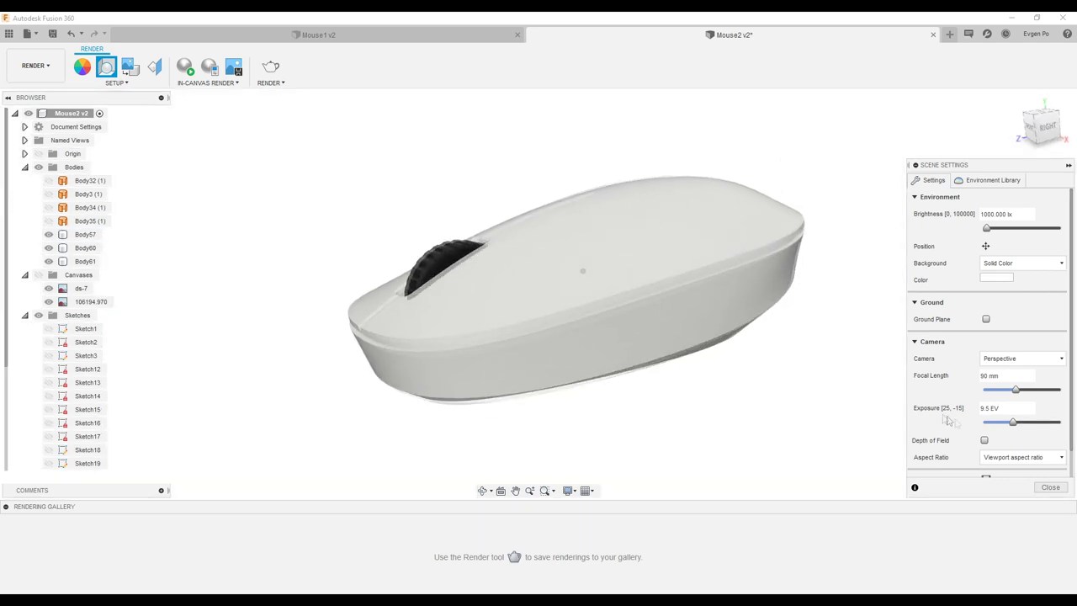
left_click(1049, 489)
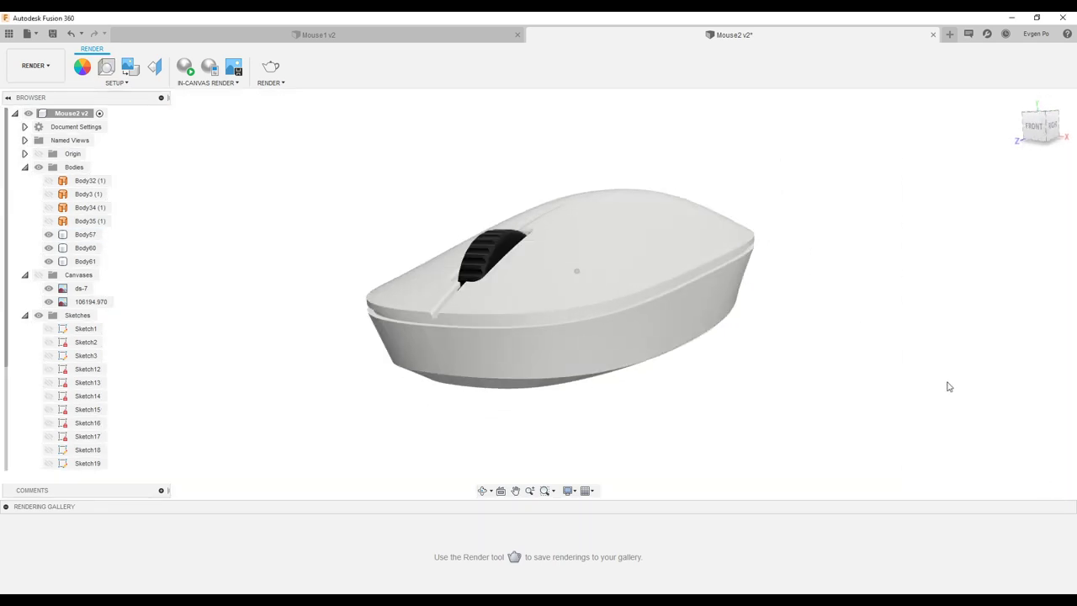